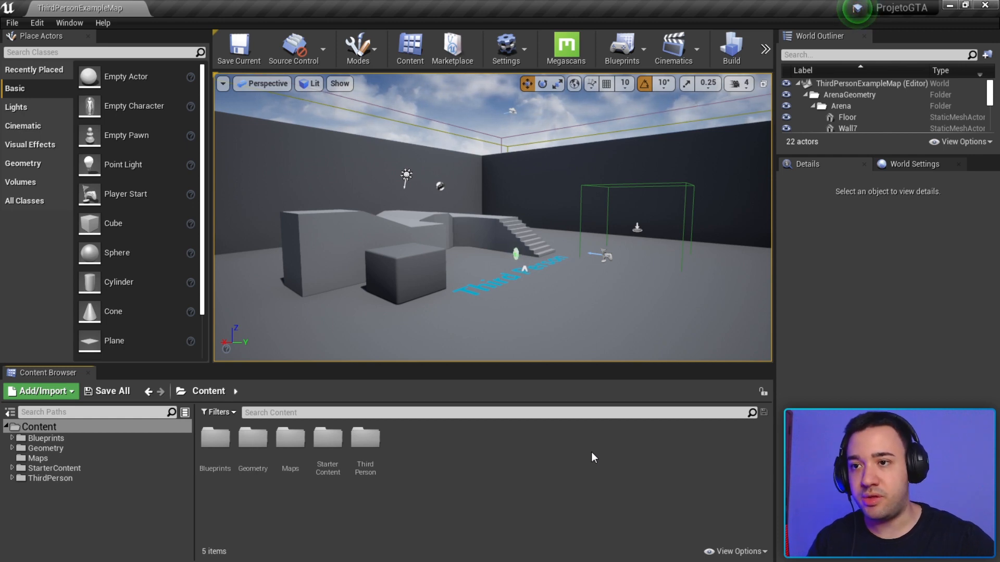
Switch to File Explorer and examine the surface-type subfolders inside the Footsteps folder of Sons de Passos
click(949, 7)
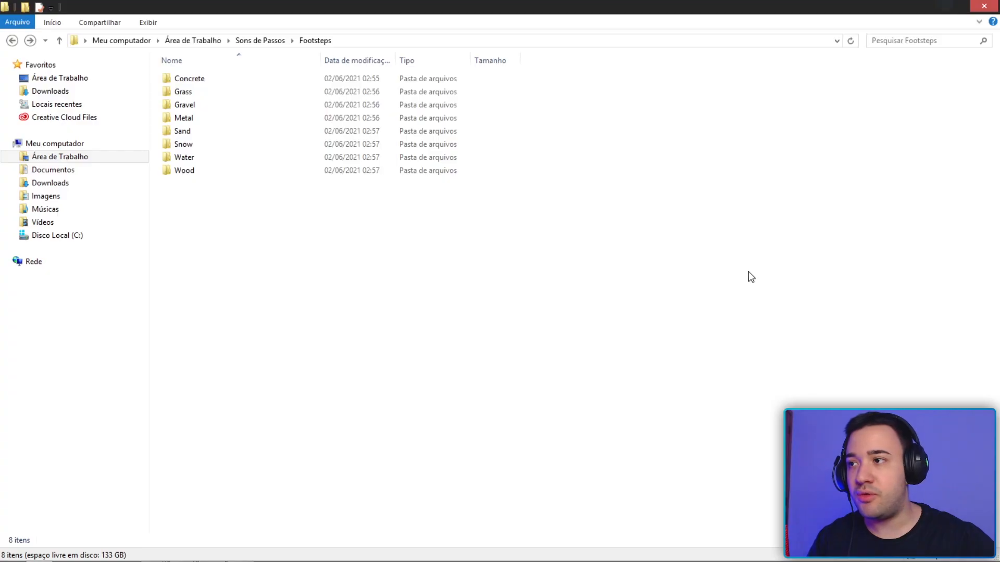
click(264, 43)
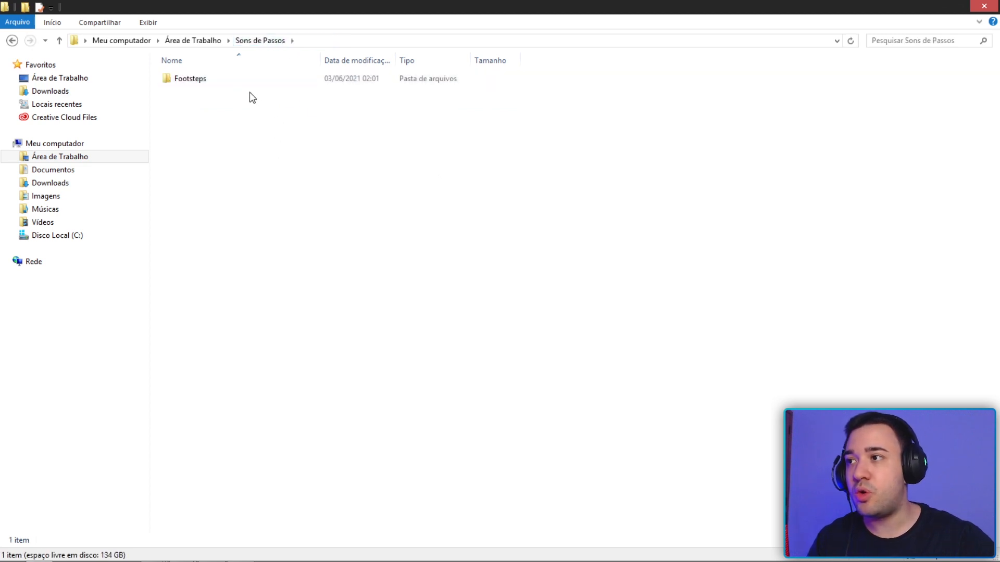
click(198, 81)
double_click(198, 80)
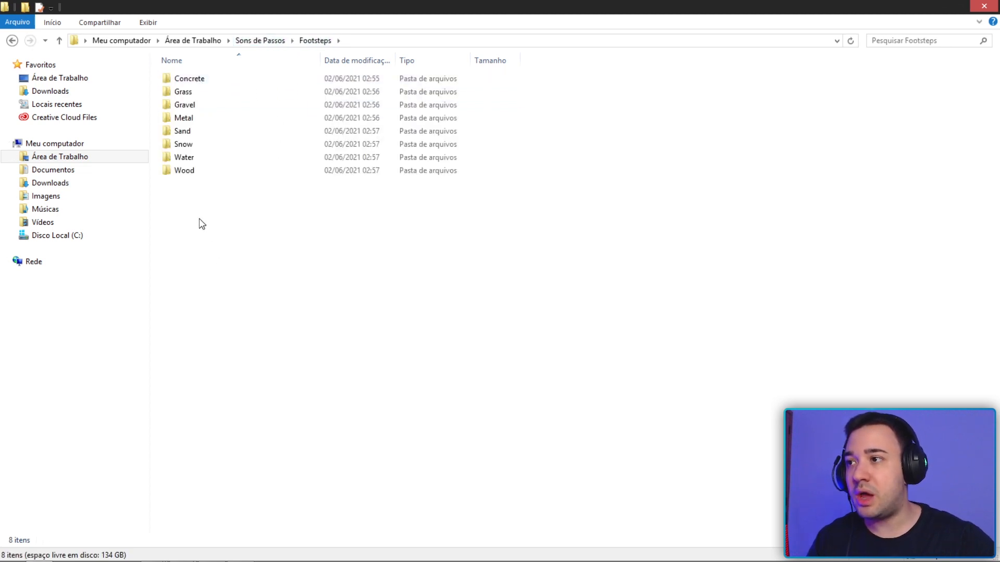
drag(198, 221, 339, 79)
drag(186, 224, 289, 68)
drag(177, 283, 279, 74)
drag(216, 269, 306, 75)
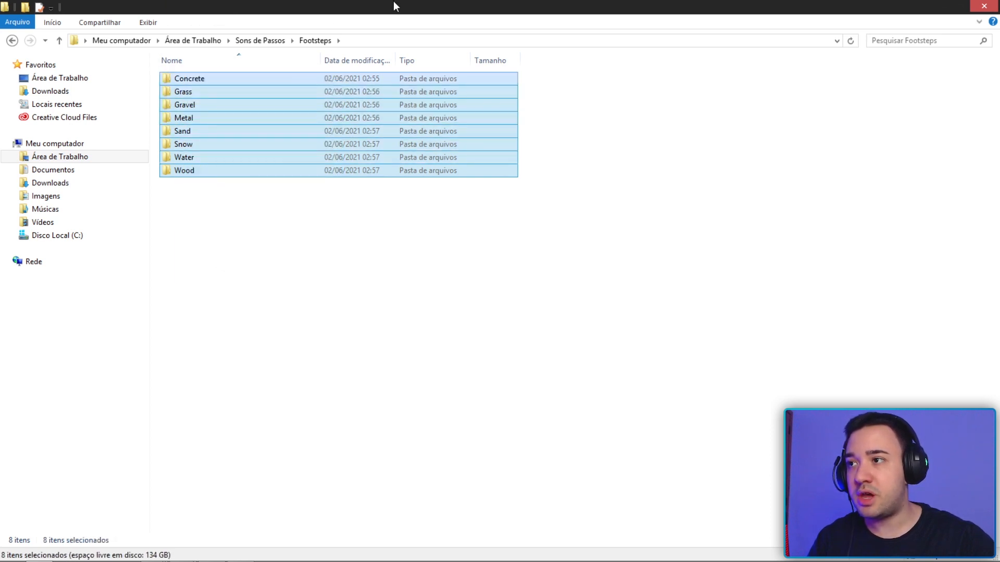
drag(213, 245, 313, 70)
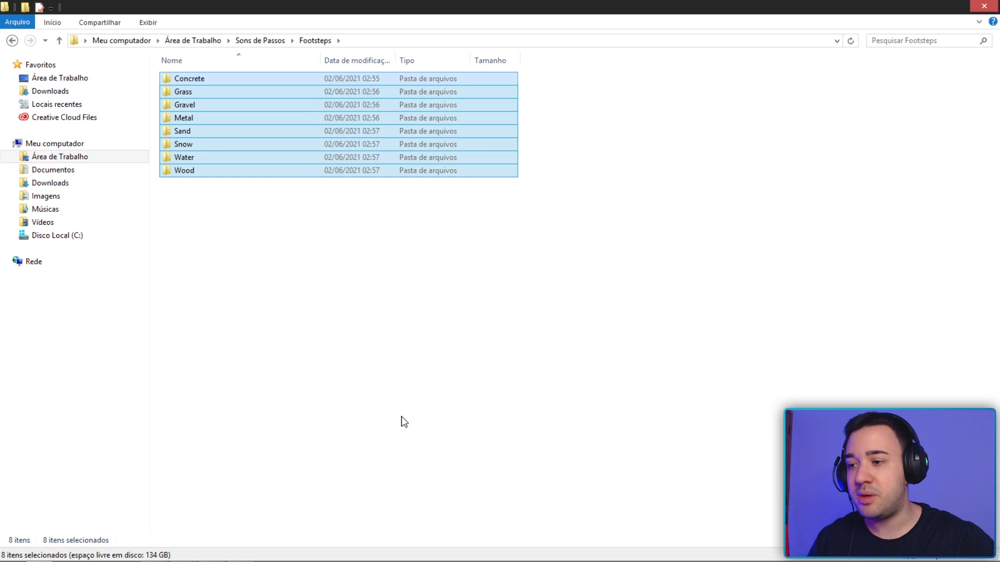
Switch to Chrome and review the Footsteps Sounds with Blueprint Setup marketplace page and its full-screen preview images
click(152, 553)
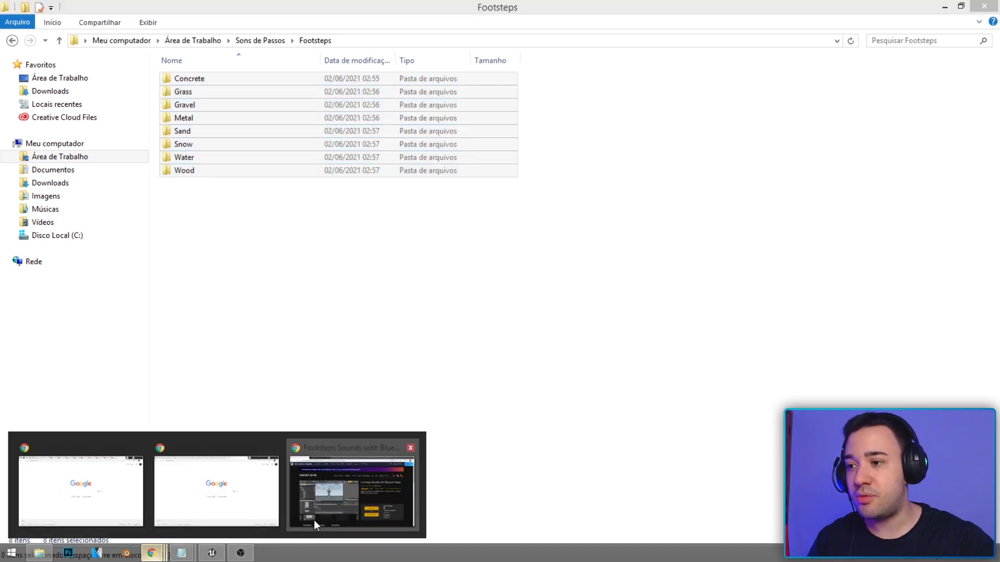
click(357, 502)
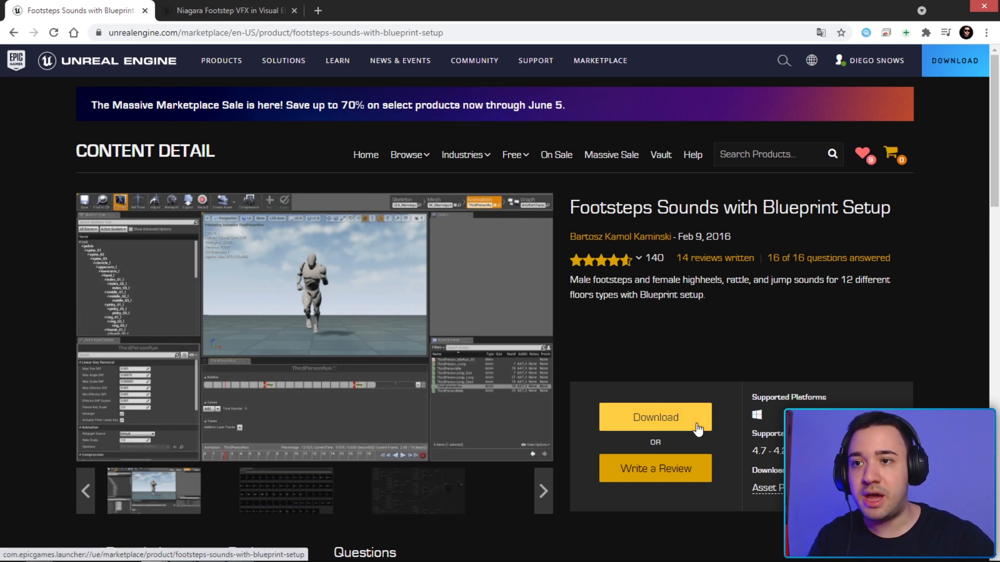
click(417, 361)
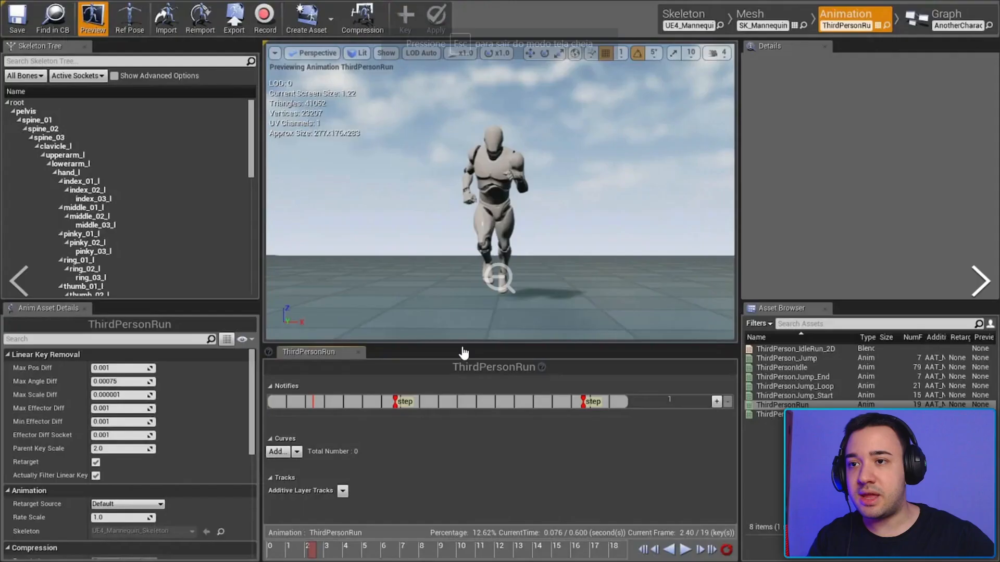
click(979, 284)
click(20, 281)
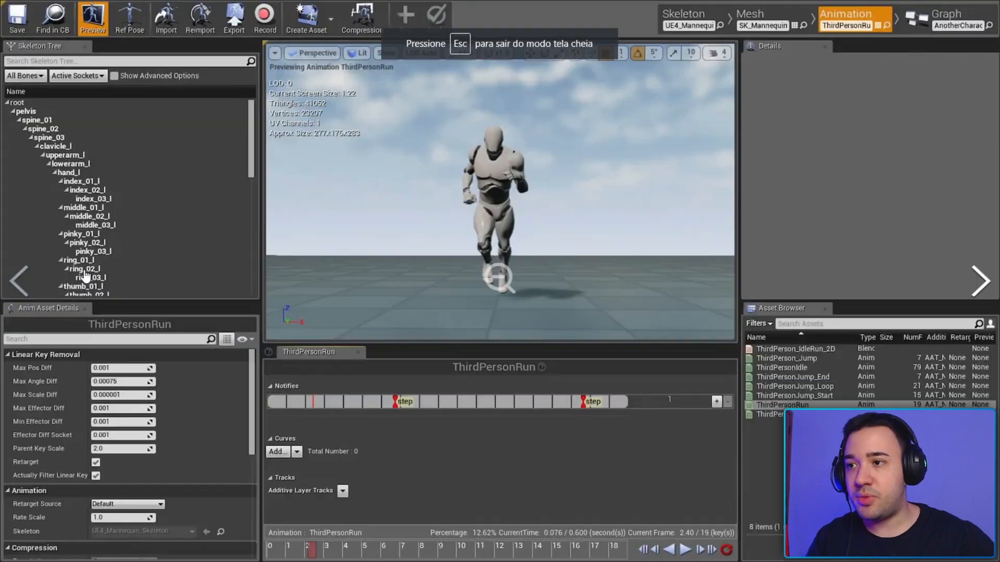
click(417, 288)
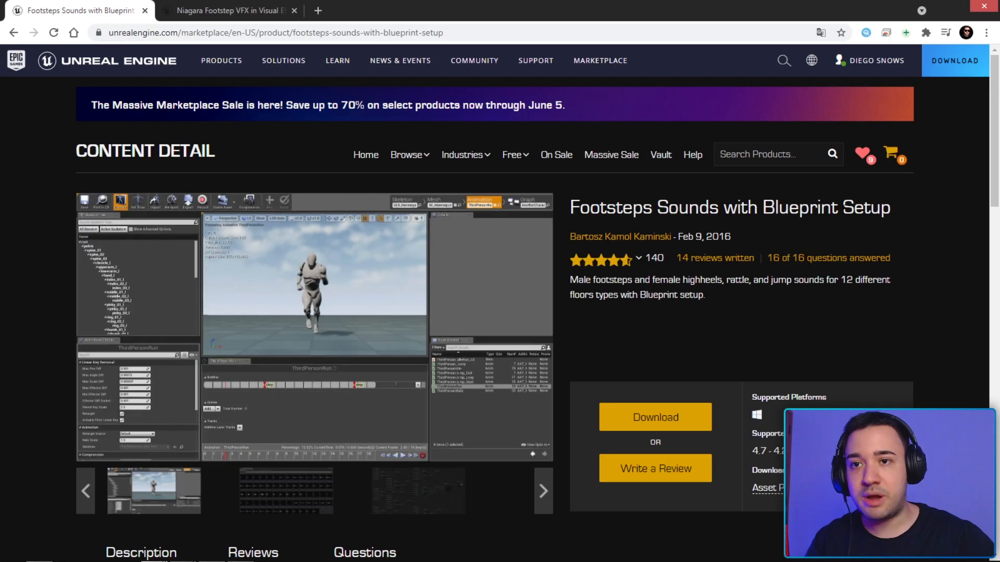
drag(774, 208, 837, 209)
click(833, 209)
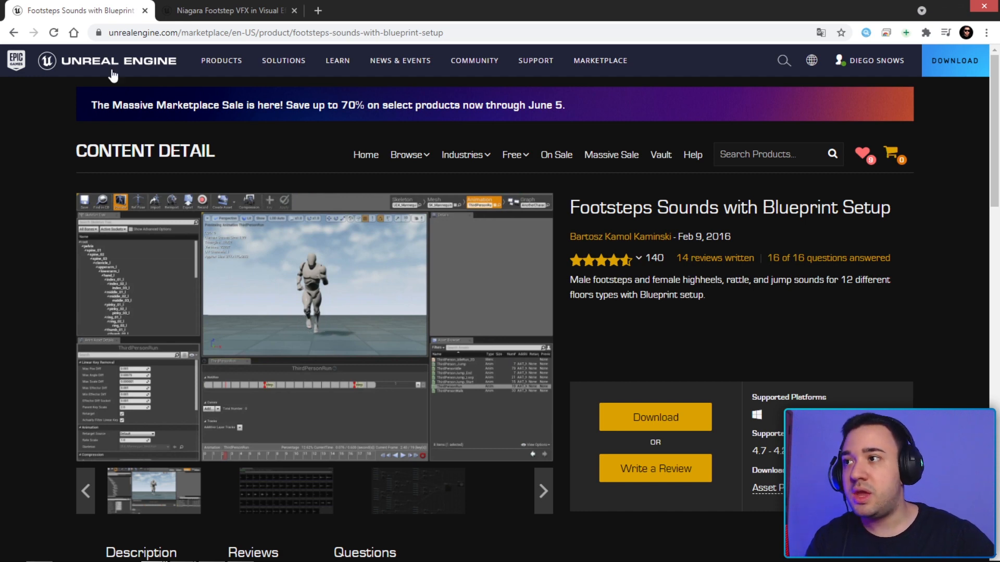
Open the Niagara Footstep VFX marketplace page and check the product title
click(215, 11)
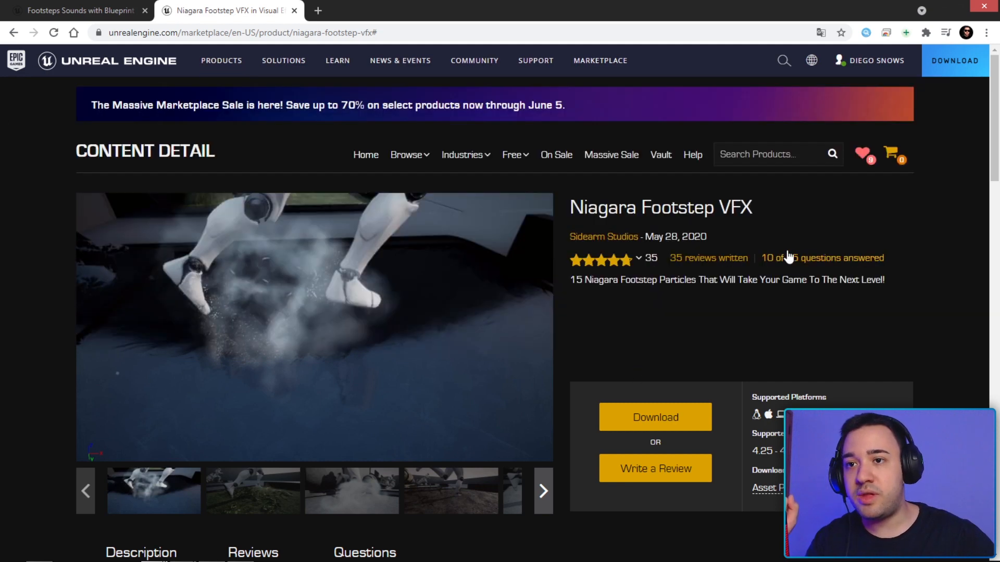
drag(727, 208, 570, 208)
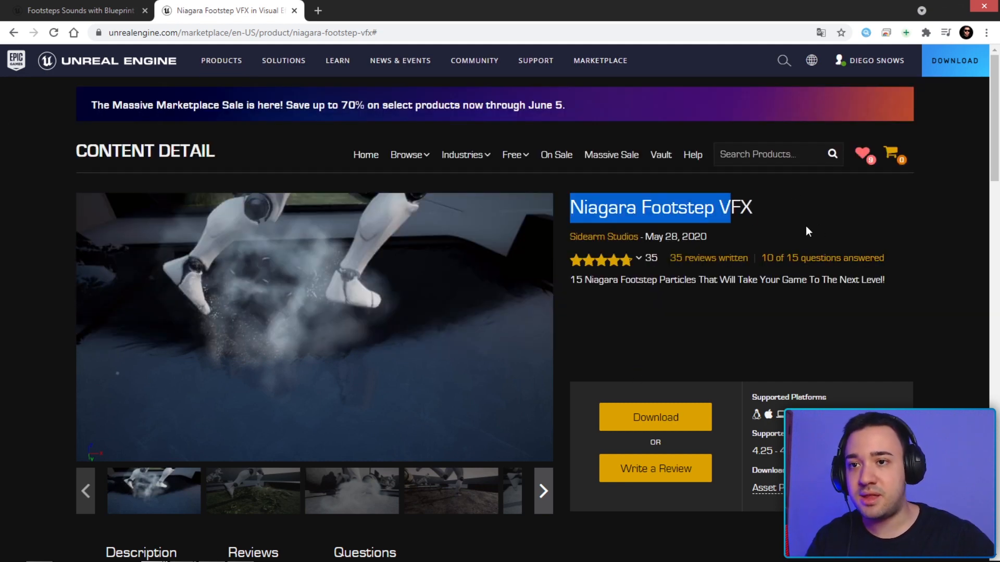
click(805, 226)
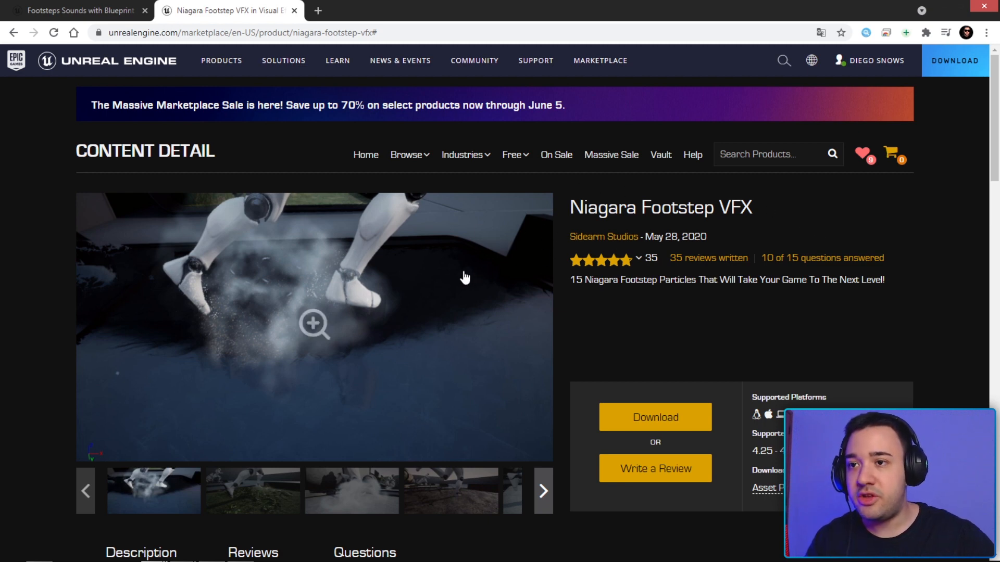
mouse_move(570, 209)
mouse_down()
mouse_move(672, 211)
mouse_move(573, 217)
mouse_up()
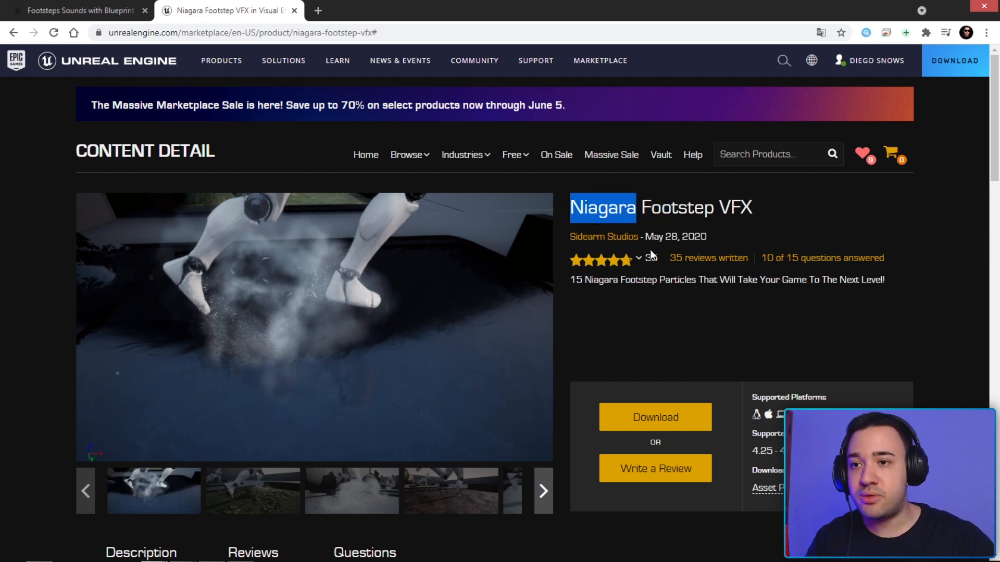
Look through the Niagara Footstep VFX gallery images in full screen, comparing the footstep particles on different surfaces
click(252, 476)
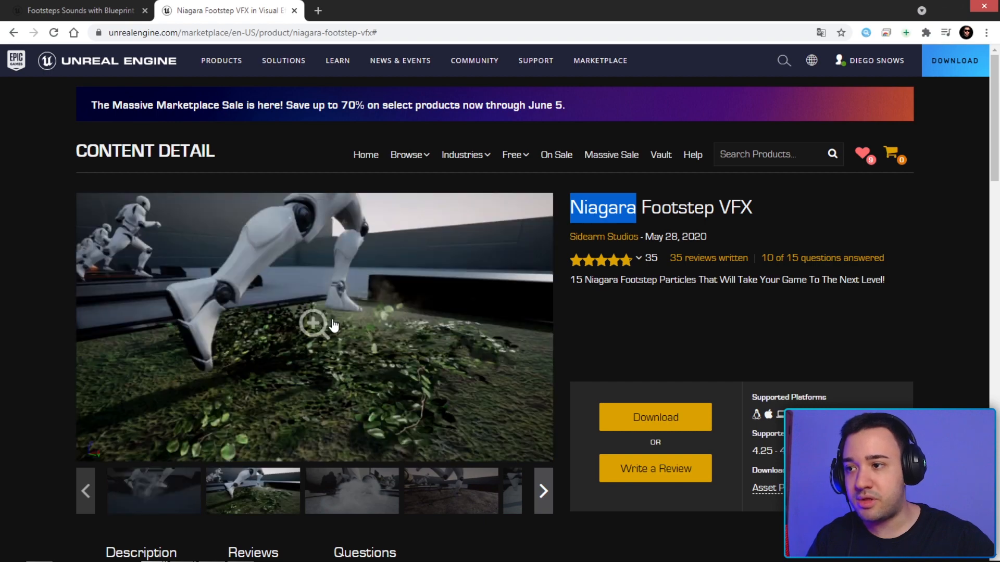
click(333, 325)
click(986, 261)
key(Escape)
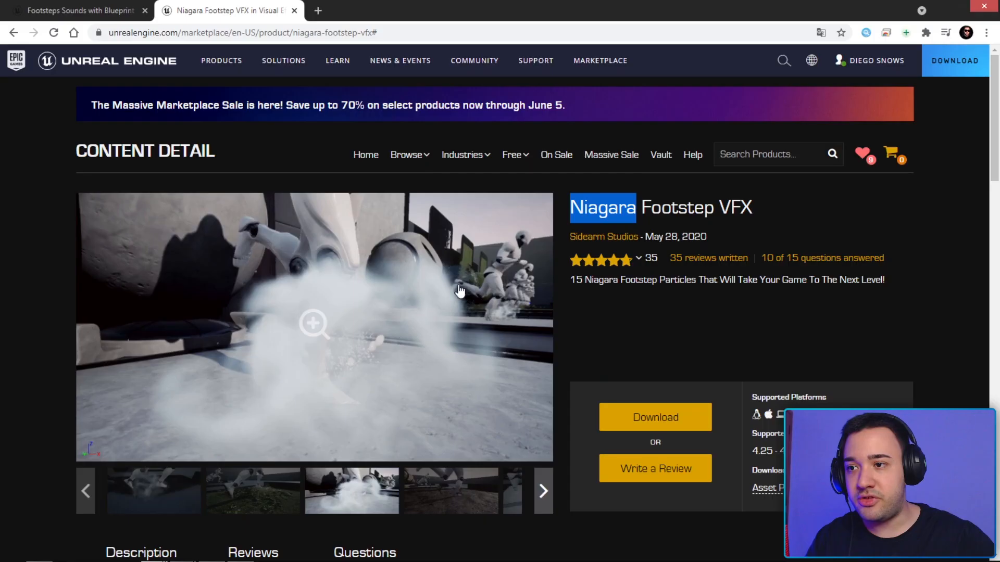
click(344, 305)
click(986, 315)
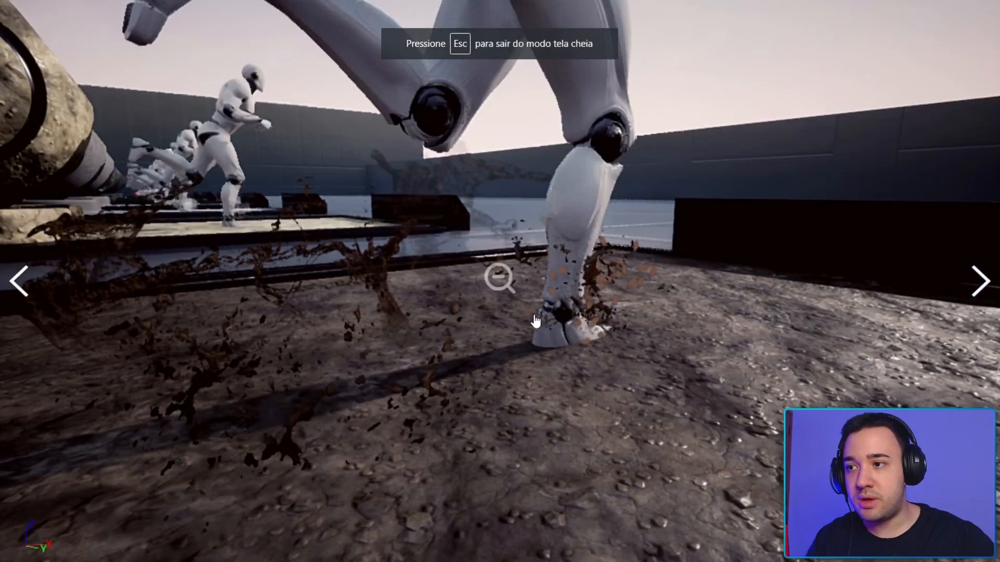
click(19, 281)
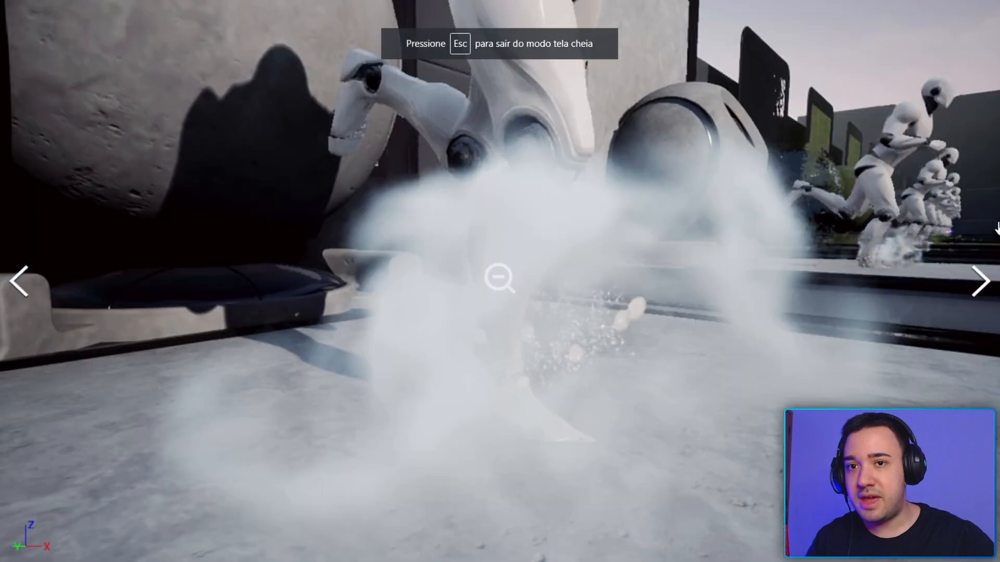
click(982, 284)
click(21, 282)
click(21, 282)
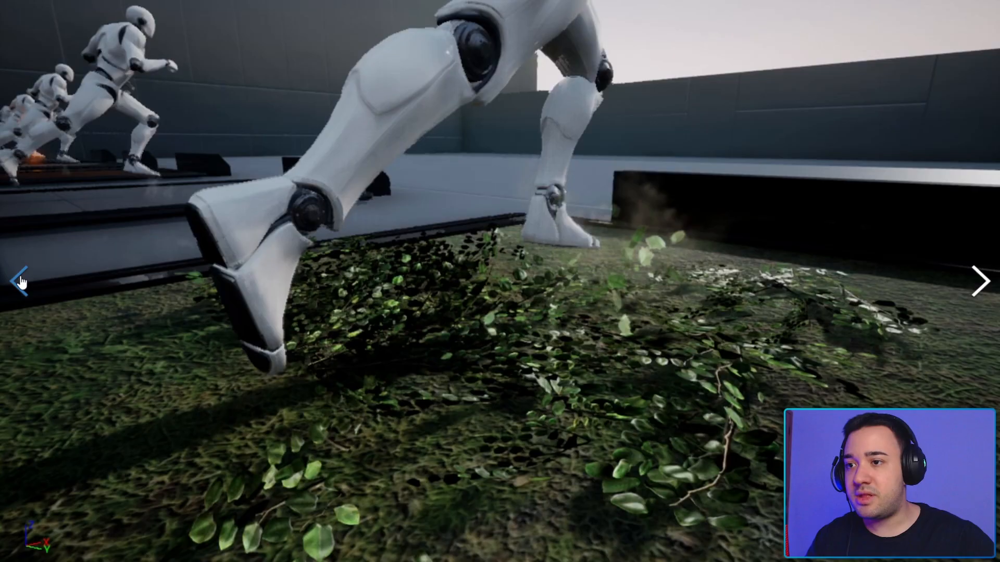
key(Escape)
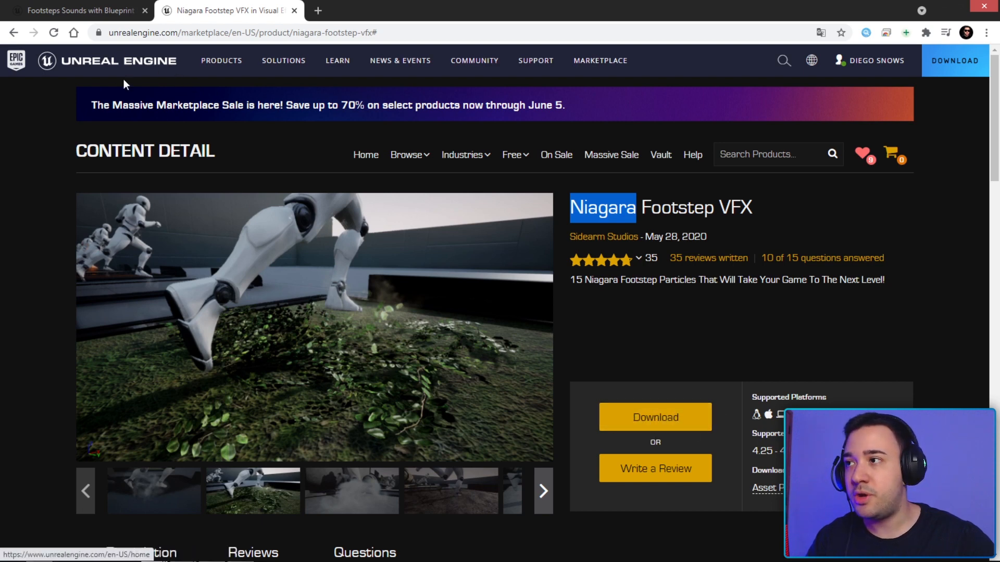
Switch back to Unreal Editor and create a folder named Sounds in the Content root
click(100, 14)
mouse_move(306, 547)
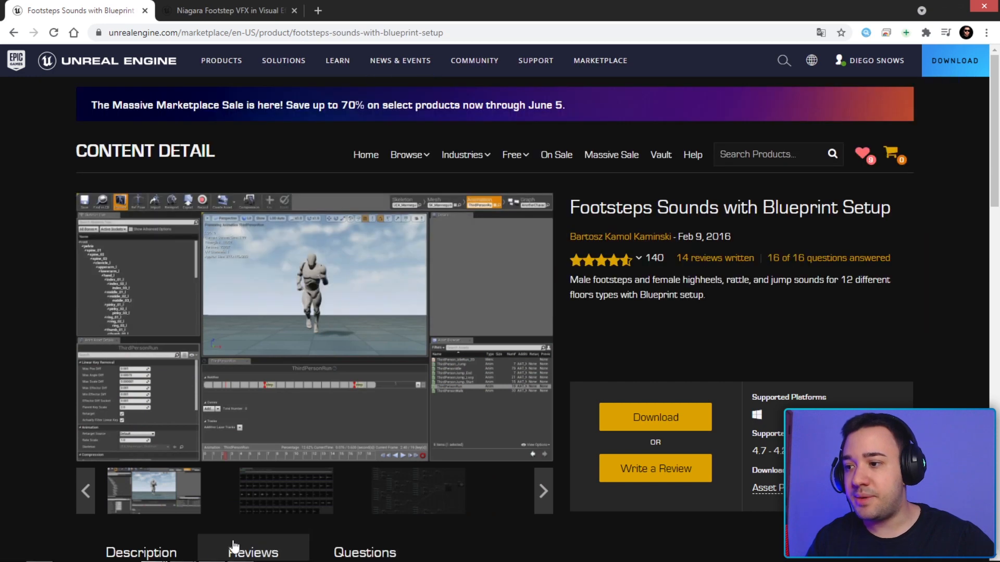
click(211, 553)
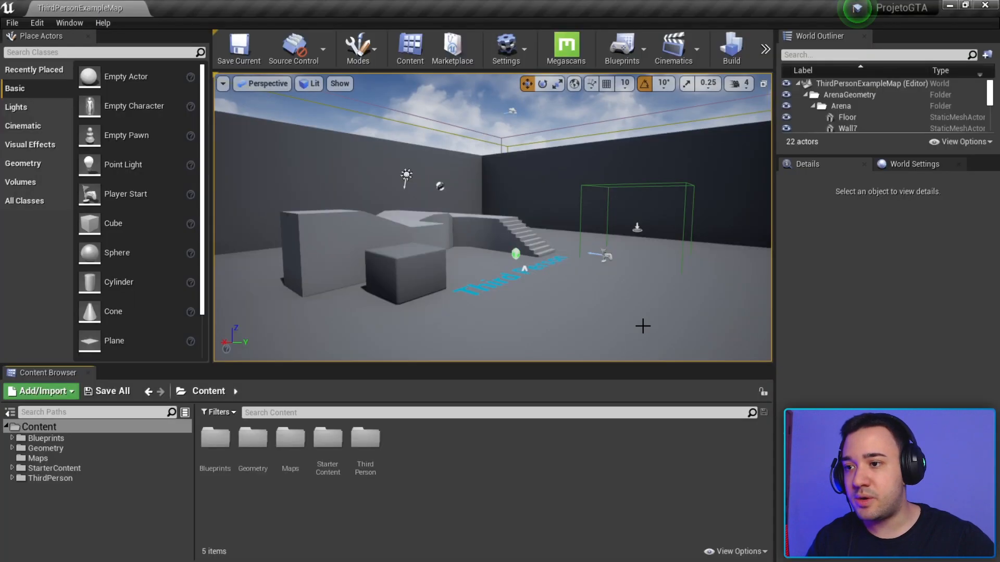
click(79, 430)
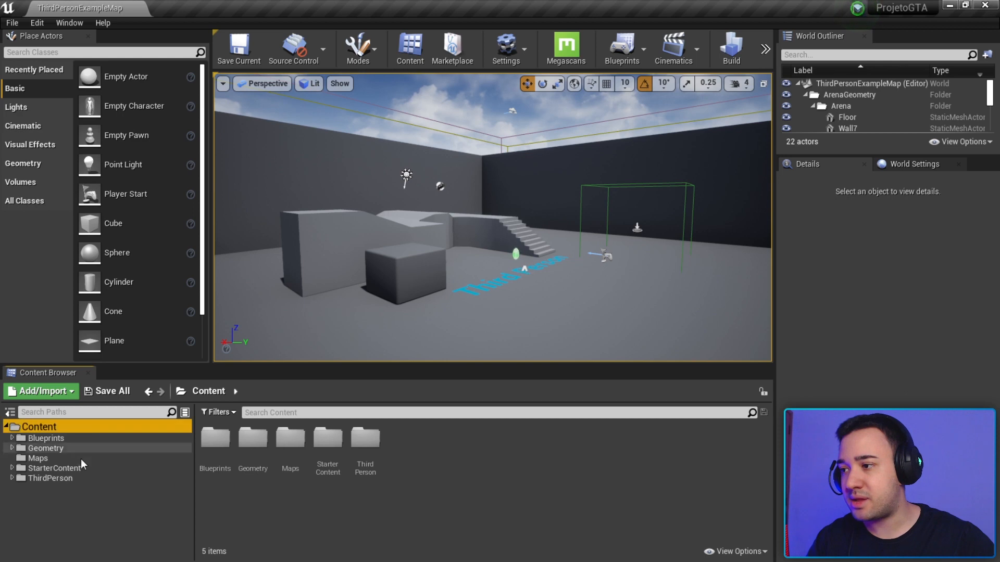
right_click(476, 436)
click(514, 56)
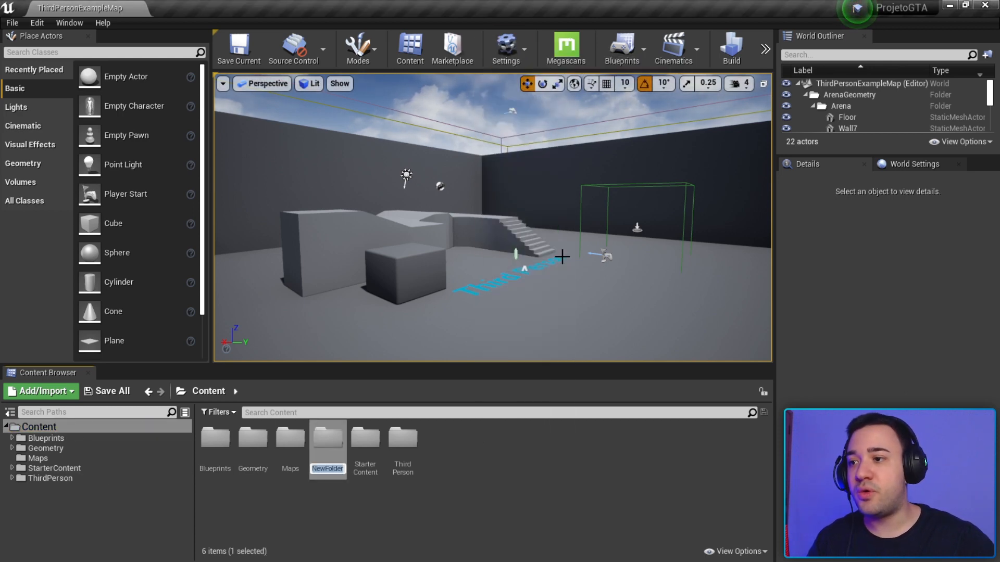
text(Sou)
text(nds)
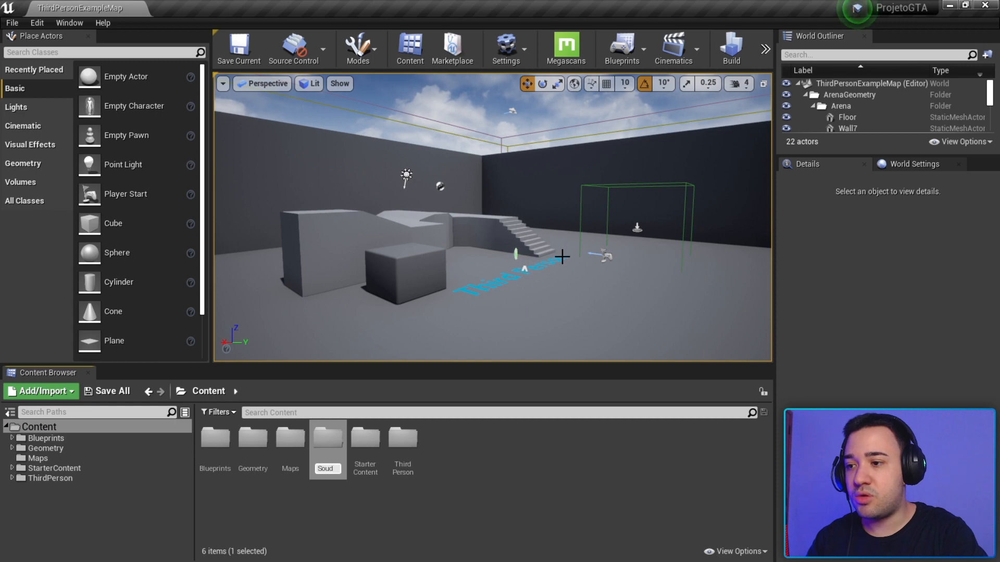
key(Return)
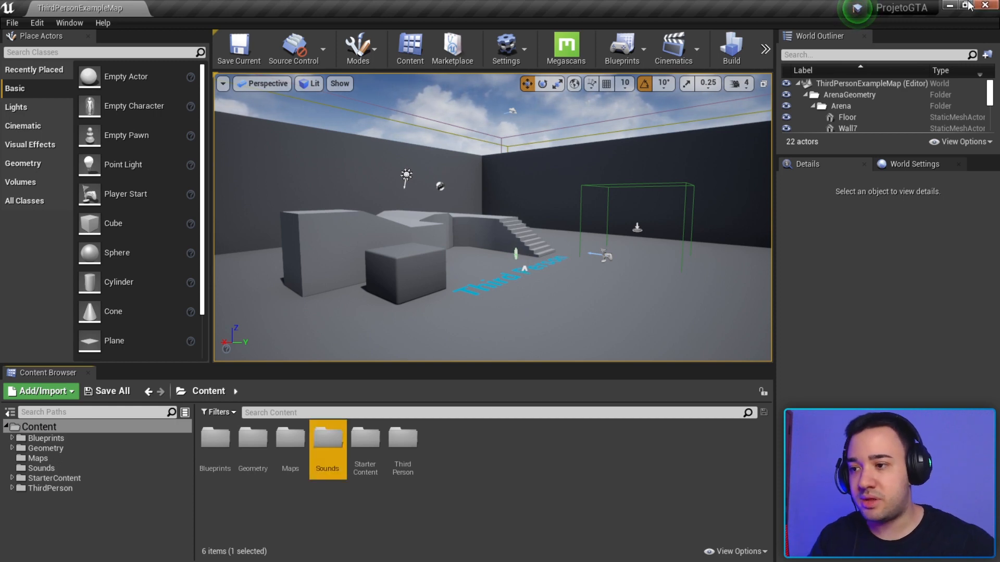
Import the Footsteps folder from Sons de Passos in File Explorer into the project's Sounds folder
double_click(328, 440)
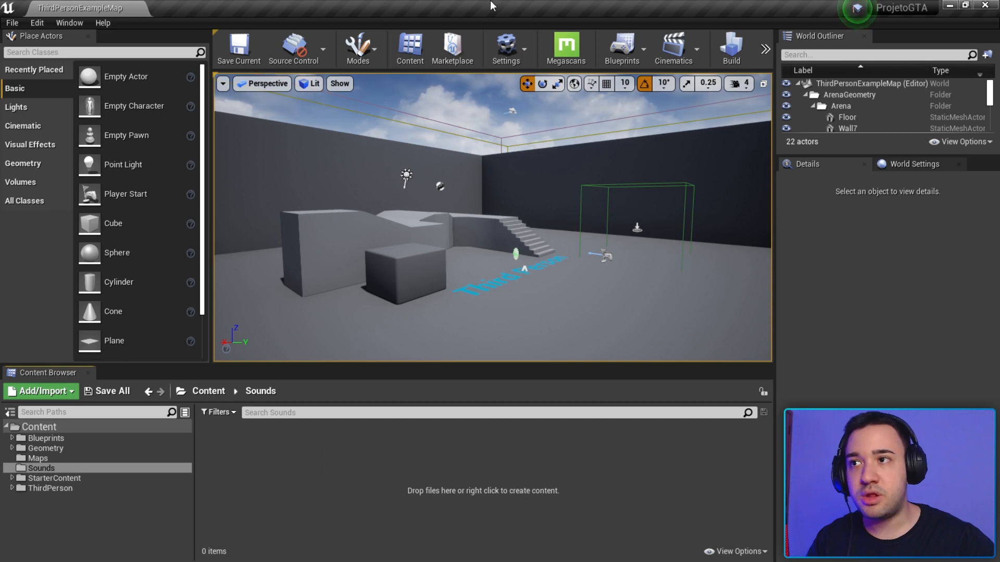
drag(490, 1, 552, 40)
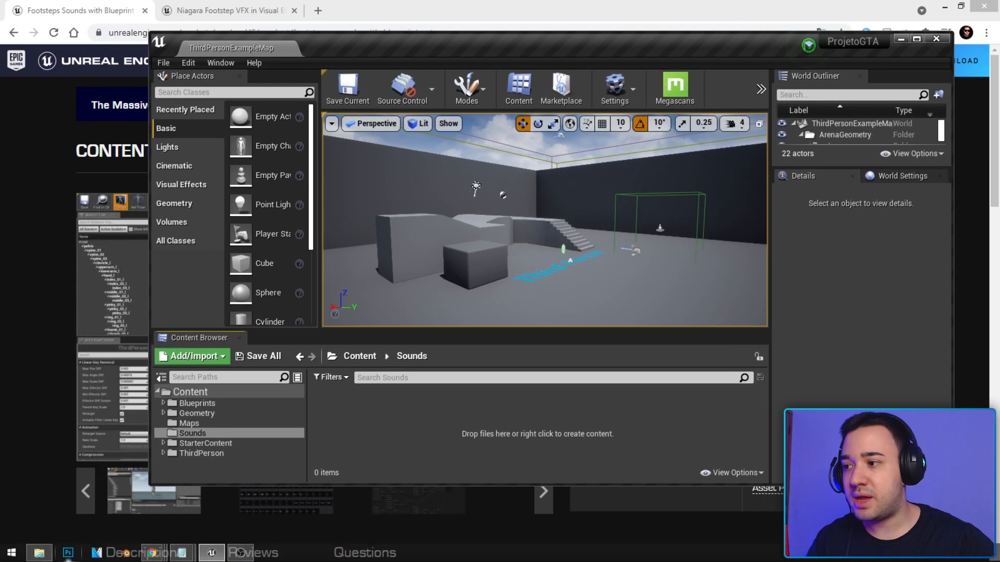
click(50, 554)
click(260, 41)
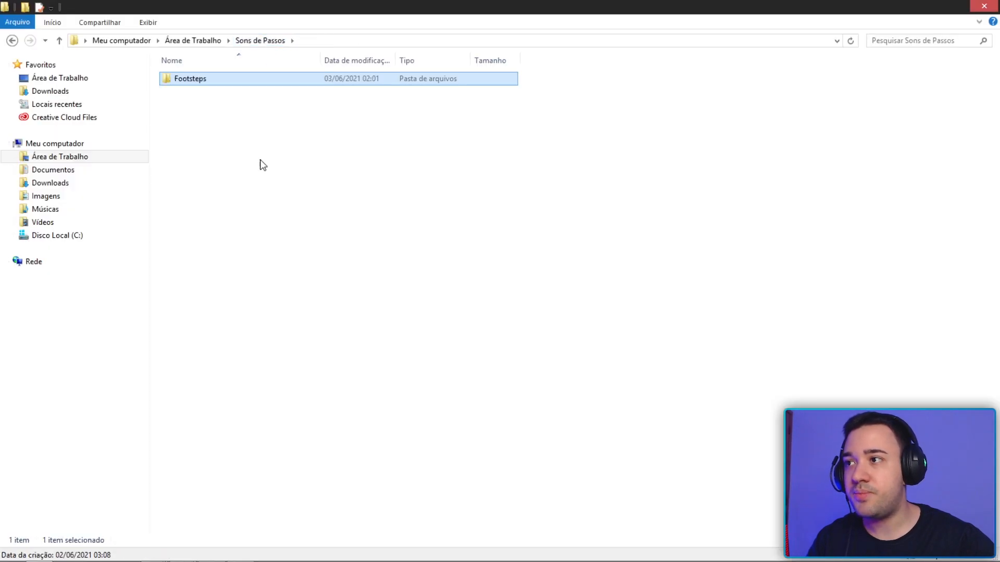
drag(191, 83, 409, 411)
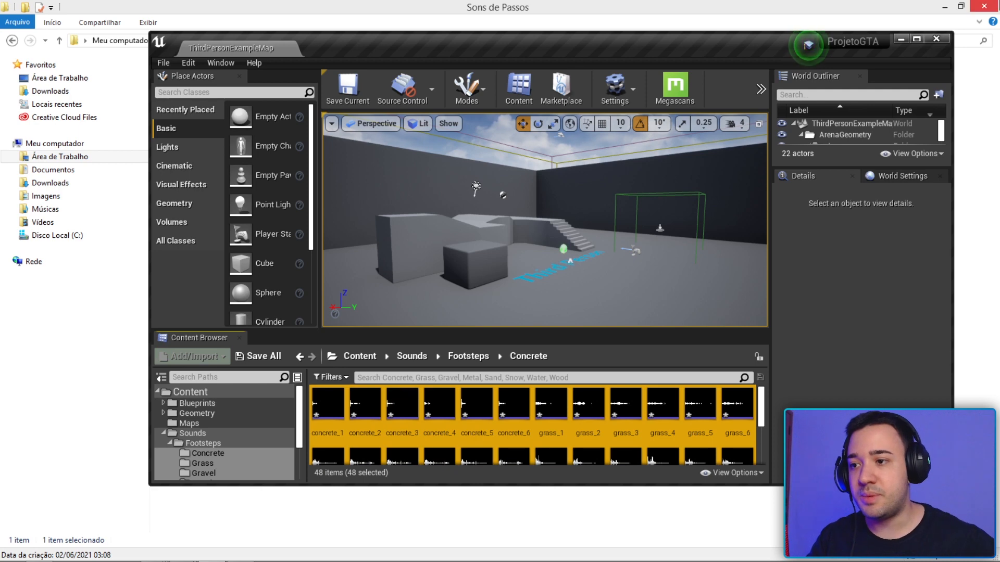
double_click(339, 49)
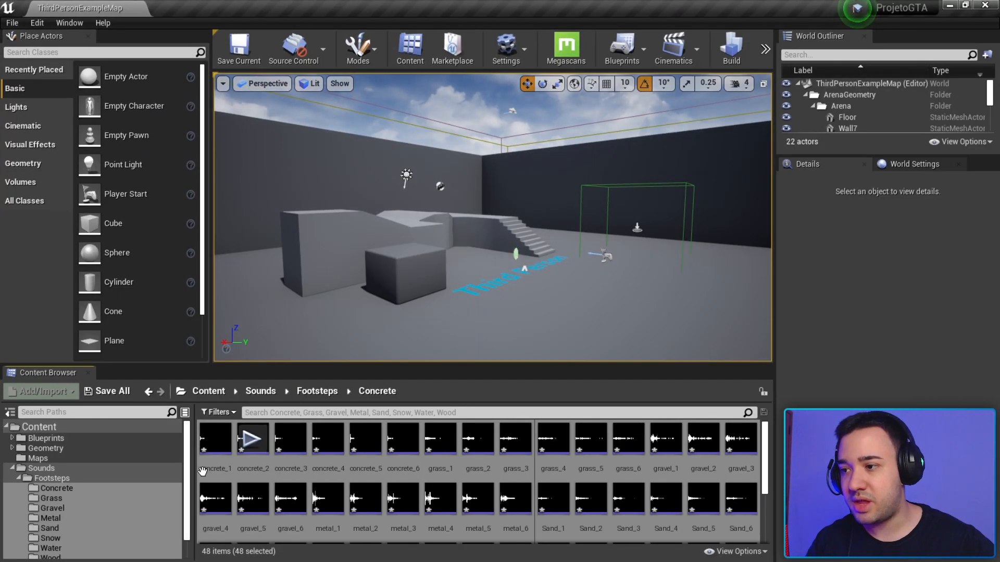
Open the imported Concrete folder under Footsteps and play the concrete_1 sound
click(92, 479)
click(96, 488)
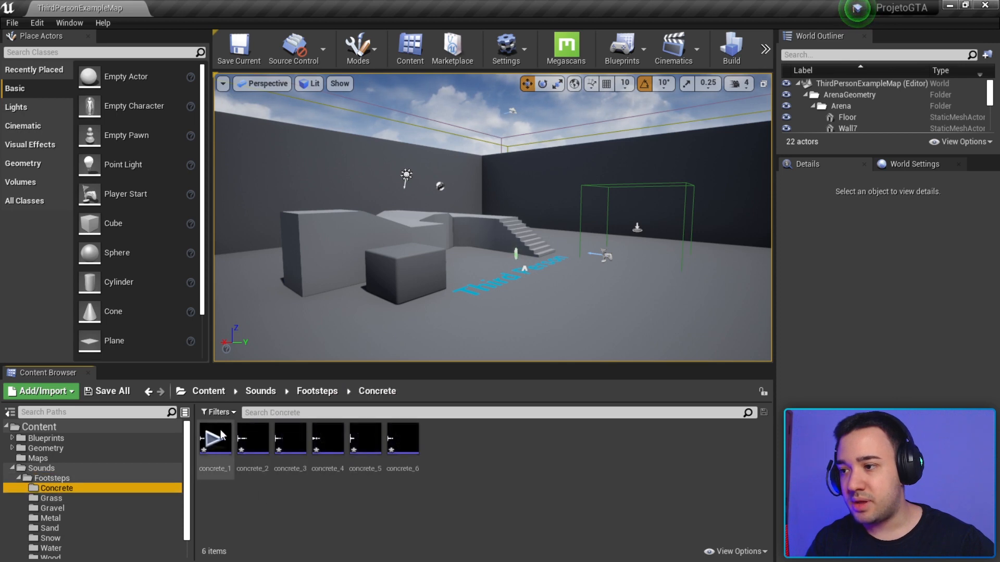
scroll(104, 463, down, 2)
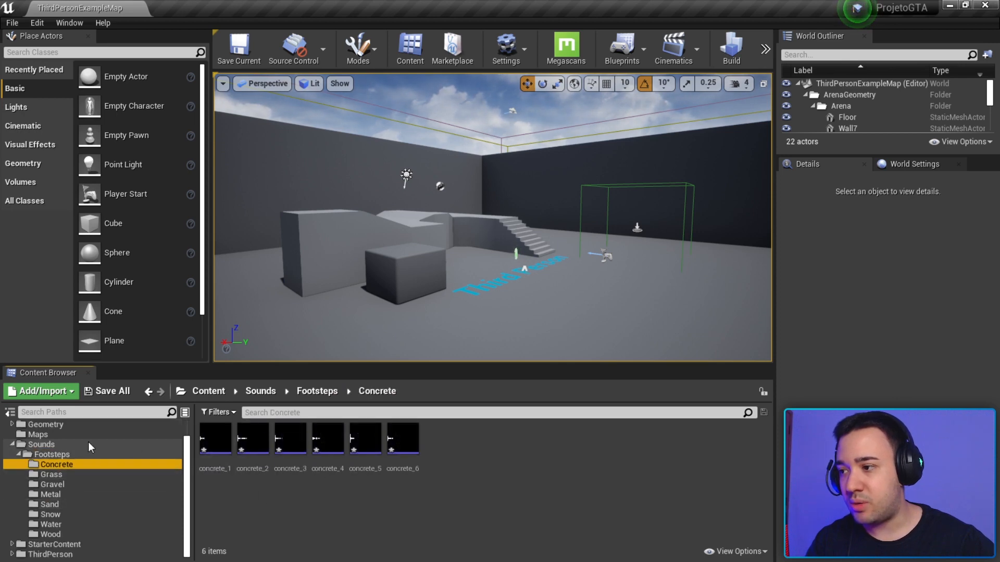
click(215, 439)
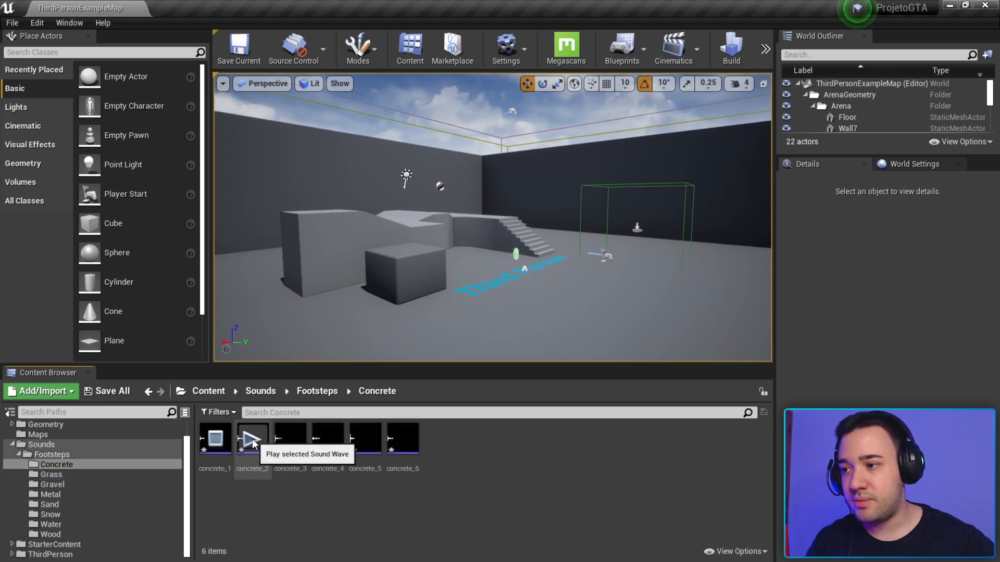
Sample more imported footstep sounds, including concrete_3, metal_1 and metal_3, checking the Snow folder too, and collapse the Footsteps folder
click(290, 439)
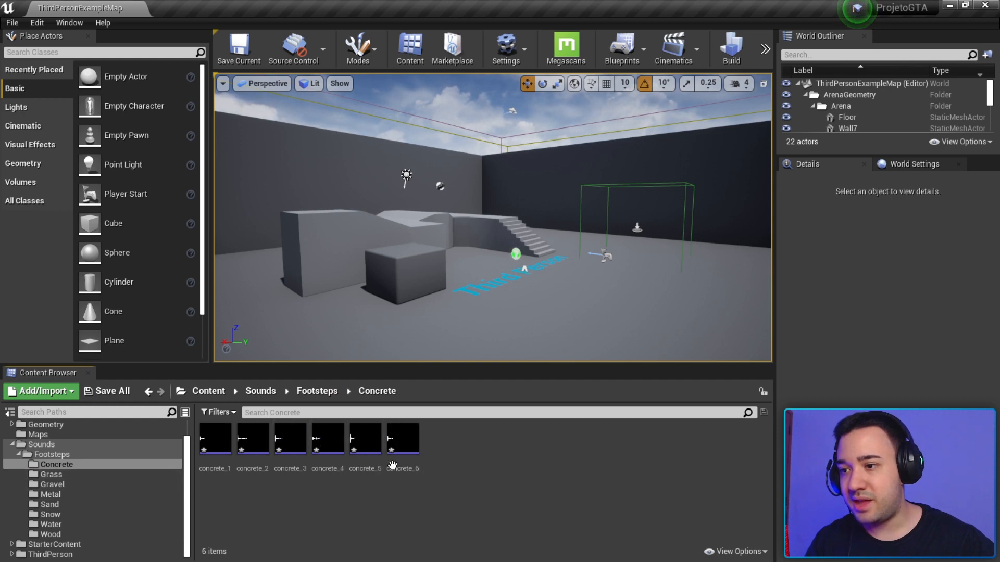
click(104, 475)
click(108, 514)
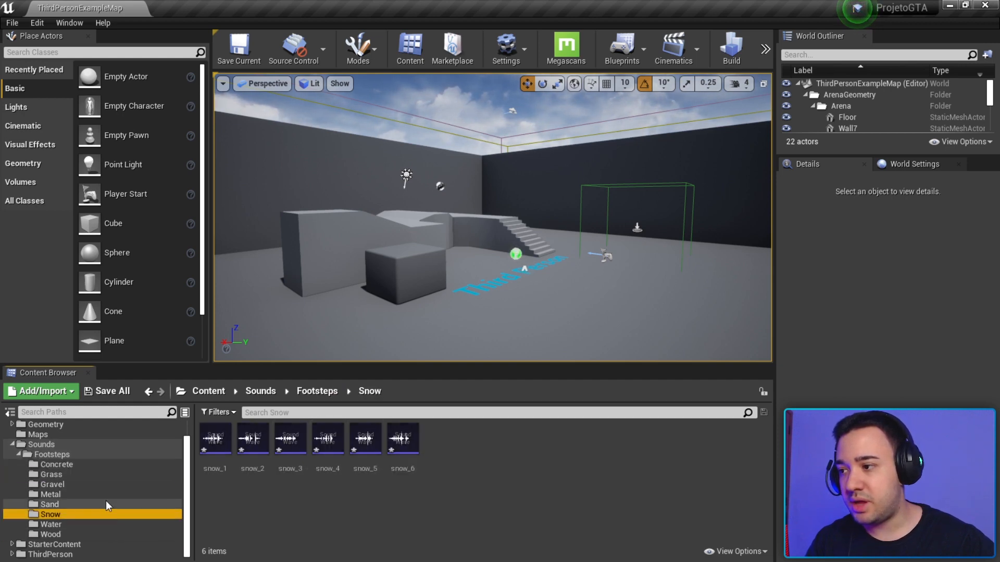
click(104, 495)
click(217, 439)
click(292, 439)
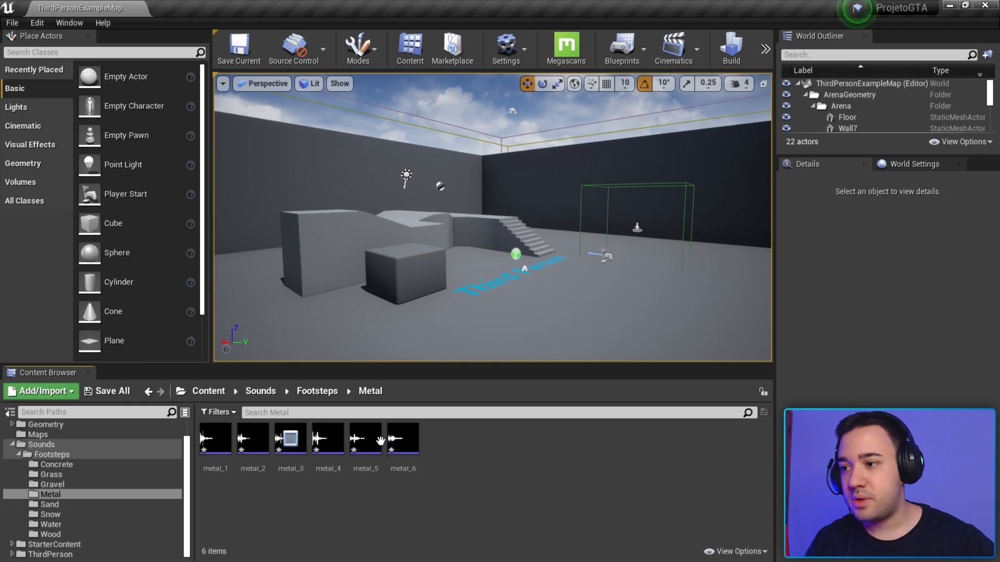
click(19, 455)
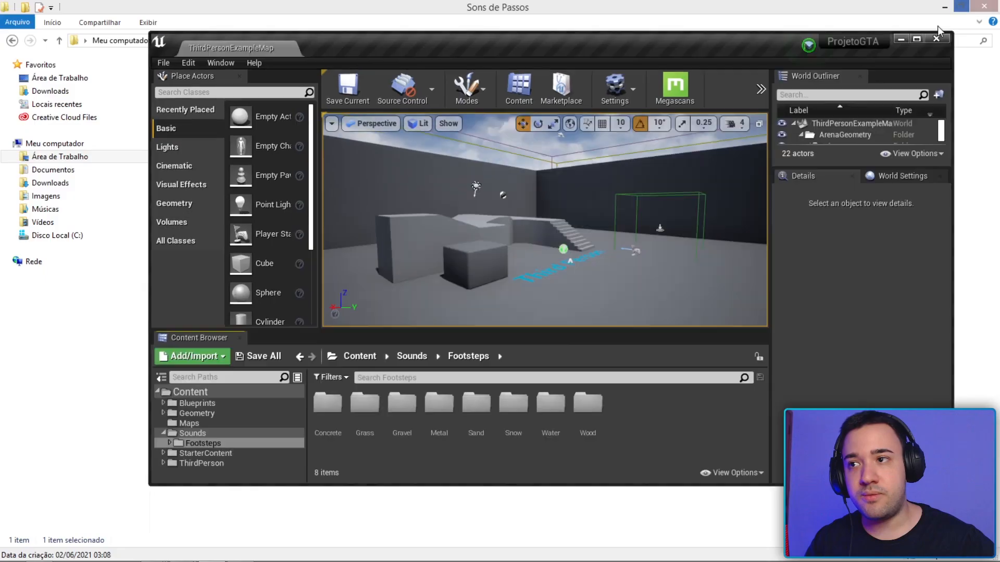
Switch to the Niagara Footstep VFX page in the browser and open the product in Epic Games Launcher for download
click(965, 4)
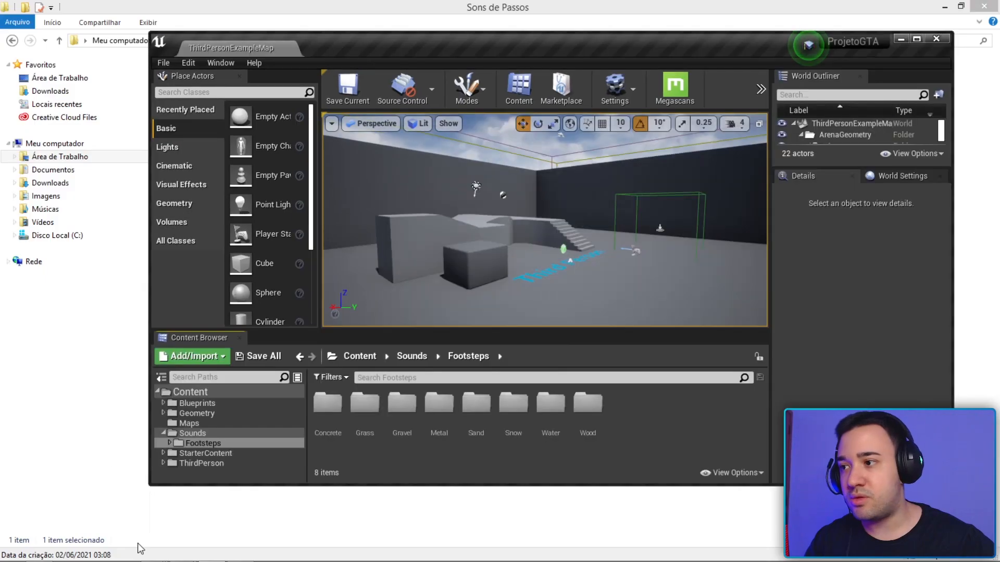
mouse_move(152, 553)
click(353, 484)
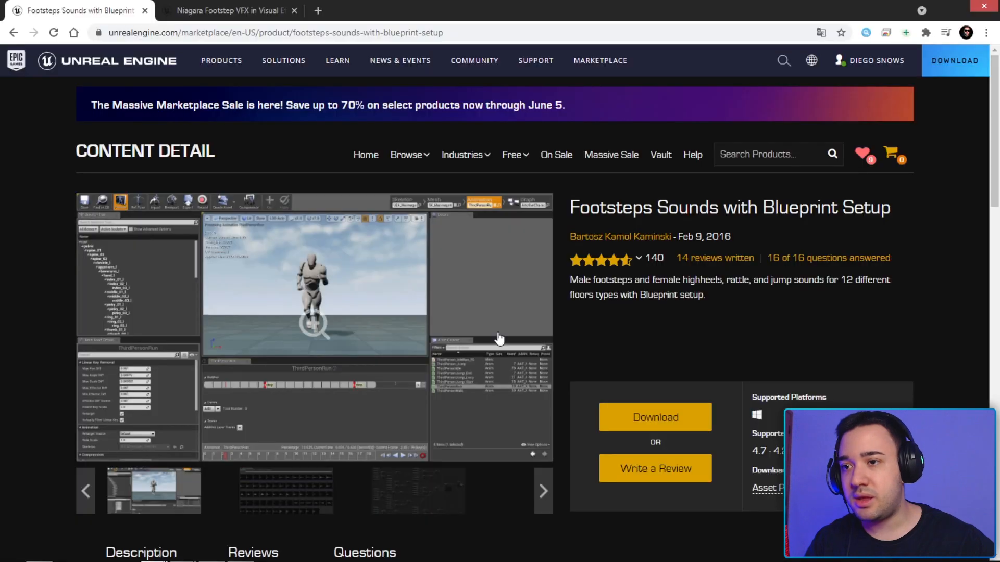
click(235, 9)
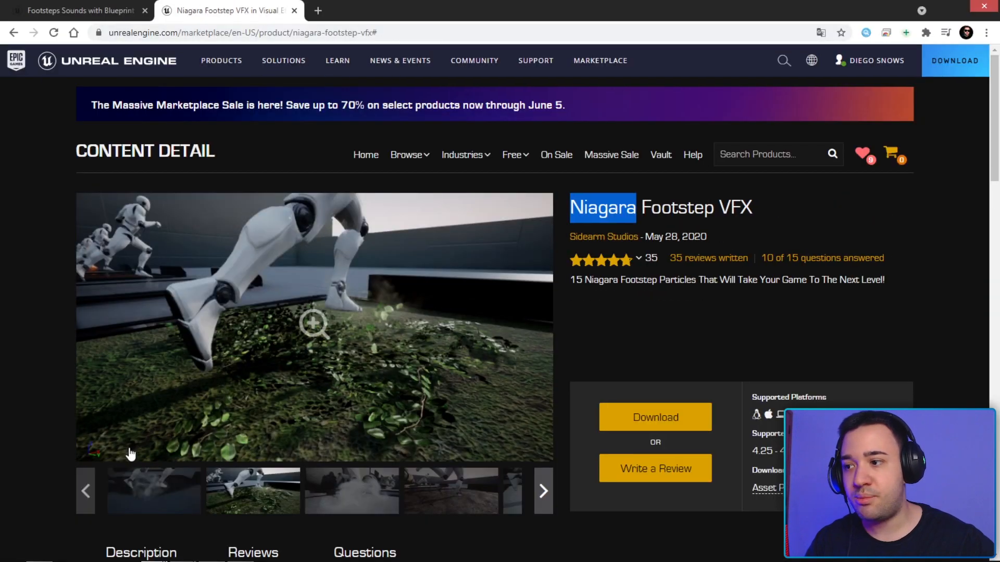
click(121, 499)
click(643, 418)
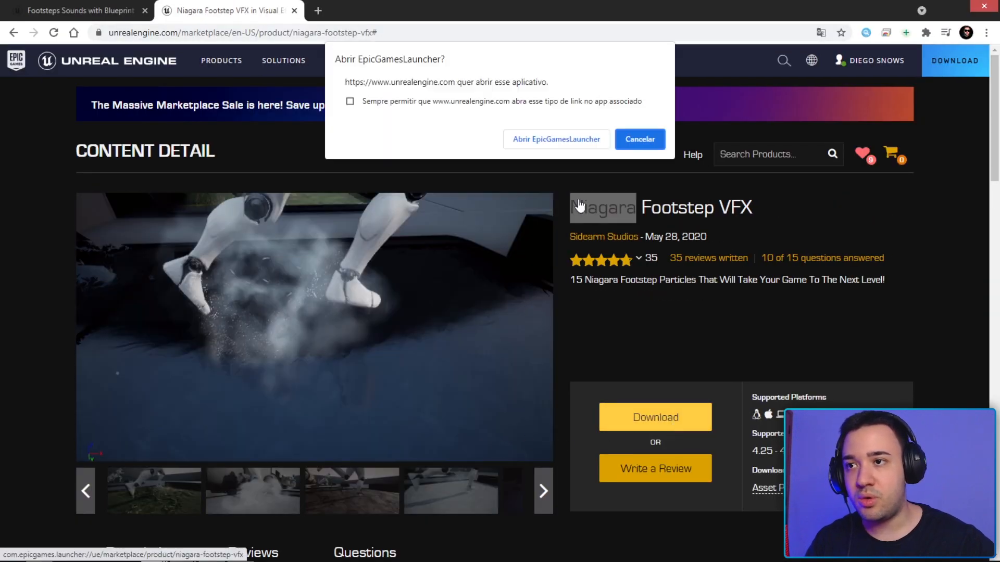
click(562, 141)
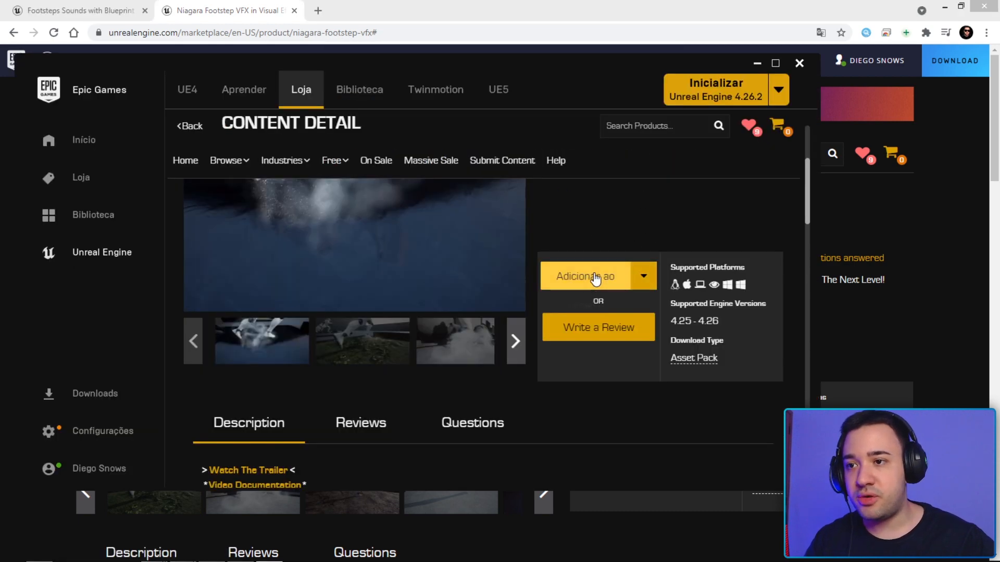
Add the Niagara Footstep VFX asset pack to the ProjetoGTA project
click(594, 279)
click(257, 216)
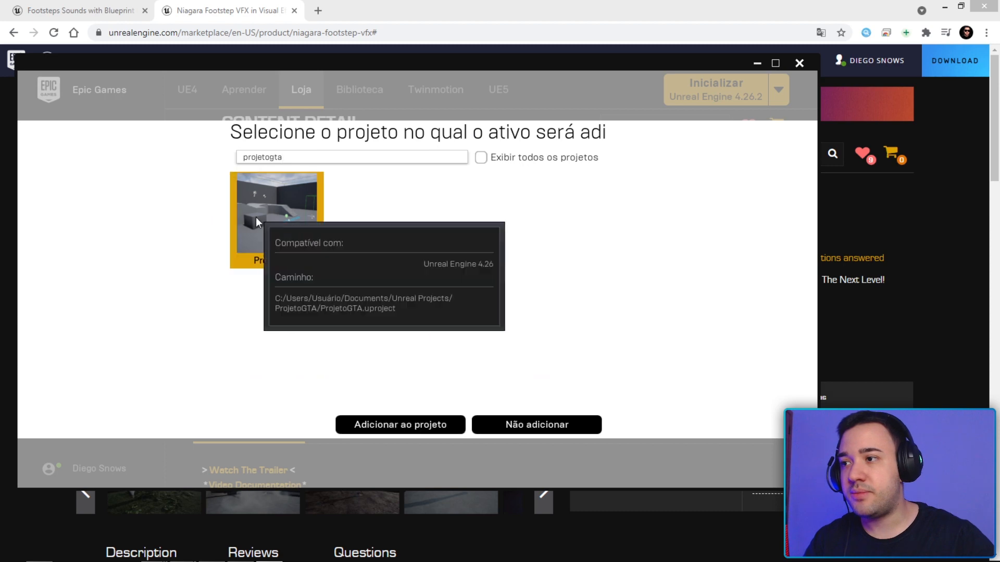
click(372, 431)
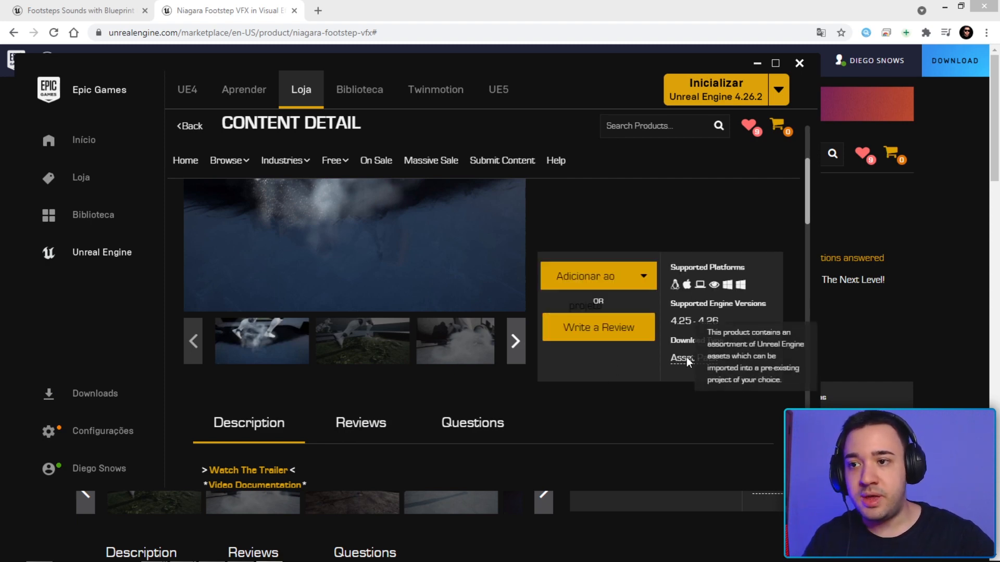
Close Epic Games Launcher and switch back to Unreal Editor with its window maximized
click(805, 67)
click(212, 552)
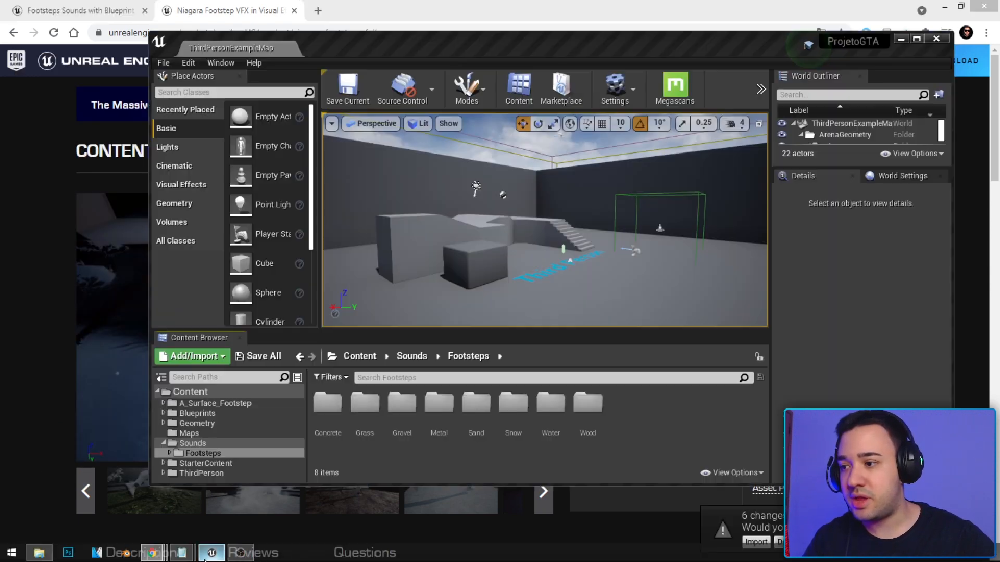
double_click(399, 49)
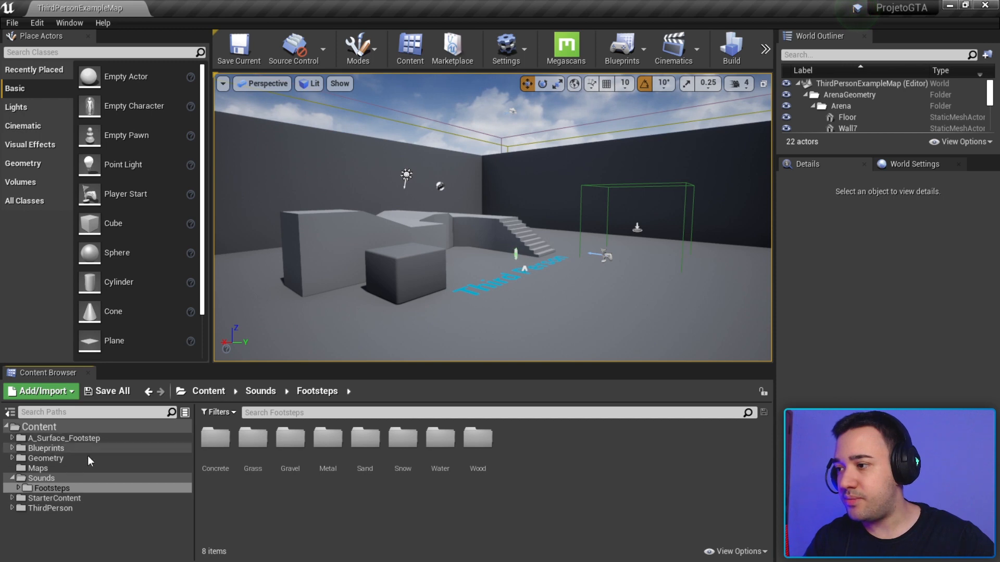
Examine the A_Surface_Footstep folder, including its demo map files and the Niagara systems in Niagara_FX > ParticleSystems
click(74, 438)
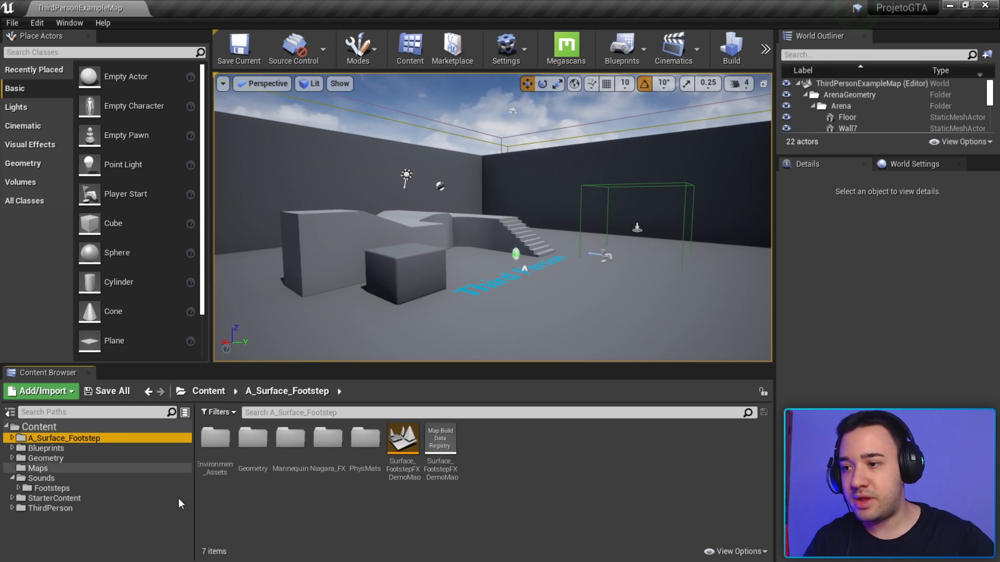
click(428, 456)
ctrl+click(410, 457)
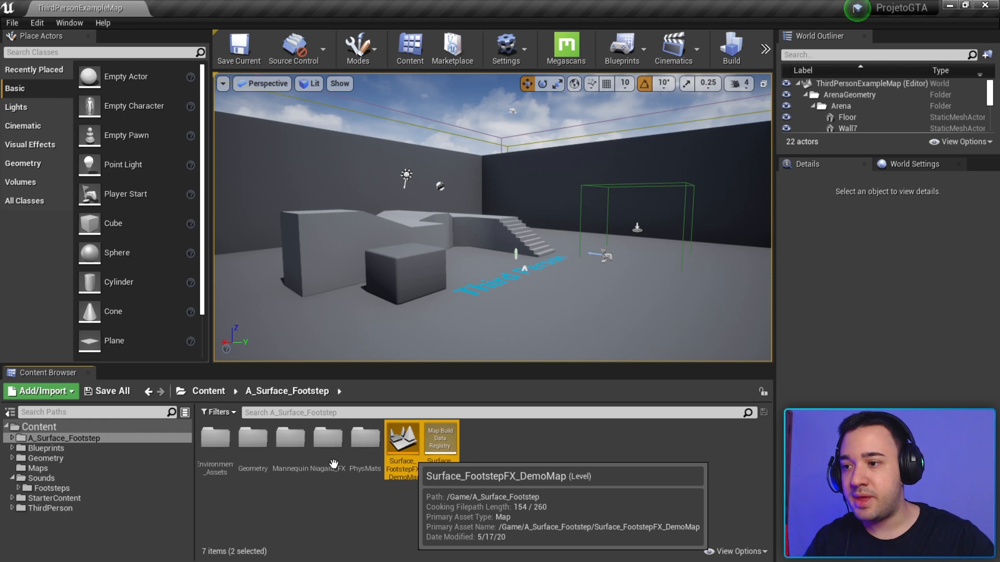
click(318, 440)
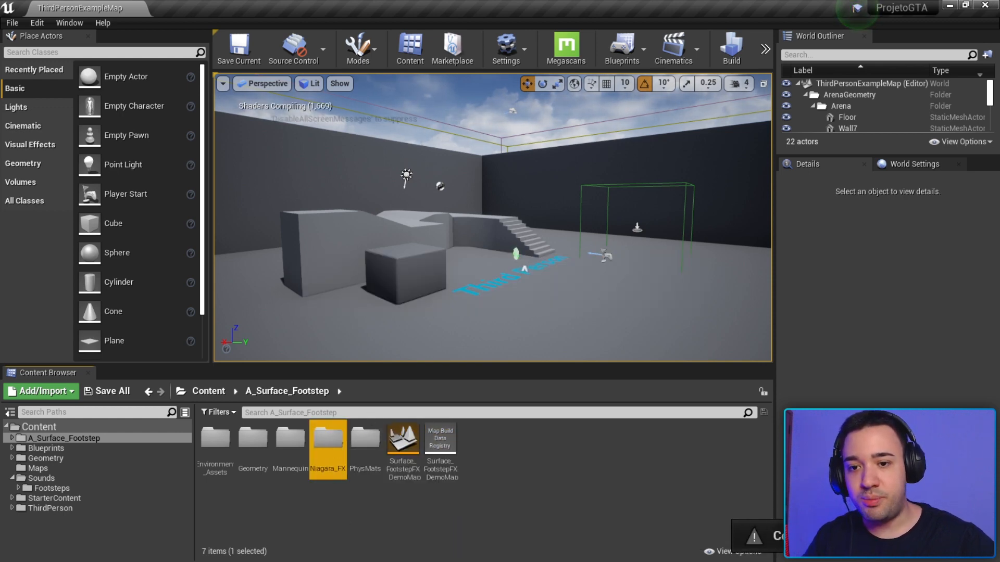
double_click(328, 440)
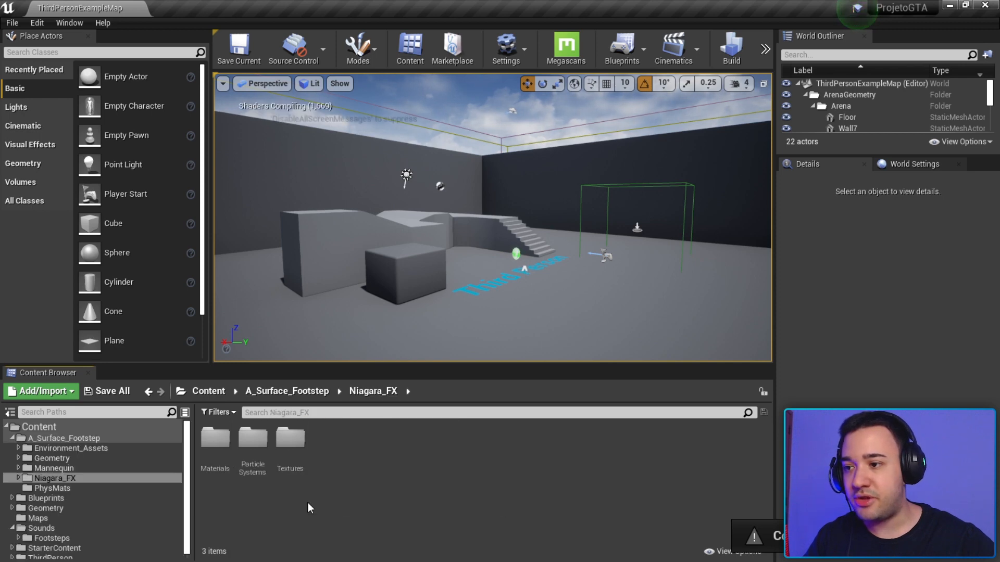
click(255, 448)
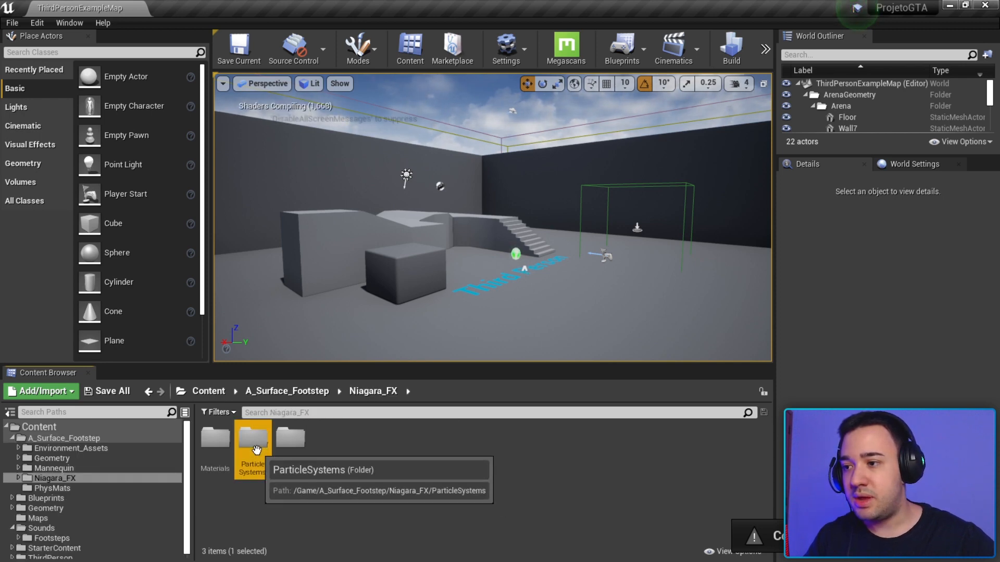
double_click(256, 447)
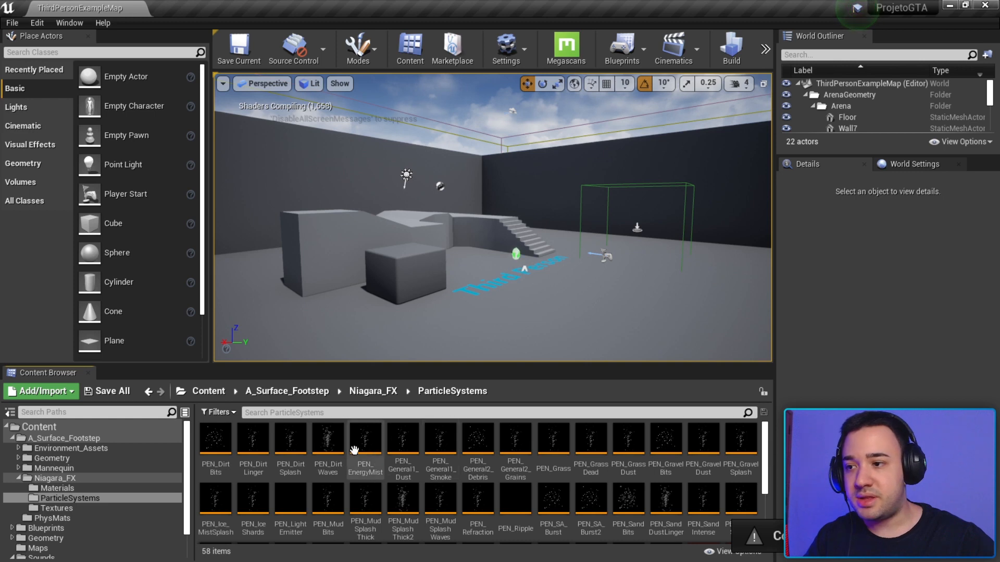
scroll(364, 468, down, 3)
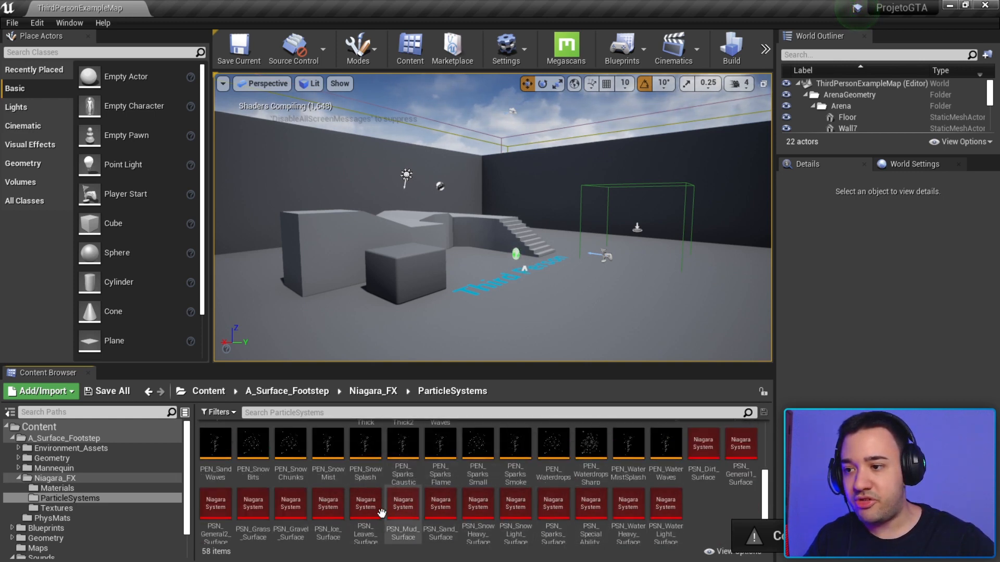
scroll(382, 495, up, 2)
Collapse the Niagara_FX and A_Surface_Footstep folders and go back to the Footsteps folder under Sounds
double_click(60, 477)
scroll(69, 521, down, 1)
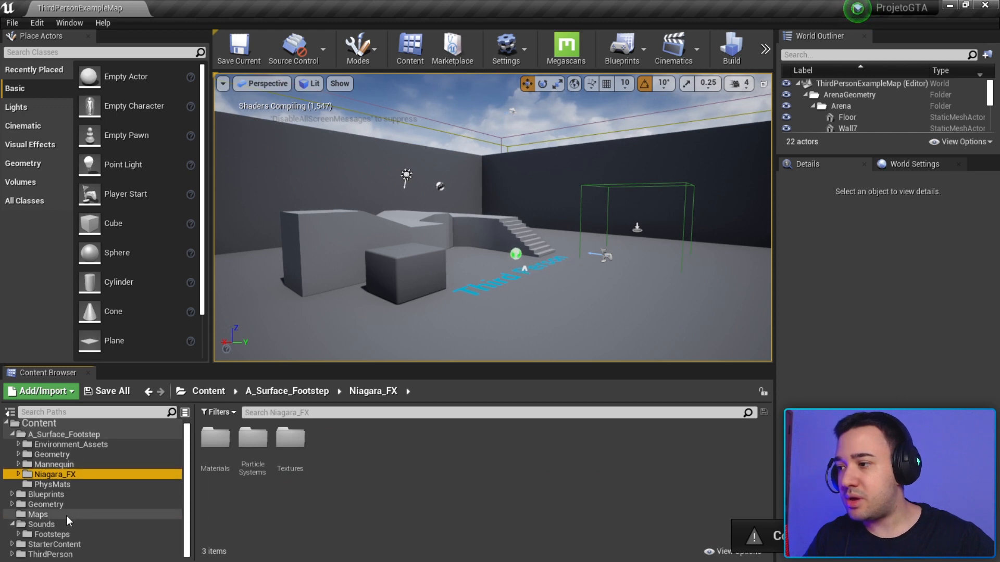
click(13, 435)
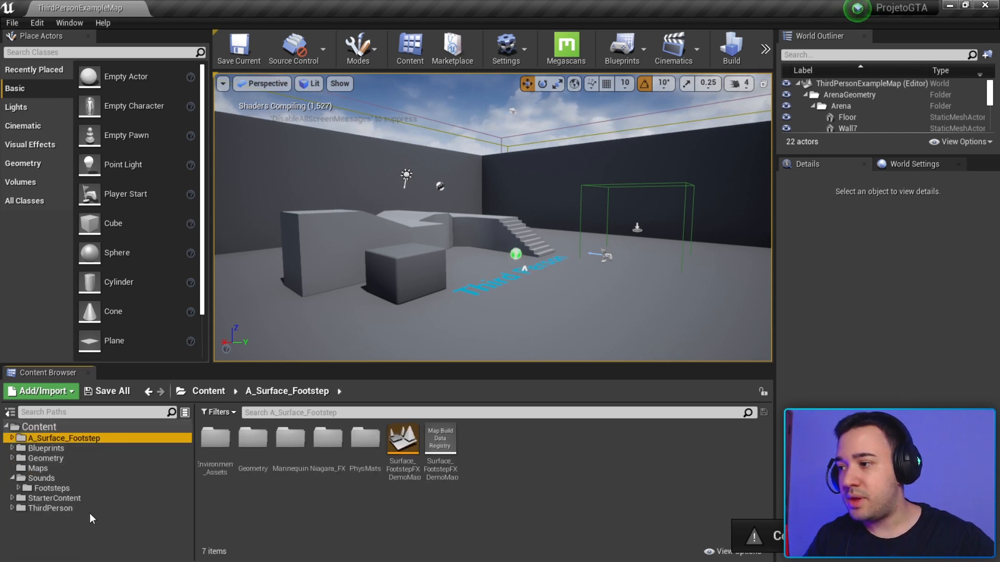
click(52, 485)
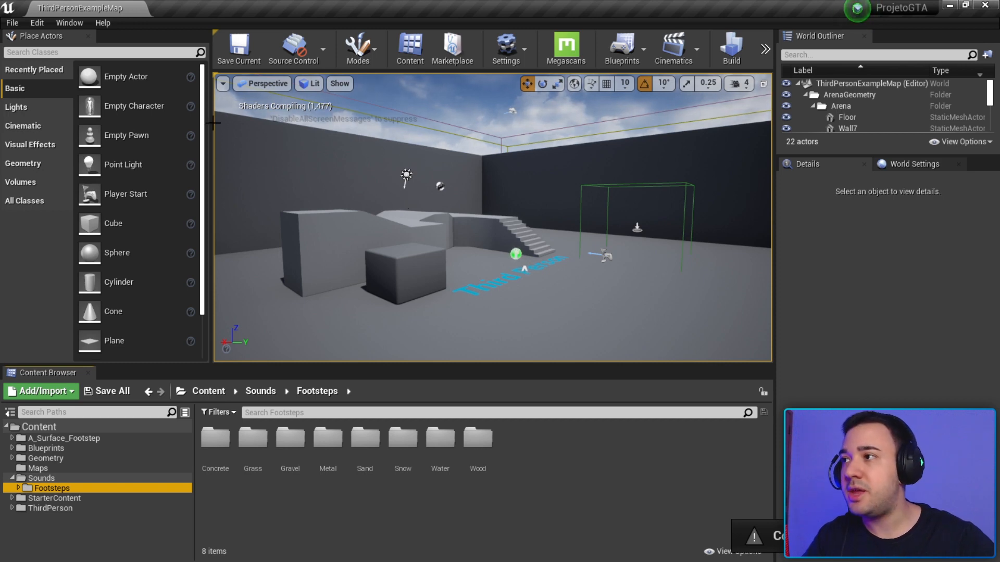
Open the Physics section of the Project Settings and look through the Physical Surface types from SurfaceType1 to SurfaceType62
click(32, 24)
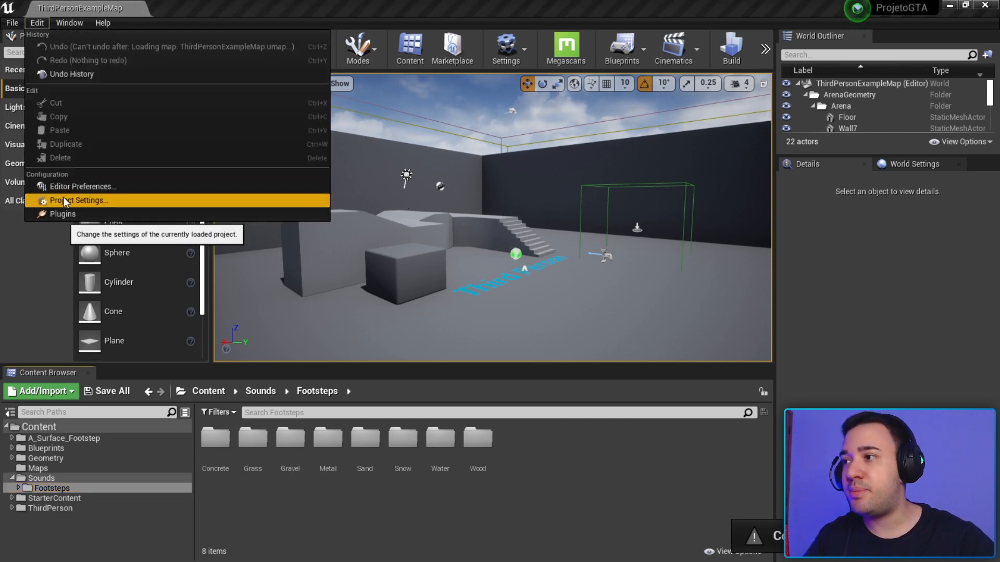
click(64, 197)
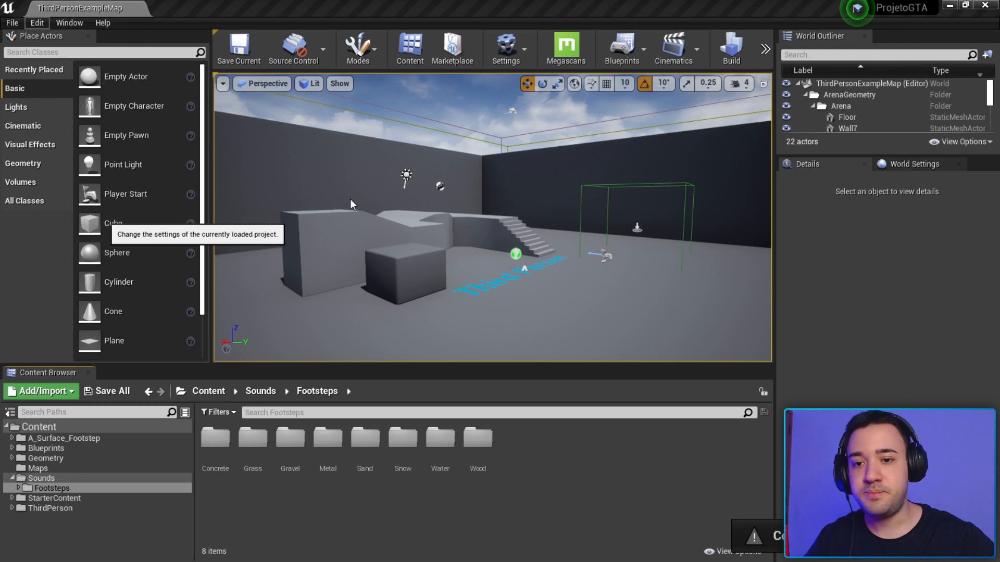
scroll(112, 160, down, 5)
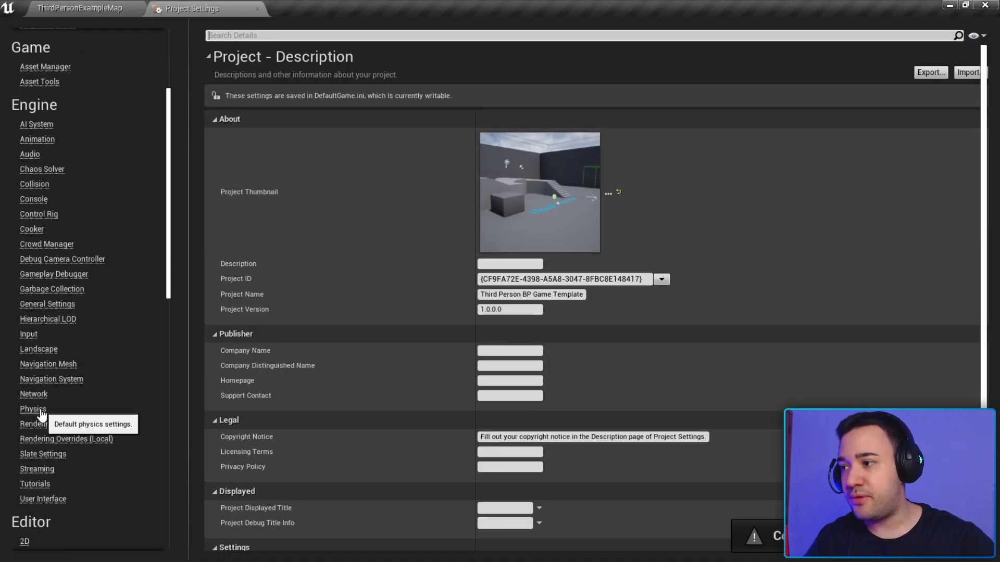
click(48, 409)
scroll(416, 240, down, 2)
scroll(417, 241, down, 10)
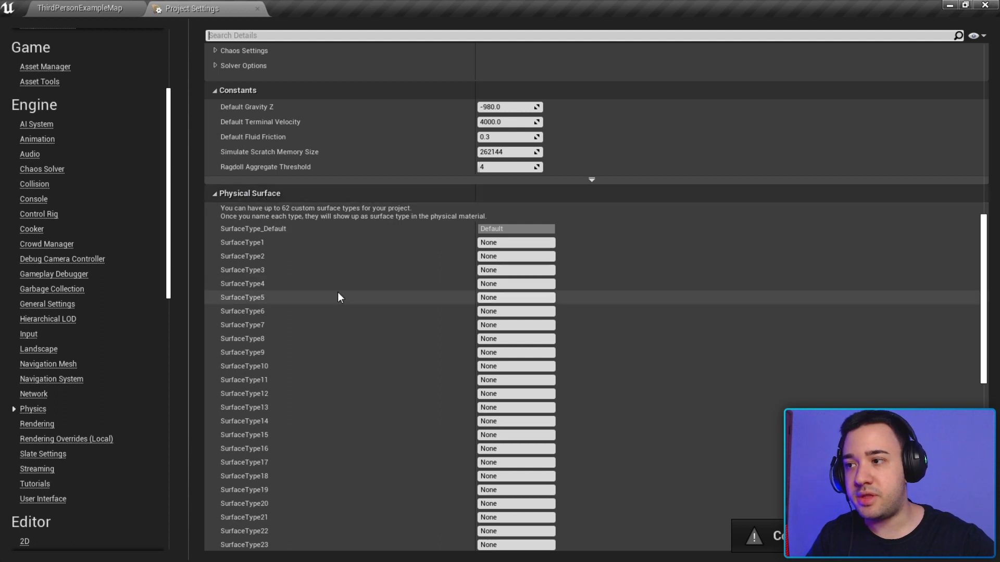
scroll(338, 292, down, 3)
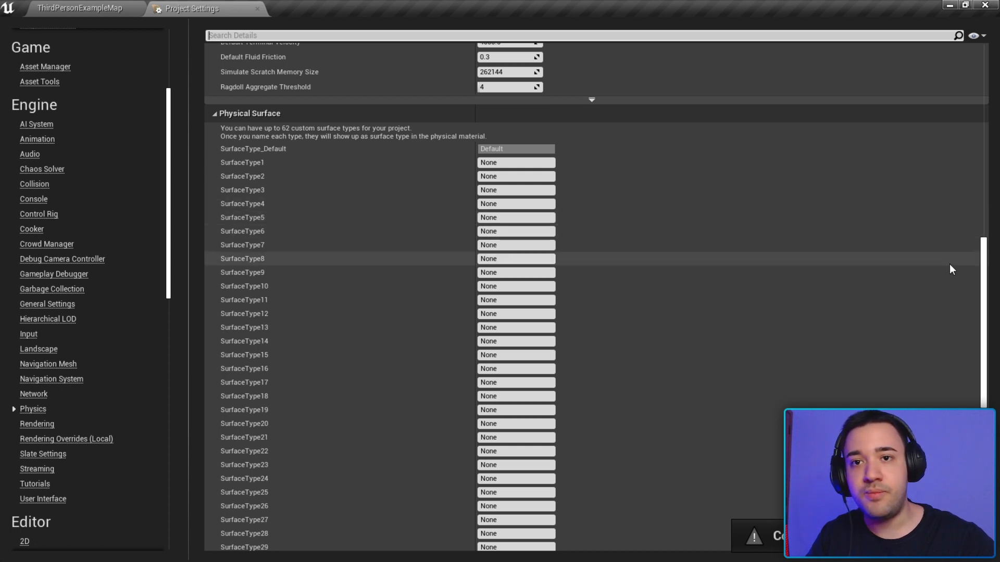
drag(983, 277, 979, 416)
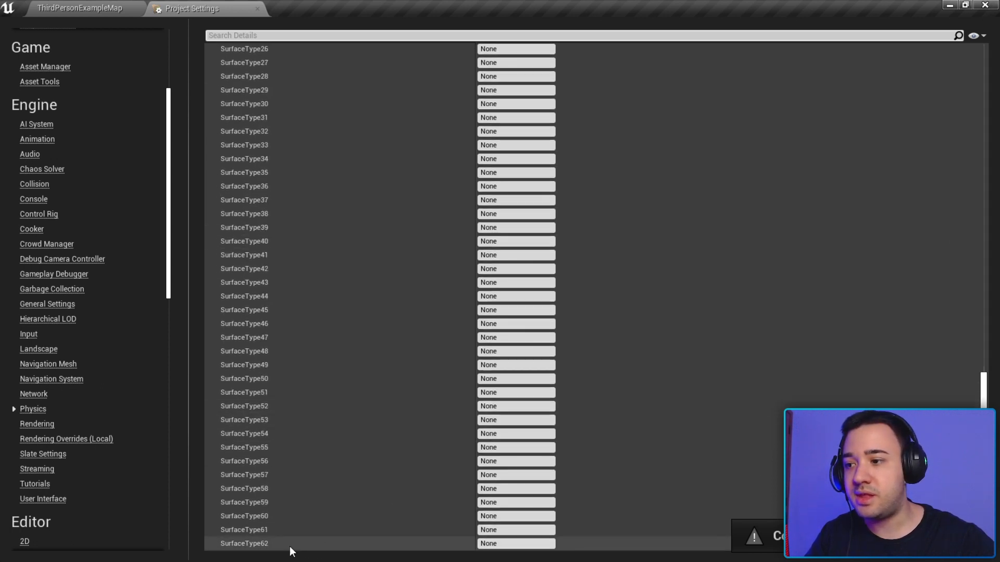
scroll(328, 174, up, 10)
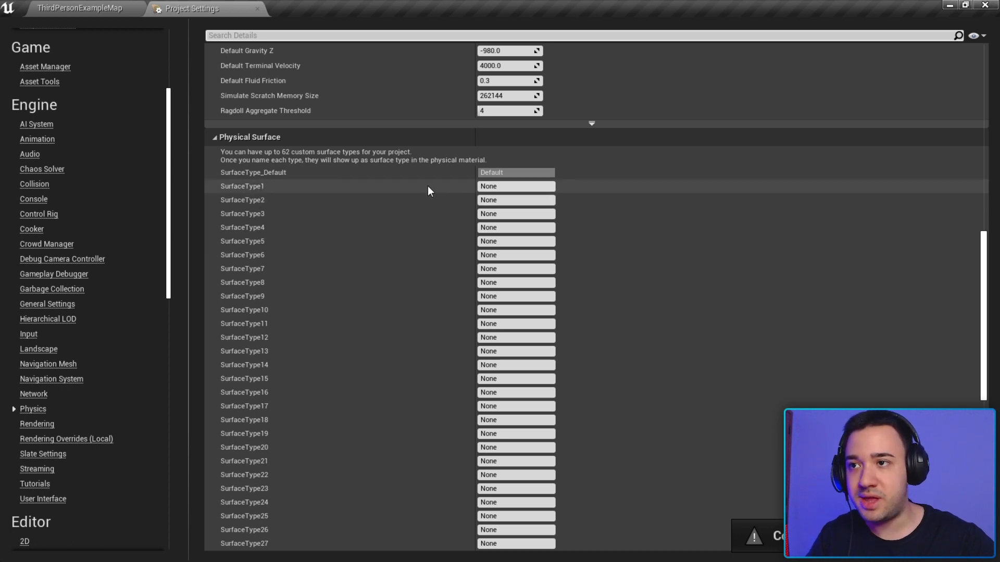
Shrink the Project Settings window, switch to the Notepad notes and review the list of surfaces from Concrete to Wood
click(966, 6)
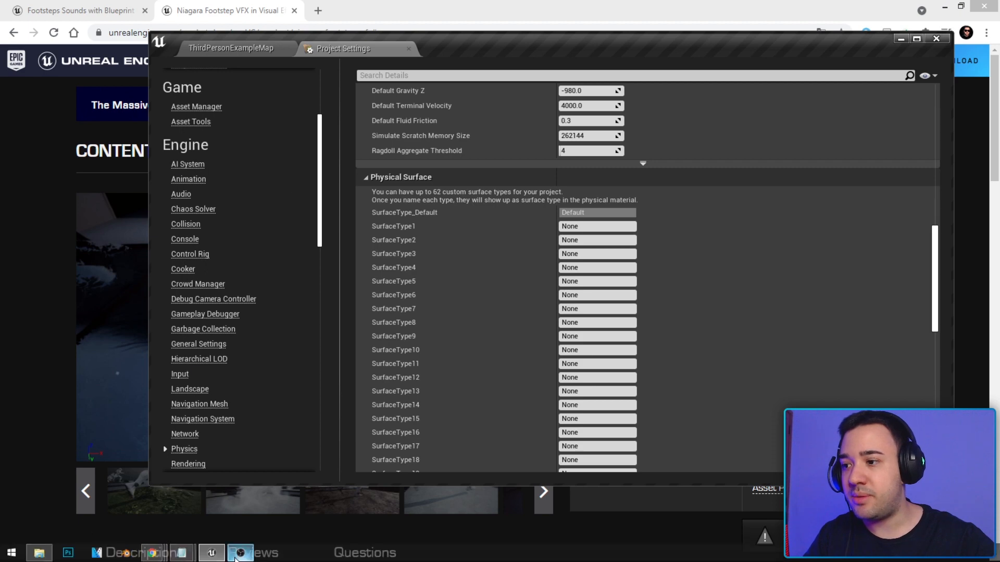
mouse_move(181, 553)
click(144, 500)
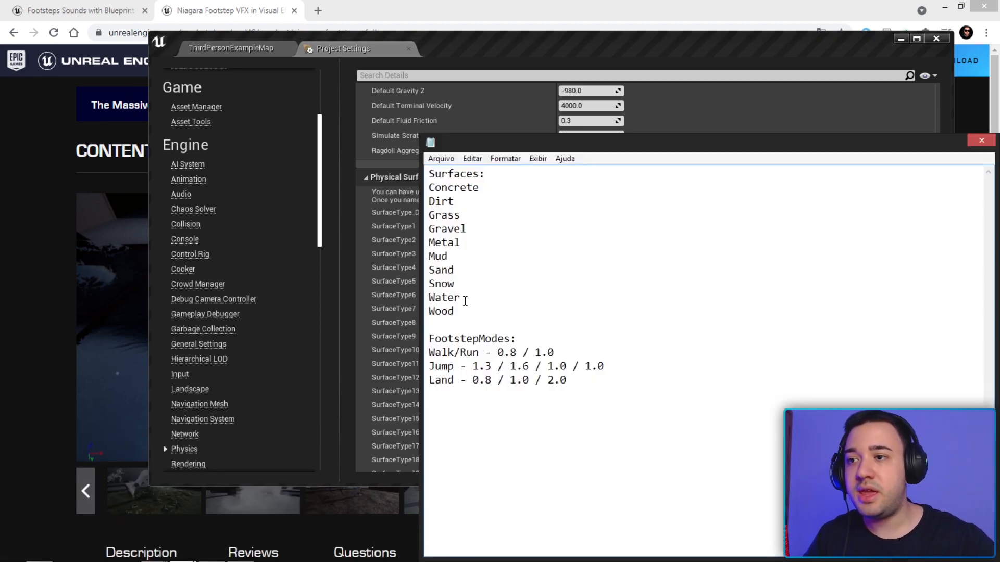
drag(471, 310, 425, 192)
click(472, 284)
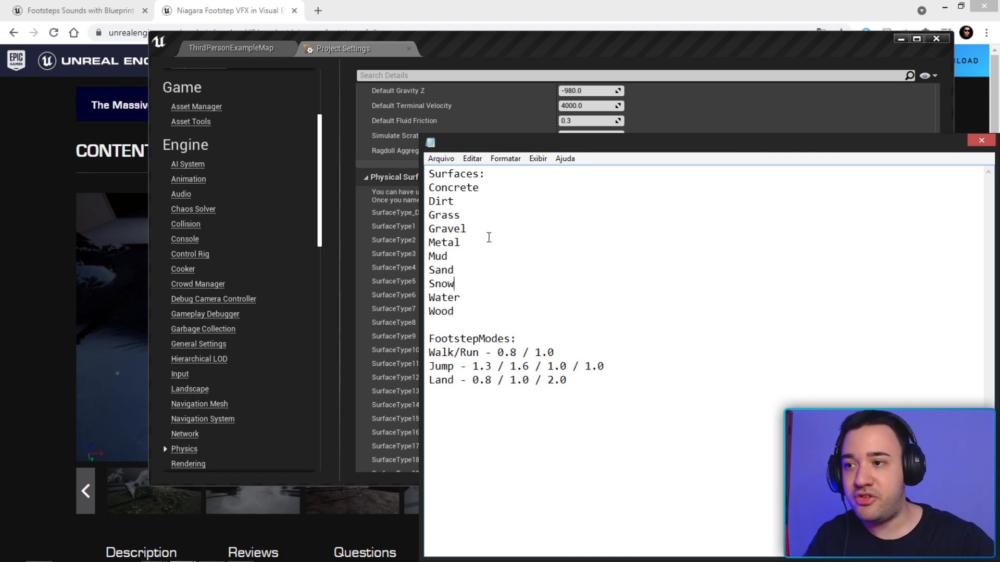
double_click(472, 229)
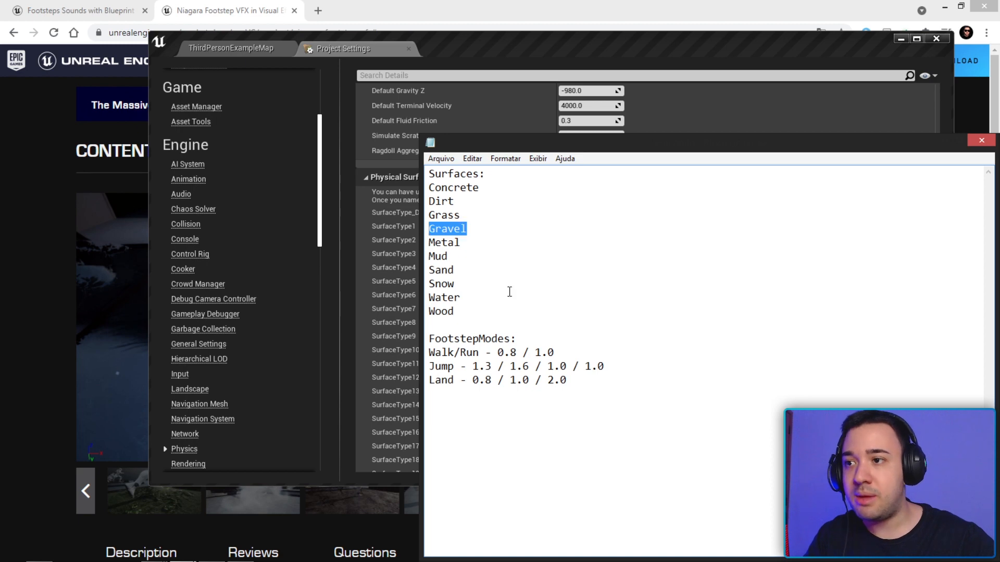
click(500, 316)
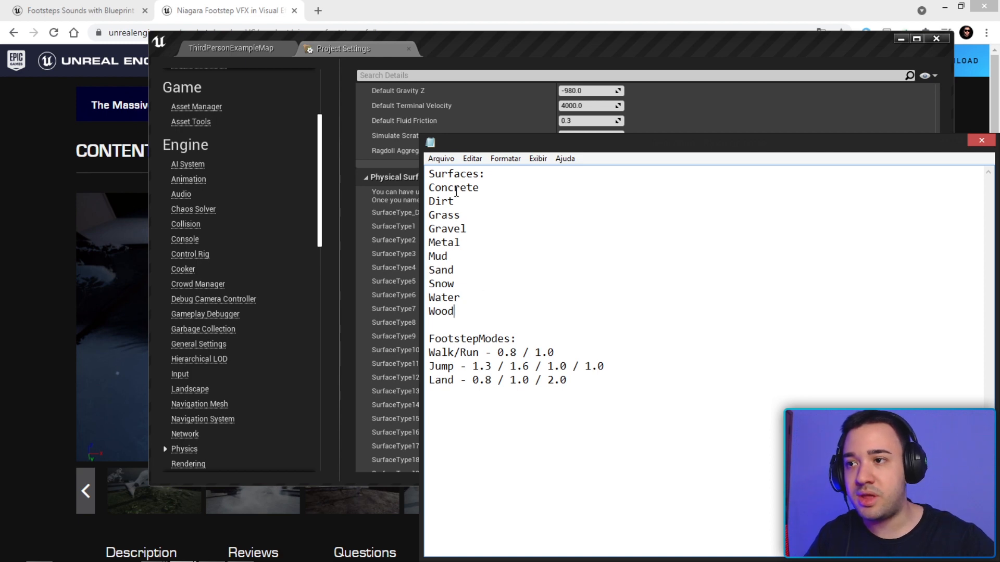
Copy the Concrete name from the Notepad list and set SurfaceType1 to Concrete in the maximized Project Settings
double_click(489, 185)
key(ctrl+c)
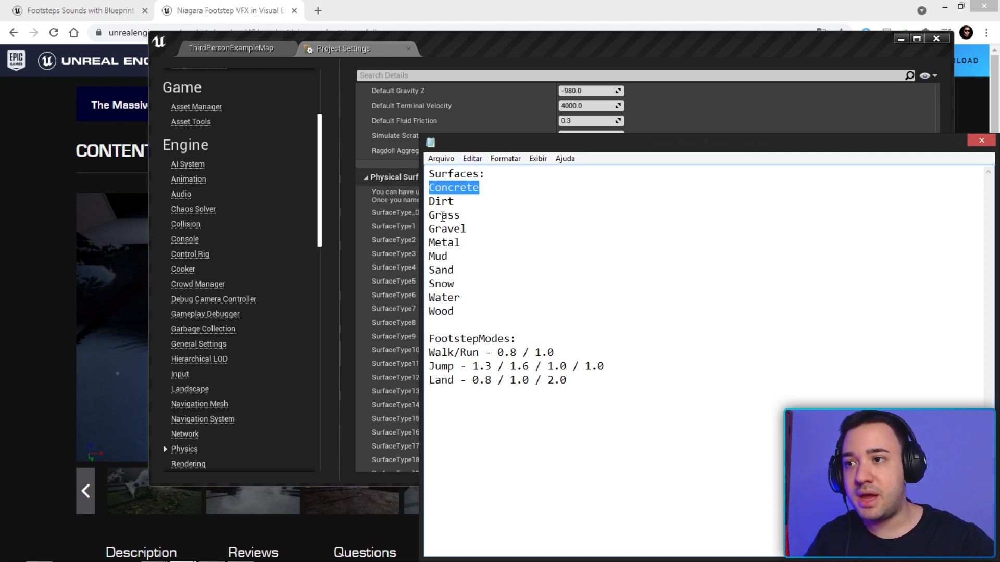
click(537, 49)
double_click(511, 49)
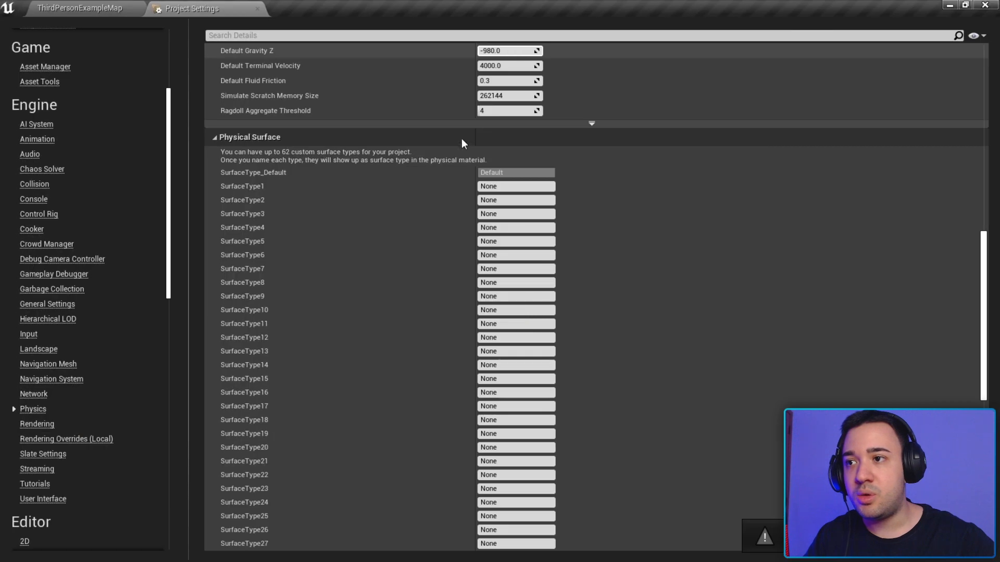
key(ctrl+v)
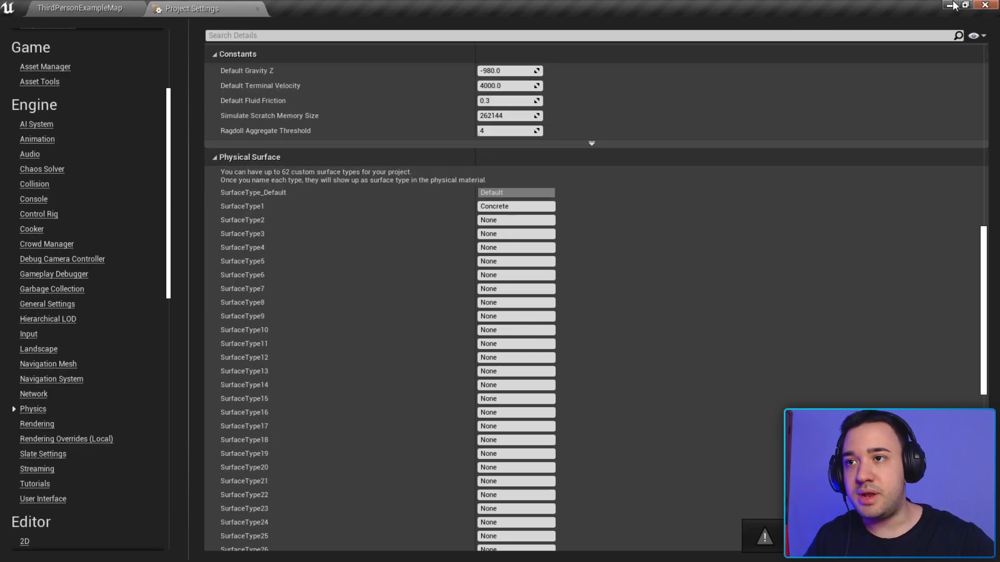
Shrink the Project Settings window and arrange it and the Notepad notes side by side
drag(833, 11, 674, 44)
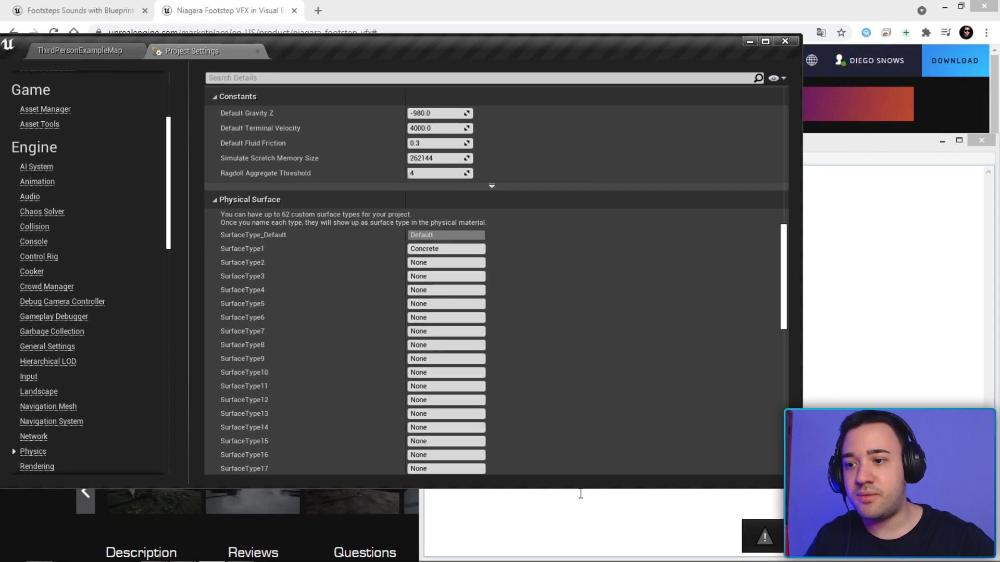
drag(570, 512, 571, 561)
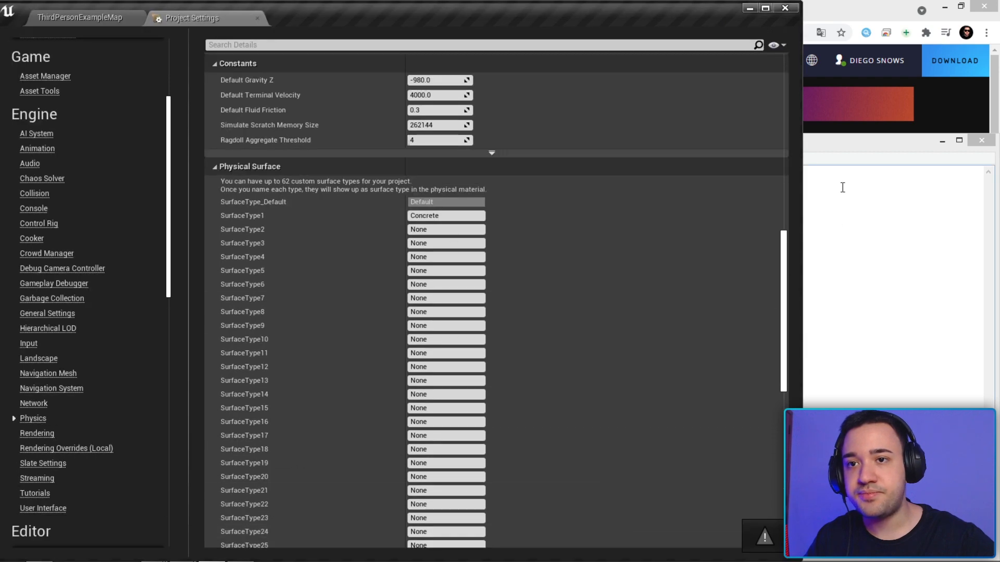
drag(836, 146, 867, 124)
drag(503, 248, 691, 237)
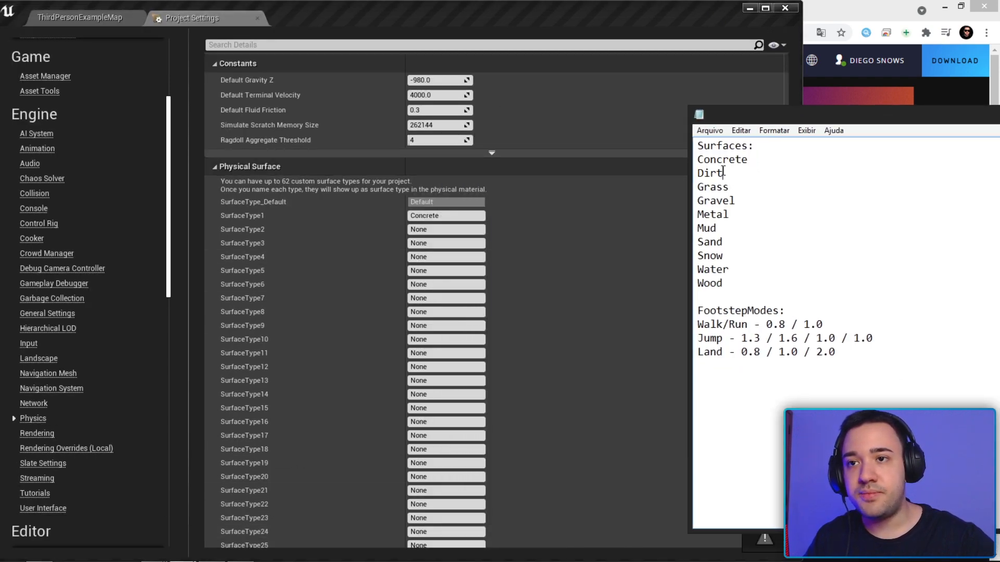
Set SurfaceType2 to Dirt and SurfaceType3 to Grass, copying the names from the Notepad list
double_click(709, 173)
key(ctrl+c)
click(429, 228)
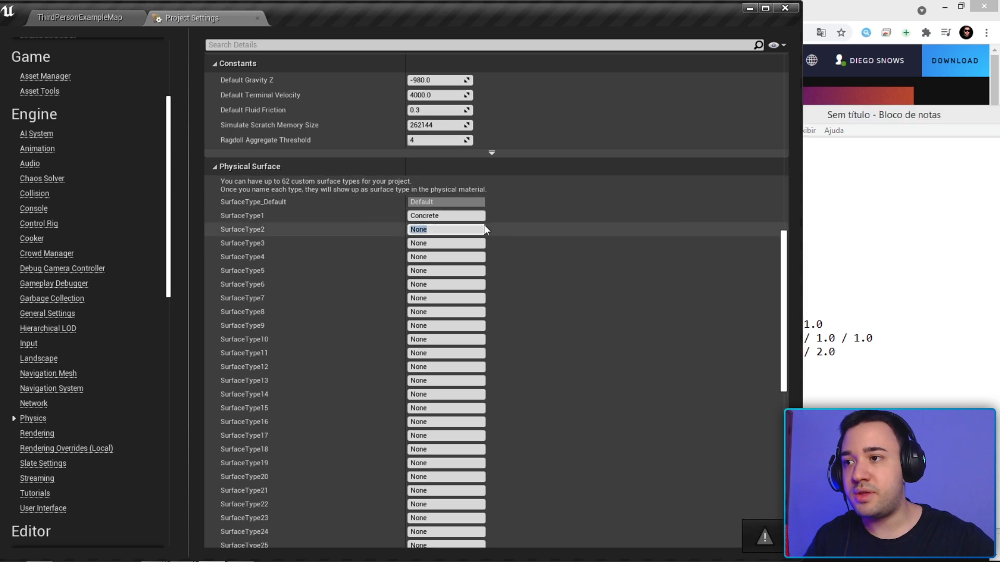
key(ctrl+v)
key(Return)
click(881, 215)
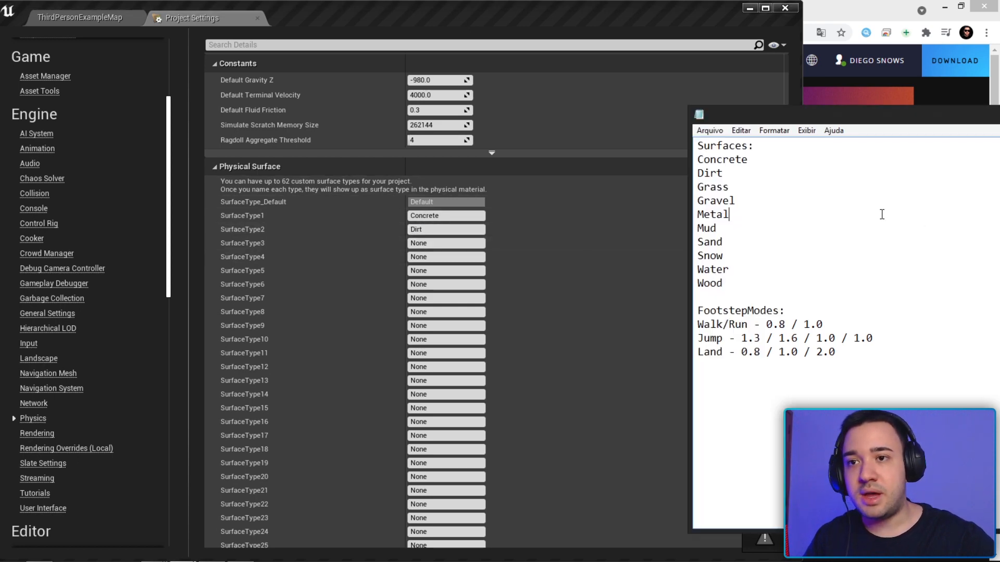
double_click(713, 187)
key(ctrl+c)
click(443, 243)
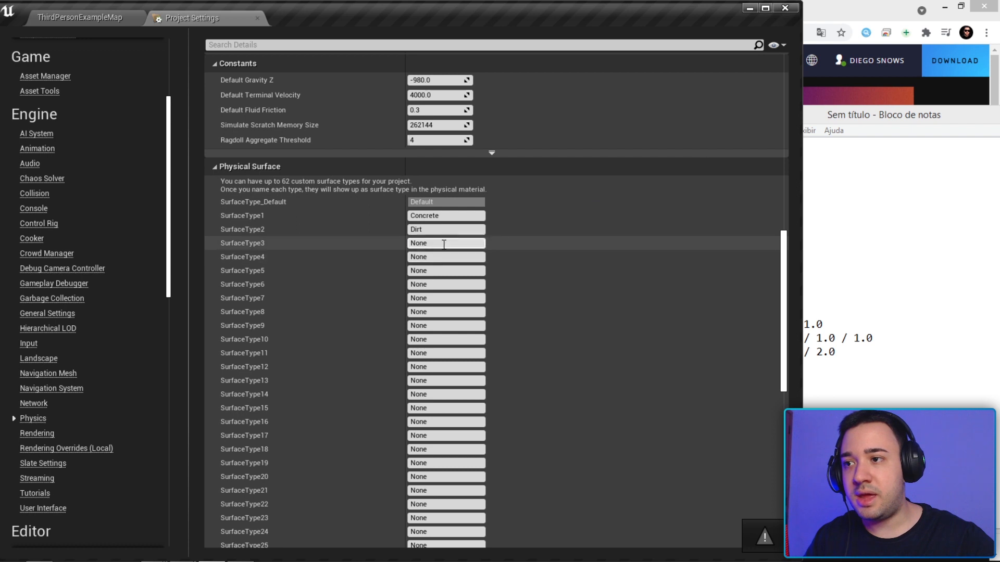
key(ctrl+v)
key(Return)
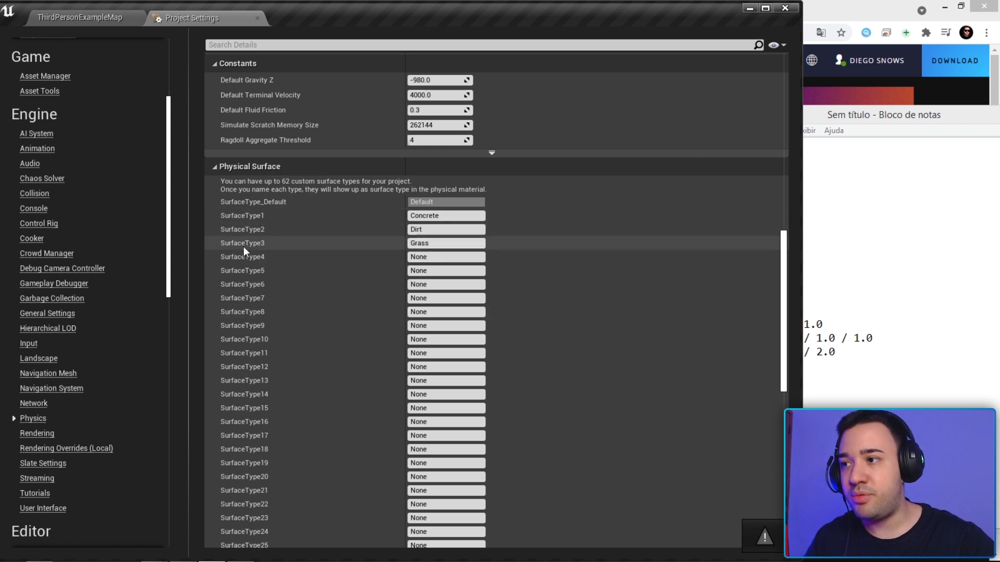
Set SurfaceType4 to Gravel and SurfaceType5 to Metal, copying the names from the Notepad list
click(878, 202)
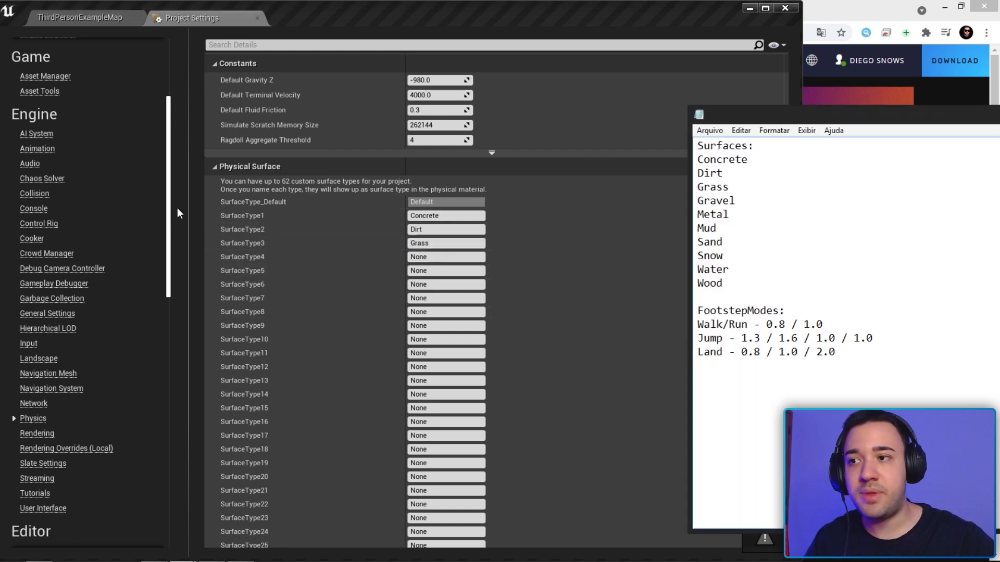
double_click(750, 202)
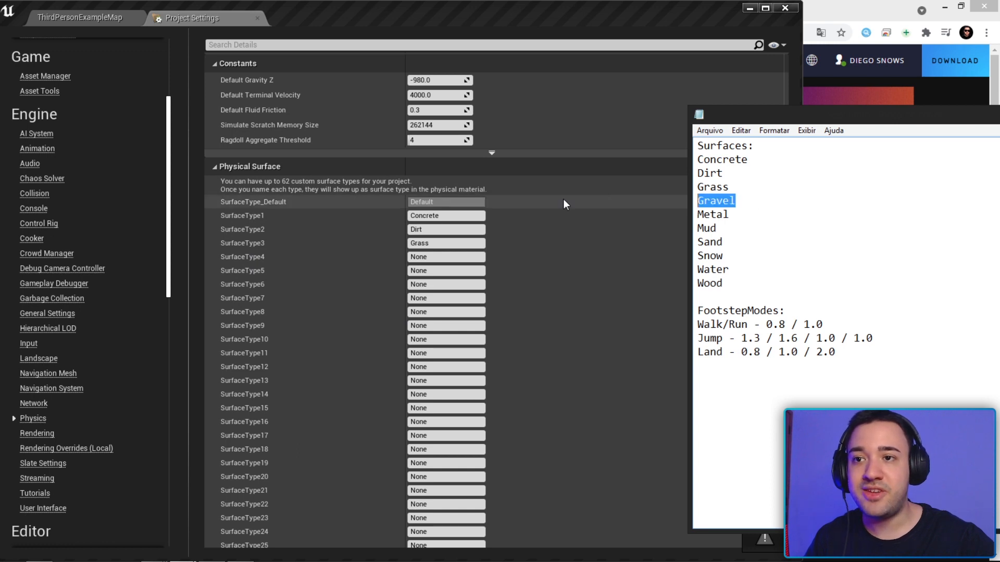
click(438, 257)
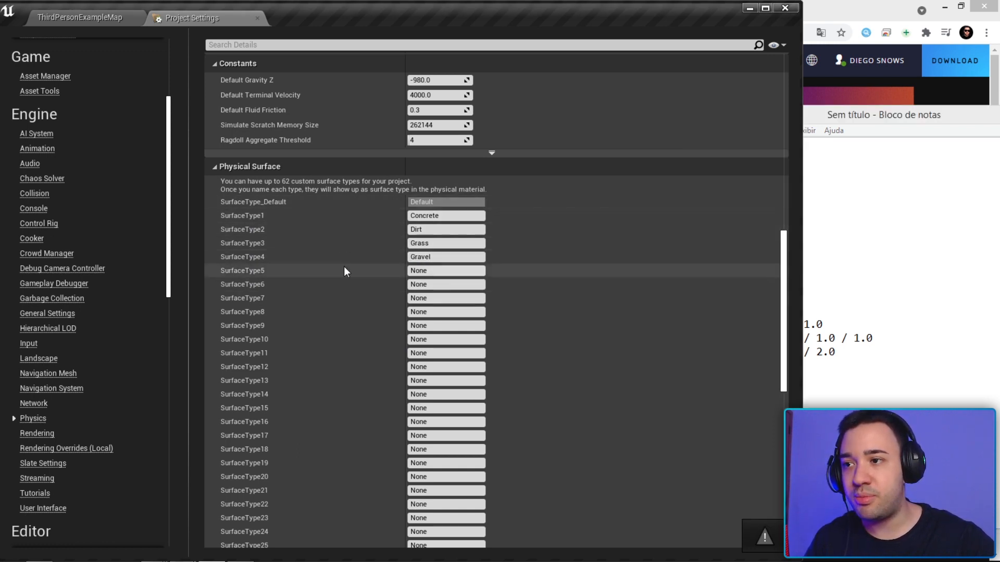
click(979, 233)
double_click(744, 215)
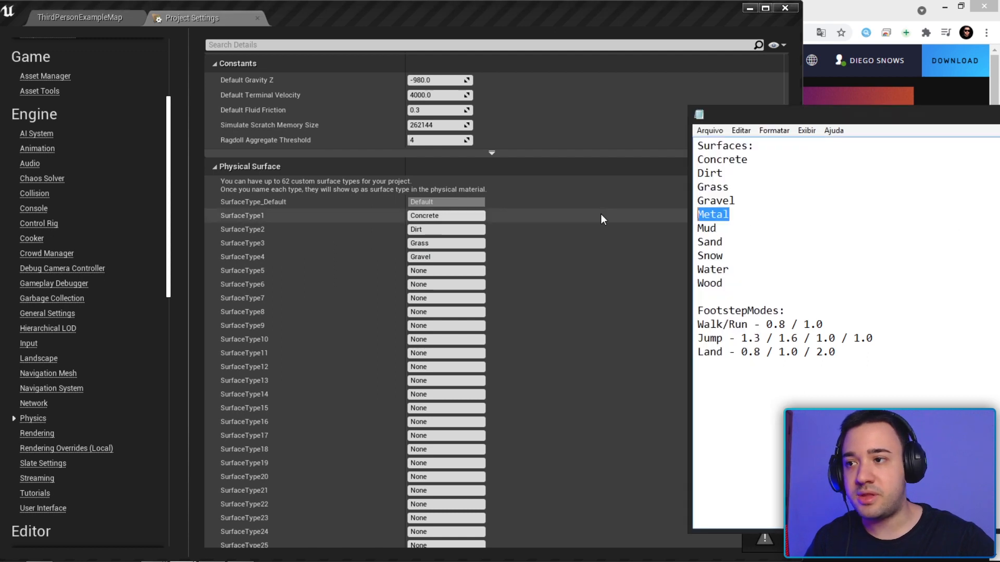
click(443, 272)
key(ctrl+v)
key(Return)
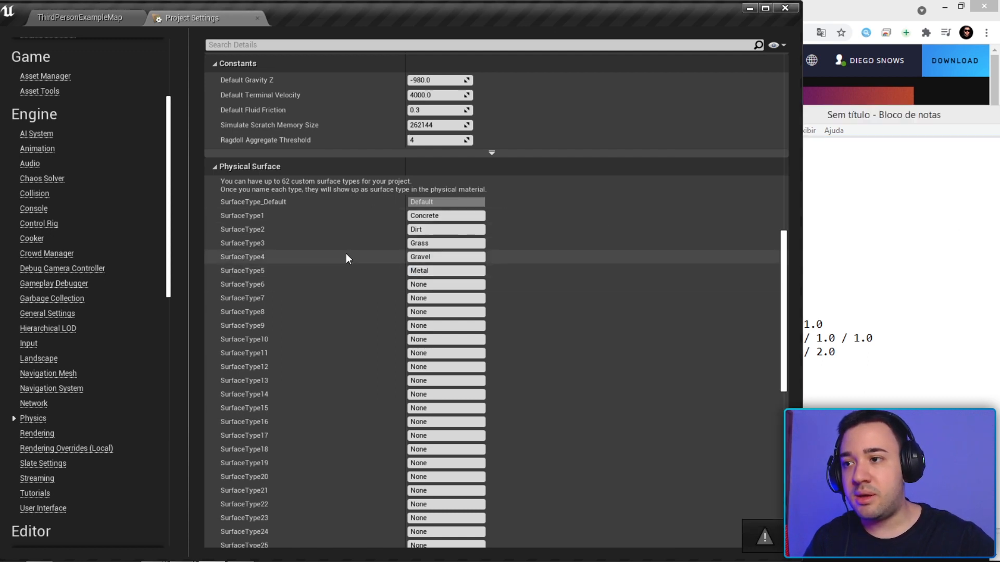
Set SurfaceType6 to Mud and SurfaceType7 to Sand, copying the names from the Notepad list
click(759, 210)
double_click(717, 228)
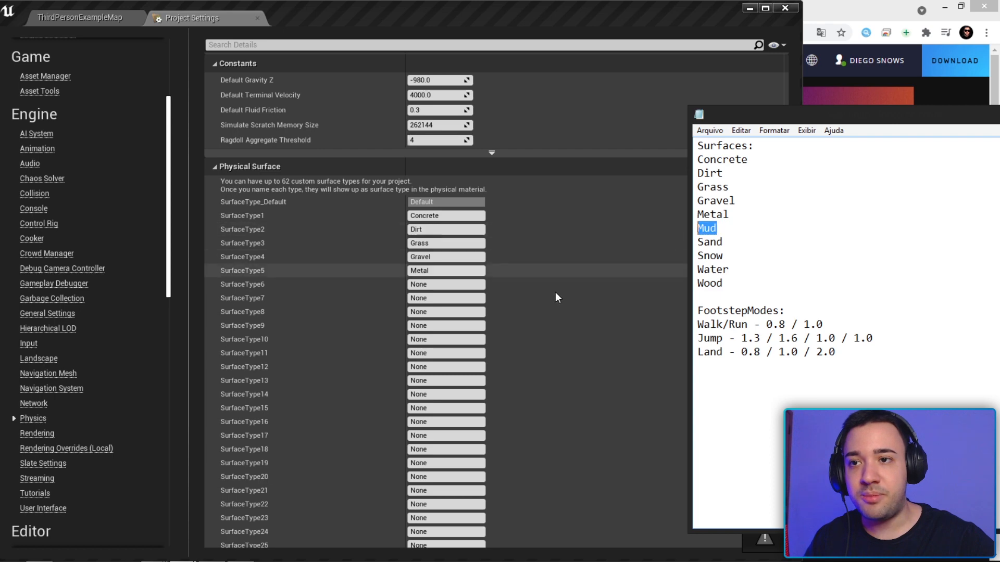
click(414, 284)
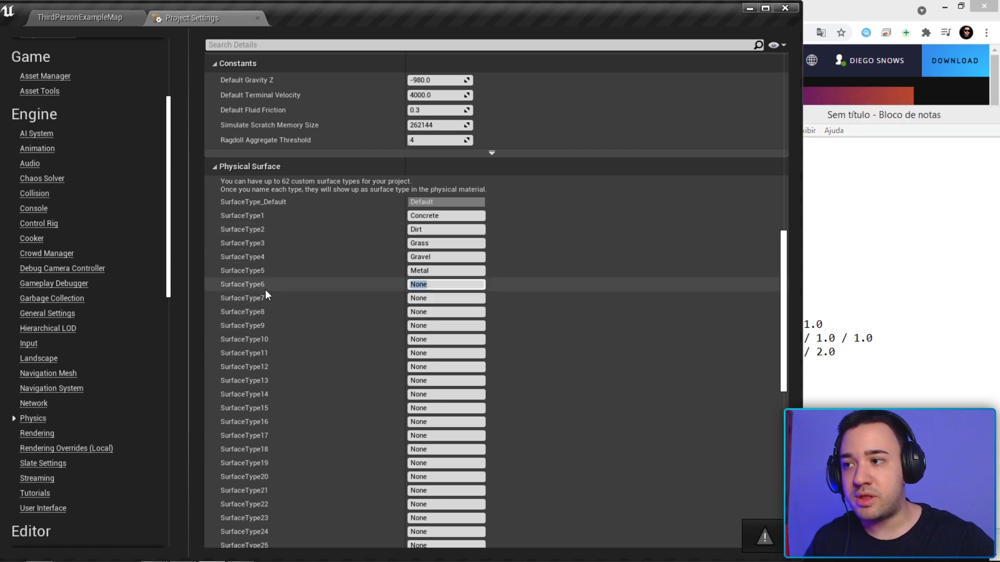
key(ctrl+v)
key(Return)
click(915, 222)
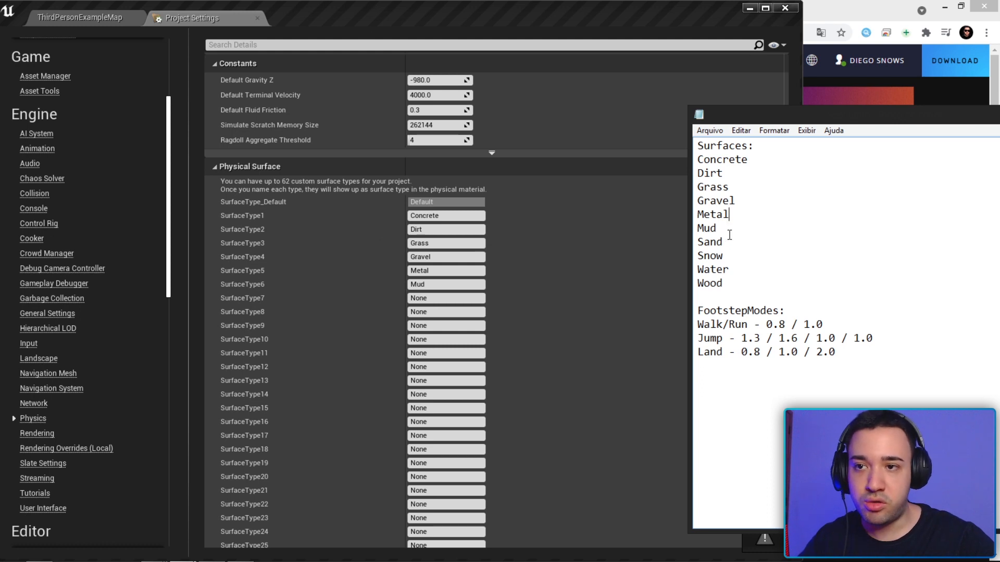
double_click(713, 241)
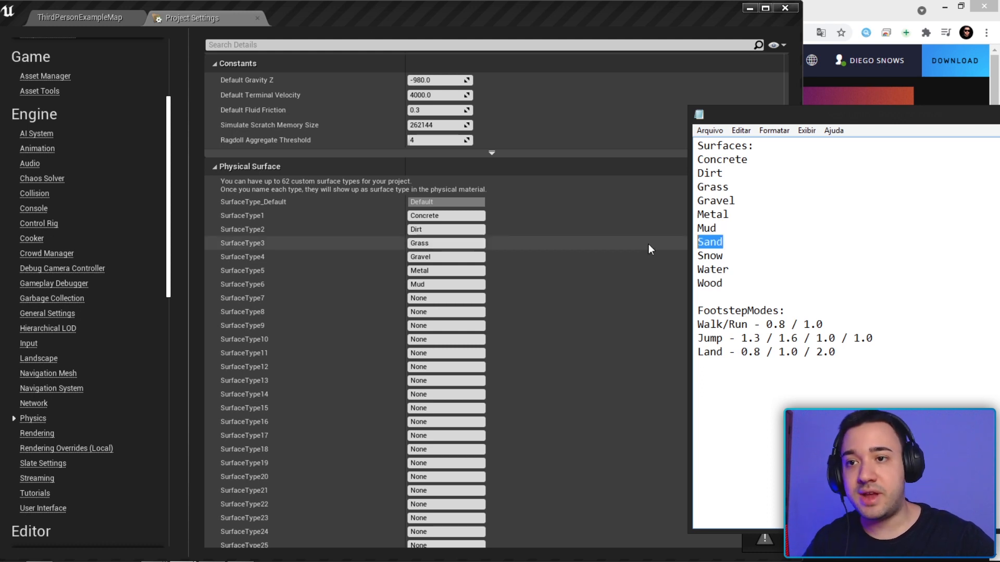
click(439, 297)
key(ctrl+v)
Set SurfaceType8 to Snow and SurfaceType9 to Water, copying the names from the Notepad list
click(981, 272)
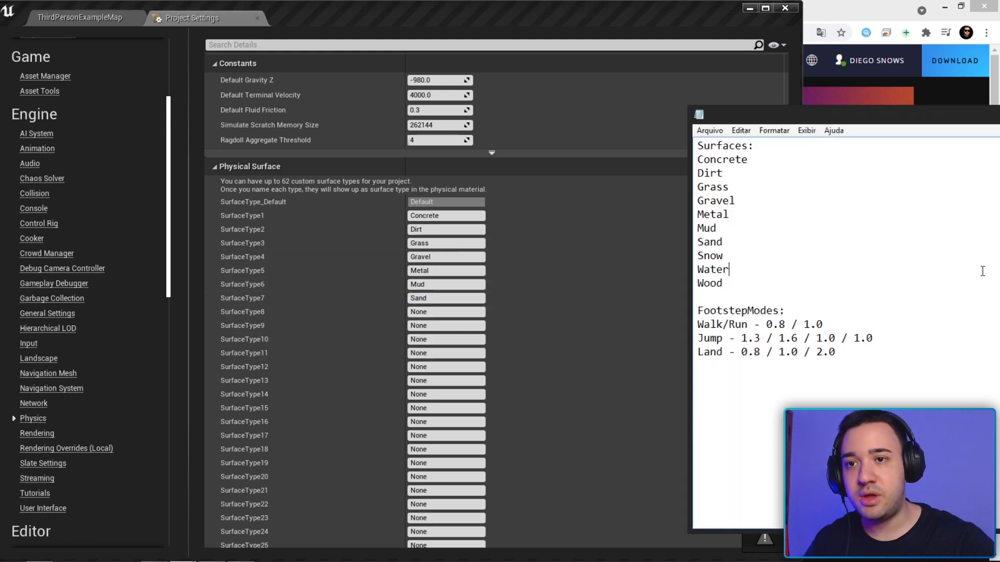
double_click(717, 255)
key(ctrl+c)
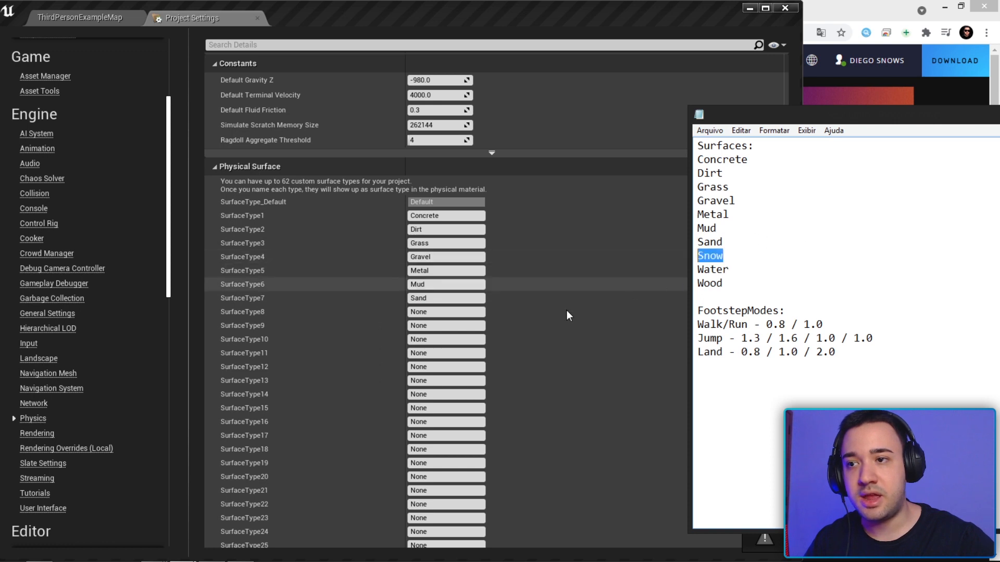
click(446, 312)
key(ctrl+v)
click(828, 218)
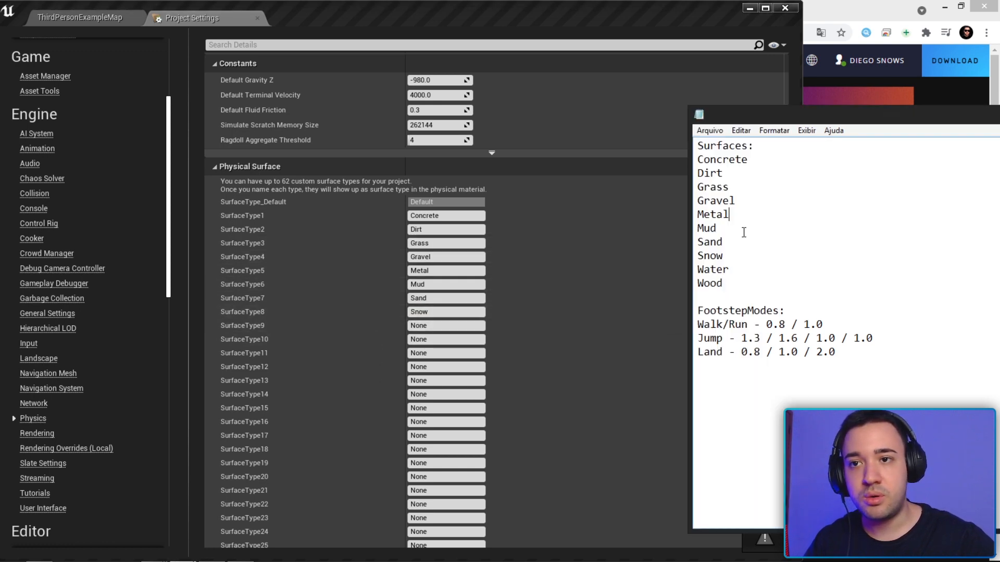
double_click(714, 269)
key(ctrl+c)
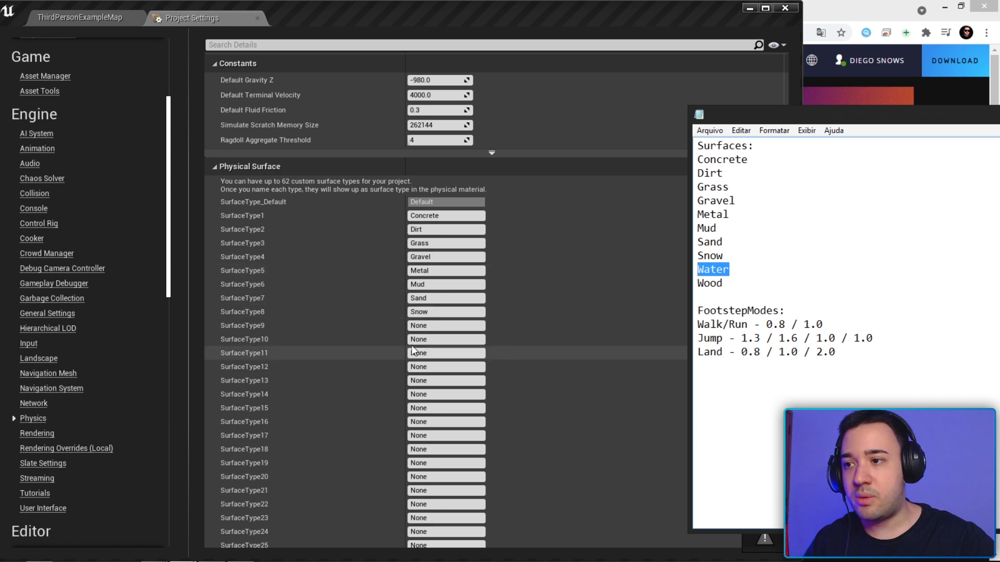
click(432, 327)
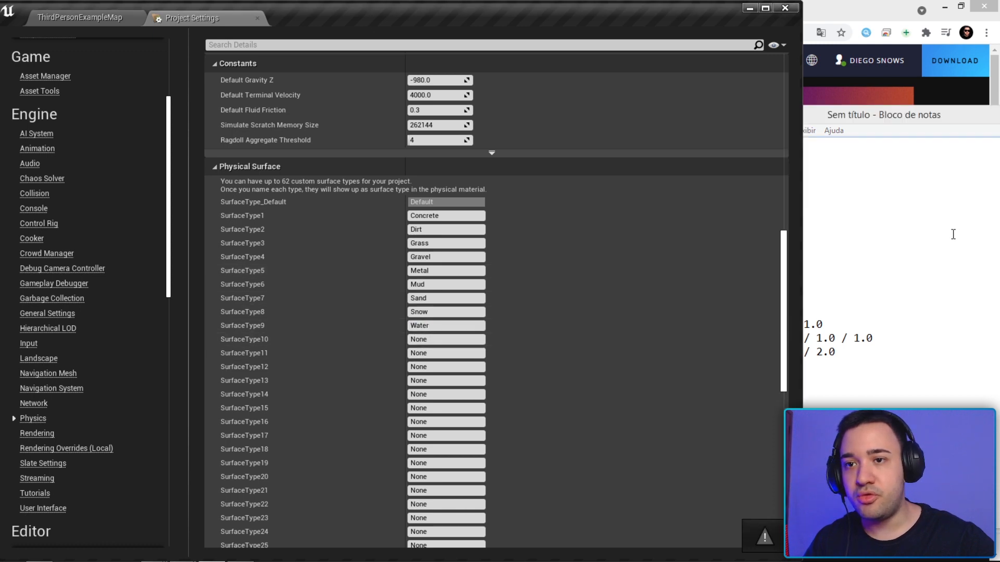
Set SurfaceType10 to Wood, copying the name from the Notepad list
click(828, 228)
double_click(716, 282)
key(ctrl+c)
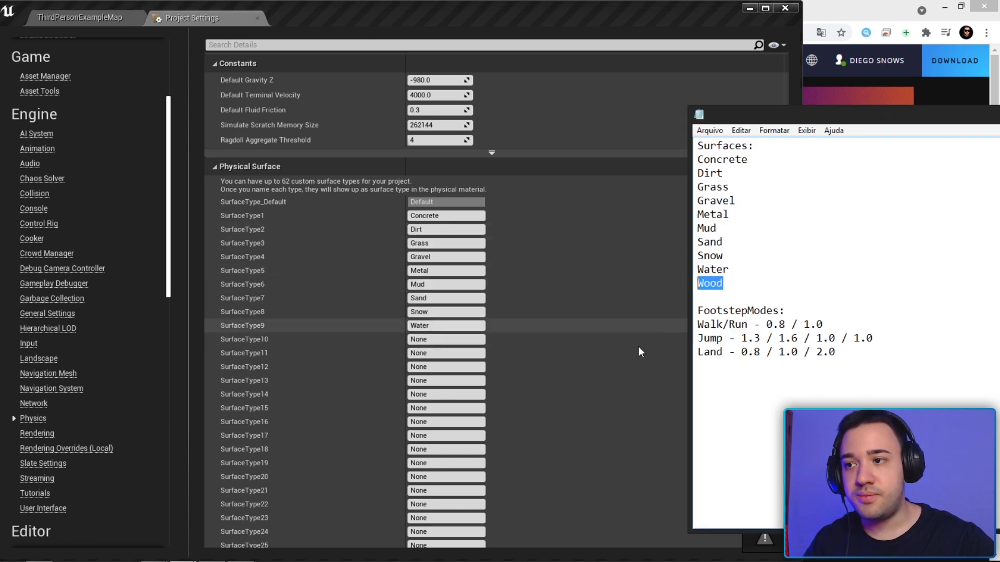
click(430, 339)
click(430, 340)
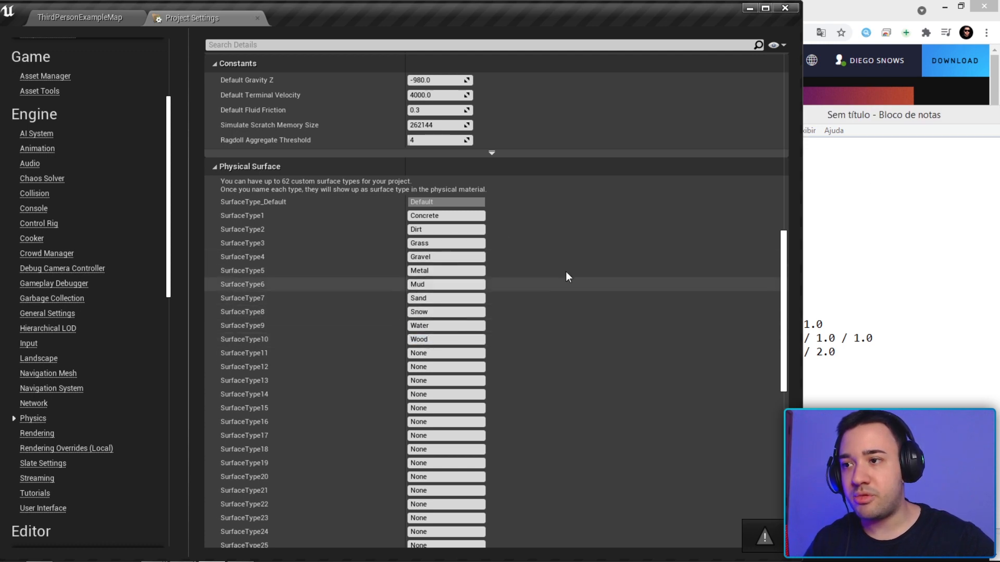
Check the entered surface types against the Notepad list from Concrete to Wood, and close the Project Settings
click(929, 250)
drag(729, 286, 687, 153)
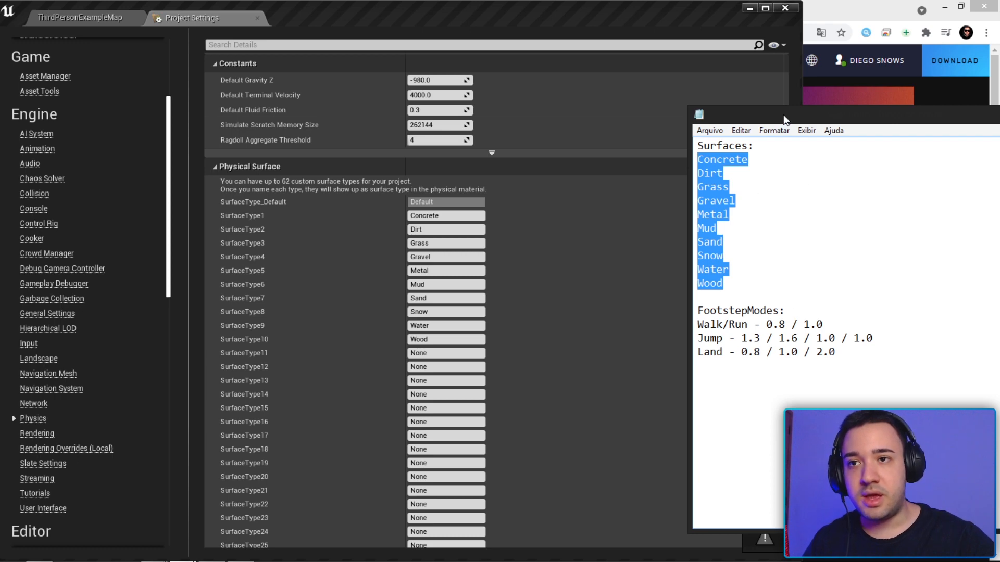
drag(783, 116, 748, 97)
drag(512, 26, 239, 71)
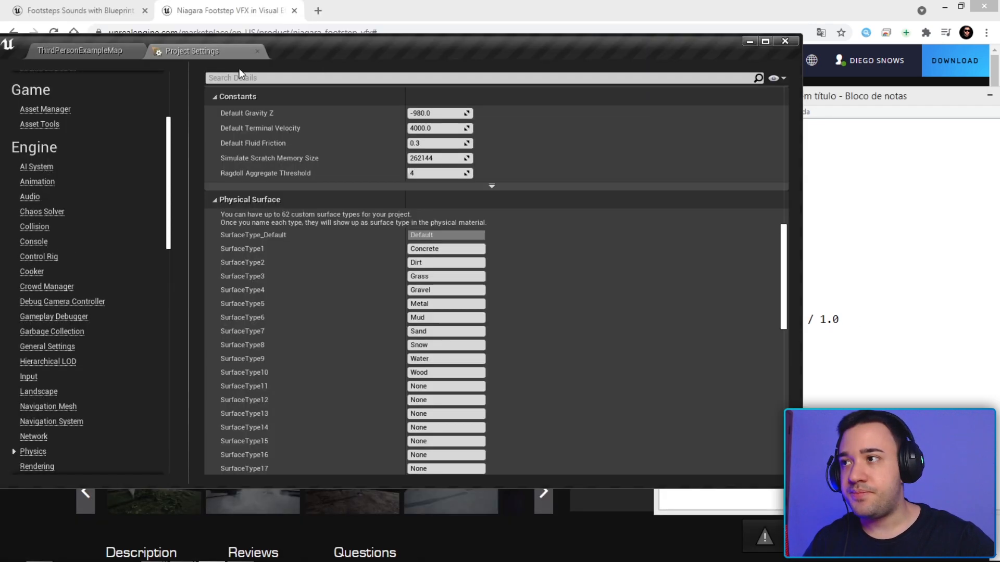
double_click(299, 42)
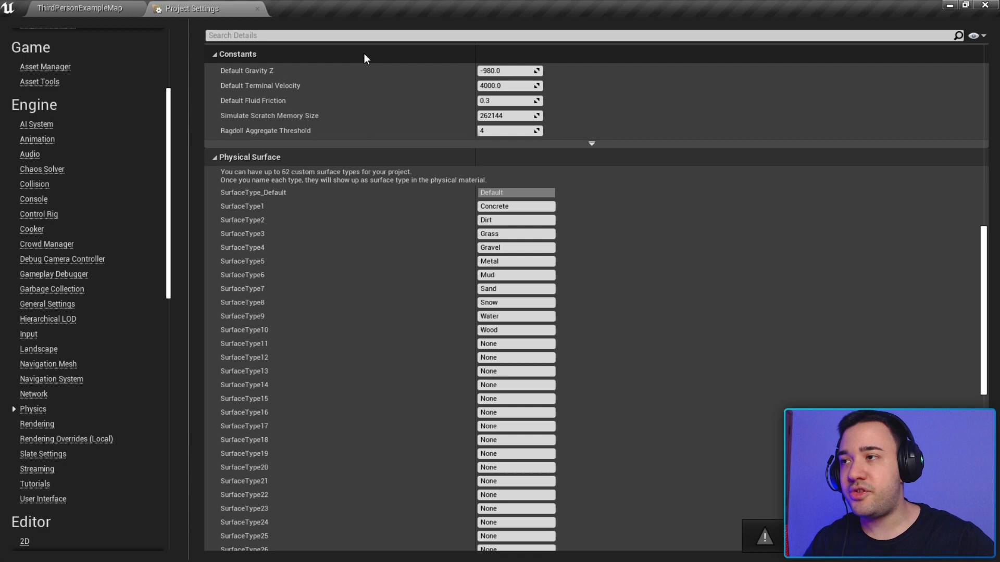
click(257, 9)
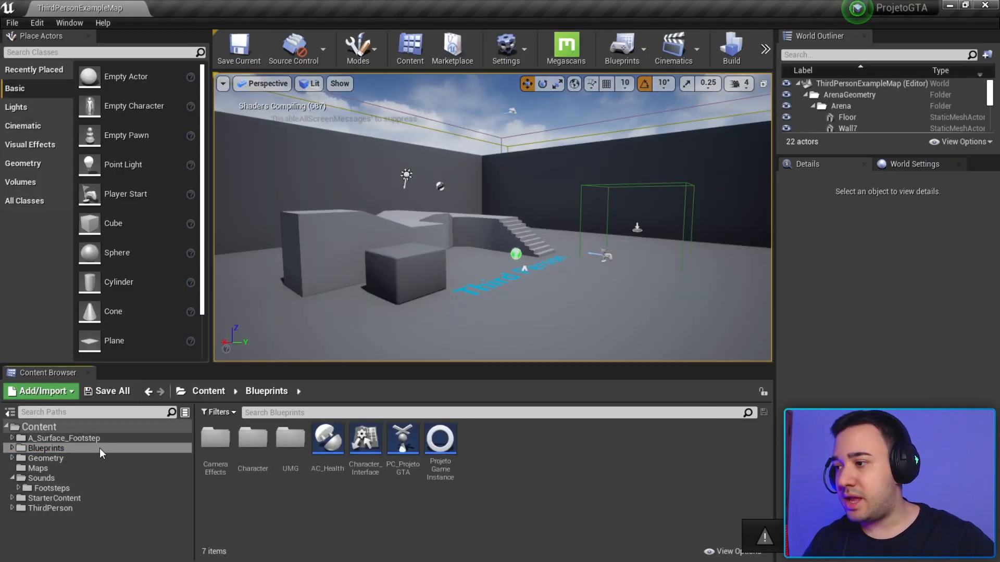
Create a new enumeration asset in the Footsteps folder under Sounds
click(57, 479)
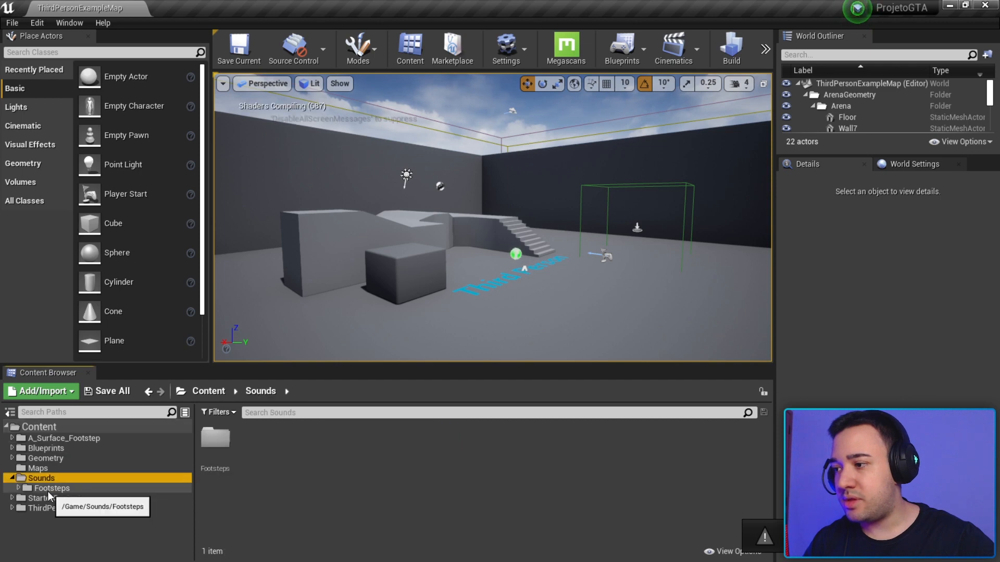
click(52, 488)
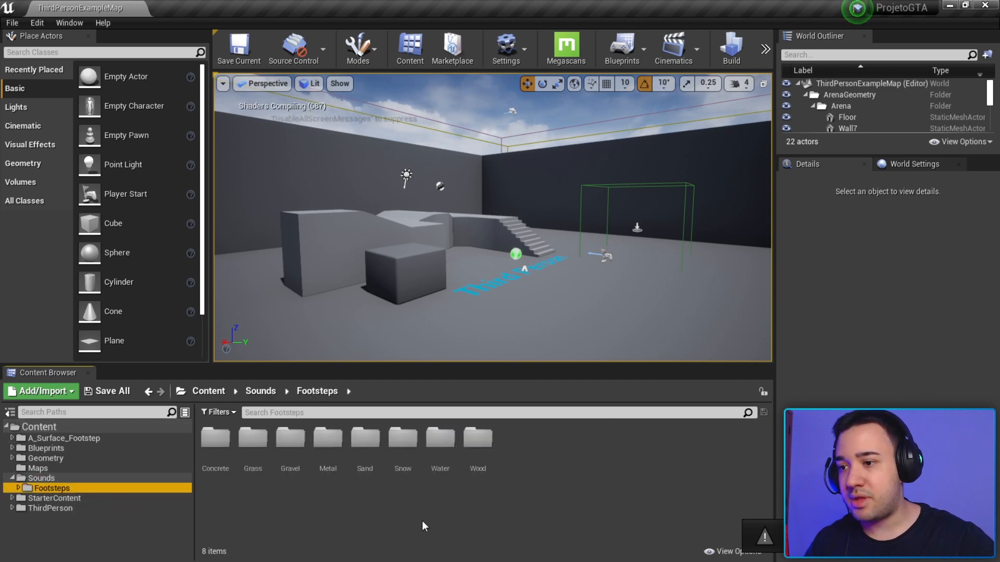
right_click(415, 492)
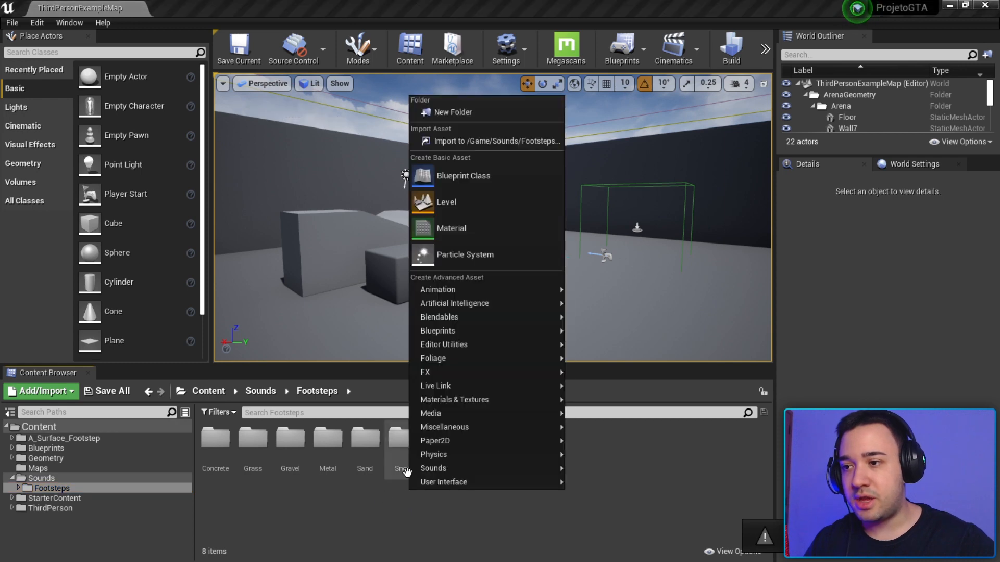
mouse_move(436, 331)
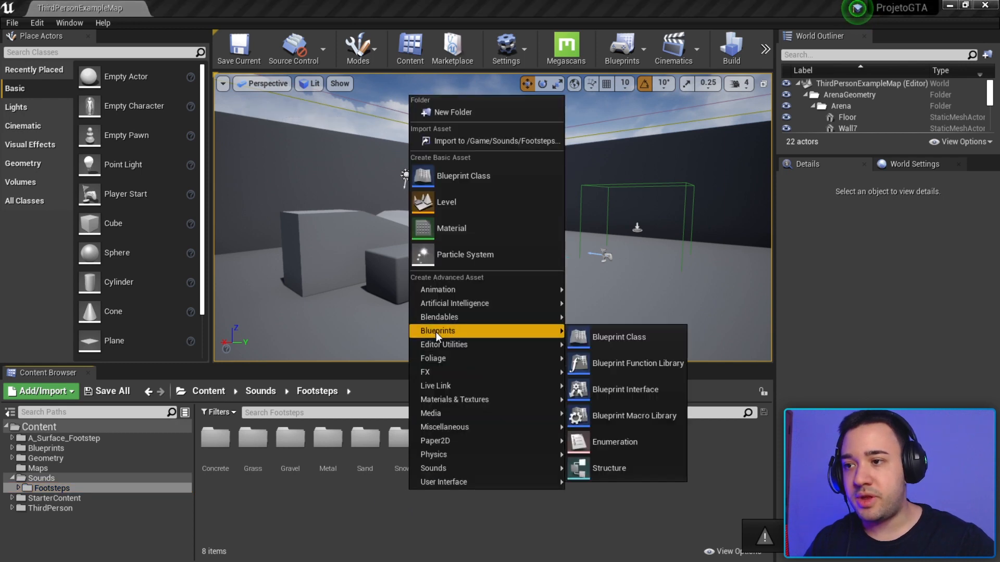
click(620, 442)
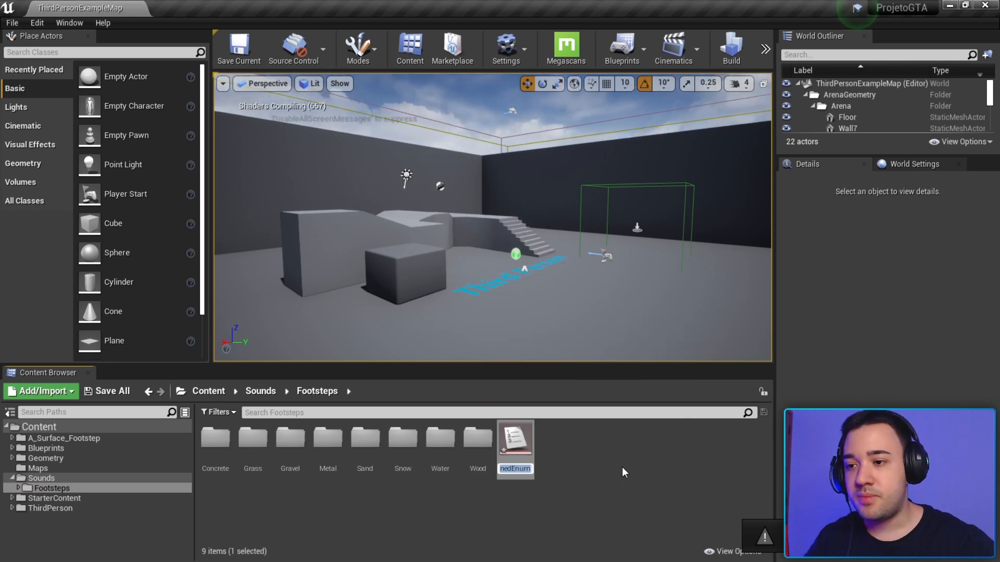
Name the new enumeration FootstepModes, copying the name from the Notepad list
click(965, 5)
click(866, 319)
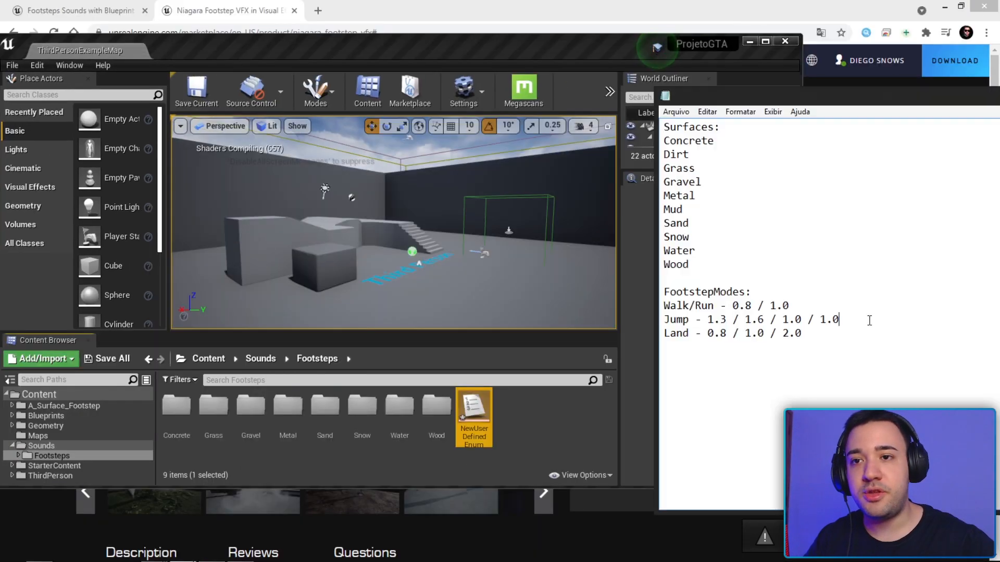
drag(746, 292, 663, 293)
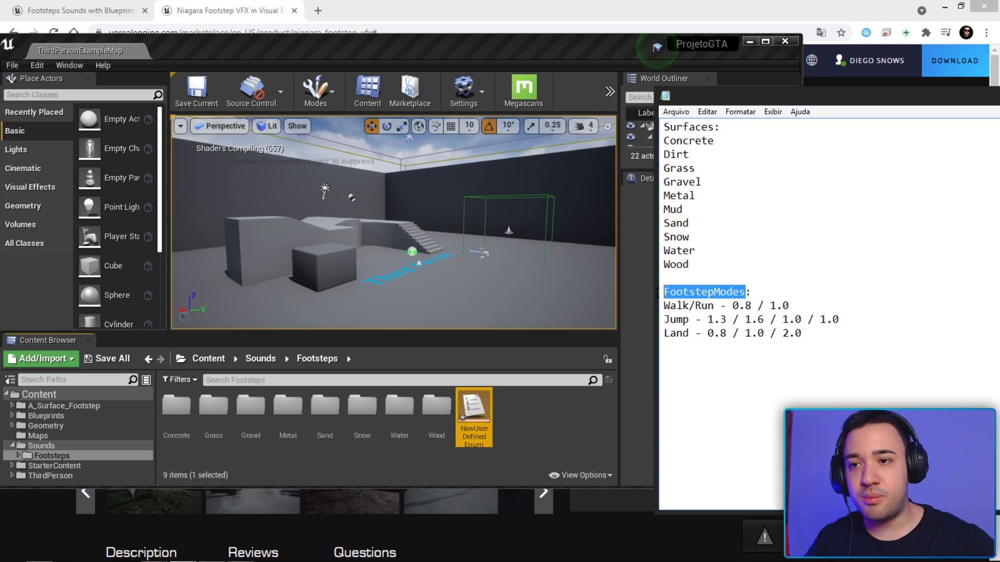
drag(861, 336, 662, 307)
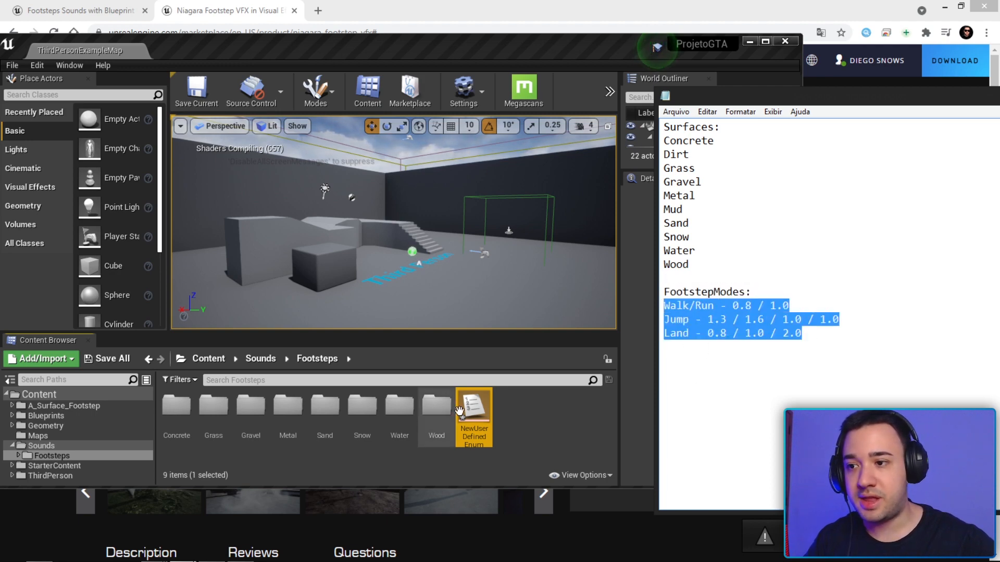
click(474, 436)
click(765, 41)
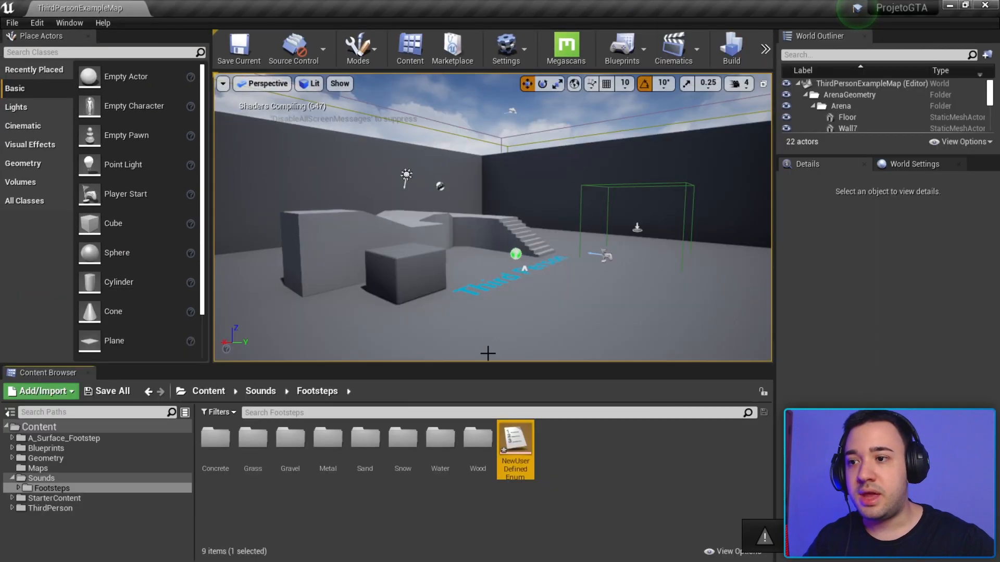
key(ctrl+v)
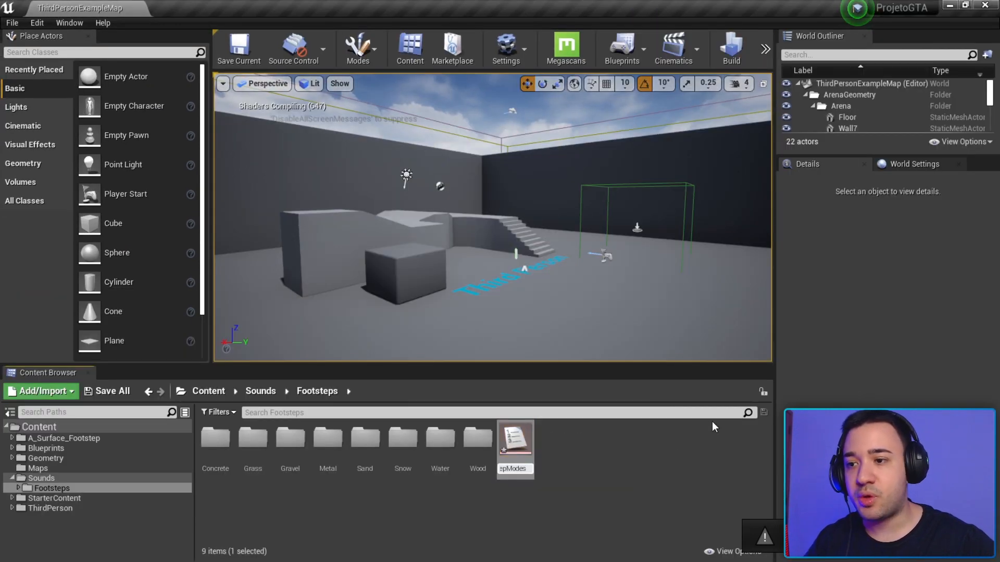
key(Return)
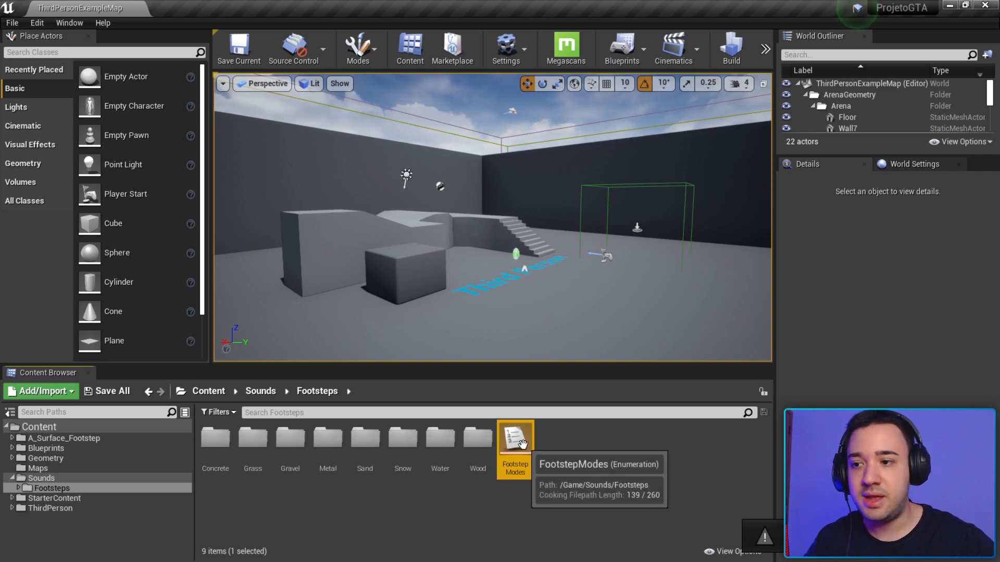
Open the FootstepModes enumeration and add three enumerators
double_click(521, 444)
drag(405, 125, 376, 16)
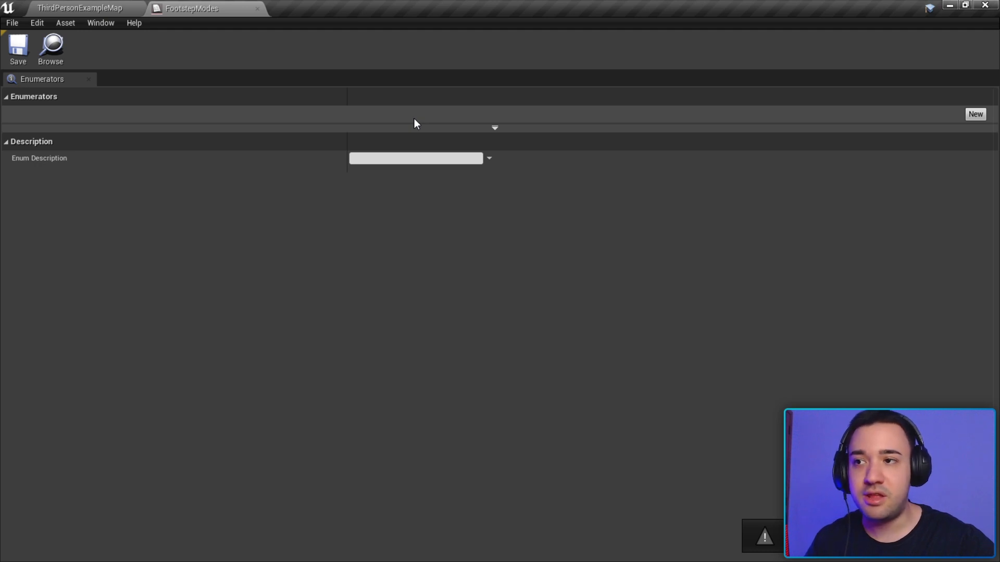
click(975, 115)
click(975, 114)
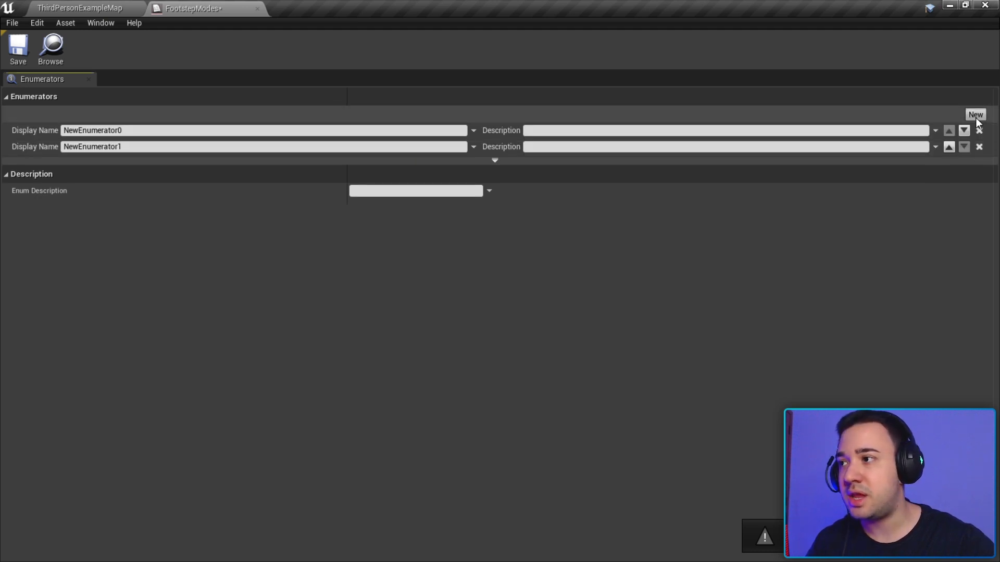
click(975, 114)
Set the first enumerator's display name to WalkRun
click(140, 131)
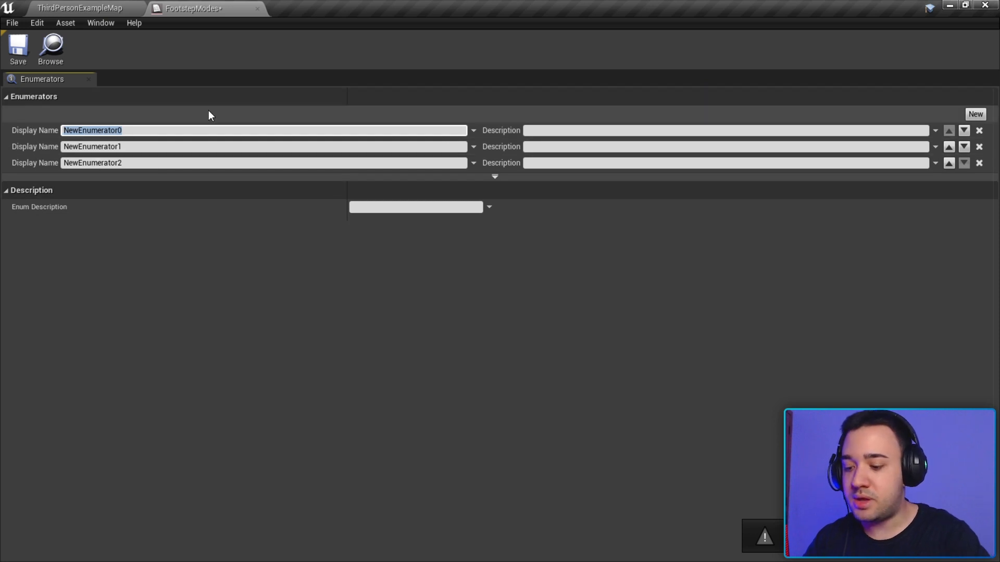
text(wAL)
key(BackSpace)
key(BackSpace)
key(BackSpace)
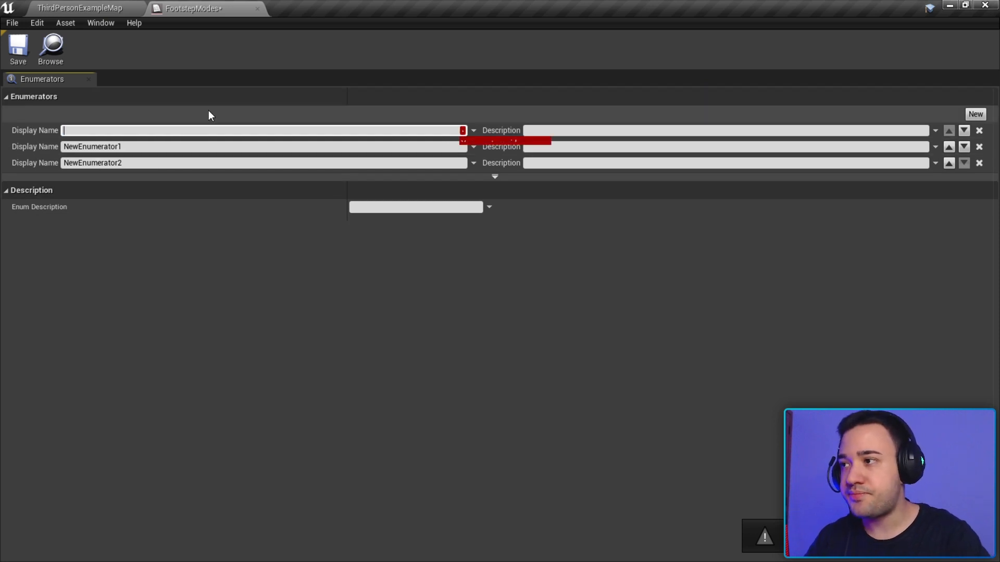
text(Walk)
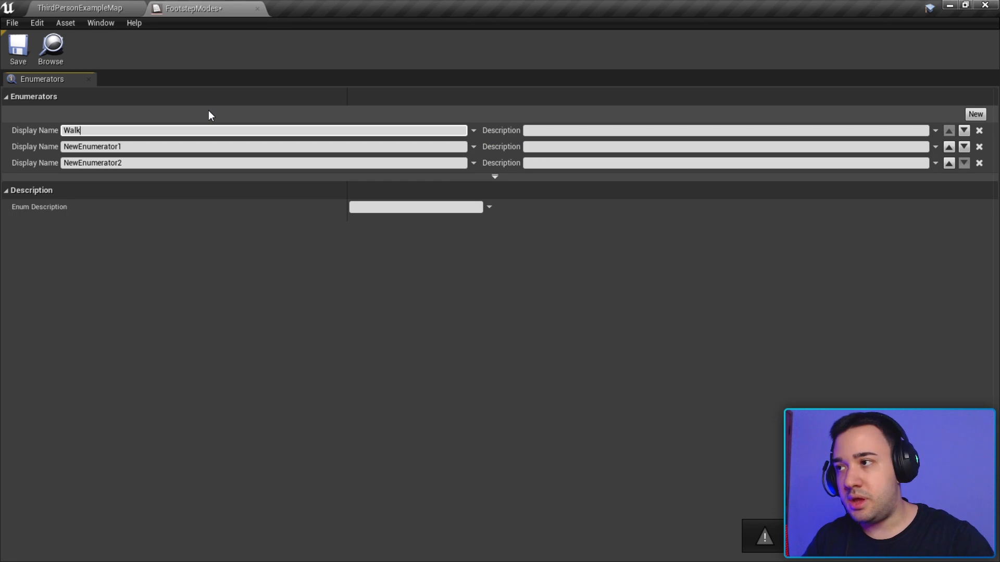
text(Run)
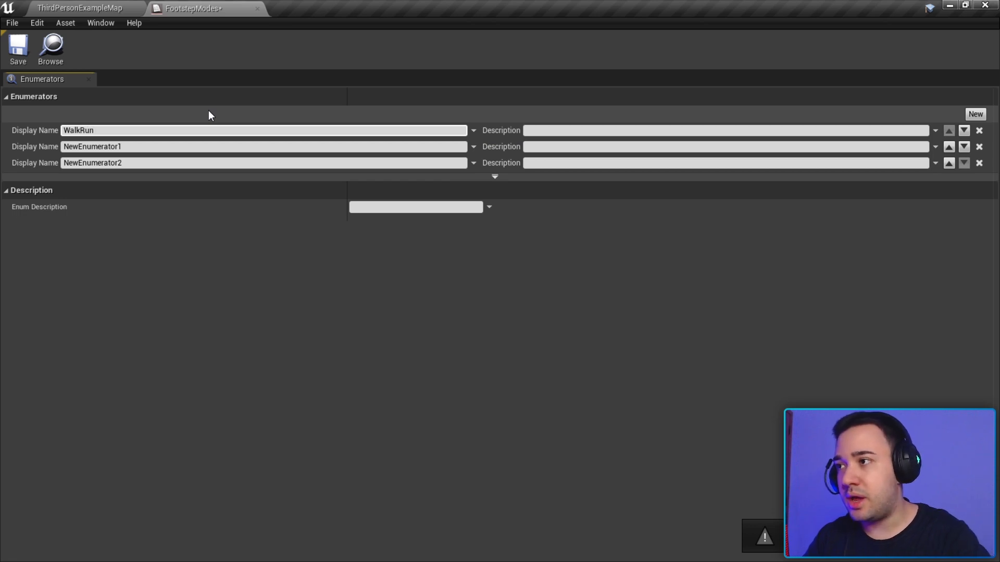
key(Return)
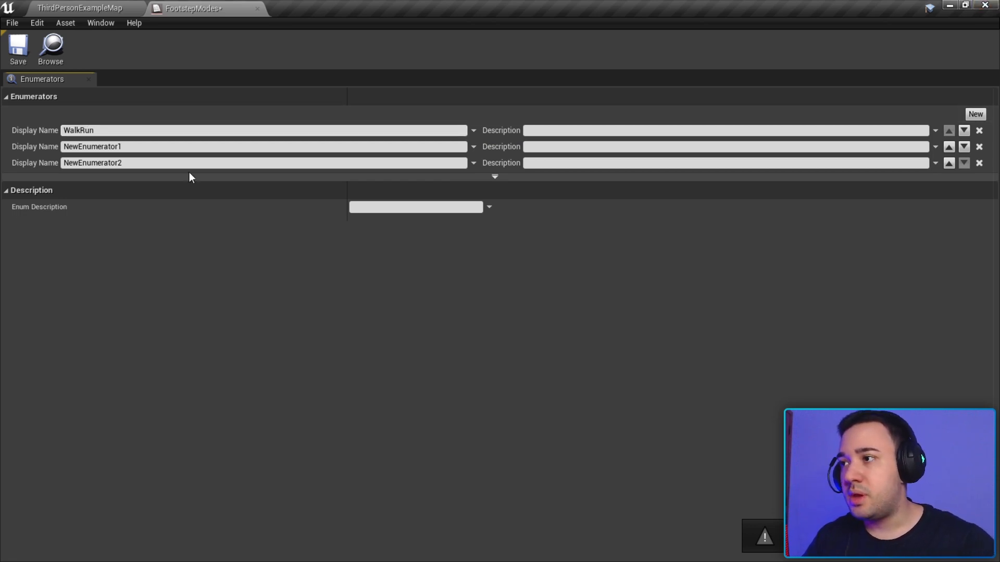
Set the second enumerator's display name to Jump and the third one's to Land
click(186, 146)
text(Jump)
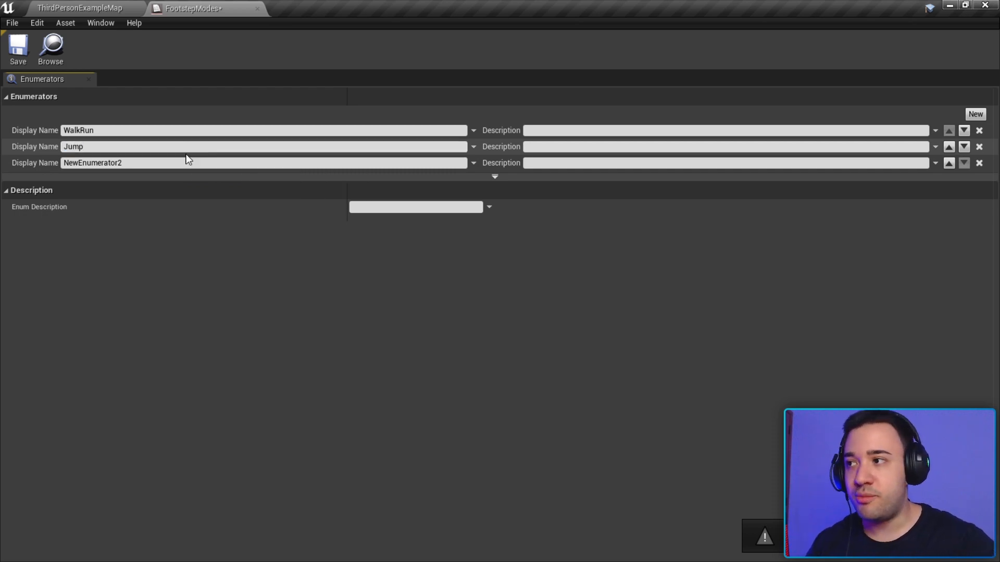
click(179, 164)
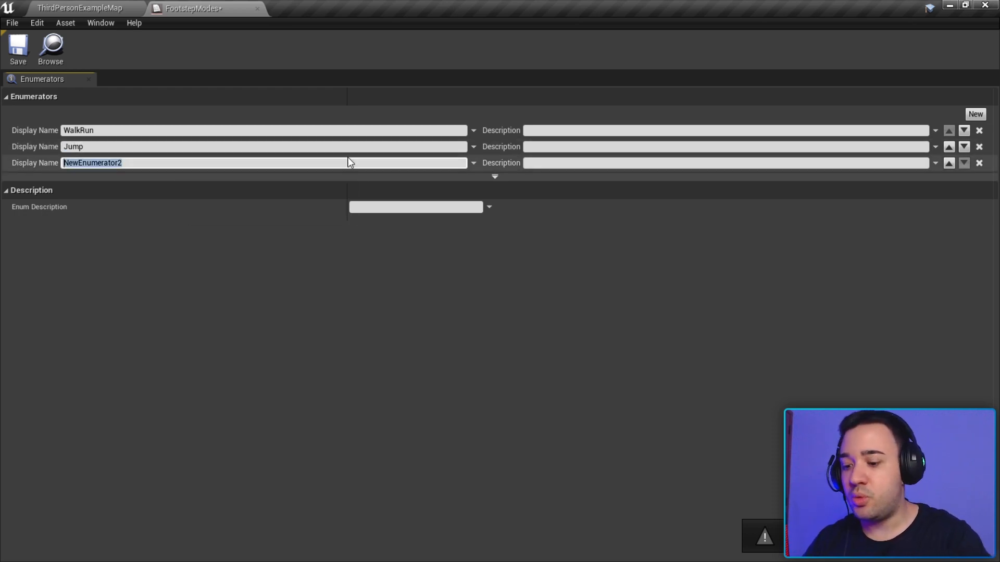
text(Lan)
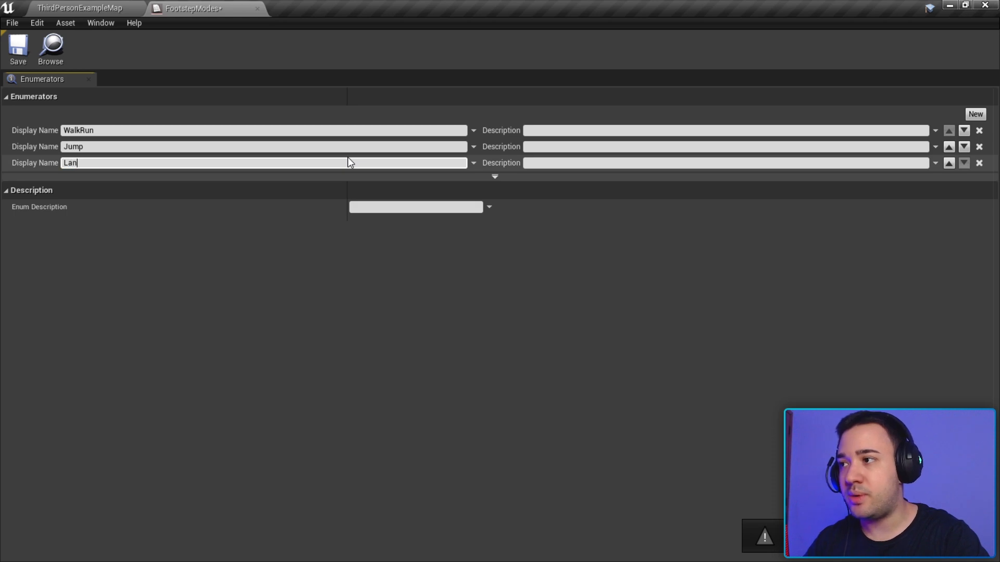
text(d)
key(Return)
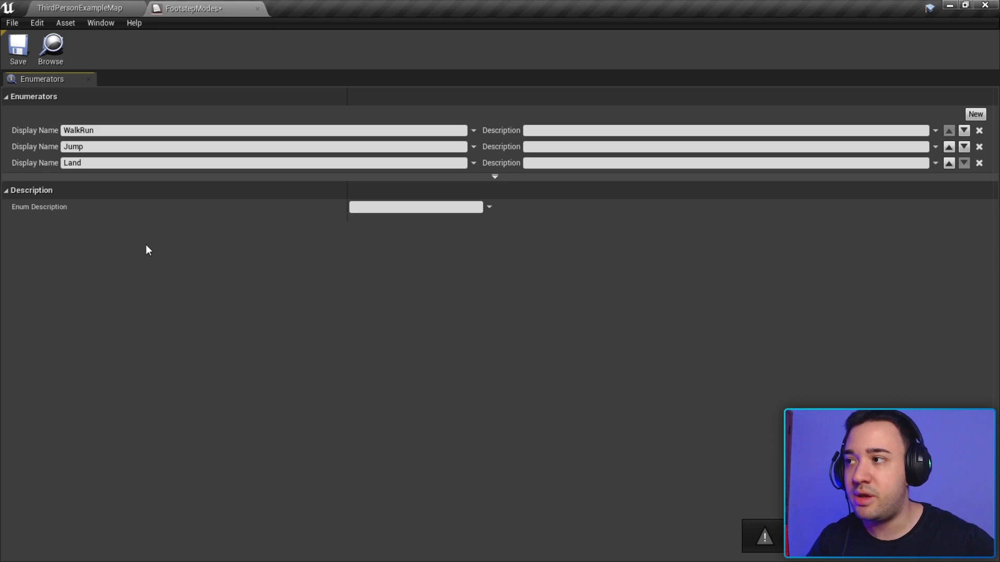
Save the FootstepModes enumeration and close its editor
click(16, 51)
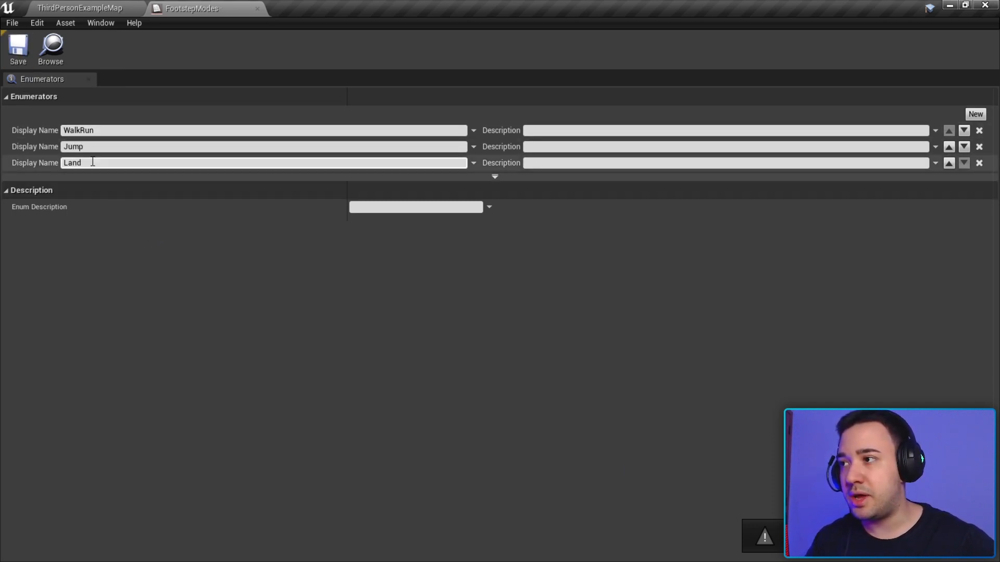
drag(96, 149, 46, 149)
drag(104, 166, 56, 164)
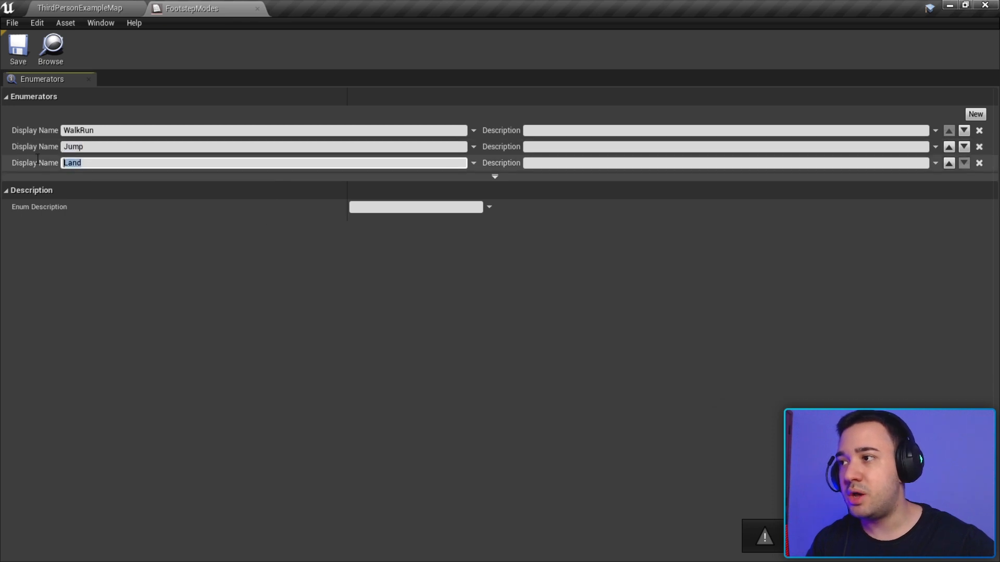
click(9, 63)
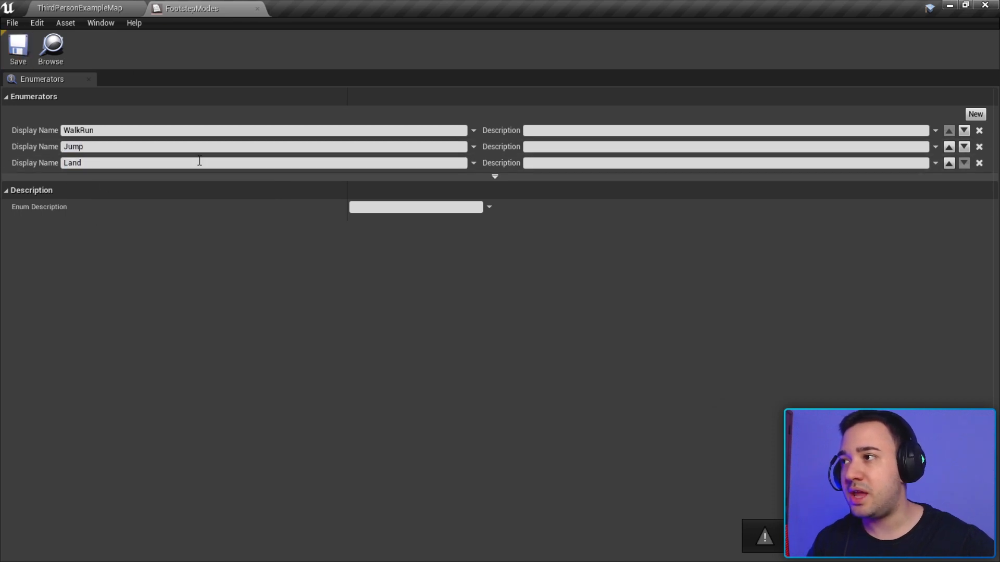
click(258, 11)
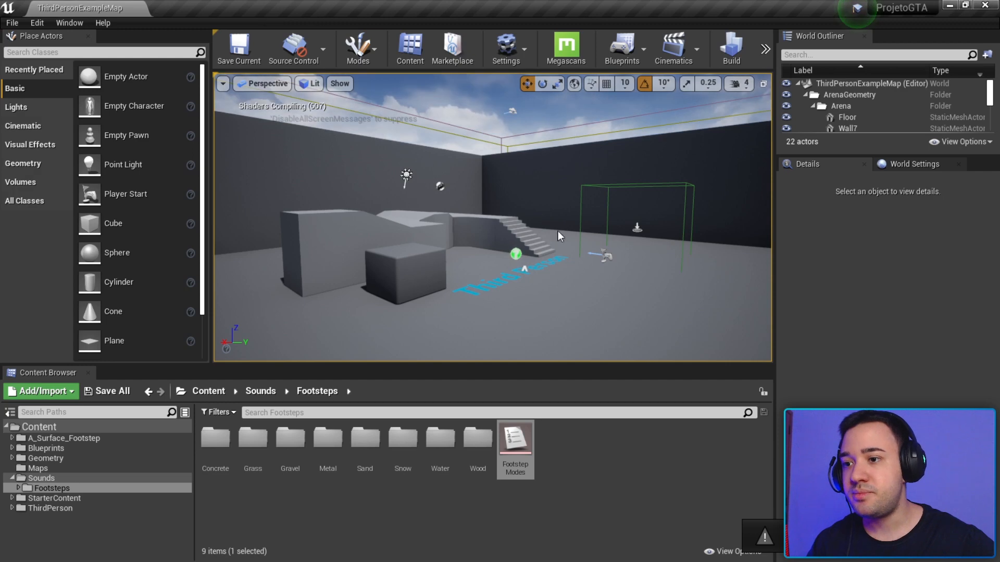
Create a Sound Cue named SC_Footsteps in the Footsteps folder and open it for editing
click(518, 454)
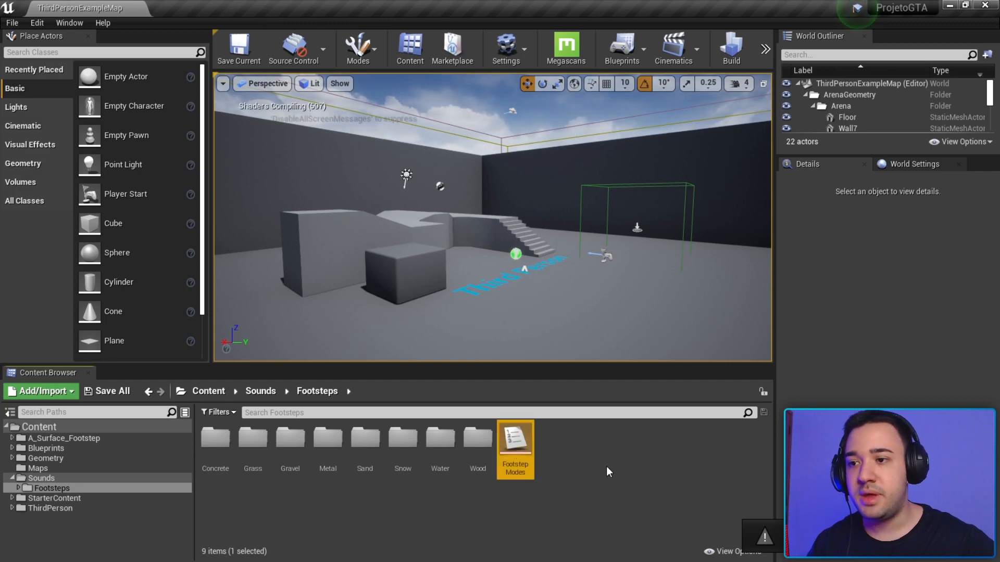
click(581, 446)
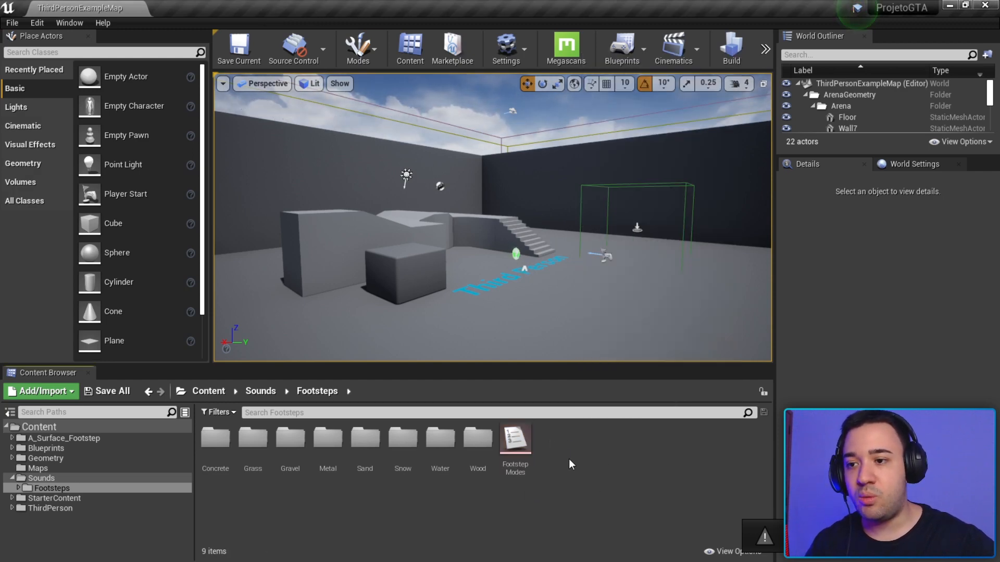
right_click(574, 450)
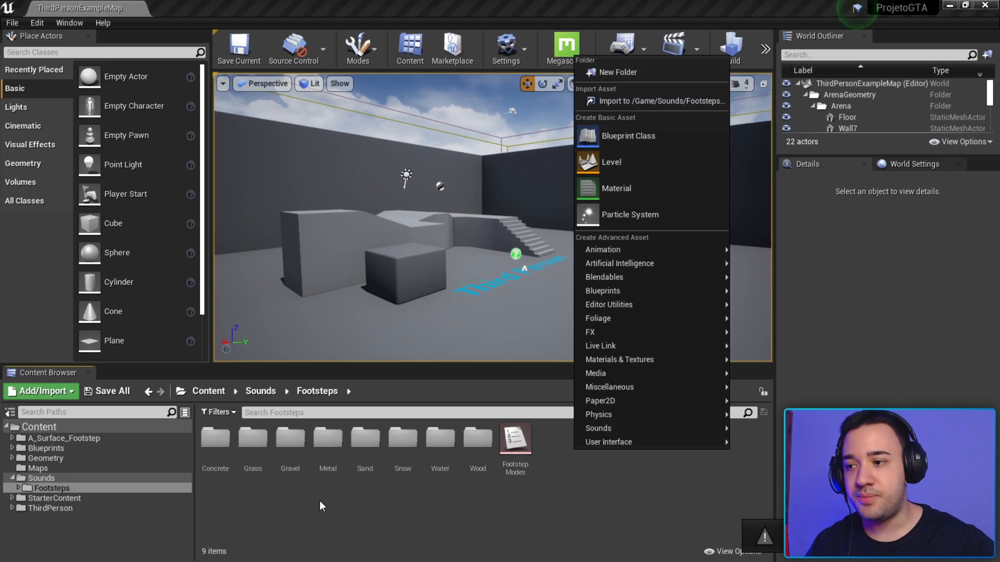
right_click(350, 484)
mouse_move(376, 466)
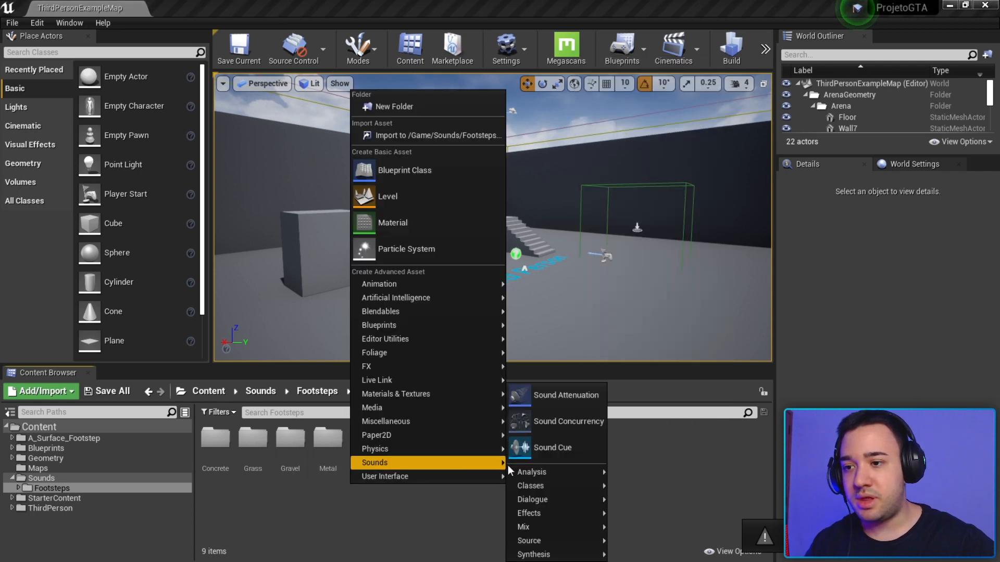
click(551, 448)
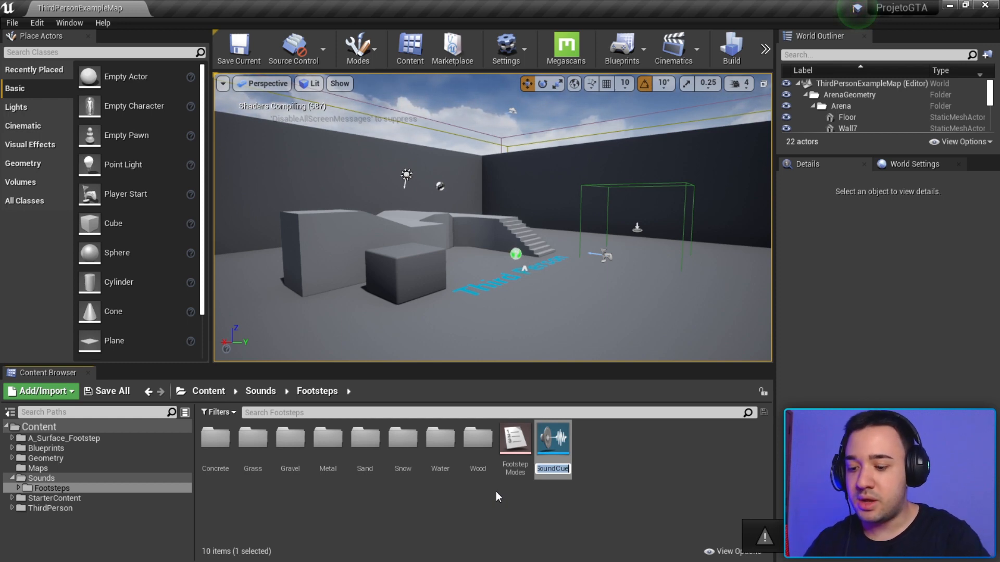
text(SC_)
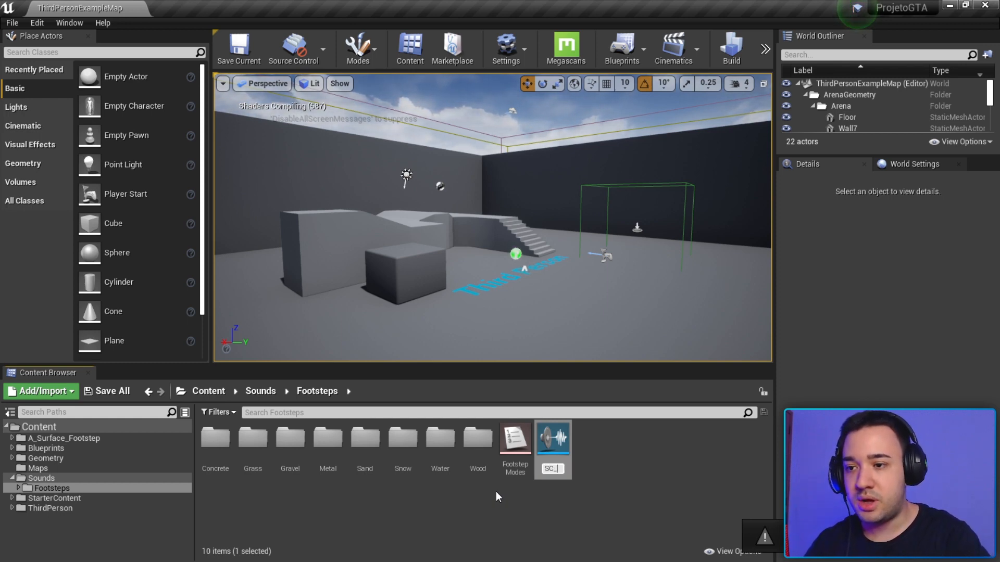
text(Footsteps)
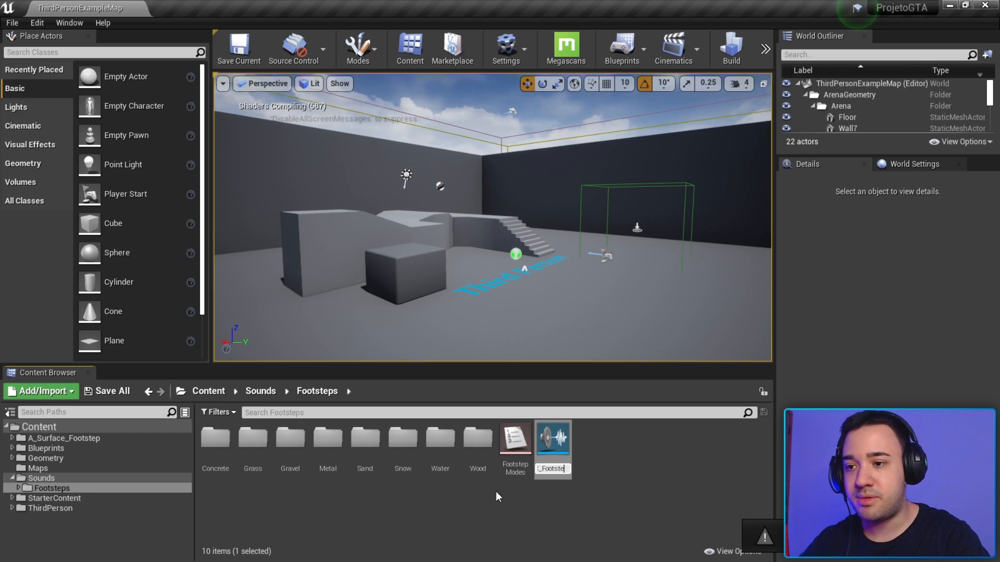
key(Return)
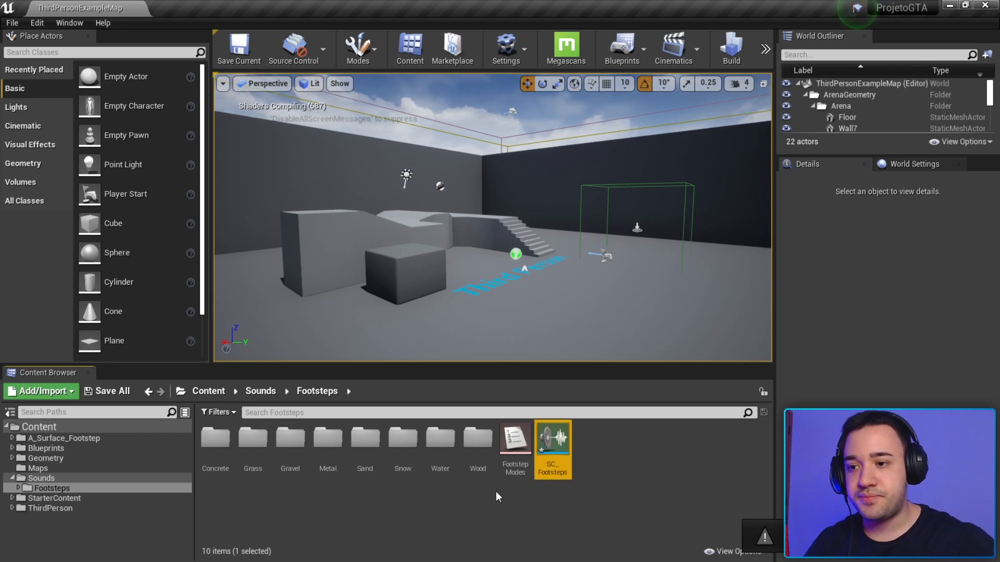
double_click(553, 440)
scroll(605, 163, down, 3)
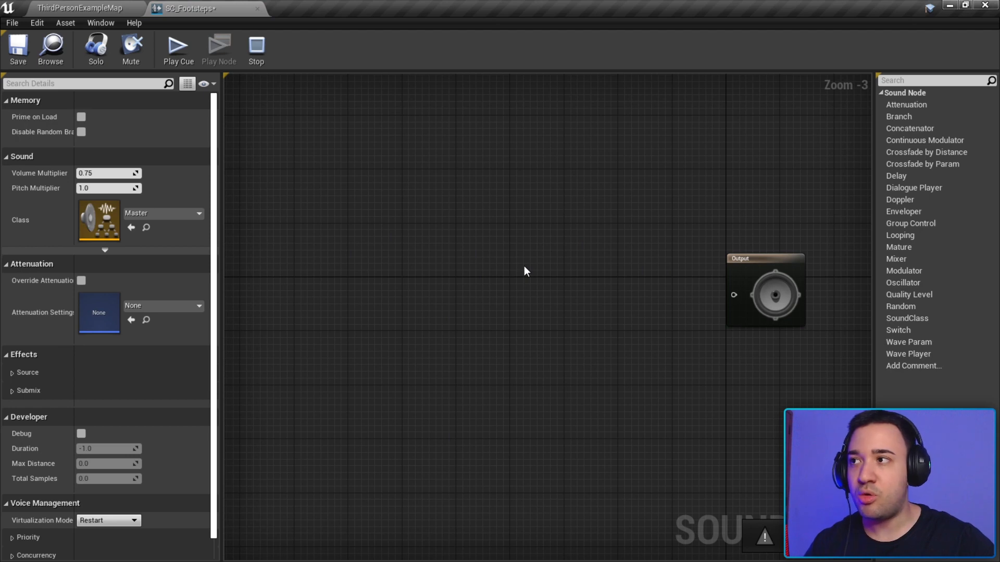
Look through the sound node types that can be added to the SC_Footsteps graph
right_click(527, 235)
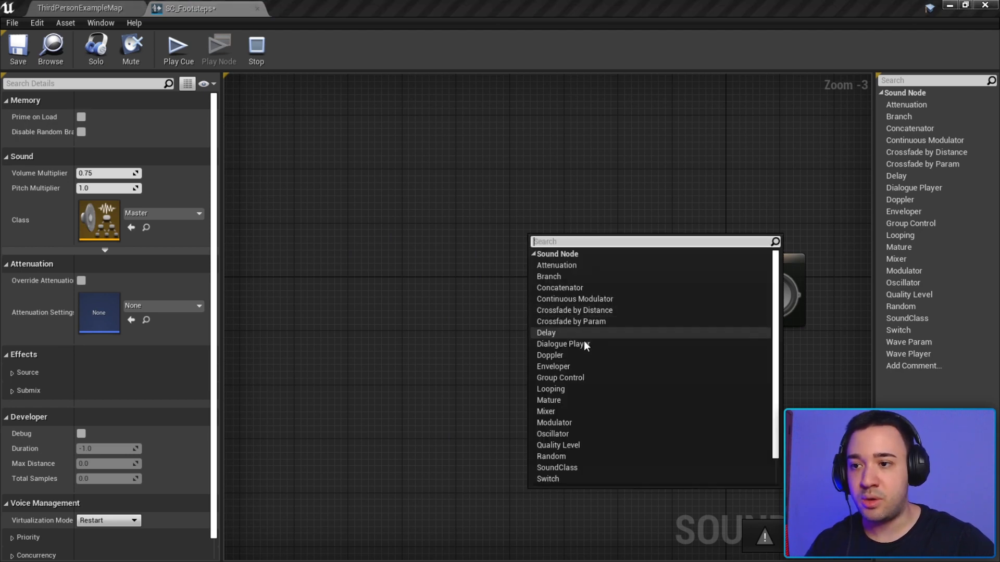
click(462, 320)
right_click(477, 259)
click(461, 349)
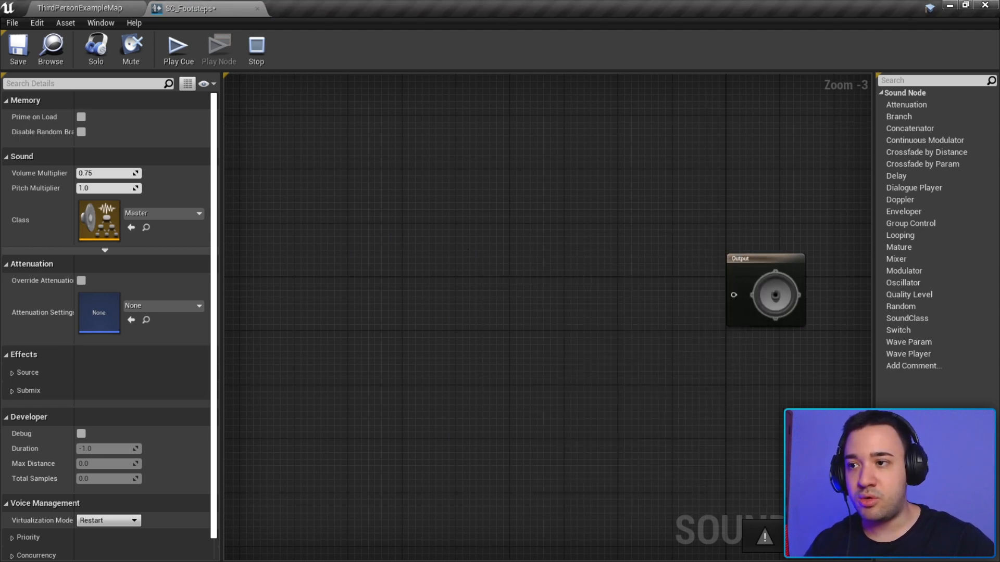
right_click(468, 249)
mouse_move(715, 296)
mouse_down()
mouse_move(720, 353)
mouse_move(714, 297)
mouse_up()
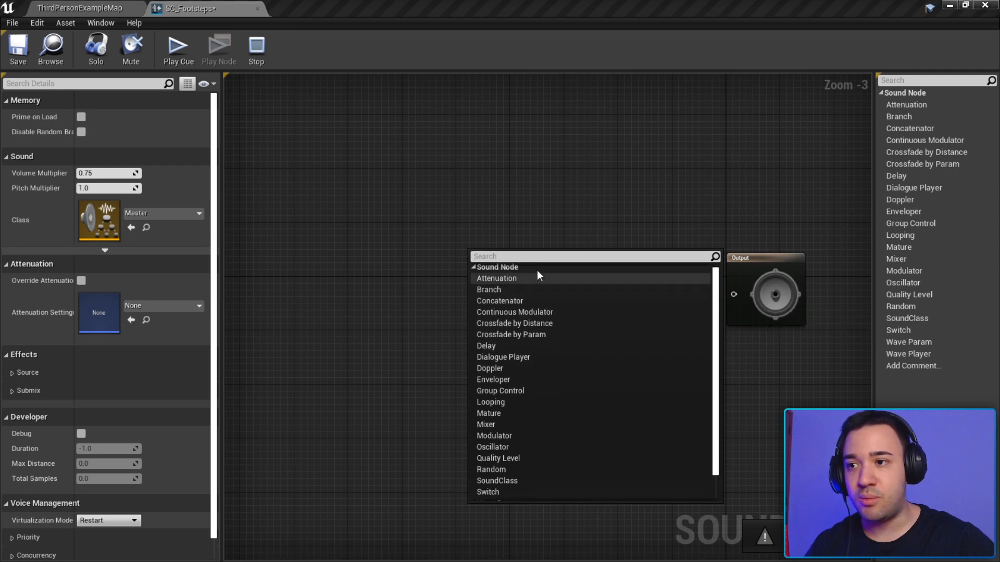
scroll(533, 373, down, 2)
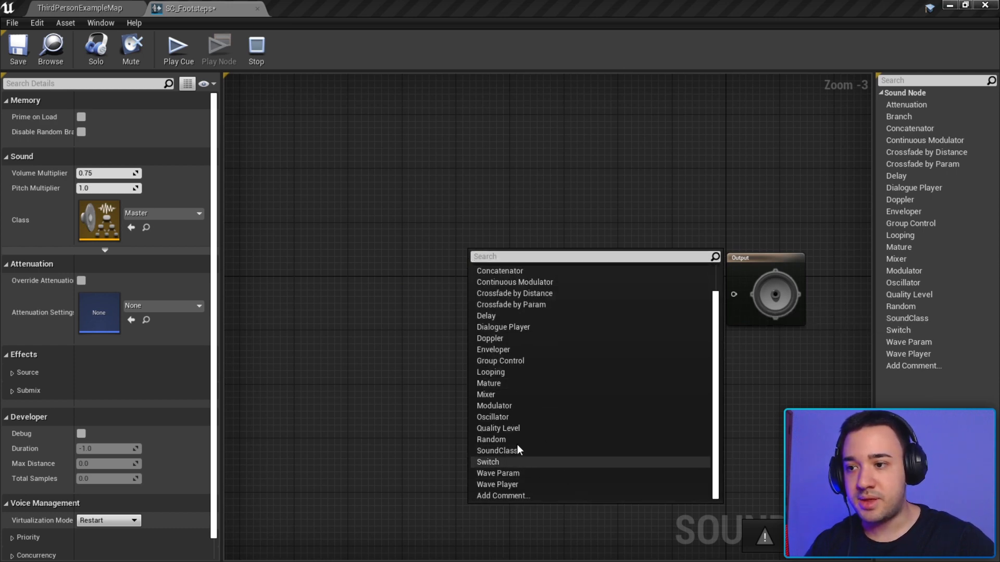
scroll(522, 396, up, 2)
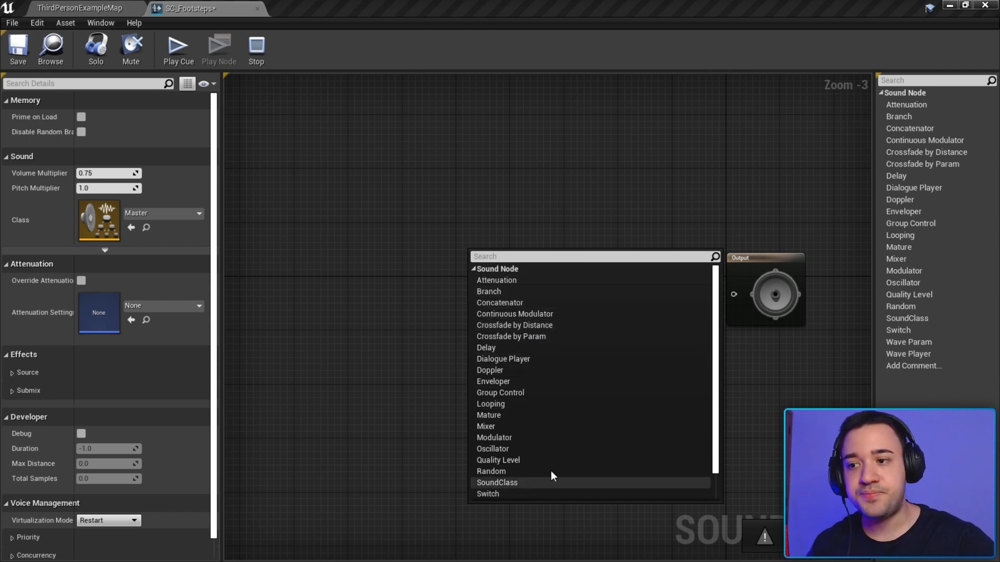
scroll(552, 469, down, 1)
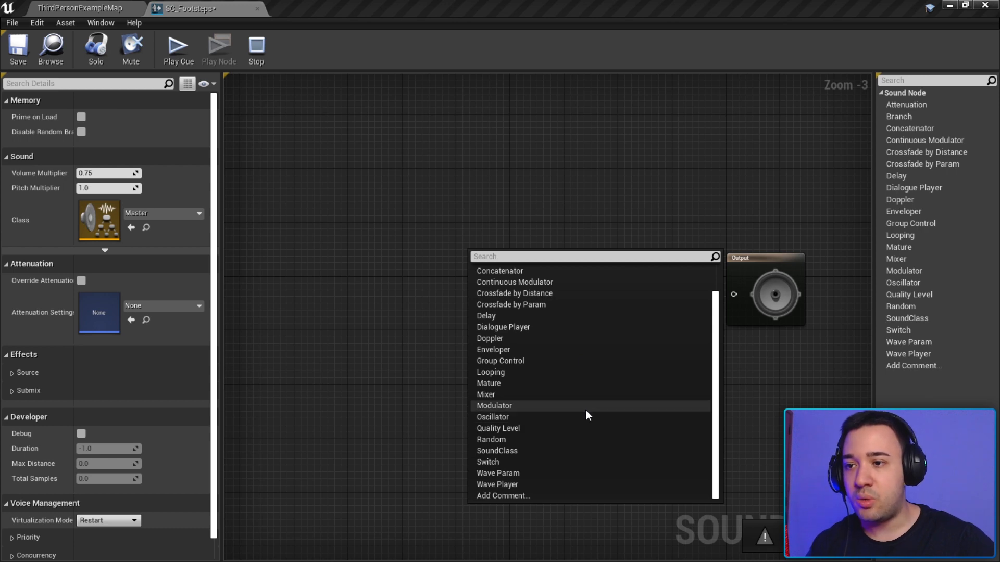
click(541, 171)
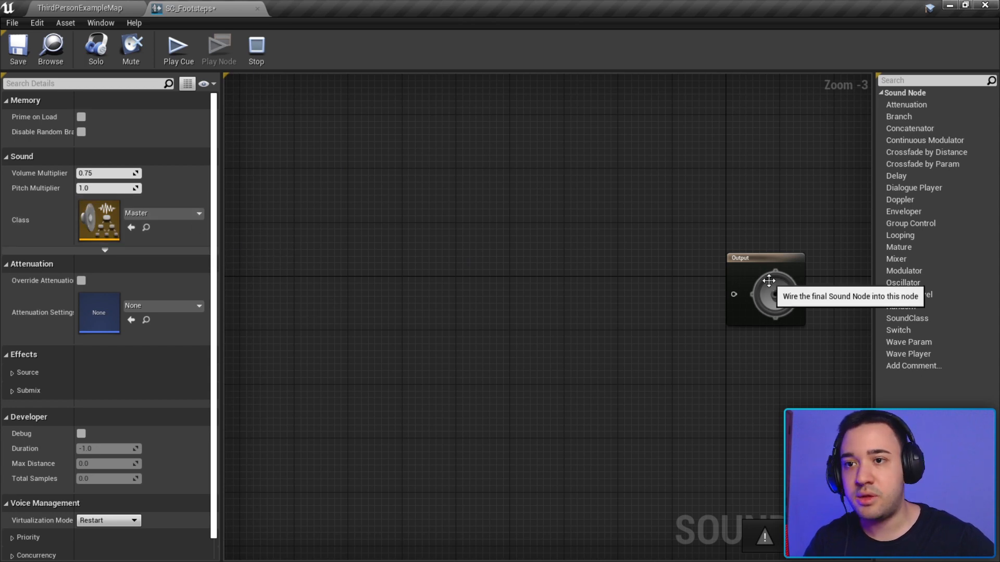
click(748, 284)
click(788, 362)
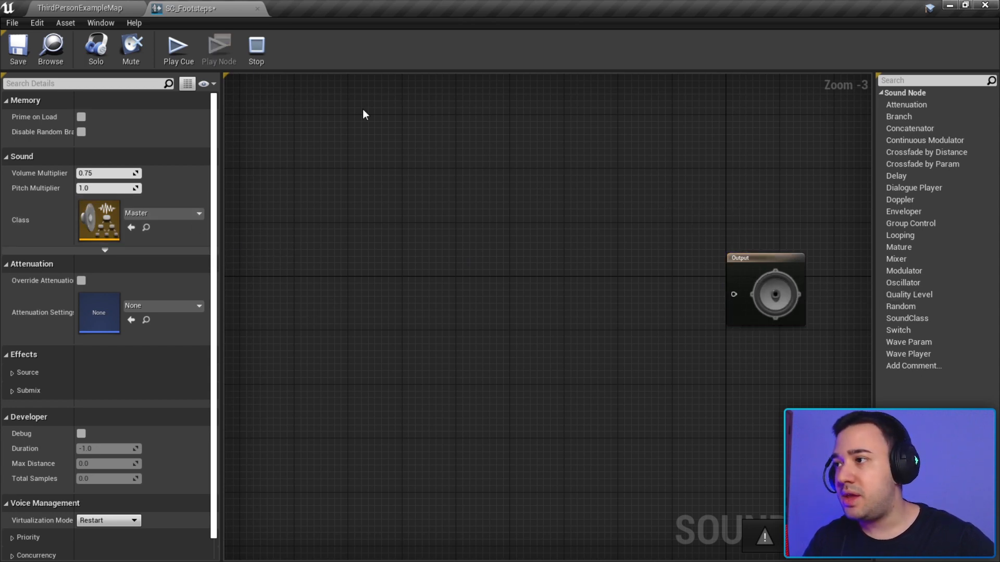
Widen the details area and set the Sound Cue's volume multiplier to 1
drag(221, 196, 359, 191)
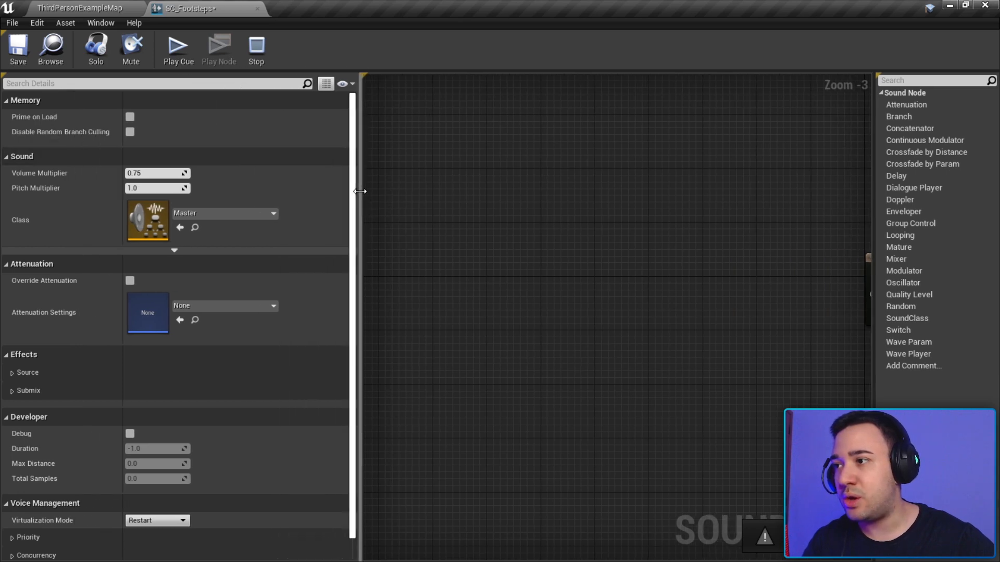
click(149, 174)
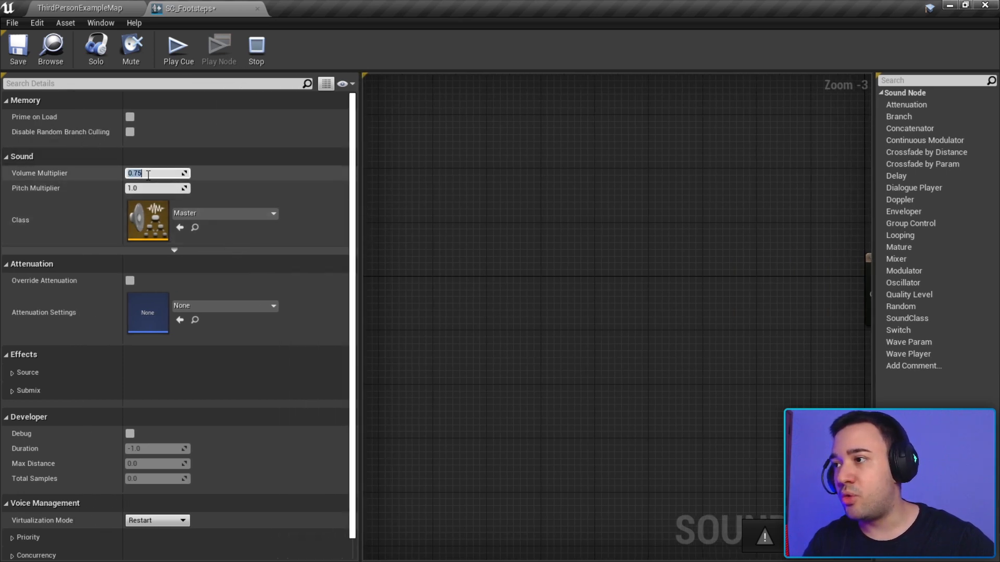
text(1)
key(Return)
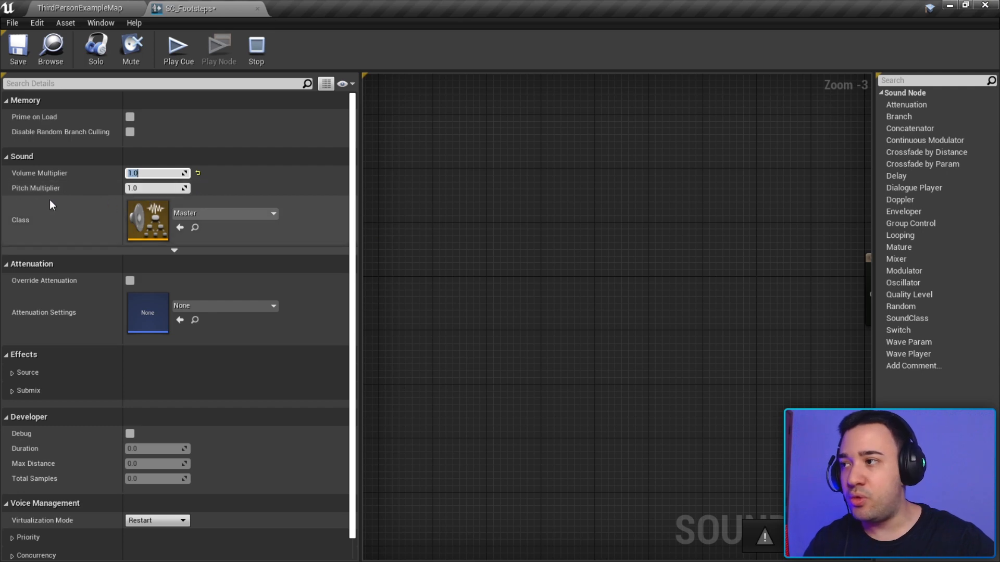
Try a pitch multiplier of 0.2 on the Sound Cue
click(147, 188)
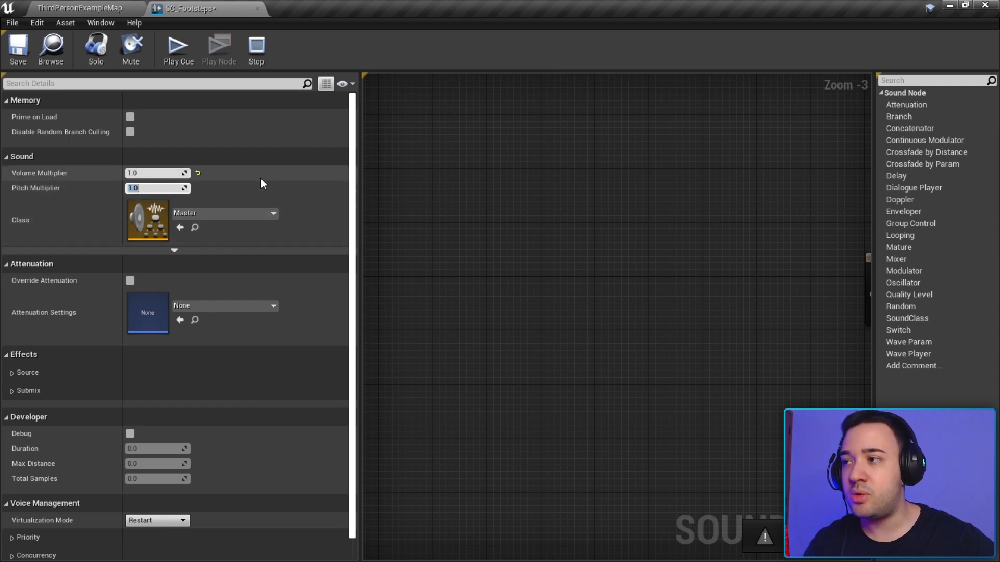
text(0)
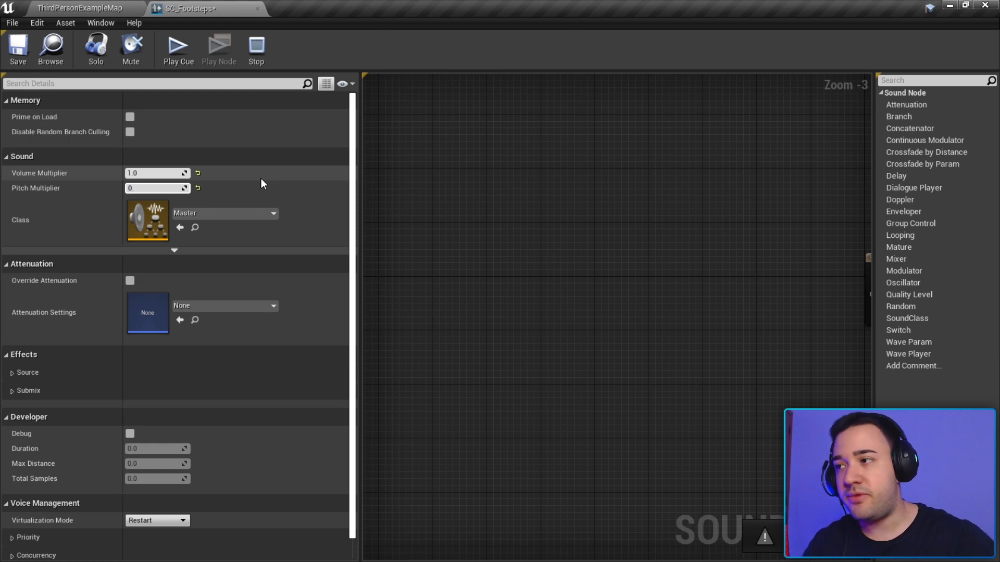
text(.2)
key(Return)
Set the Sound Cue's pitch multiplier to 1.5 and keep its sound class on Master
text(1)
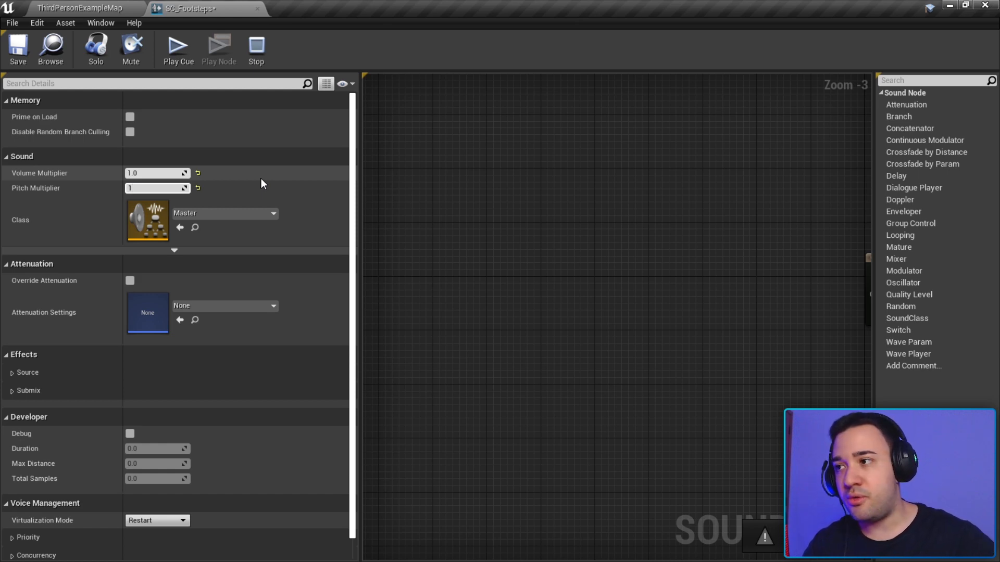
text(.5)
key(Return)
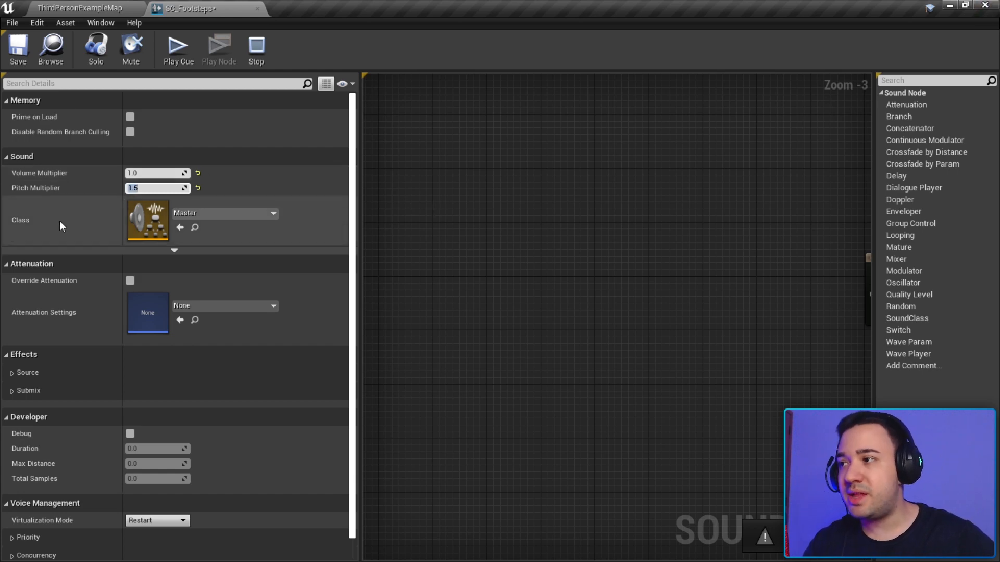
click(233, 214)
click(233, 214)
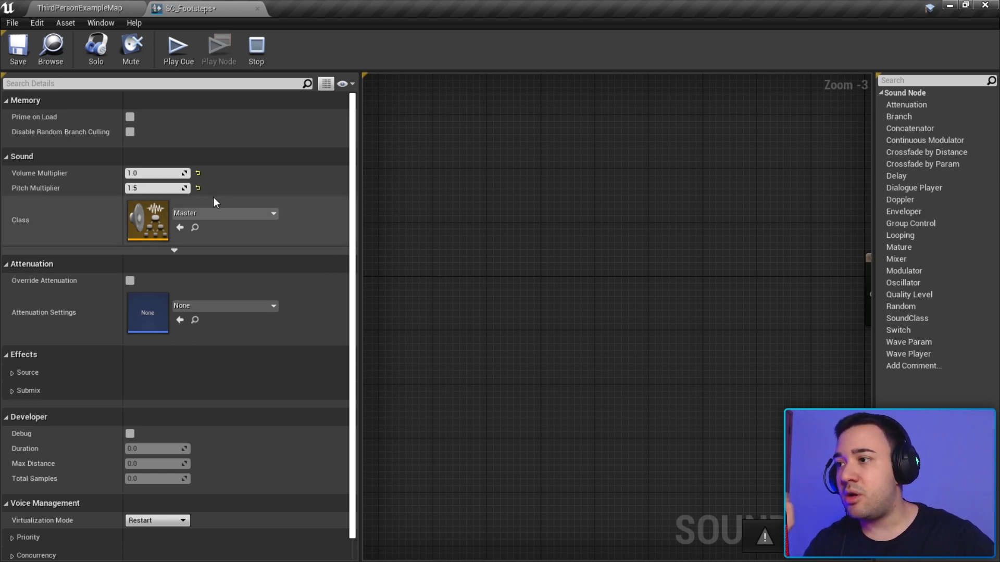
Enable the attenuation override for the Sound Cue and set its volume attenuation function to Logarithmic
scroll(242, 296, down, 1)
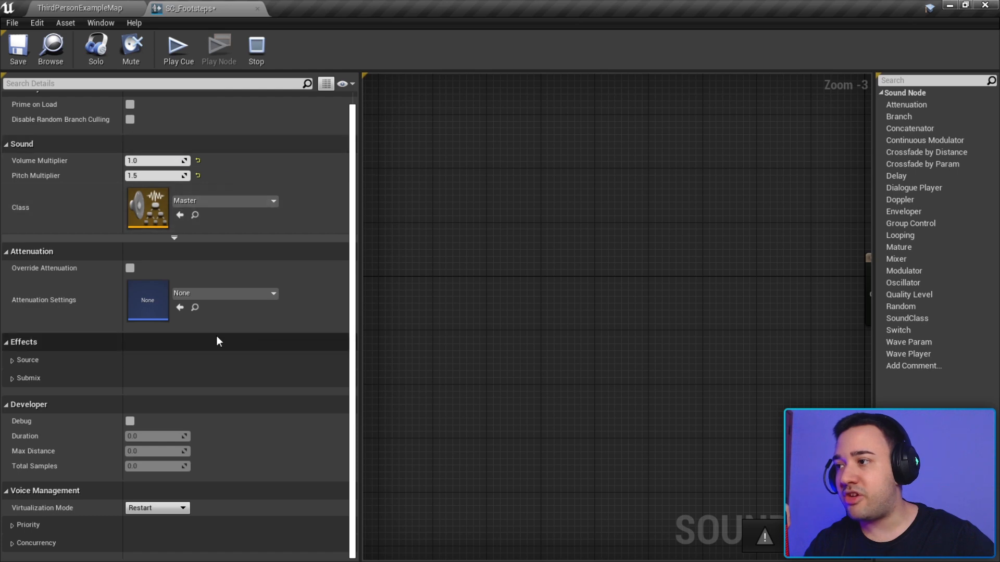
click(130, 268)
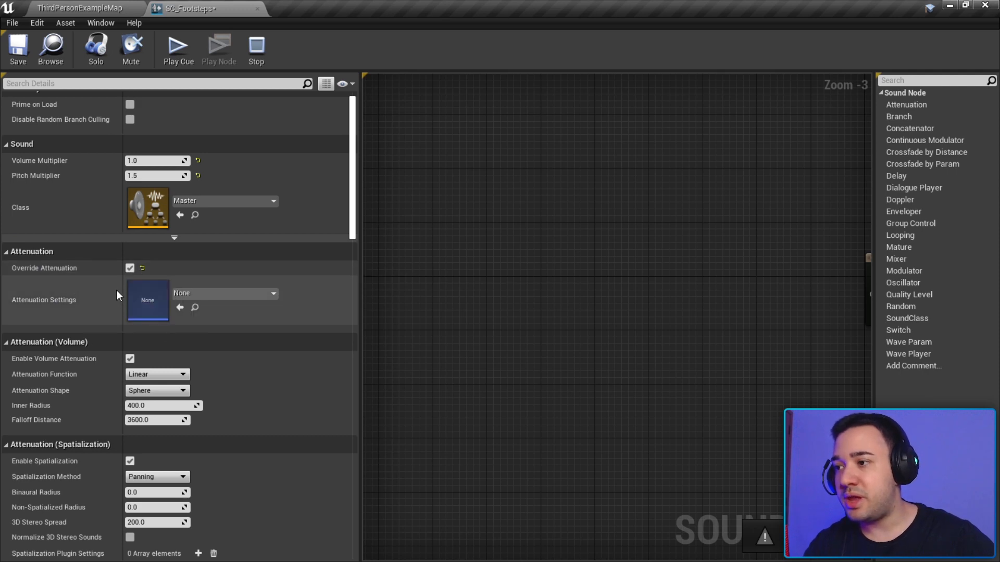
scroll(116, 290, down, 2)
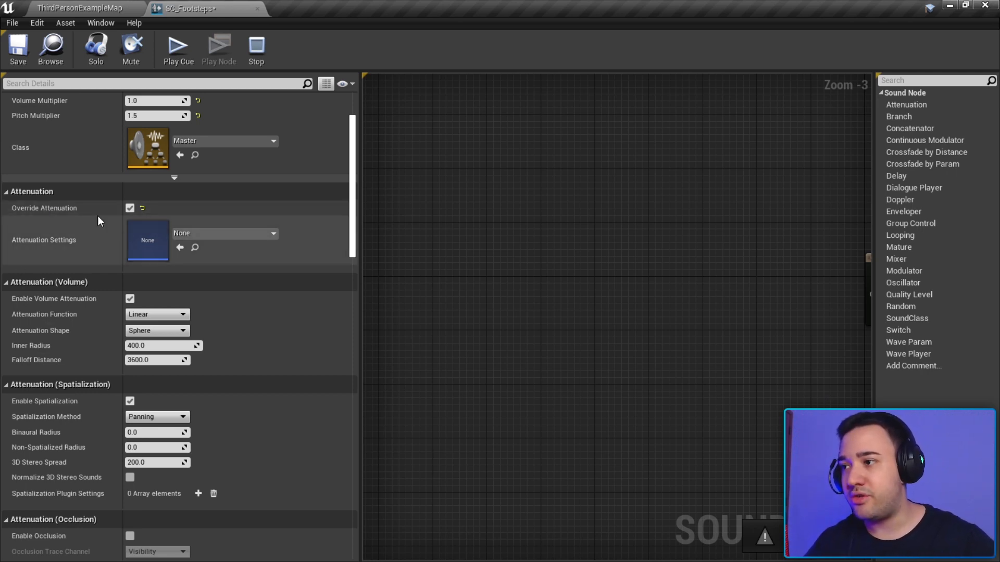
scroll(299, 214, down, 3)
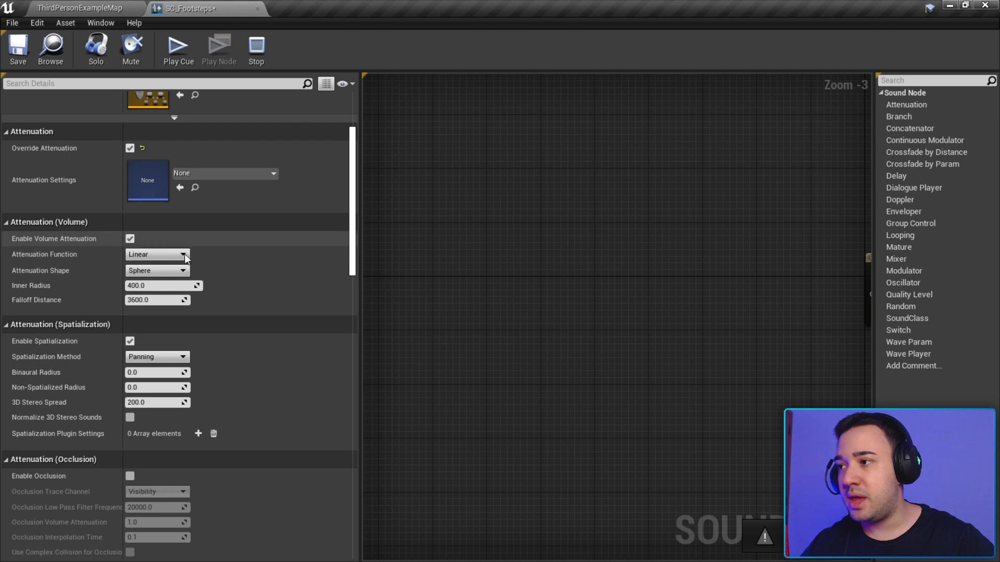
click(131, 255)
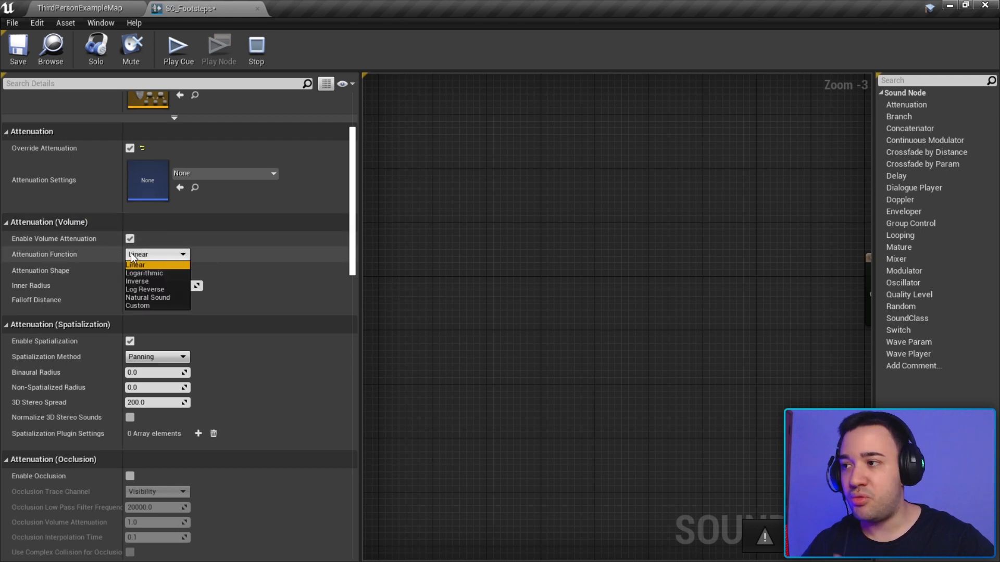
click(155, 274)
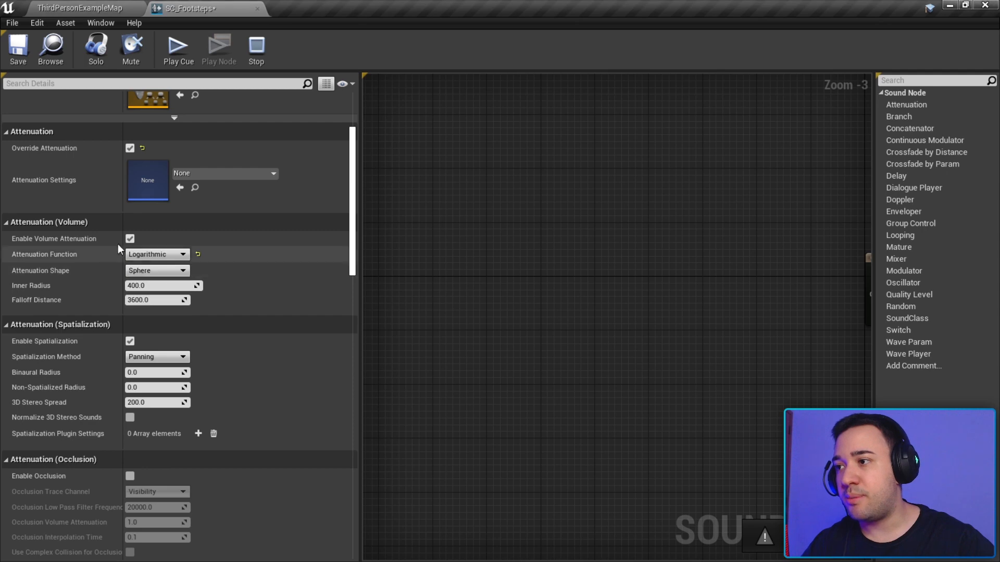
click(158, 258)
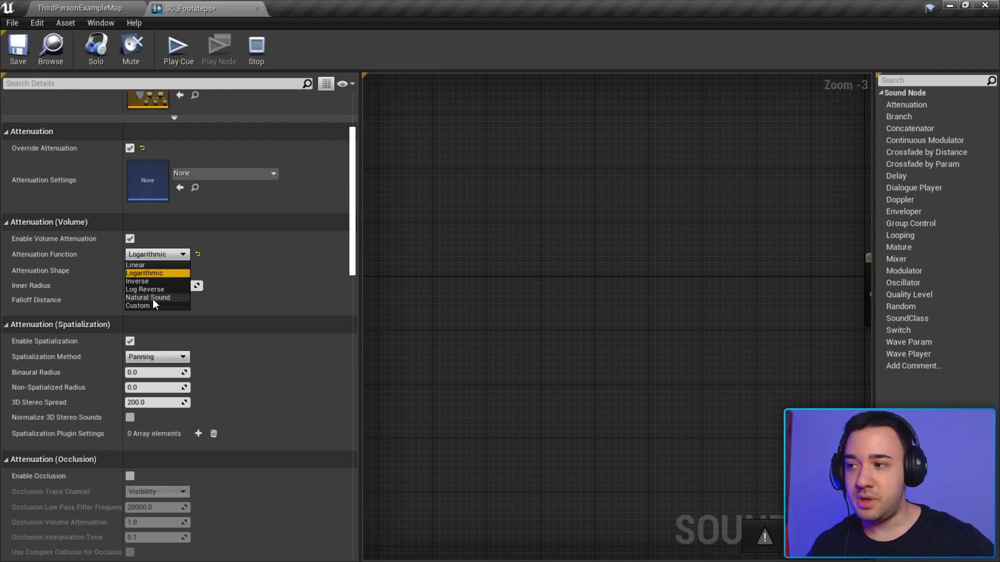
click(134, 273)
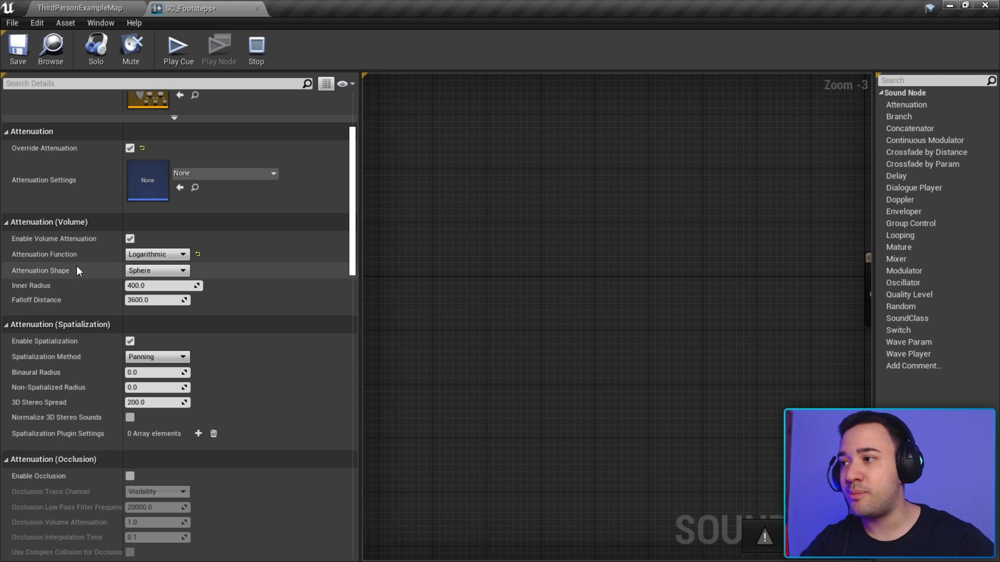
Examine the Sound Cue's attenuation shape, inner radius, falloff distance, spatialization method and occlusion settings
click(150, 271)
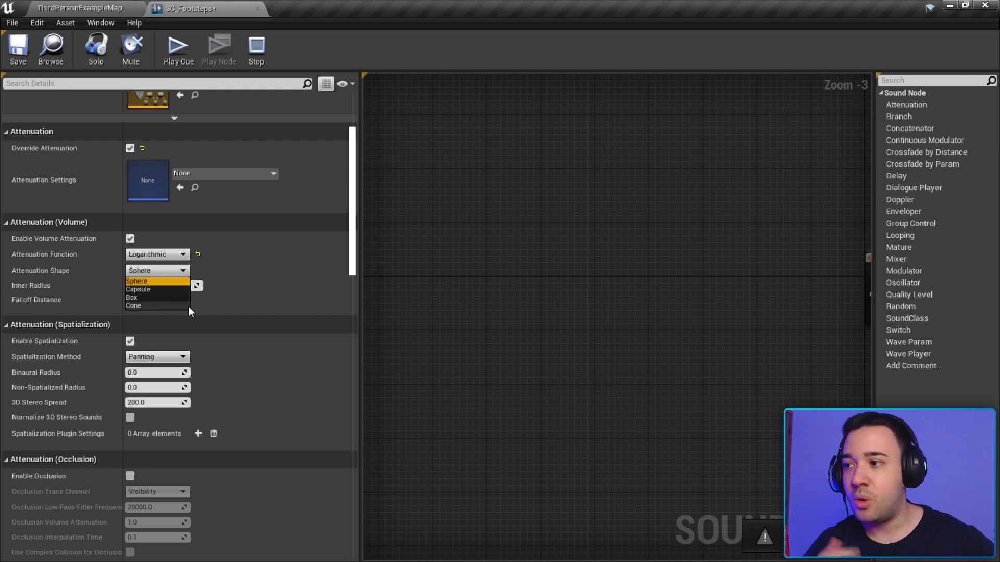
click(221, 294)
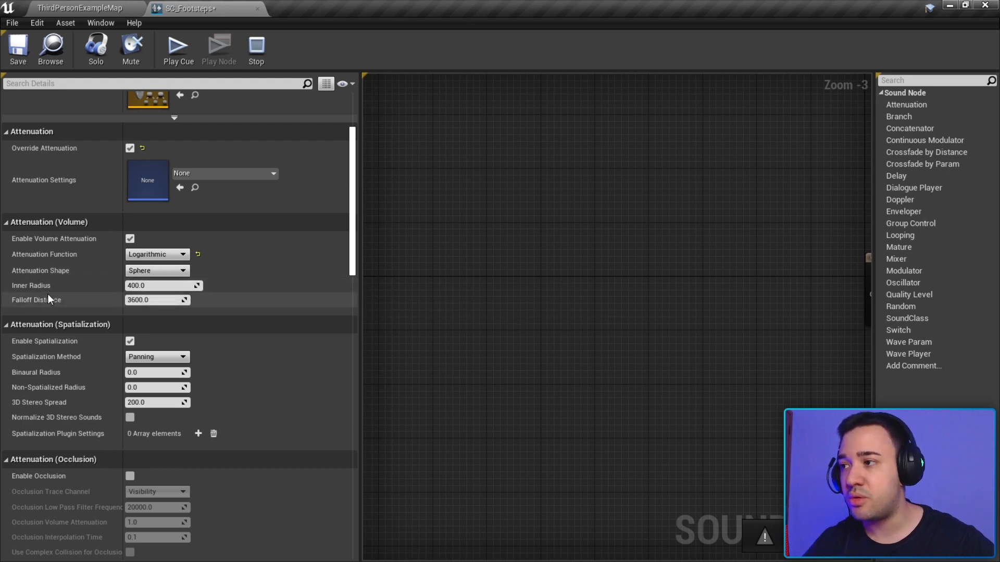
mouse_move(48, 286)
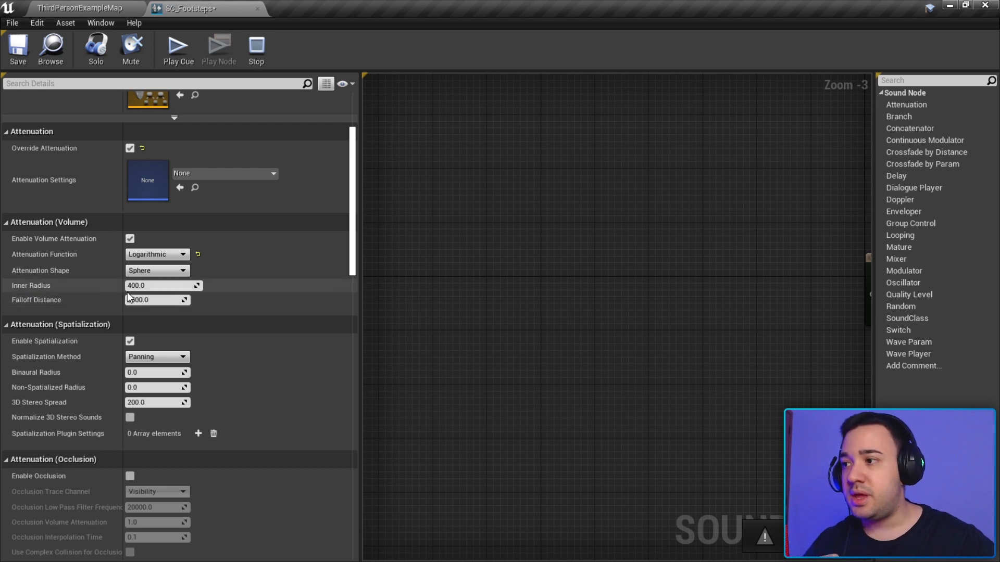
mouse_move(51, 304)
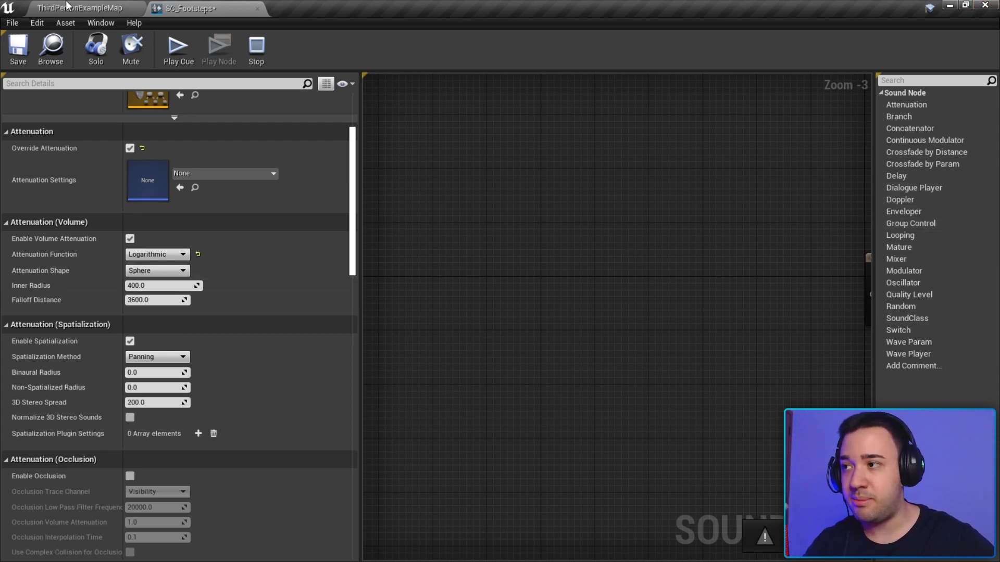
scroll(198, 287, down, 2)
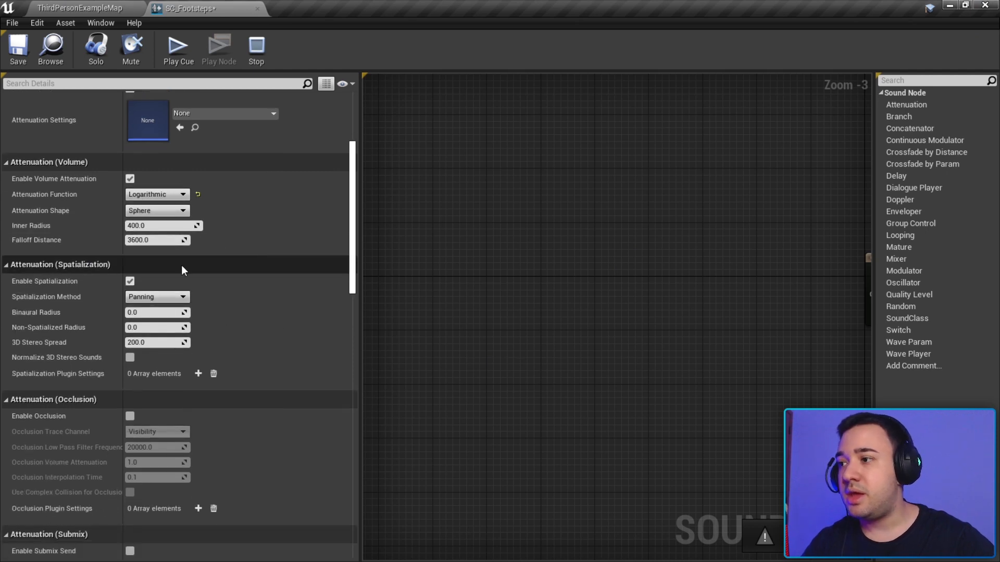
scroll(234, 326, down, 2)
scroll(234, 326, up, 4)
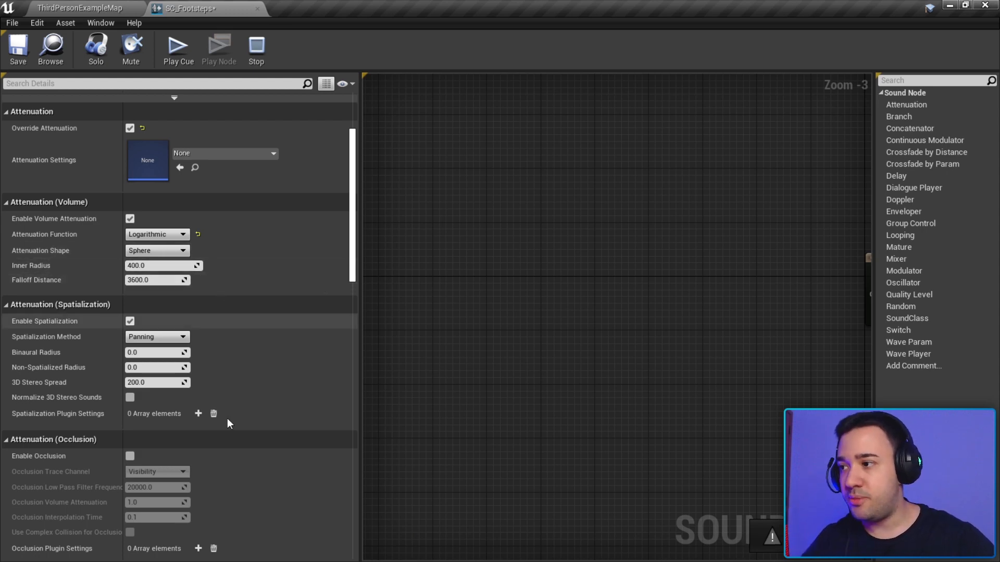
scroll(225, 366, down, 3)
scroll(230, 359, down, 3)
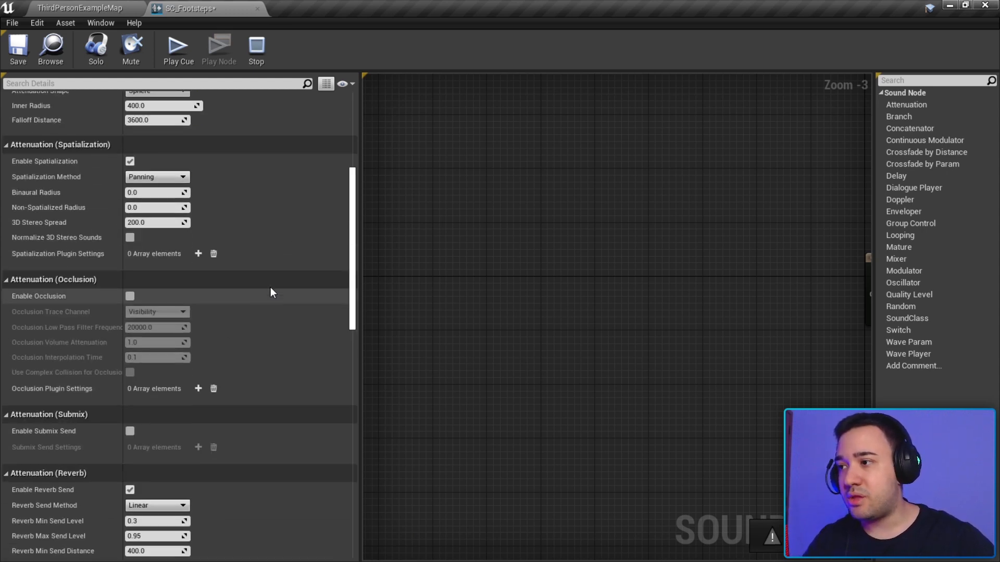
scroll(338, 268, up, 5)
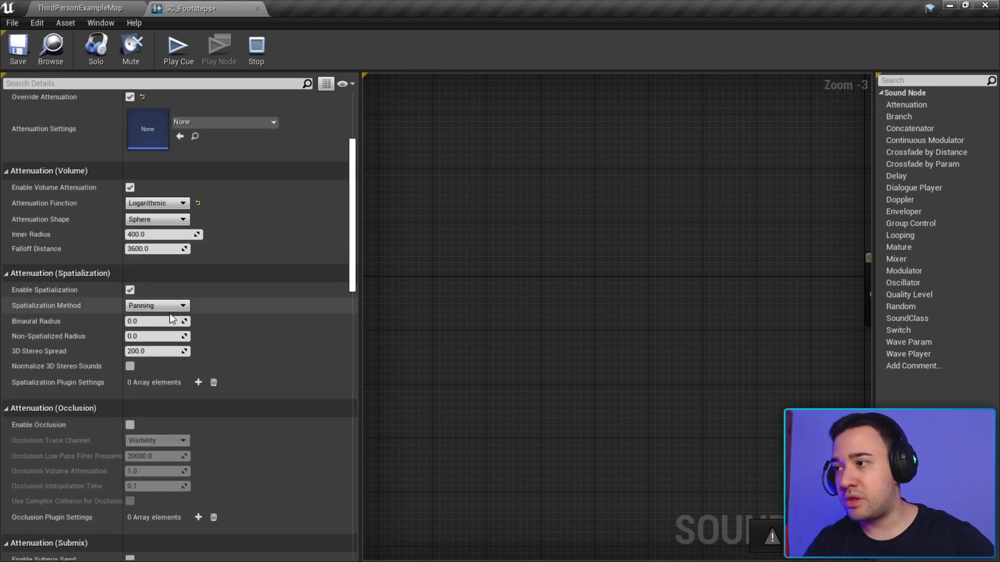
click(161, 305)
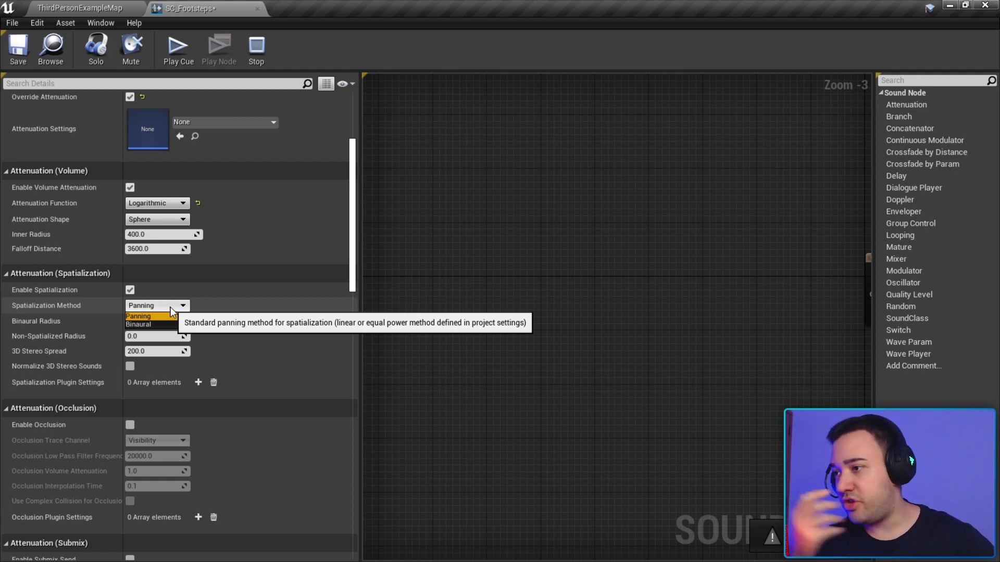
click(170, 307)
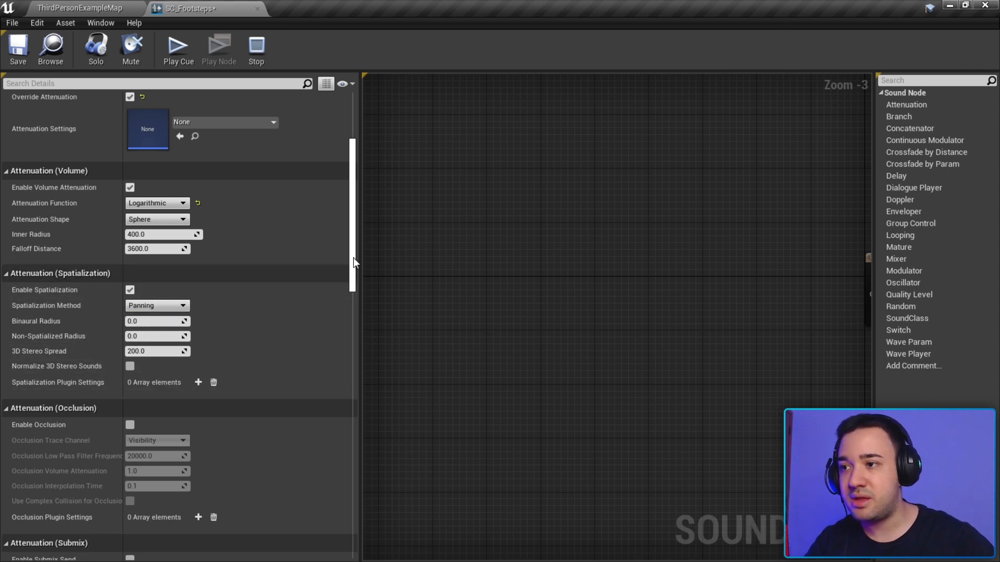
drag(353, 262, 347, 195)
click(129, 280)
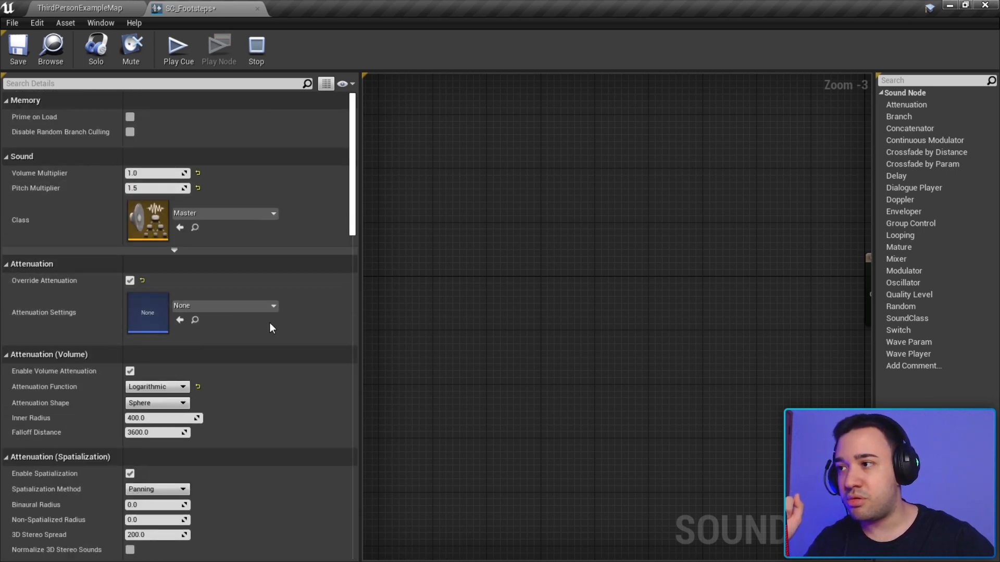
click(175, 251)
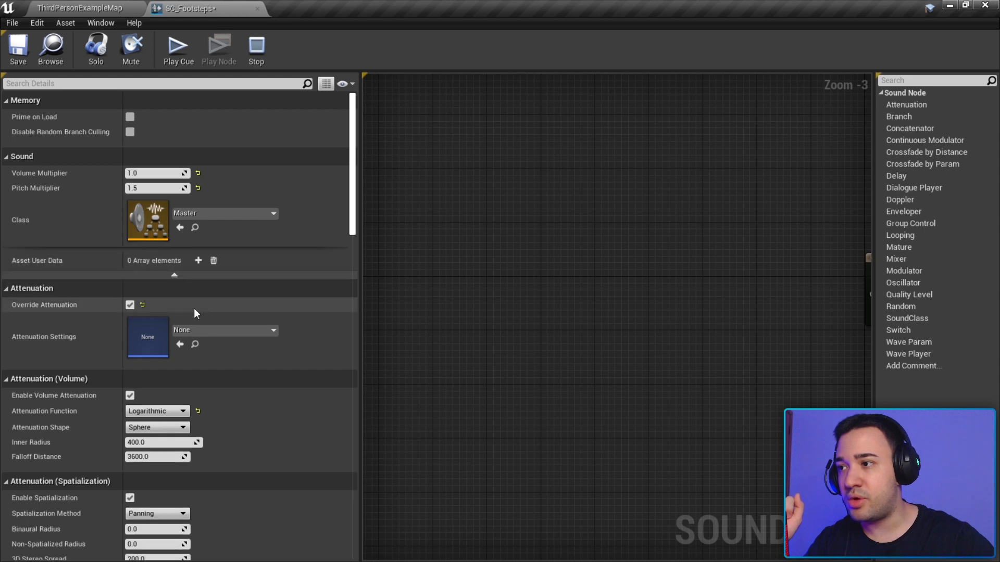
click(174, 279)
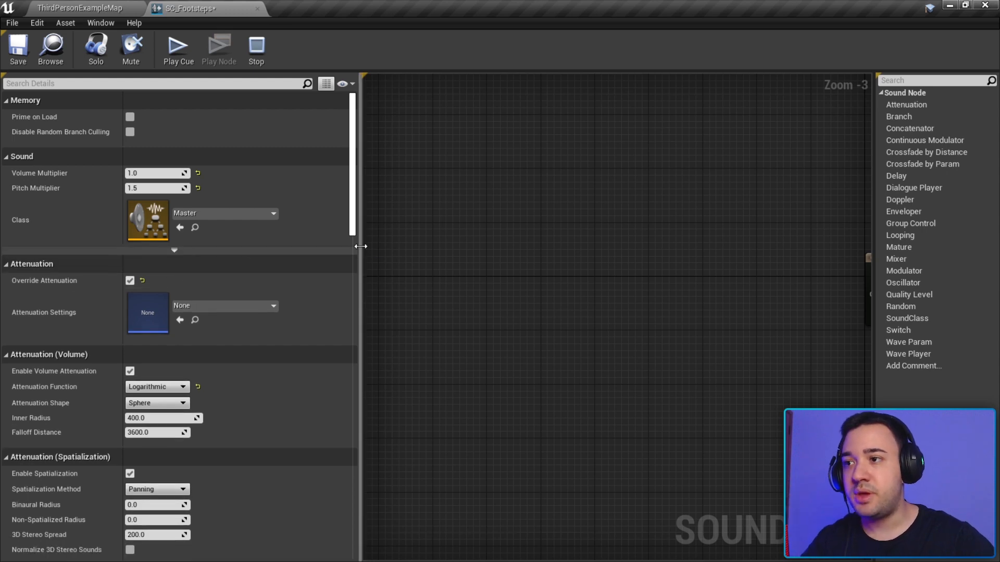
Add a Modulator node to the Sound Cue graph and place it just before the Output node
drag(366, 250, 170, 250)
right_drag(641, 320, 606, 309)
scroll(561, 306, up, 2)
right_click(559, 306)
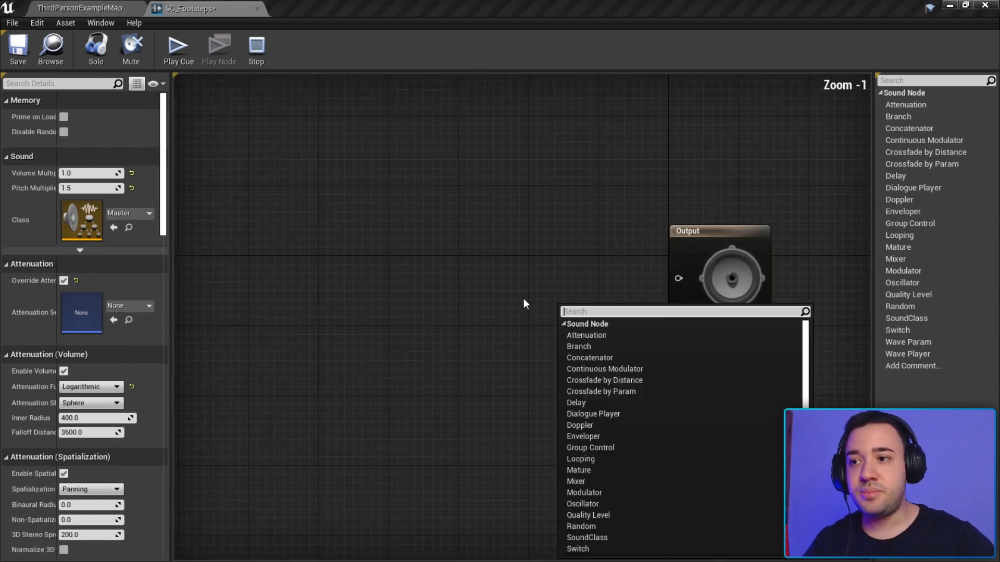
right_drag(480, 288, 503, 281)
right_click(532, 277)
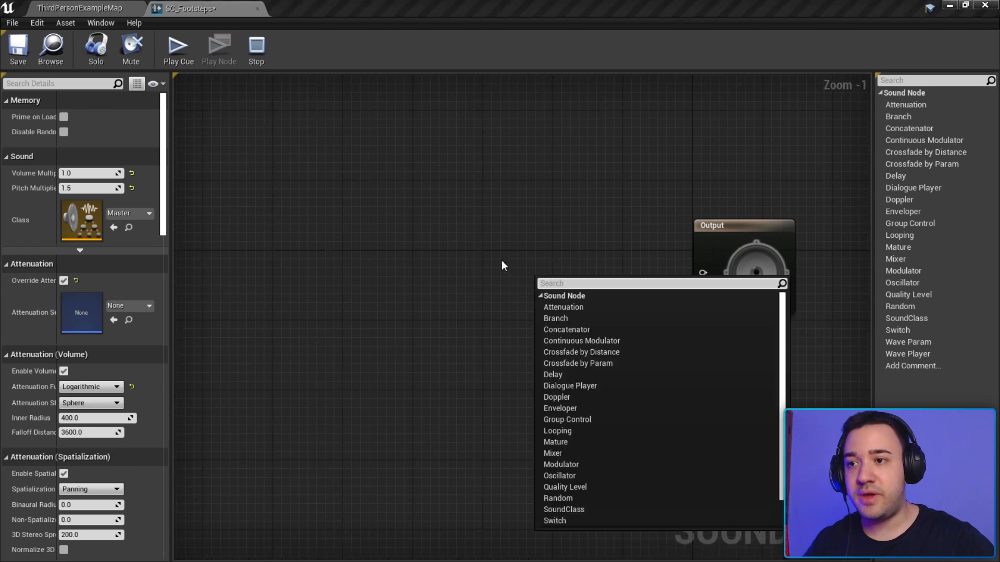
right_click(512, 274)
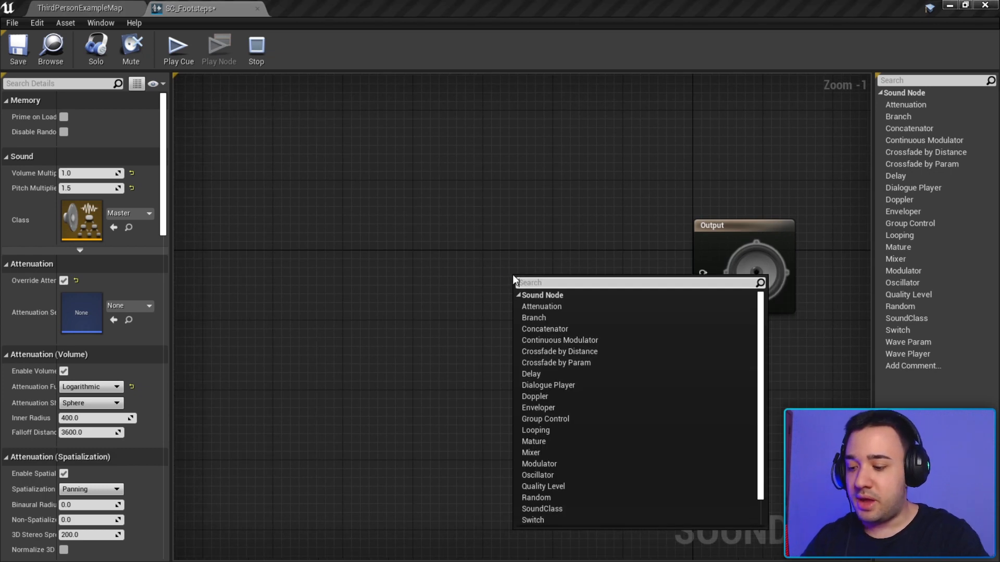
text(modui)
text(ator)
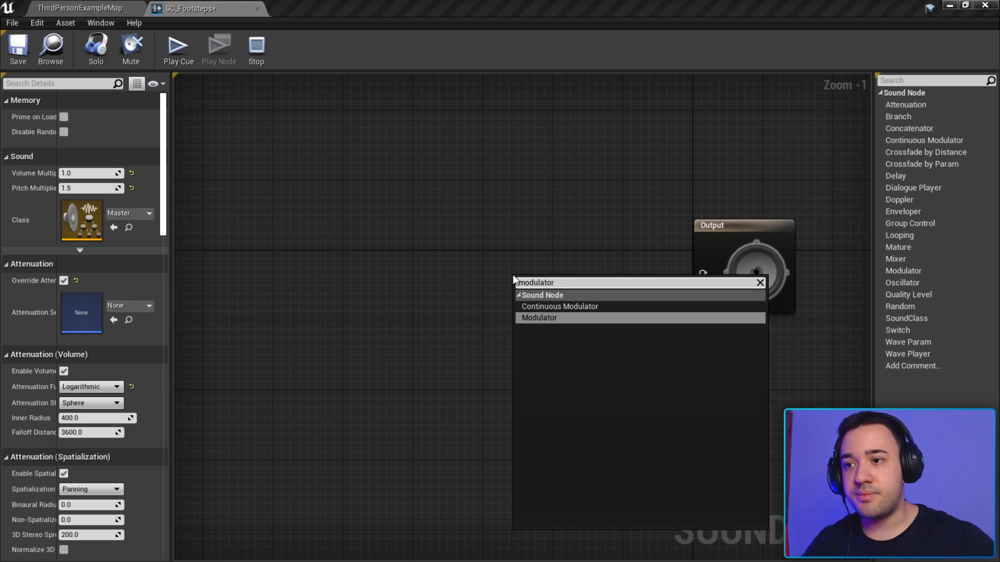
key(Return)
drag(564, 288, 614, 246)
Connect the Modulator's output to the Output node's input and align the Modulator so the wire runs straight
right_drag(636, 388, 590, 377)
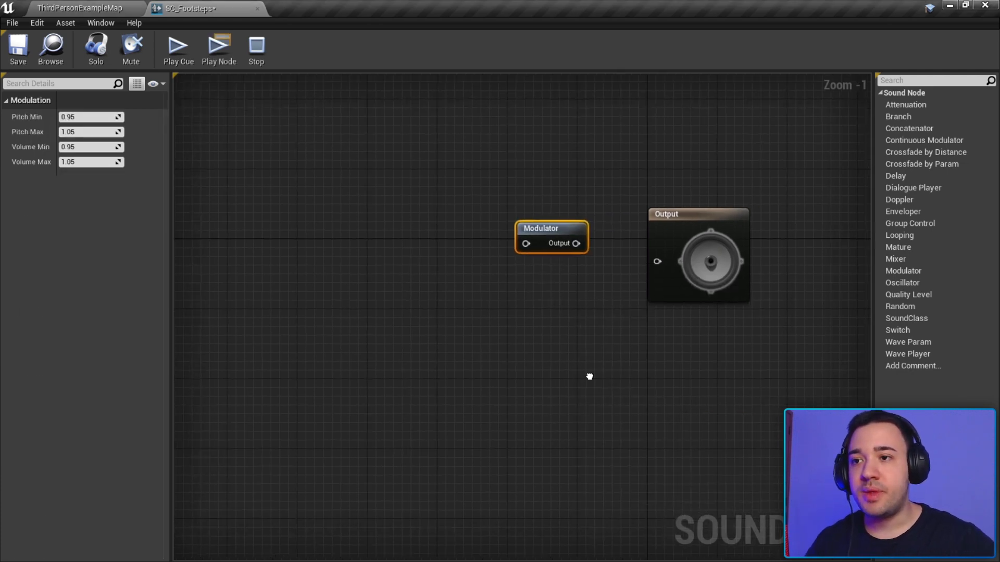
click(497, 261)
drag(532, 243, 664, 265)
drag(551, 237, 585, 254)
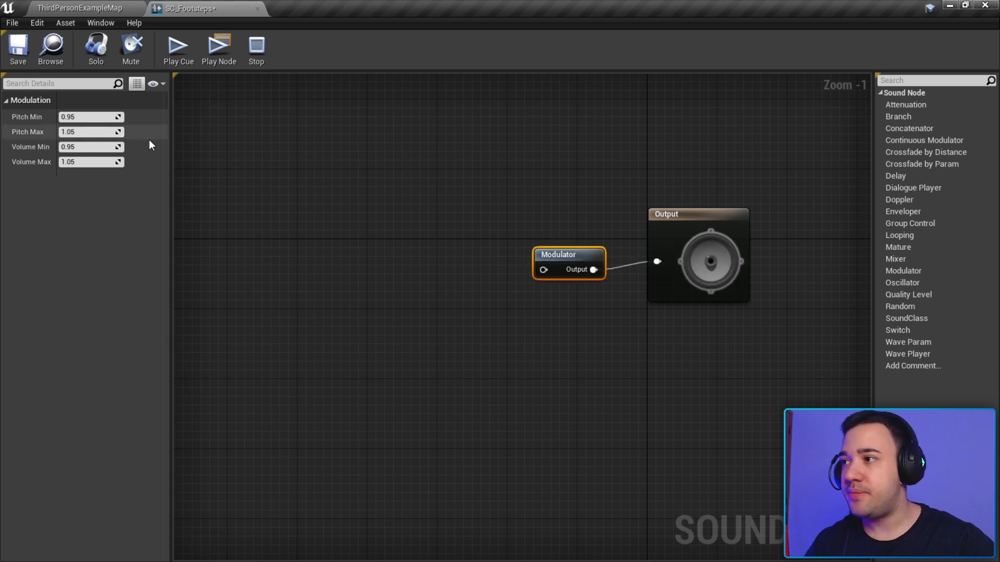
drag(173, 182, 243, 162)
click(651, 243)
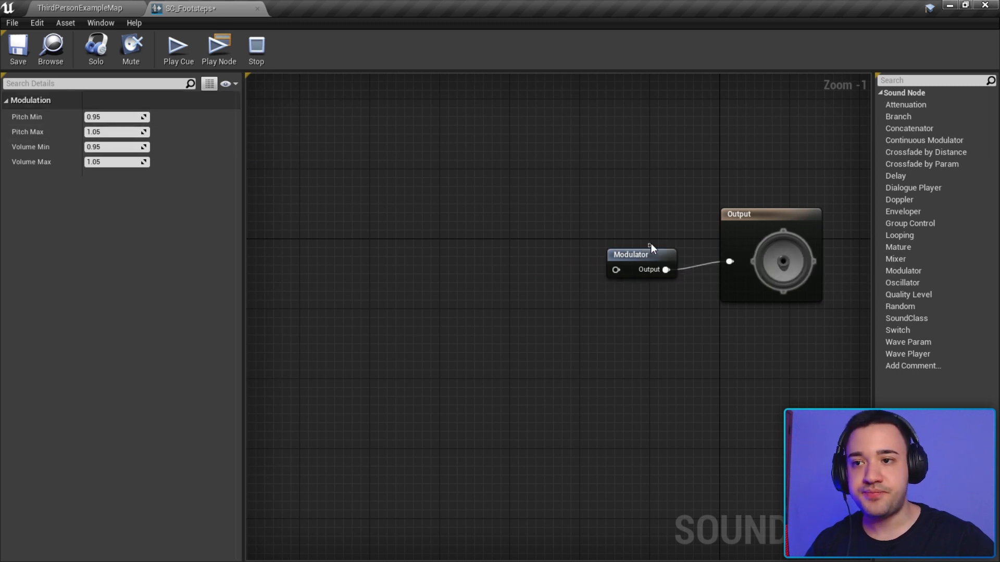
drag(649, 253, 648, 244)
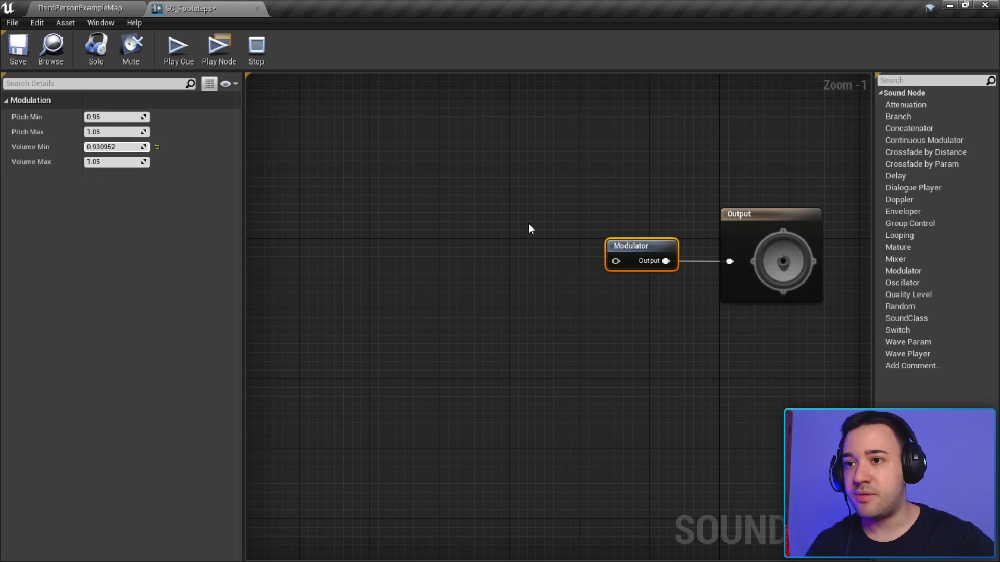
Reset the Modulator's Volume Min to its default of 0.95
drag(654, 290, 654, 290)
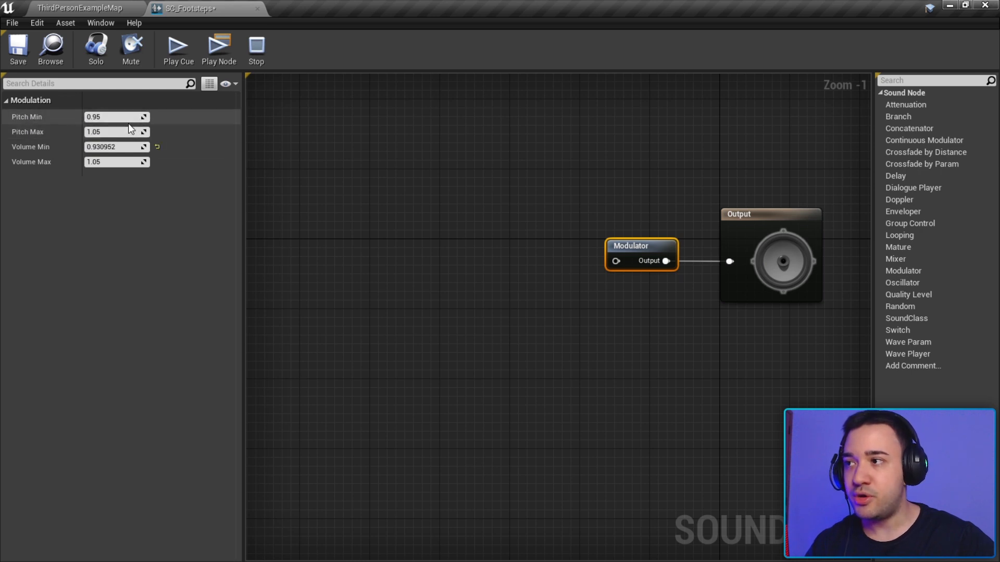
click(158, 147)
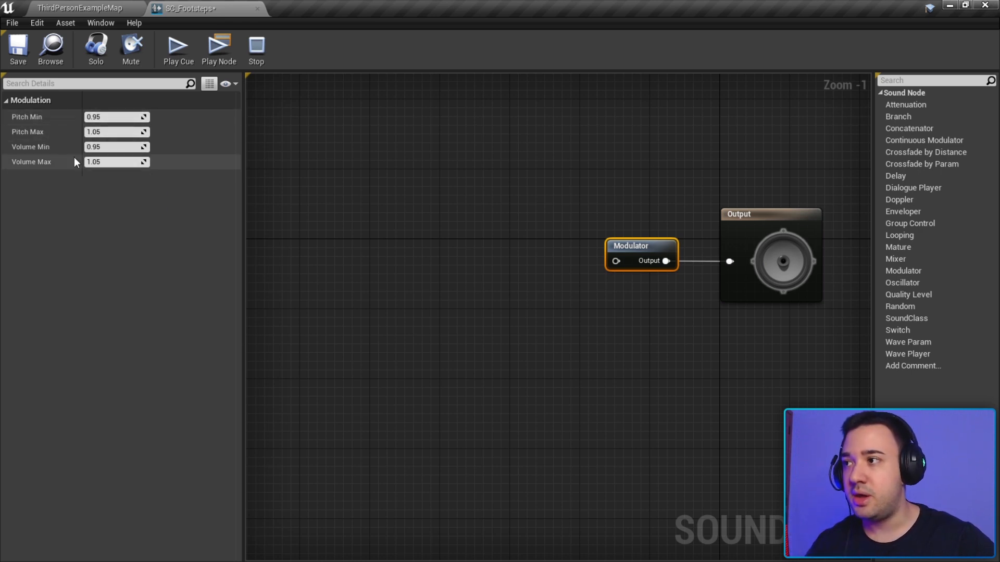
right_drag(472, 222, 417, 204)
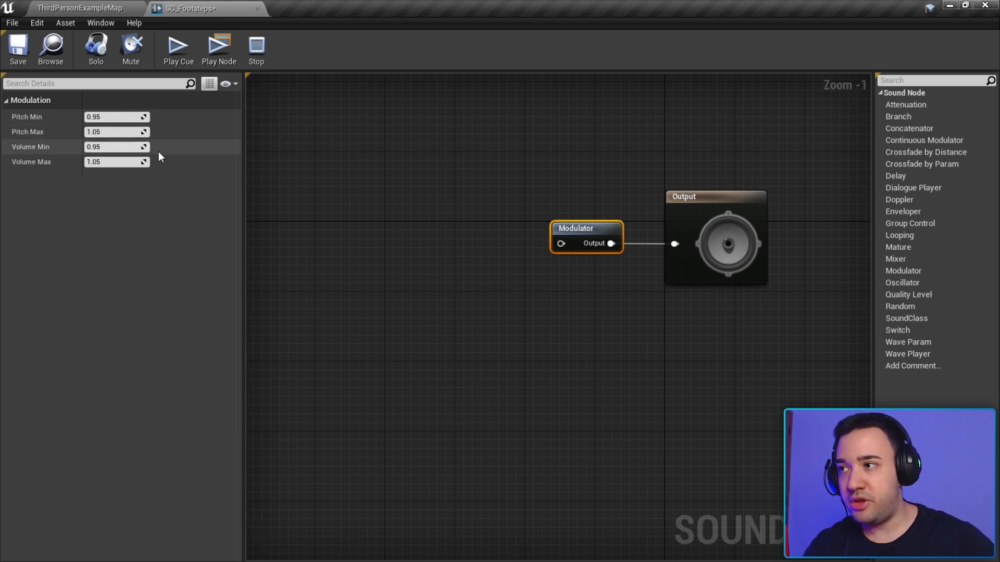
Add a Switch node to the graph and place it ahead of the Modulator node
right_drag(589, 315, 702, 331)
right_click(490, 263)
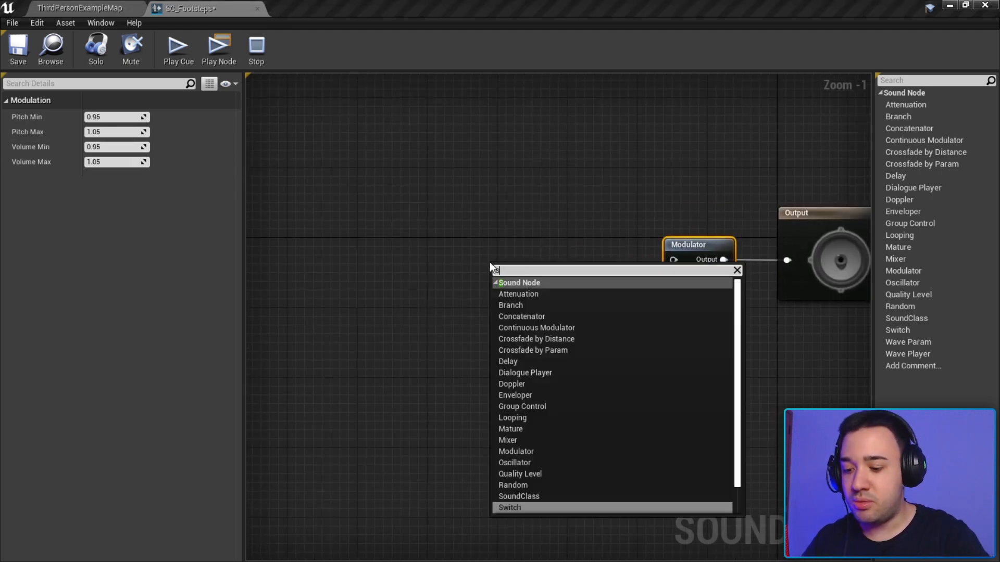
text(switch)
key(Return)
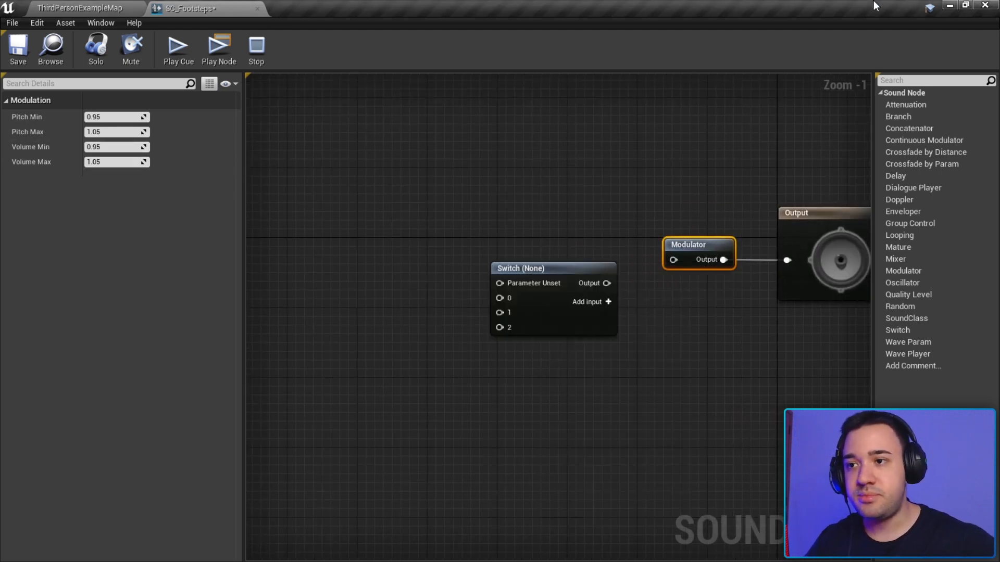
drag(535, 311, 532, 279)
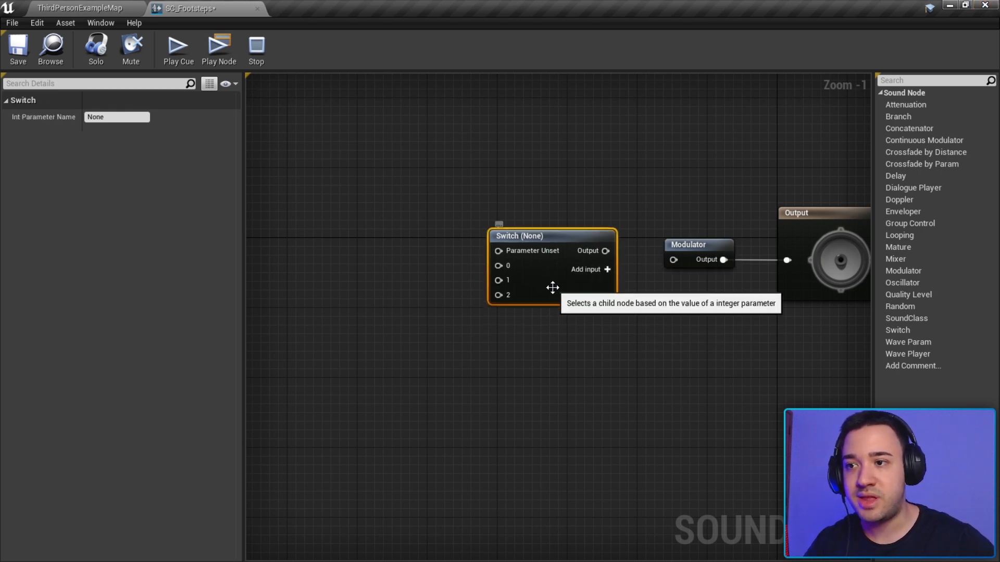
Add three more inputs to the Switch node so that its inputs run up to 5
click(607, 269)
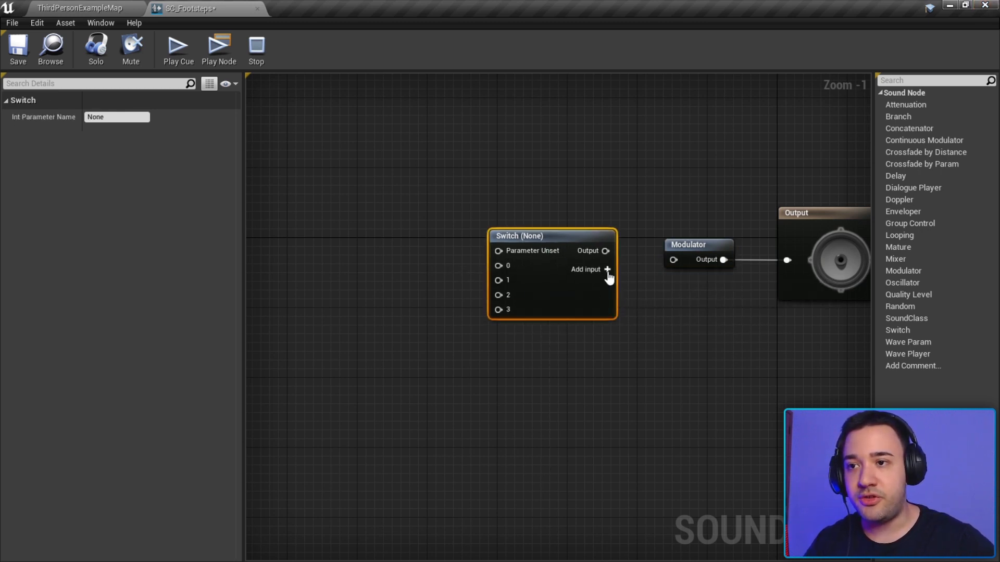
click(606, 269)
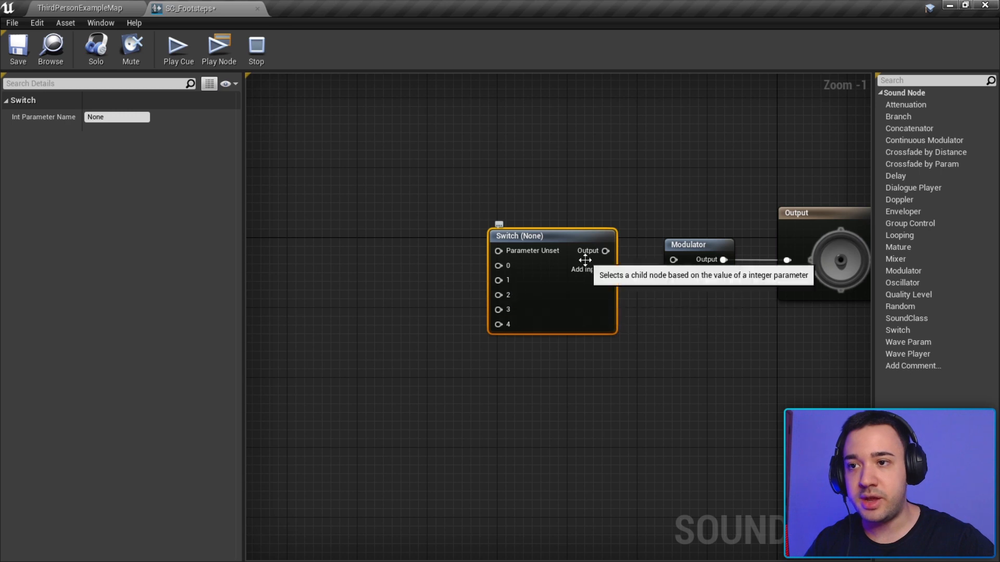
click(607, 269)
drag(390, 198, 512, 441)
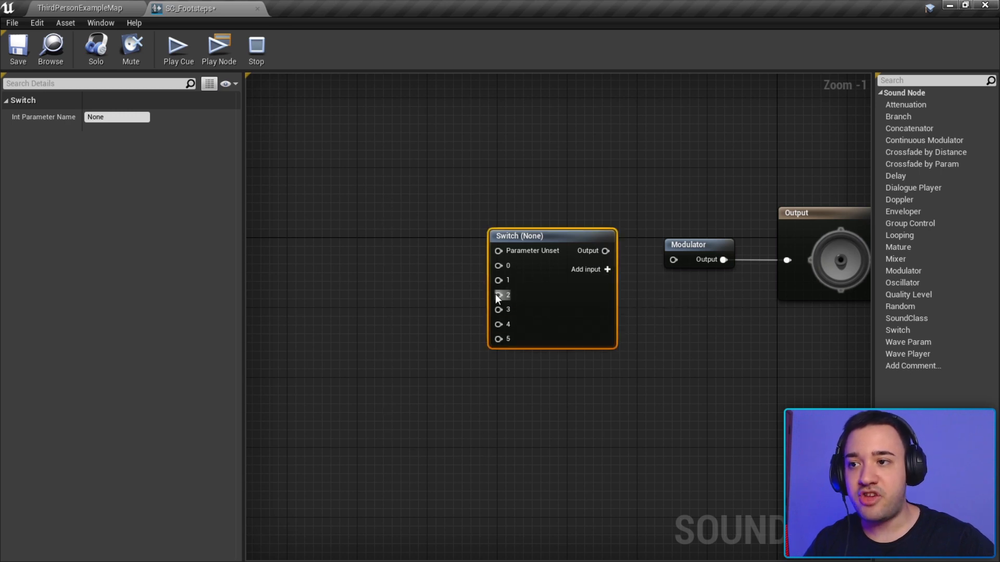
click(433, 257)
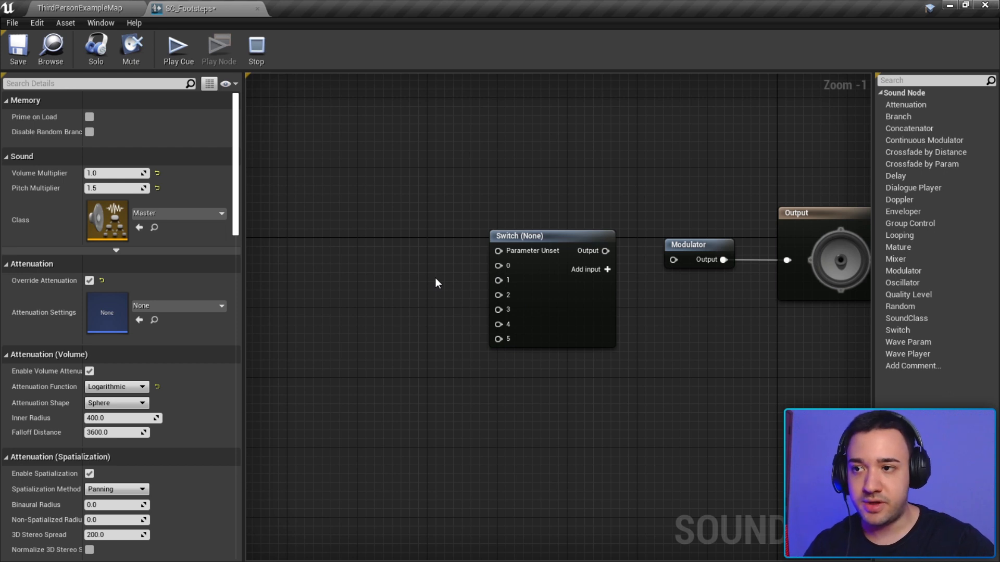
Connect the Switch's output to the Modulator's input and align the Switch with the Modulator
click(543, 254)
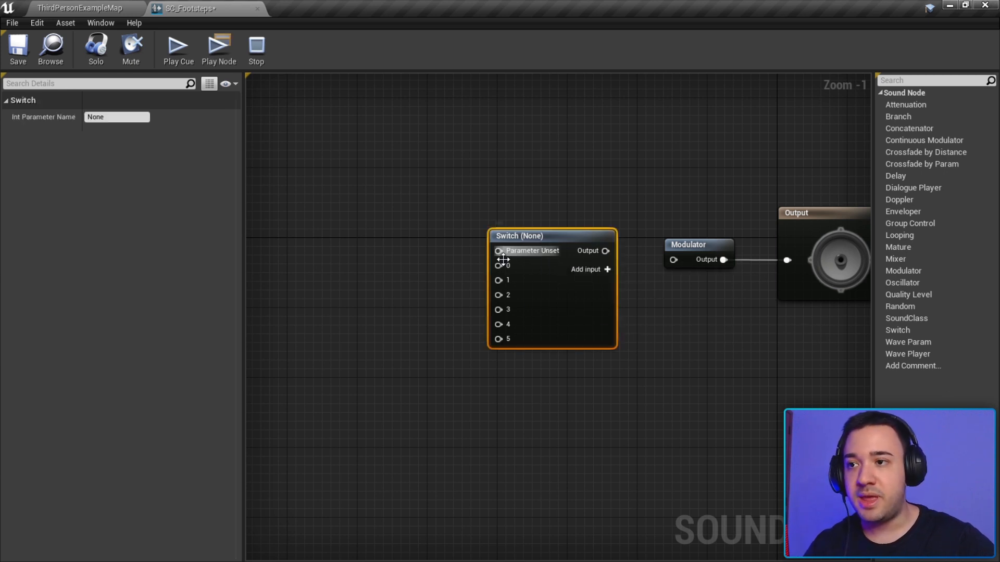
drag(605, 251, 682, 260)
click(638, 308)
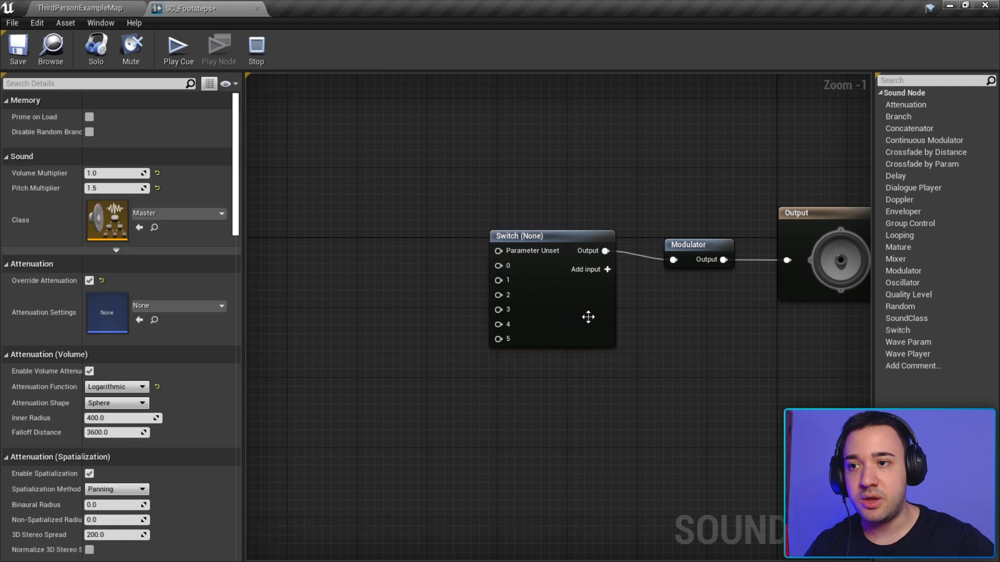
drag(589, 317, 583, 325)
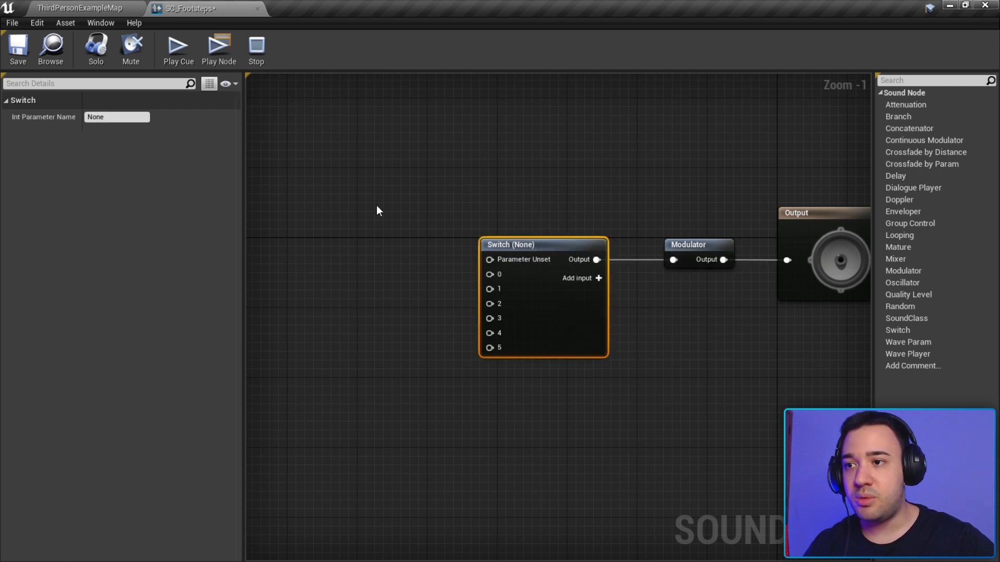
drag(552, 248, 561, 248)
Name the Switch node's integer parameter Surfaces
click(133, 119)
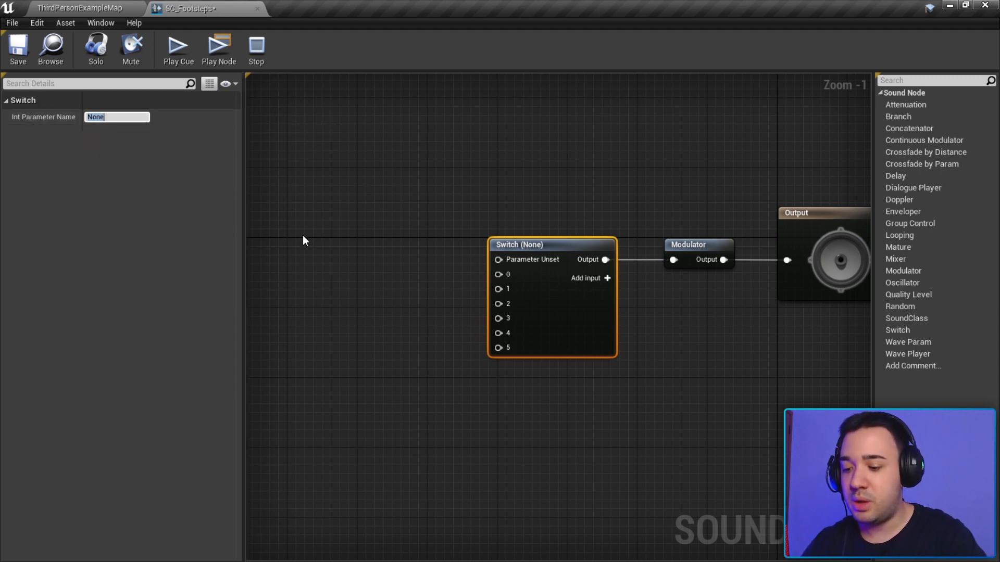
text(s)
key(Return)
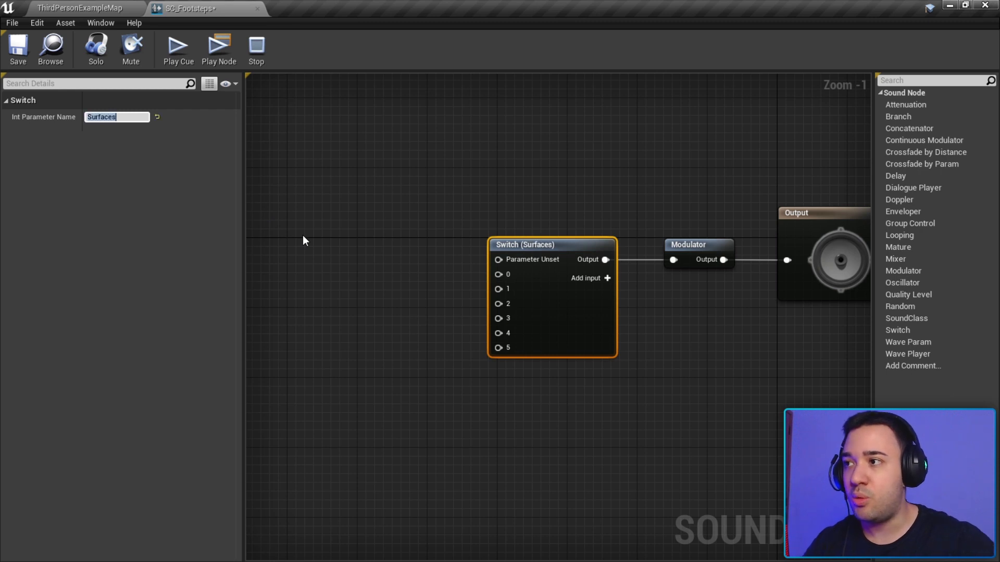
drag(401, 168, 682, 521)
Review the Physical Surface types in the Physics section of the Project Settings
click(57, 7)
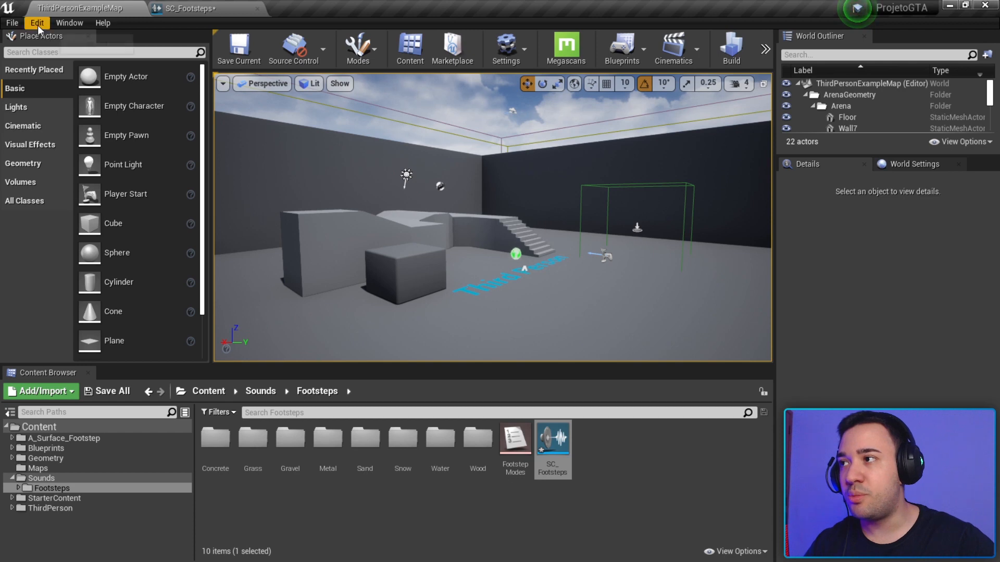
click(37, 24)
click(95, 196)
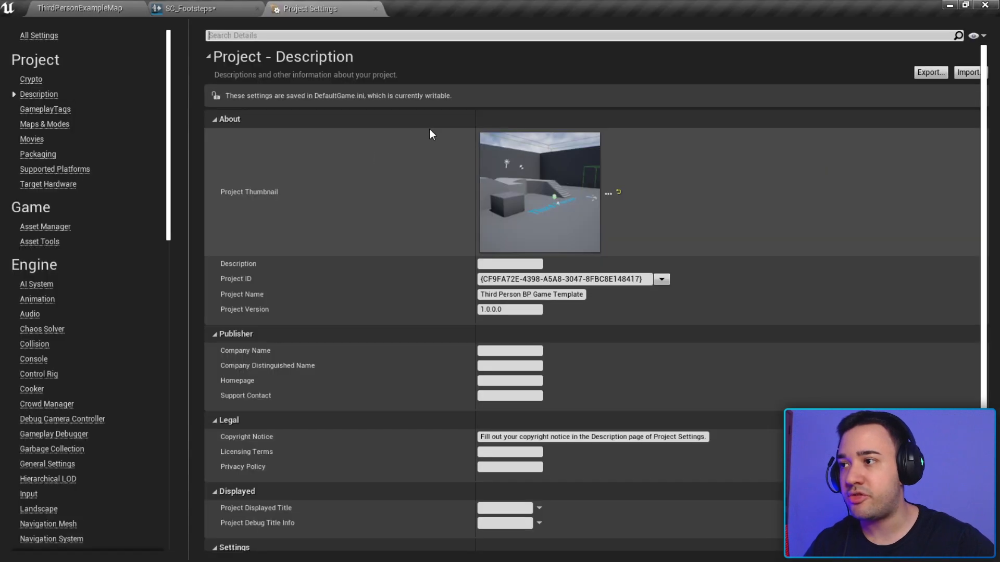
scroll(55, 477, down, 5)
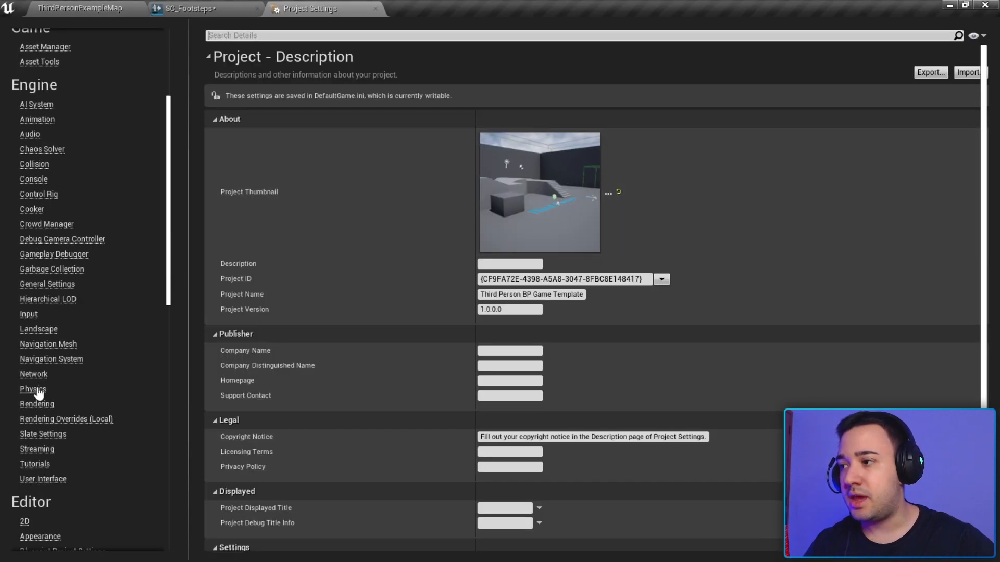
click(33, 389)
scroll(455, 290, down, 15)
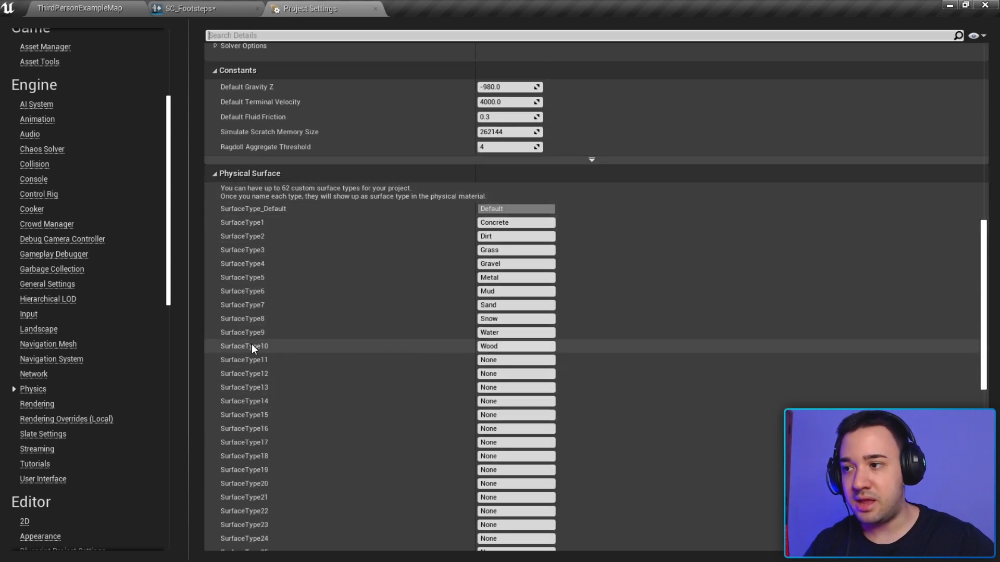
Return to the SC_Footsteps cue and add six inputs to the Surfaces Switch so that they run up to 11
click(221, 6)
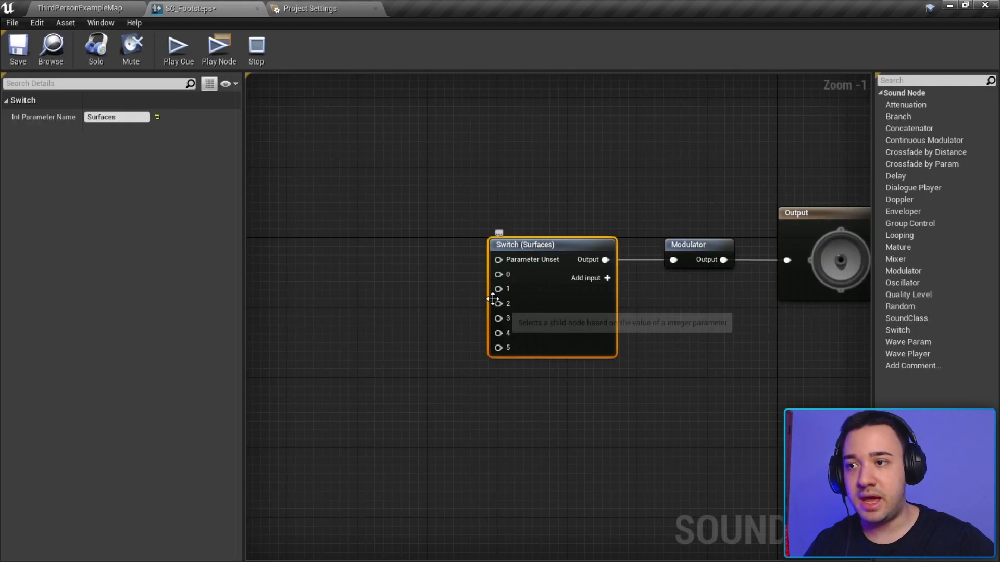
click(606, 278)
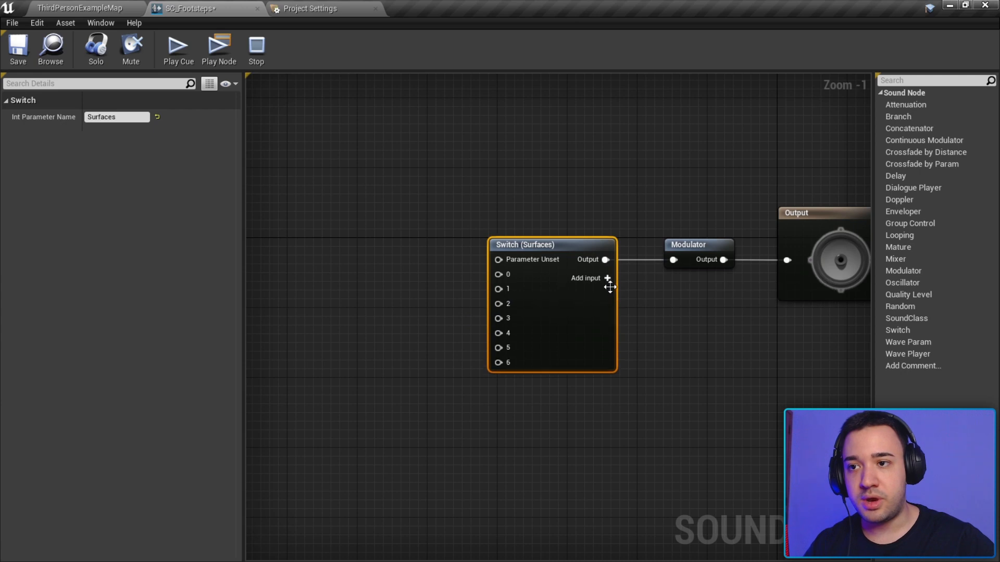
click(607, 278)
click(607, 278)
click(607, 278)
click(607, 278)
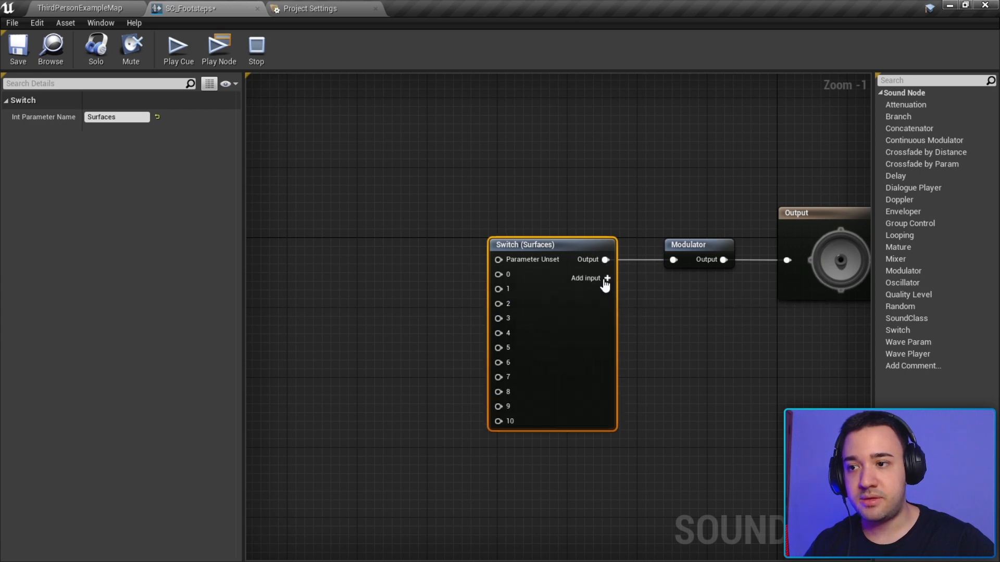
click(607, 278)
right_drag(458, 440, 492, 360)
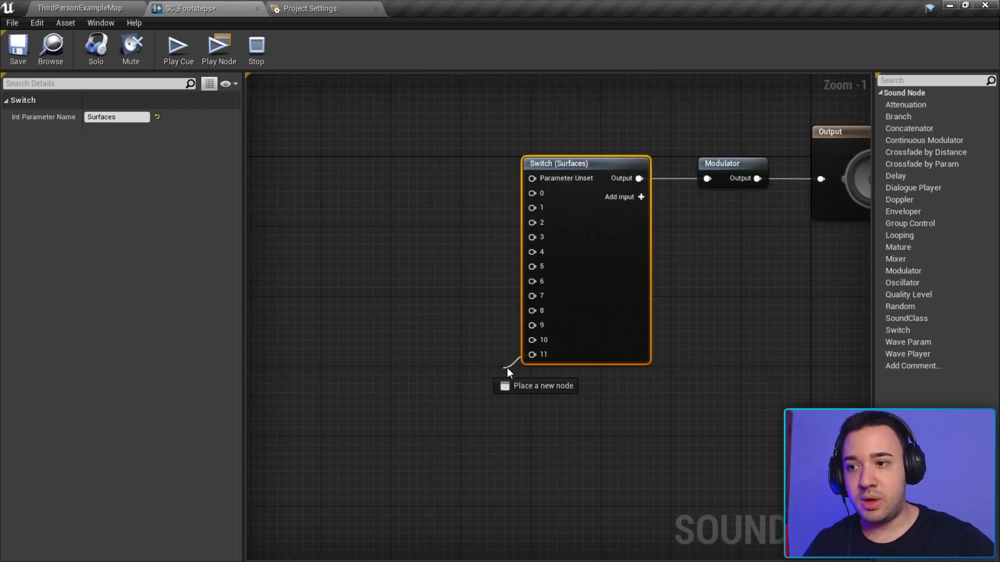
Compare the Surfaces Switch's inputs with the Physical Surface list in the Project Settings
click(395, 221)
click(315, 9)
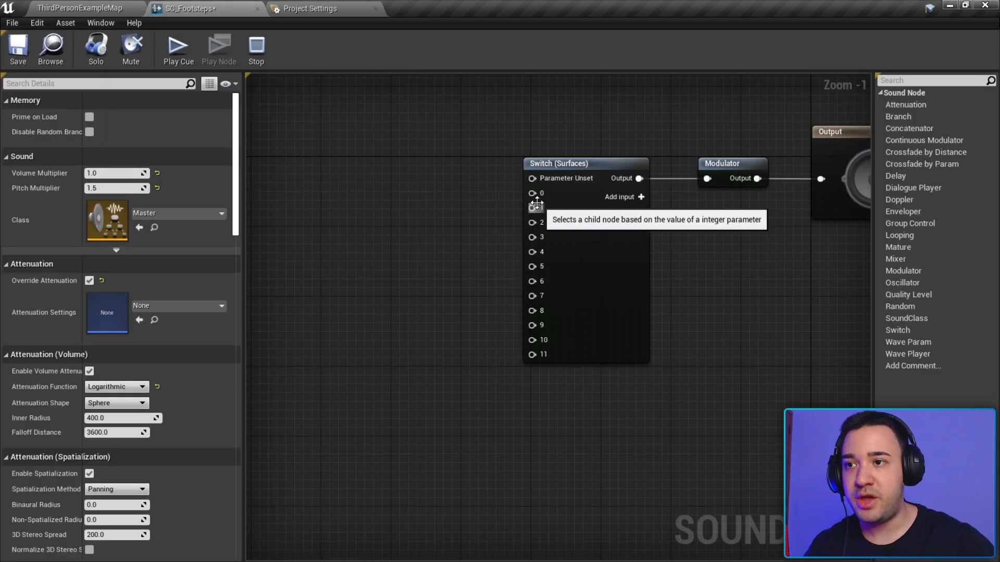
drag(532, 178, 469, 185)
right_drag(392, 187, 436, 244)
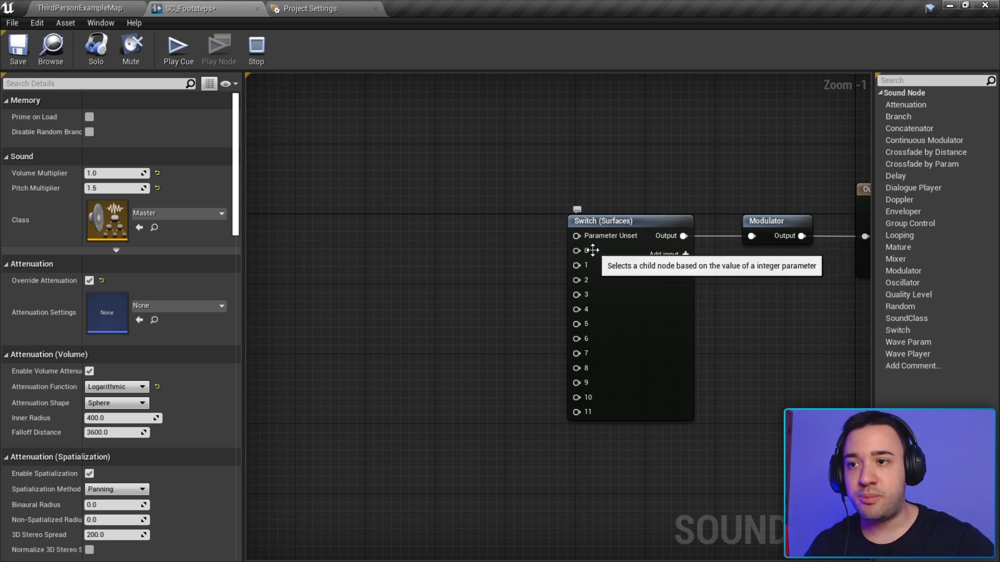
Check the Surfaces Switch against the Physical Surface list and delete its surplus input 11
mouse_move(576, 251)
mouse_down()
mouse_move(493, 209)
mouse_move(463, 208)
mouse_move(471, 201)
mouse_move(575, 251)
mouse_up()
click(334, 6)
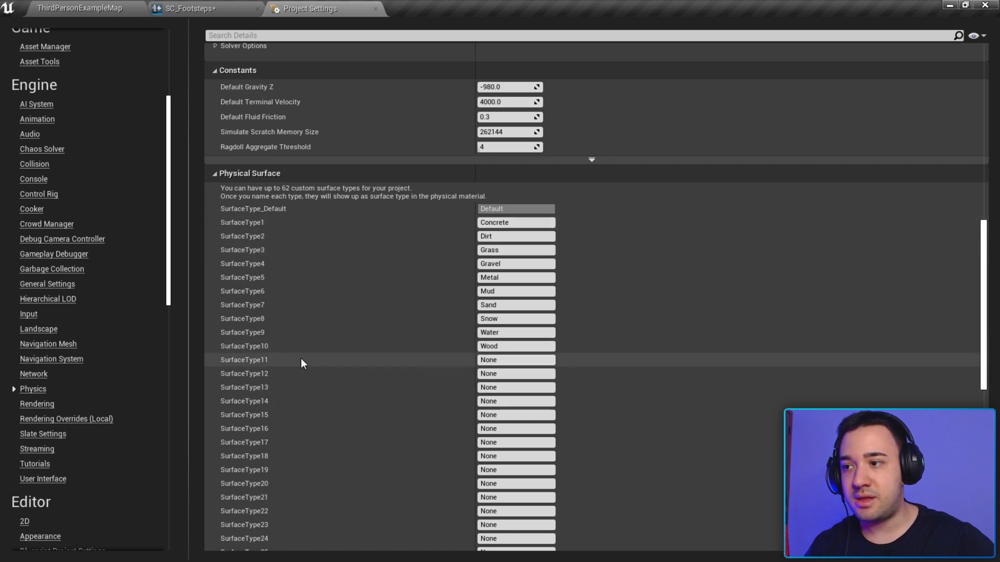
click(190, 9)
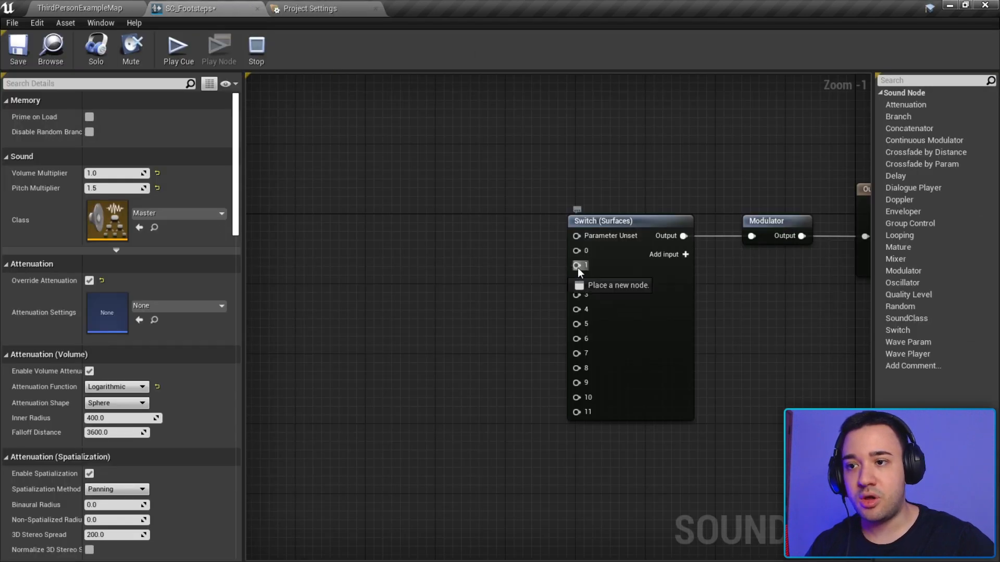
right_click(588, 416)
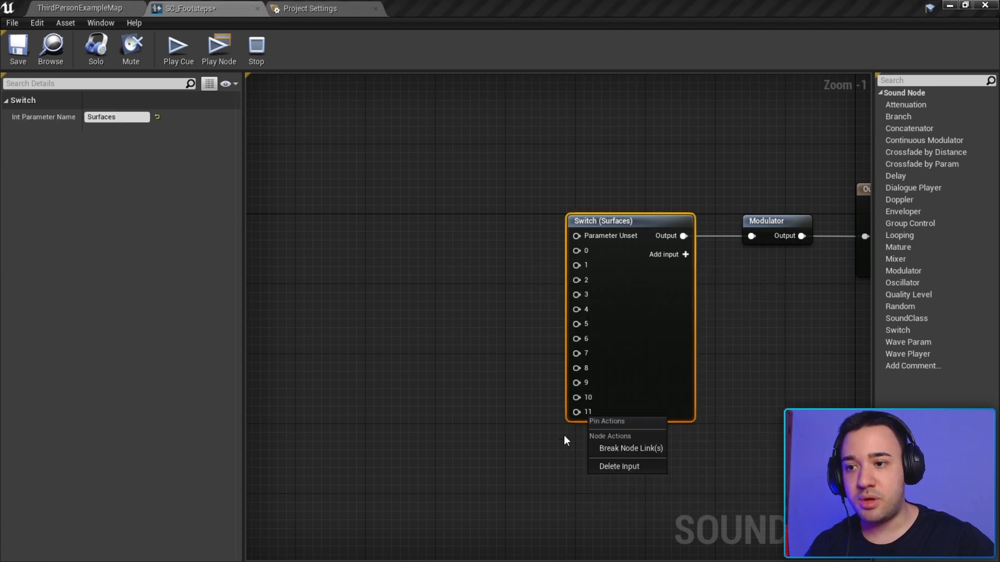
click(610, 470)
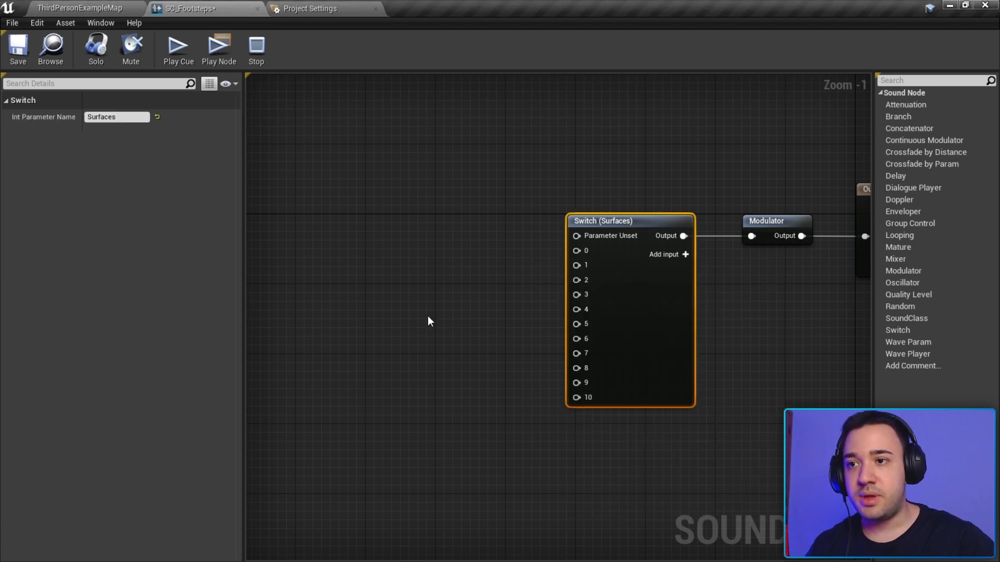
right_drag(483, 272, 502, 220)
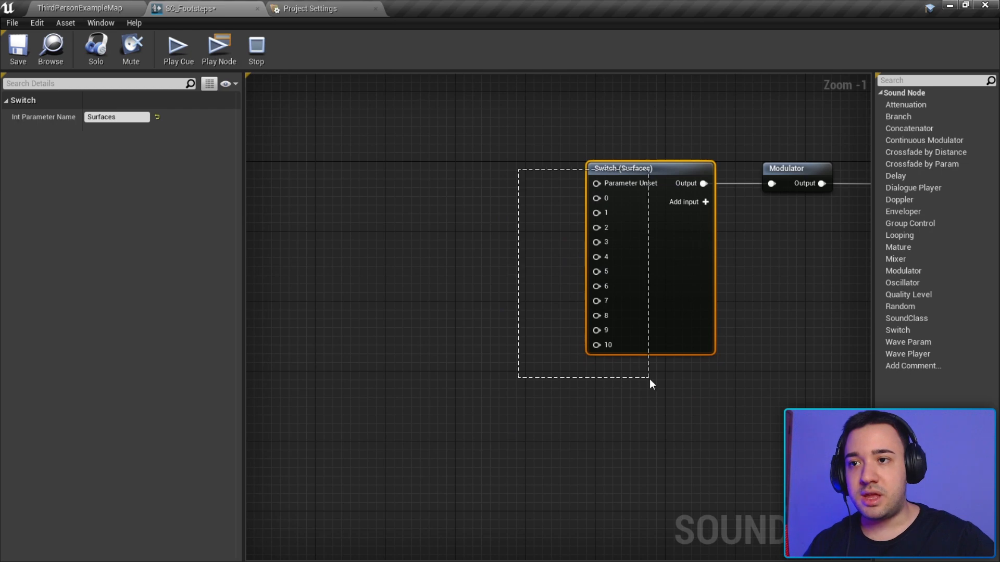
click(310, 8)
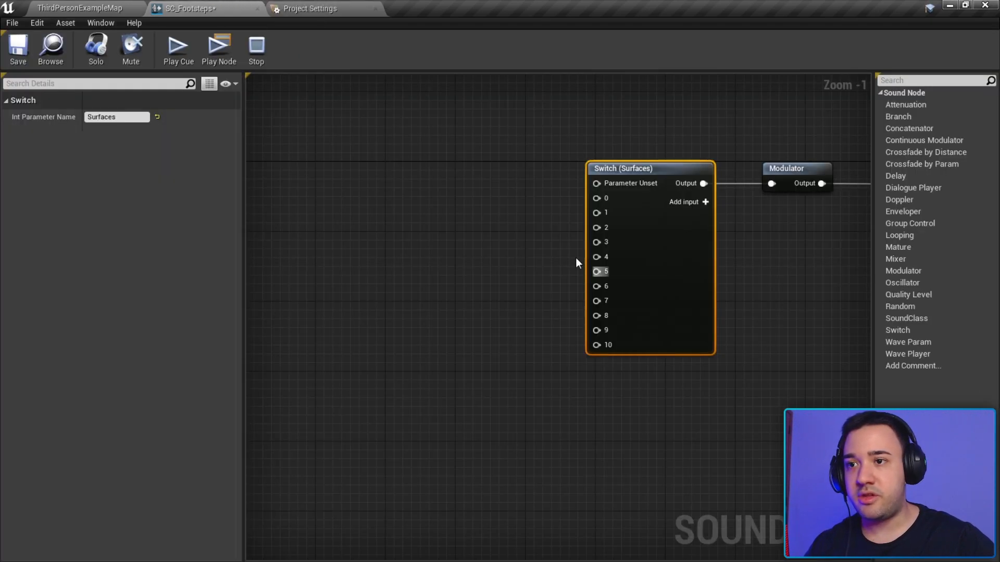
click(616, 401)
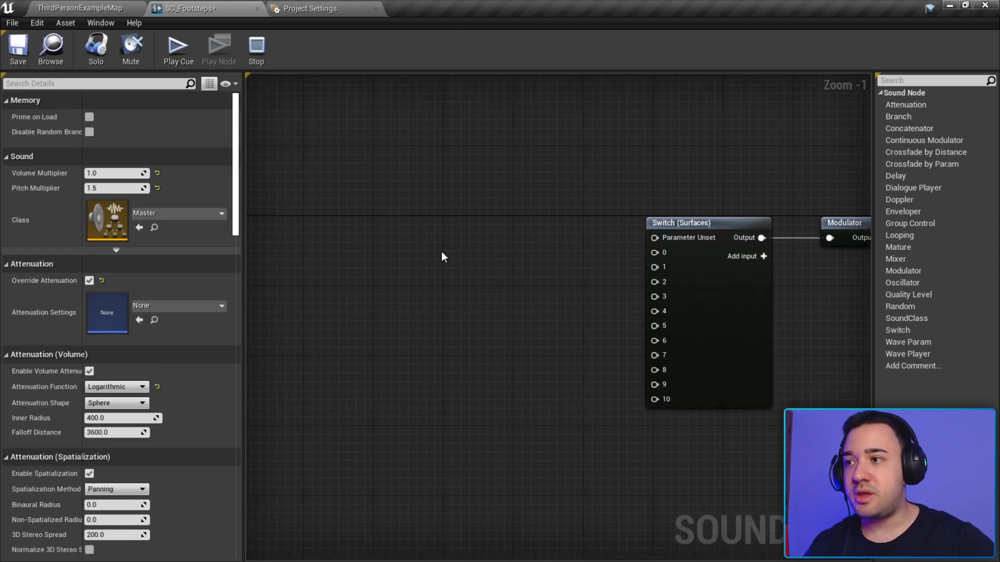
Add a second Switch node to the cue graph and place it to the left of the Surfaces Switch
right_click(471, 245)
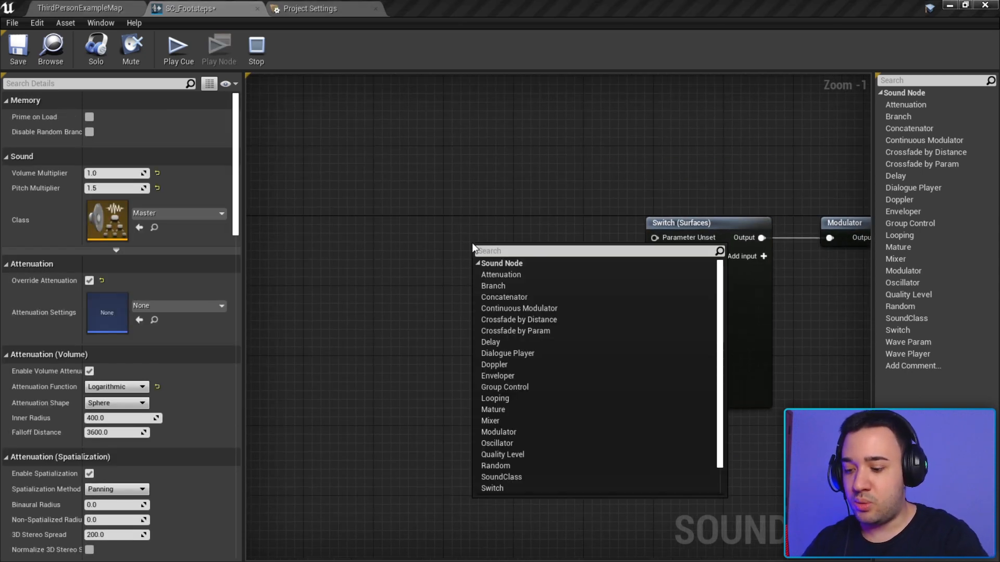
text(switch)
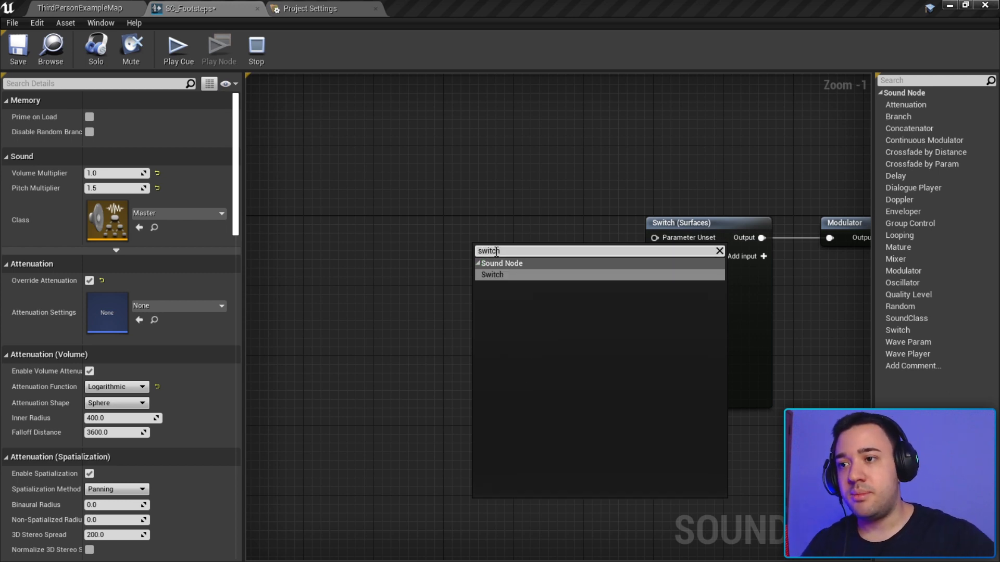
key(Return)
drag(539, 300, 362, 222)
right_drag(379, 224, 444, 244)
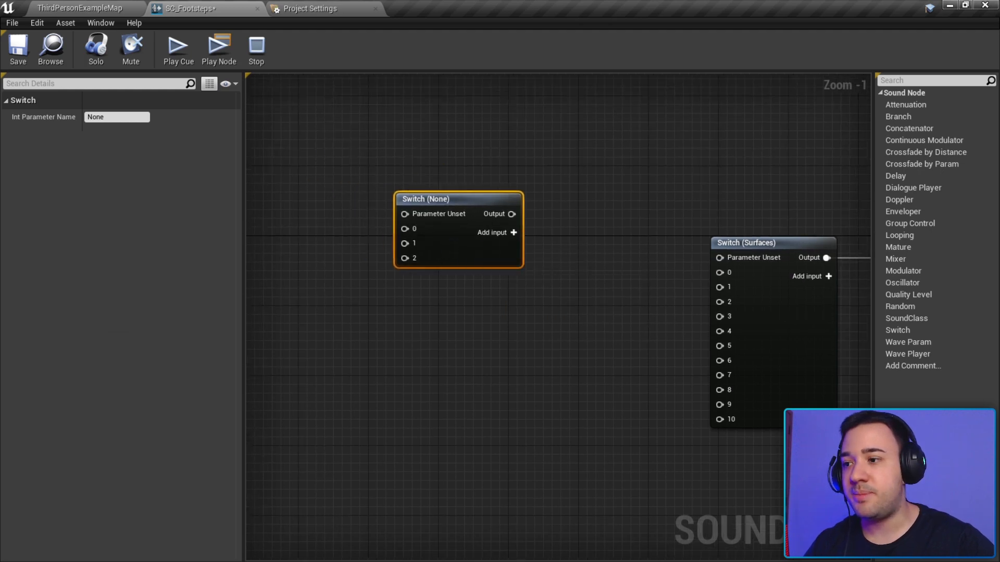
Go to the Footsteps folder in the level editor and rename the FootstepModes enumeration as E_FootstepModes
click(43, 6)
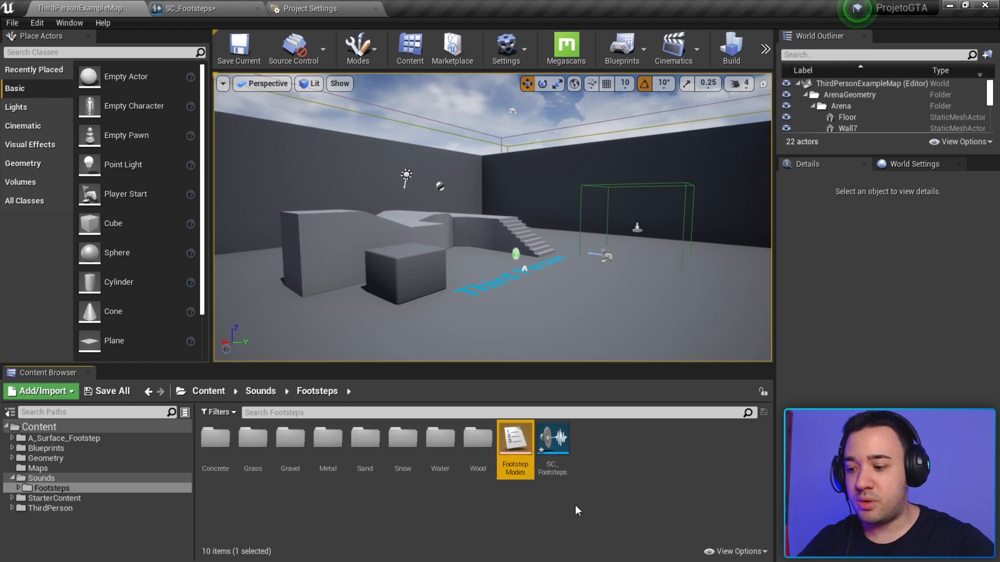
key(F2)
key(Home)
text(E)
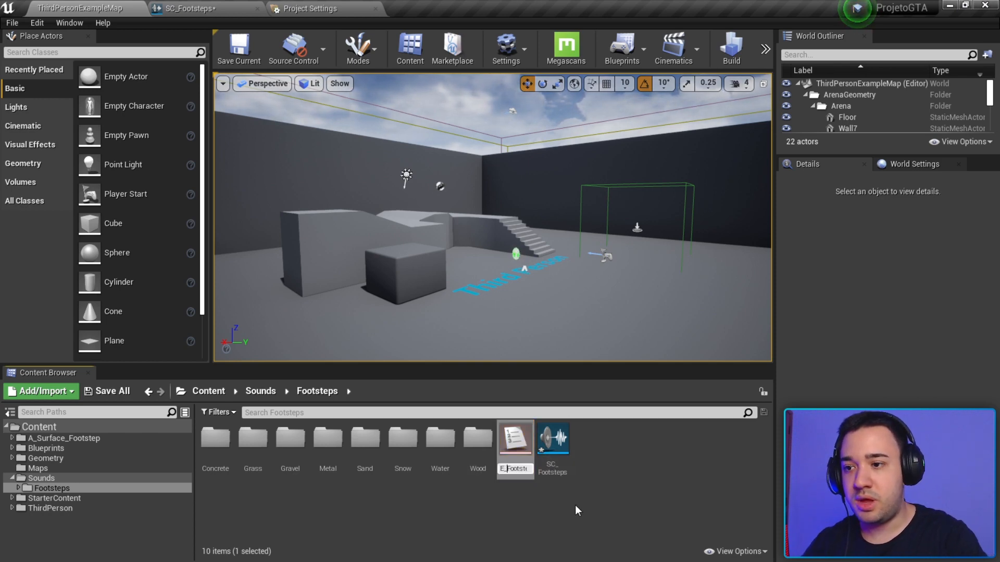
key(Escape)
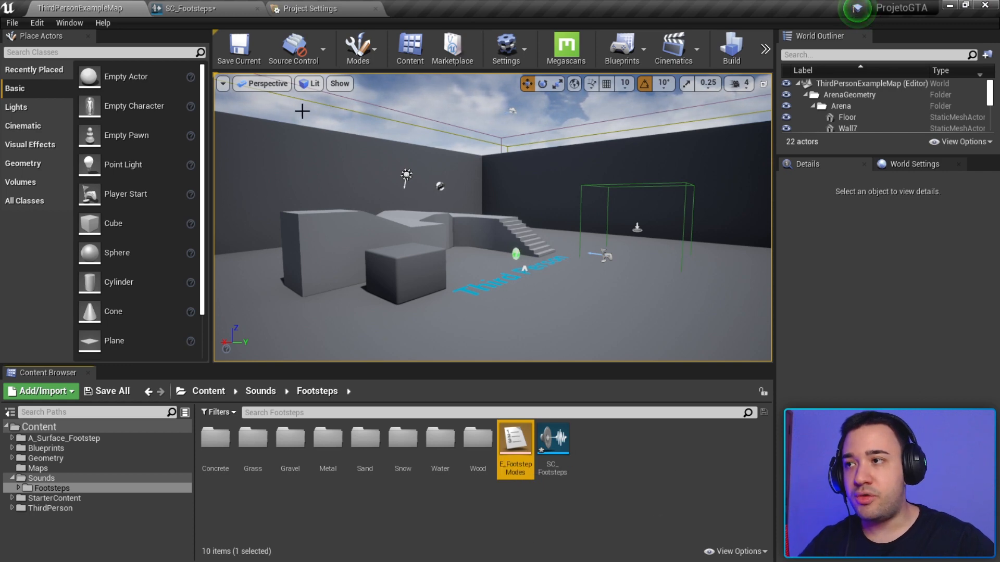
Return to the SC_Footsteps cue and name the new Switch's integer parameter FootstepModes
click(190, 9)
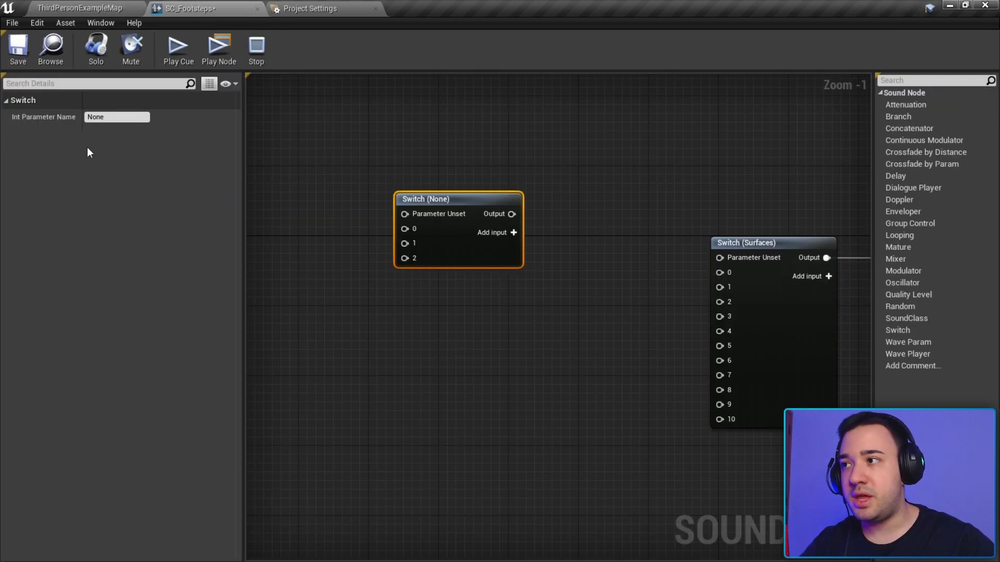
click(116, 117)
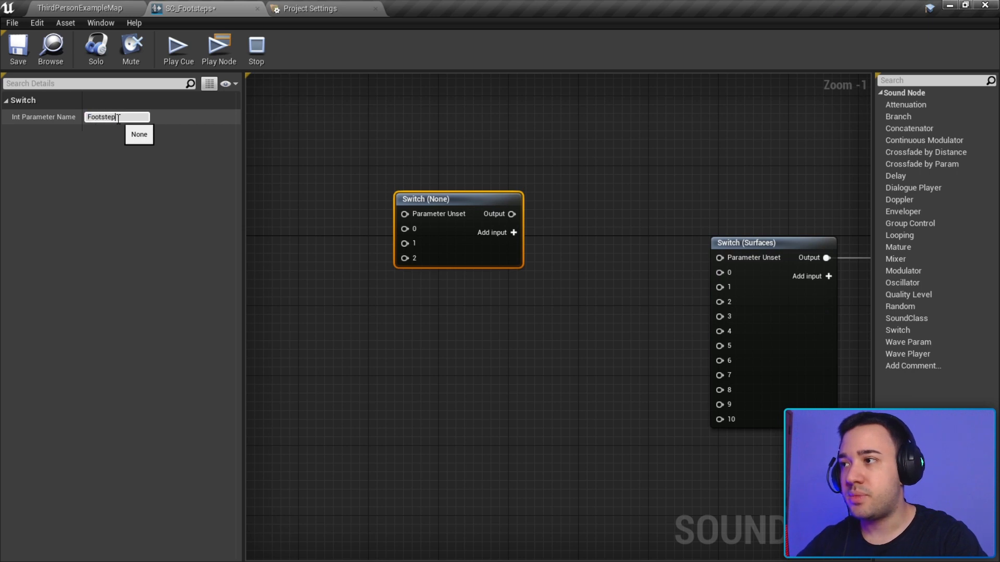
text(FootstepModes)
key(Return)
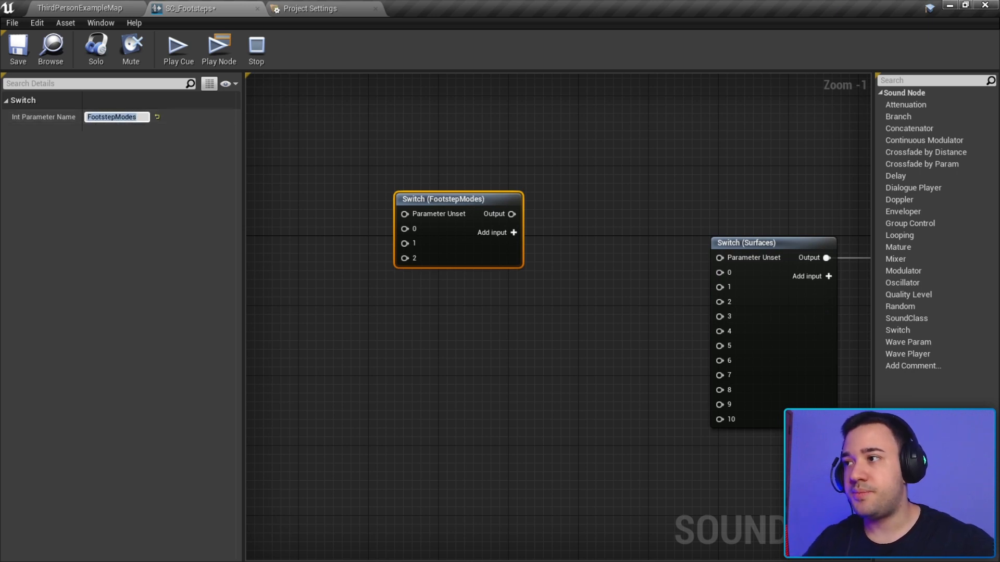
drag(354, 141, 519, 314)
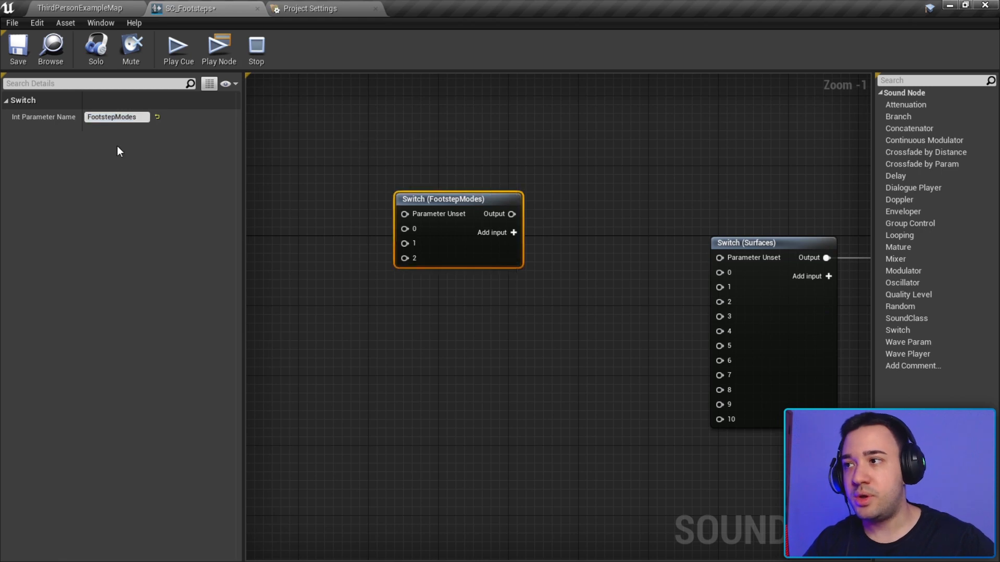
Review the enumerator order in E_FootstepModes, close it and return to the SC_Footsteps cue
click(77, 3)
double_click(514, 437)
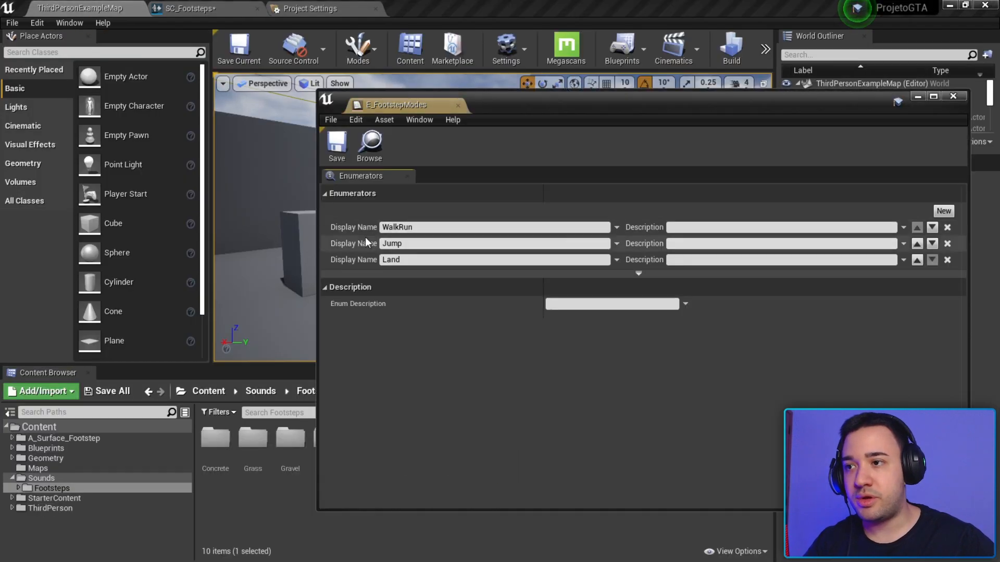
click(428, 243)
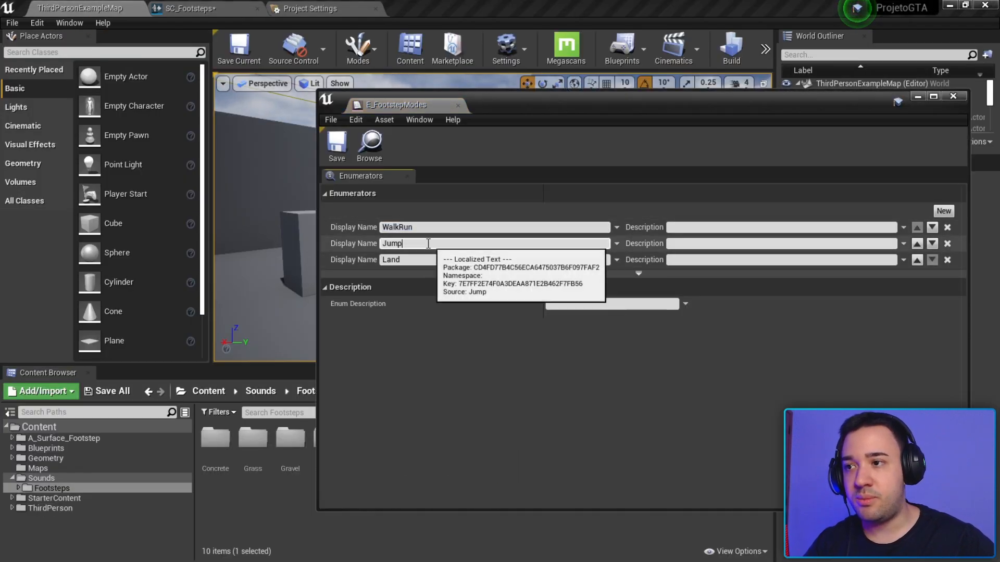
key(Tab)
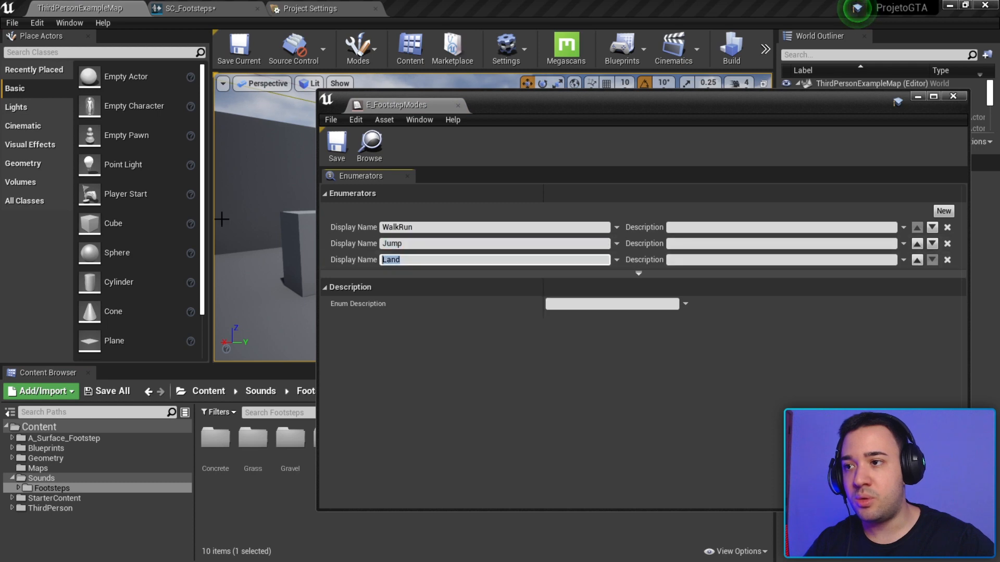
click(954, 96)
click(326, 7)
click(218, 4)
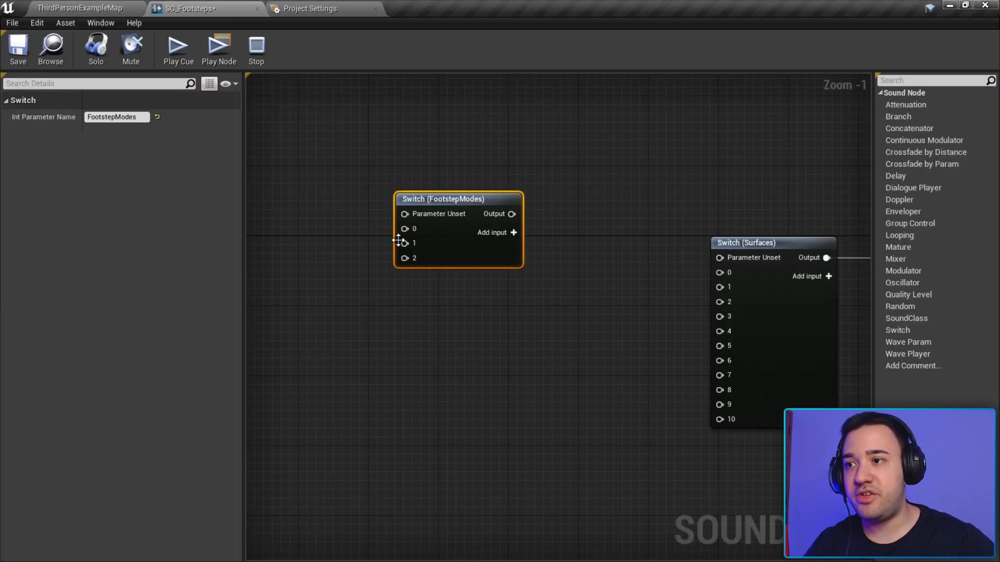
drag(407, 230, 333, 221)
click(312, 220)
mouse_move(405, 245)
mouse_down()
mouse_move(372, 250)
mouse_move(357, 277)
mouse_move(409, 261)
mouse_up()
click(344, 255)
right_drag(573, 229, 595, 252)
drag(506, 282, 448, 202)
scroll(525, 285, down, 2)
right_drag(525, 285, 658, 346)
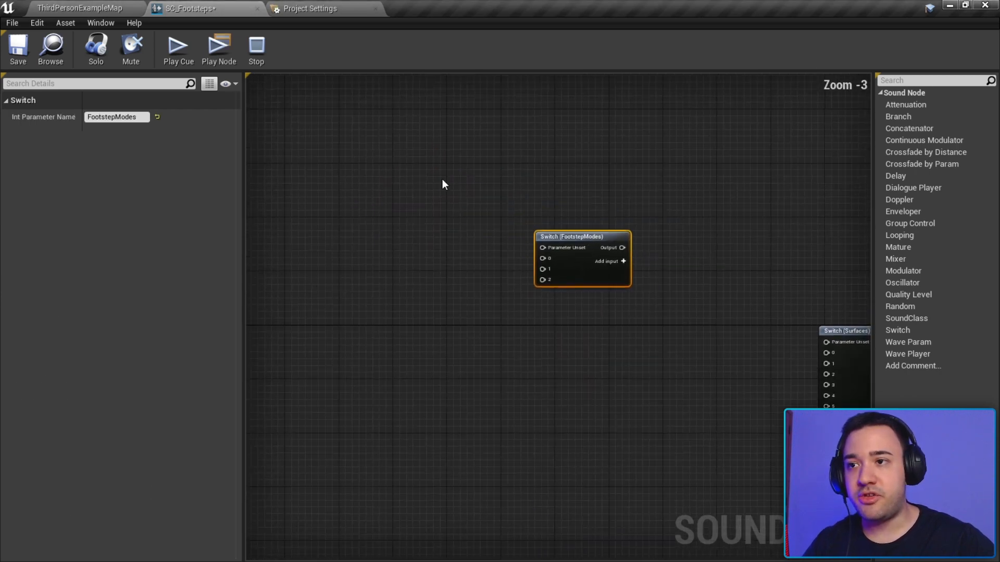
drag(261, 156, 678, 401)
right_drag(678, 401, 531, 357)
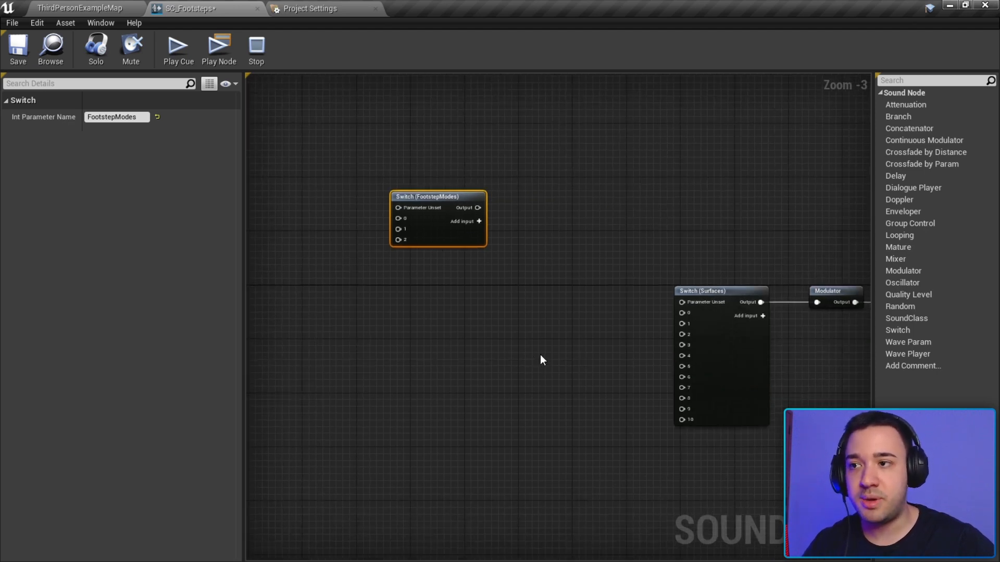
right_drag(345, 179, 518, 165)
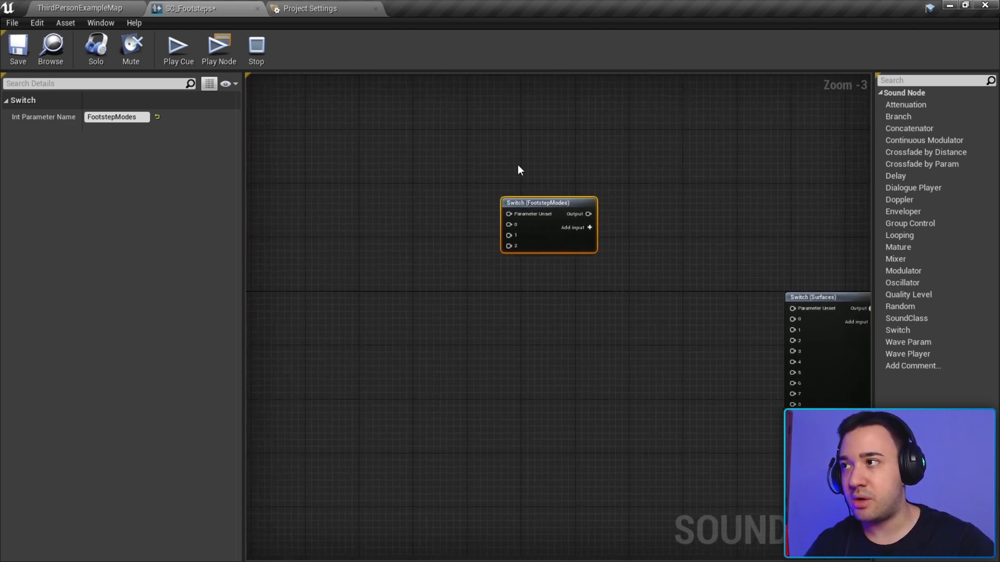
right_drag(619, 171, 570, 172)
right_drag(697, 330, 608, 283)
right_drag(470, 207, 496, 220)
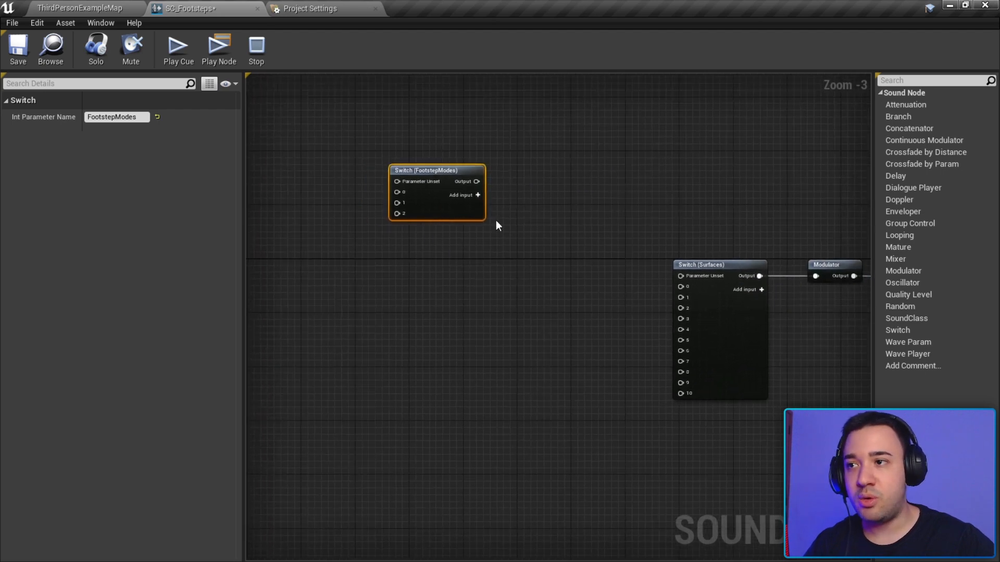
Add the sounds concrete_1 to concrete_6 from the Concrete folder to the SC_Footsteps graph as Wave Players
click(58, 6)
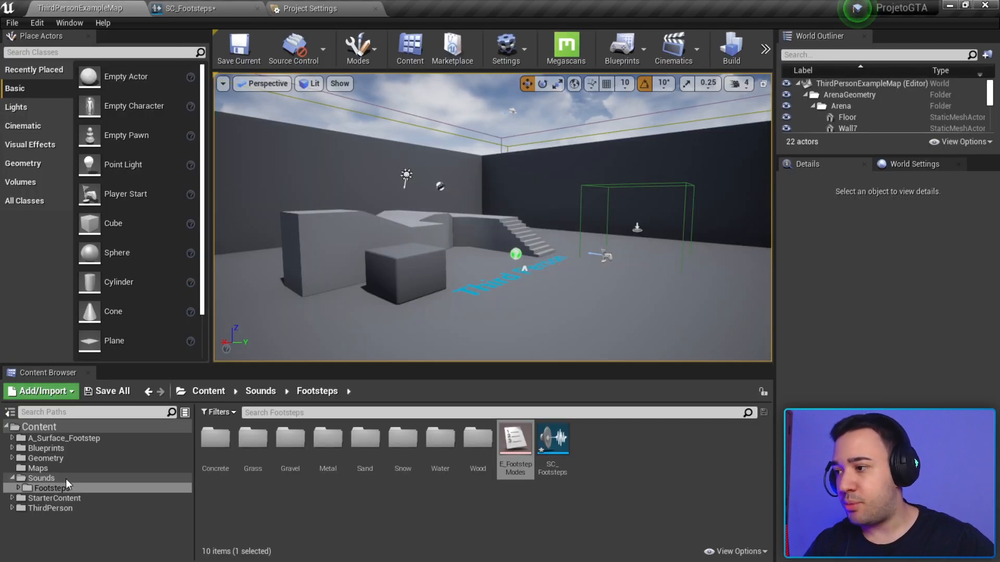
click(87, 487)
click(215, 437)
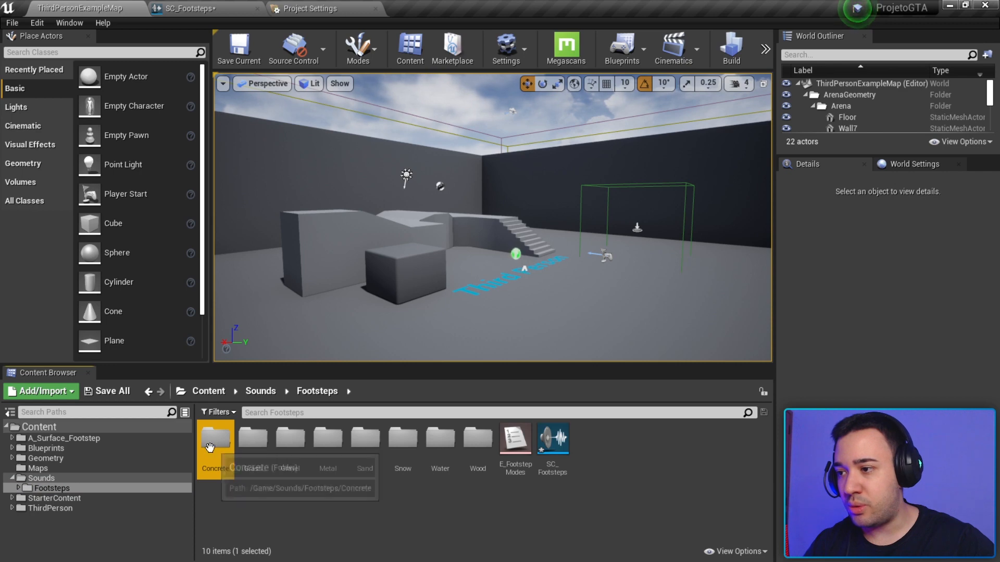
double_click(215, 438)
click(215, 438)
shift+click(402, 438)
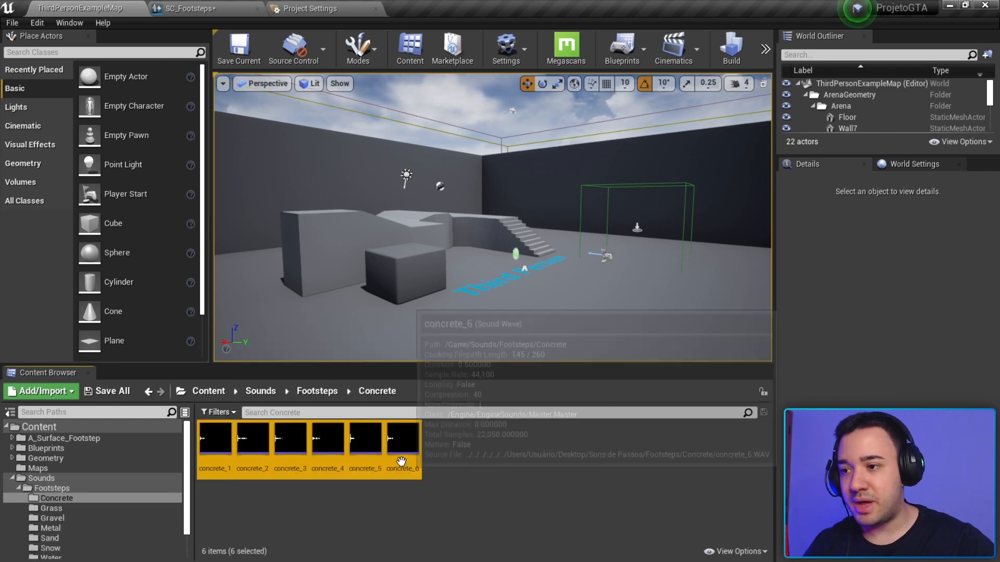
drag(403, 439, 300, 156)
right_drag(404, 226, 561, 274)
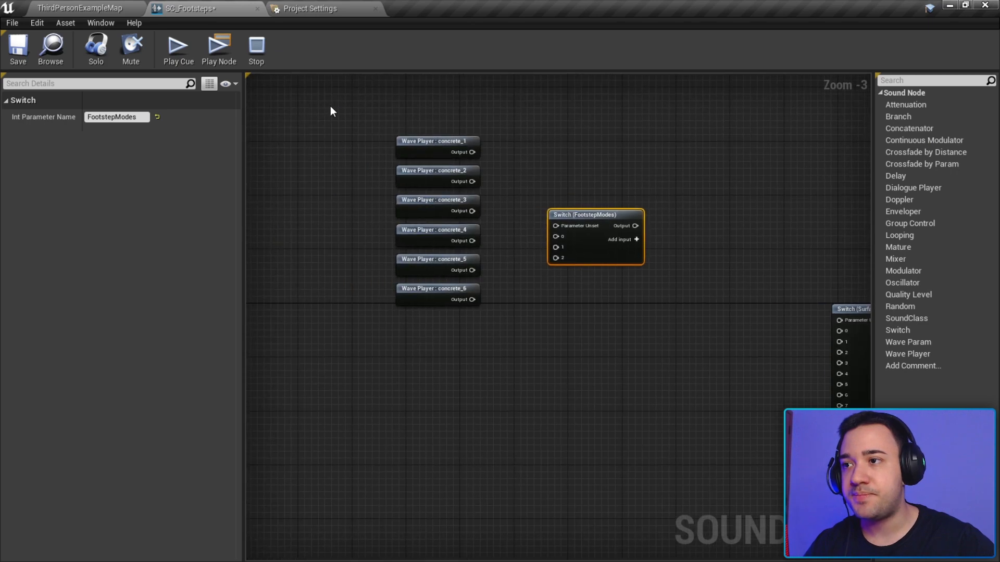
Move the six concrete Wave Players farther left of the FootstepModes Switch to make room between them
drag(322, 103, 350, 293)
drag(292, 124, 411, 307)
click(495, 268)
scroll(412, 172, up, 2)
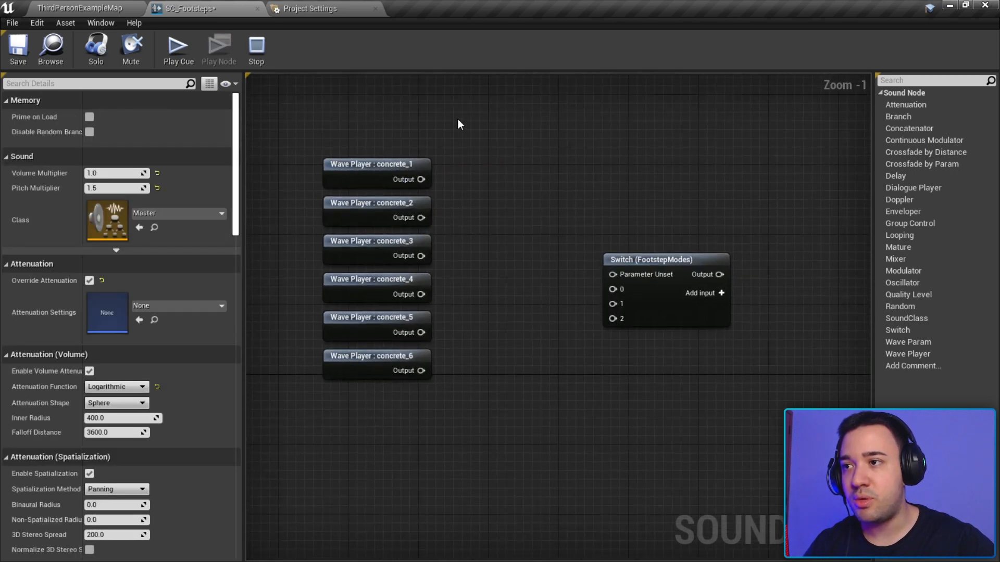
Create a Modulator for each of the six concrete Wave Players and connect each player's output to its own Modulator
right_drag(487, 236, 486, 222)
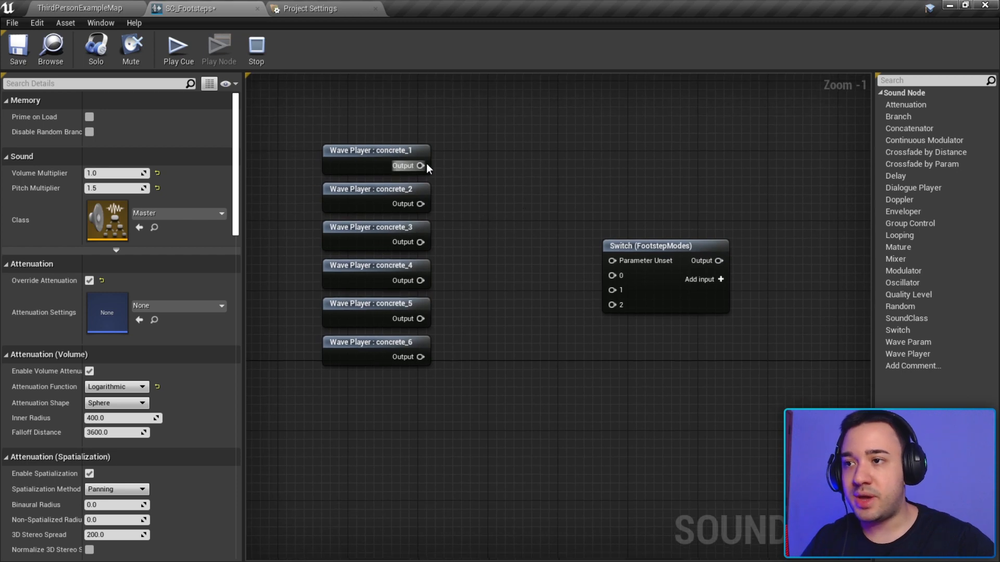
drag(427, 164, 572, 166)
text(modula)
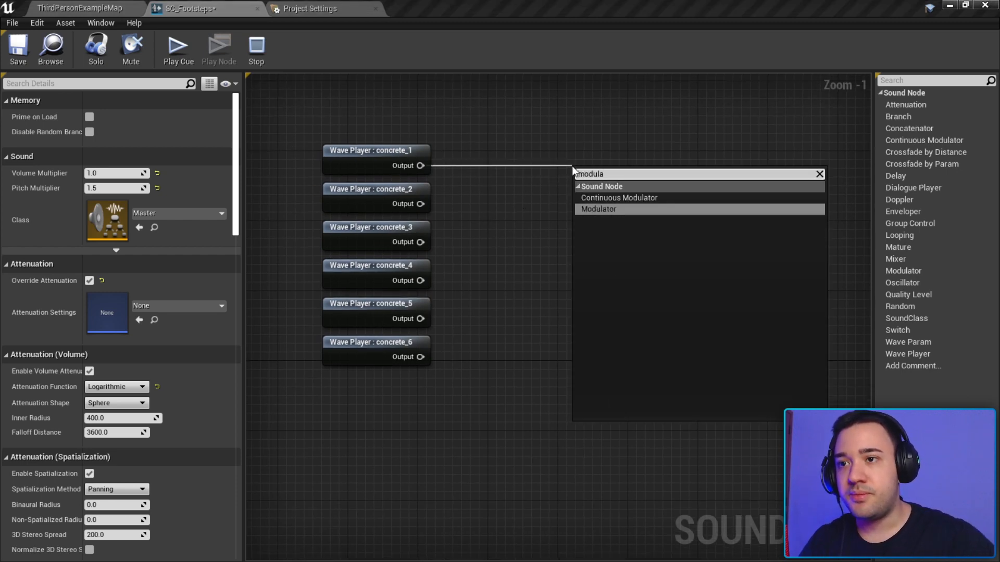
key(Return)
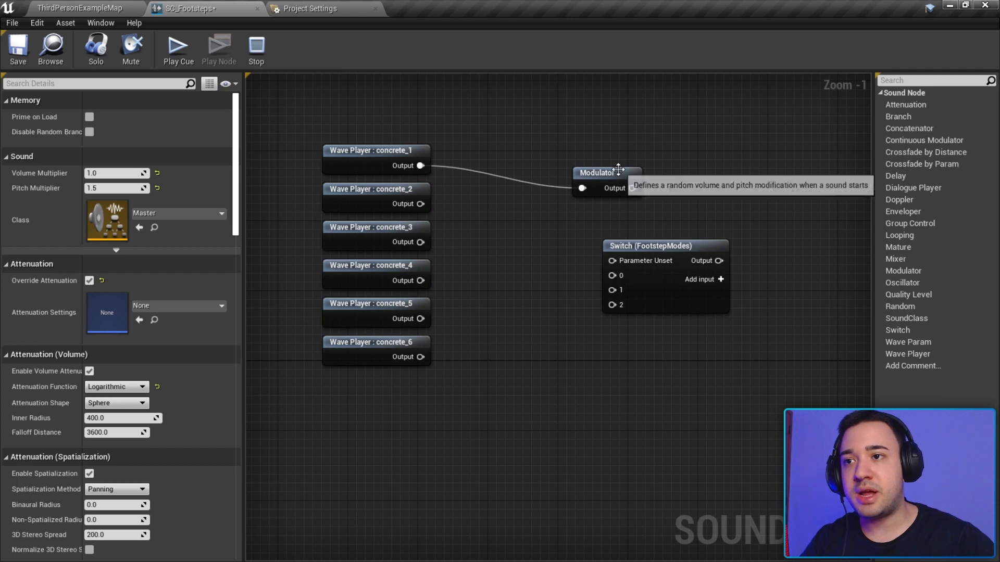
drag(612, 173, 548, 151)
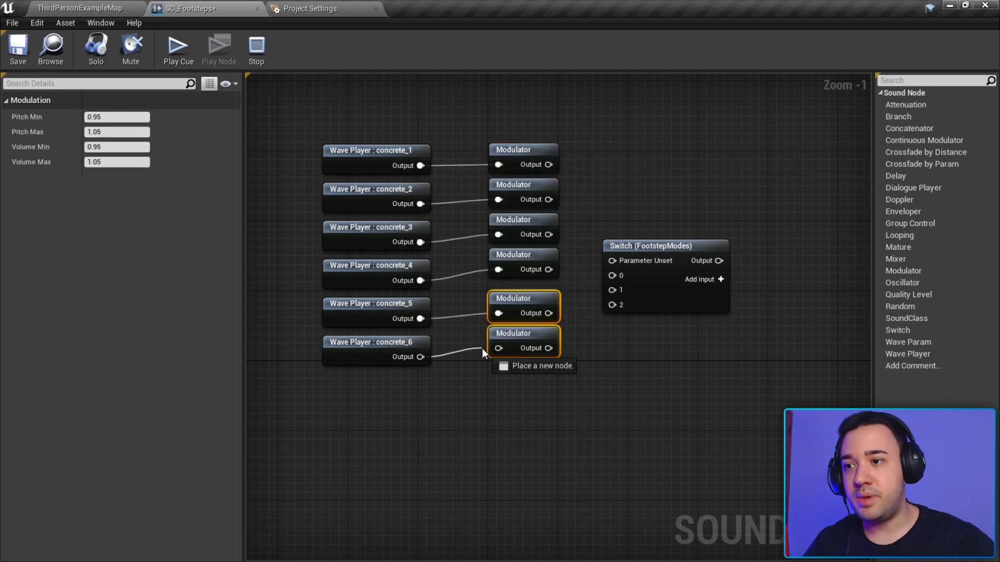
drag(482, 348, 498, 348)
Straighten the connections between the concrete Wave Players and their Modulators so each pair lines up
drag(308, 124, 593, 420)
key(q)
drag(304, 111, 437, 367)
drag(478, 130, 544, 381)
click(517, 349)
click(764, 101)
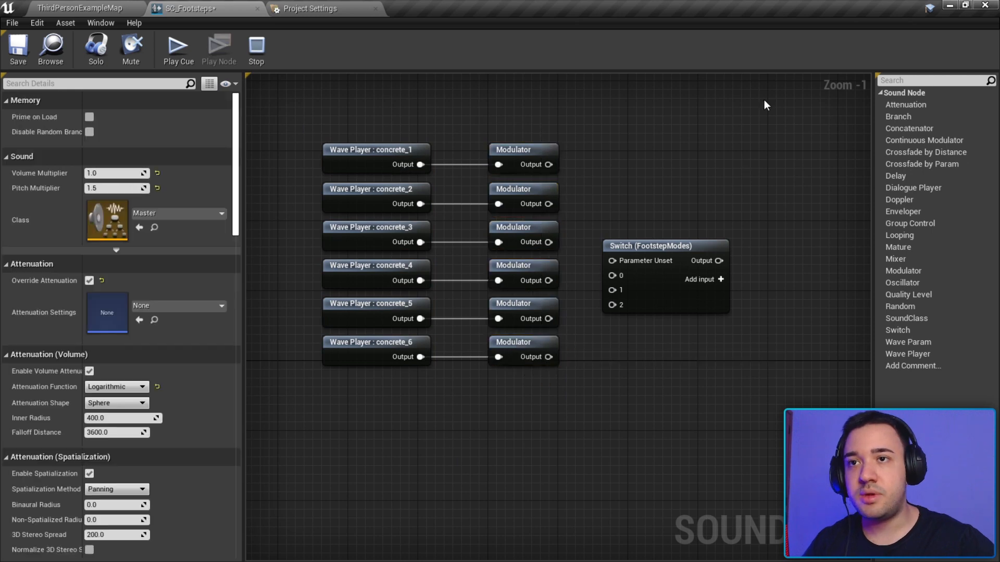
Switch to the Notepad notes and examine the values listed for the Walk/Run, Jump and Land footstep modes
drag(766, 15, 607, 78)
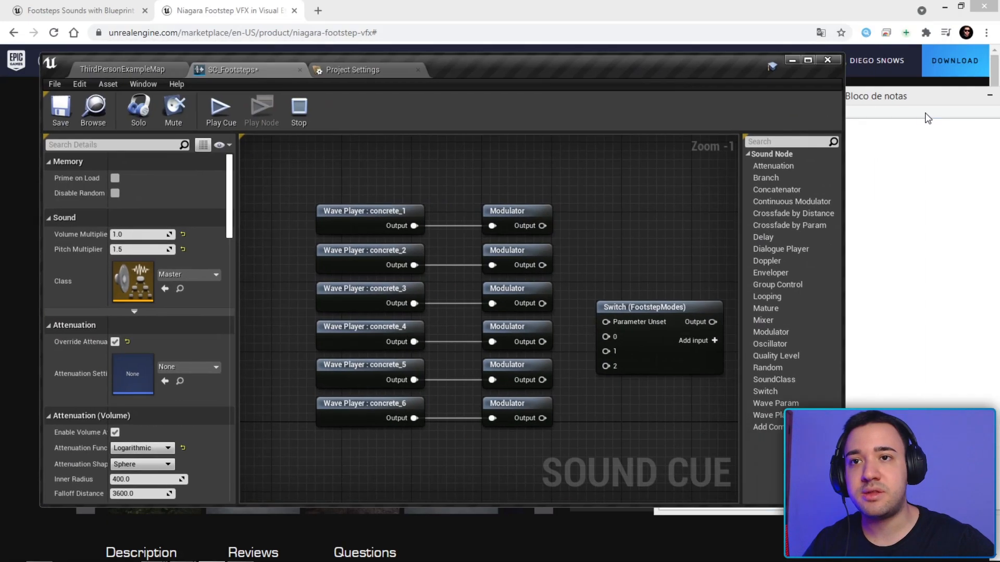
click(888, 112)
click(788, 333)
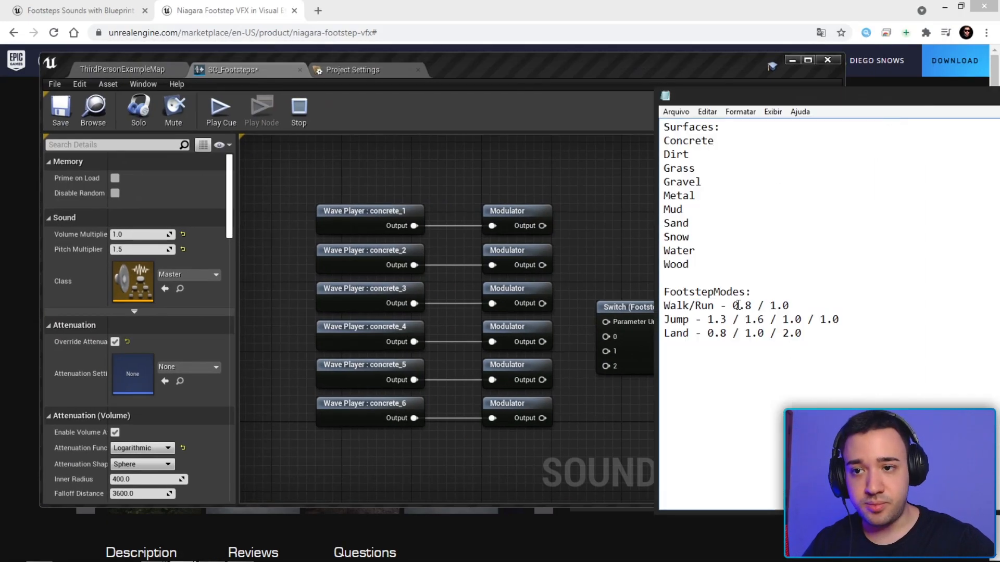
drag(738, 305, 760, 308)
drag(688, 334, 657, 301)
click(679, 324)
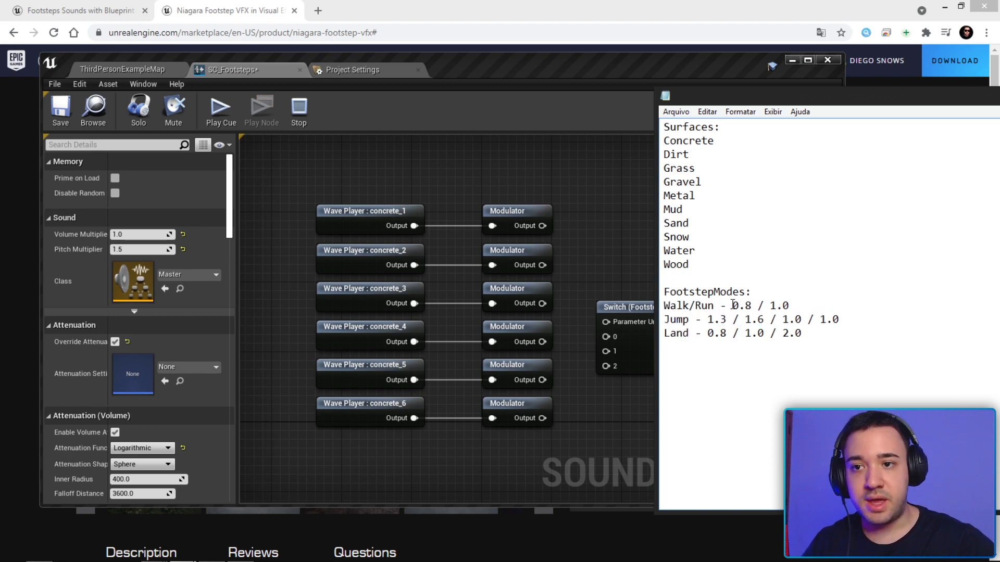
drag(733, 305, 790, 306)
drag(704, 319, 859, 317)
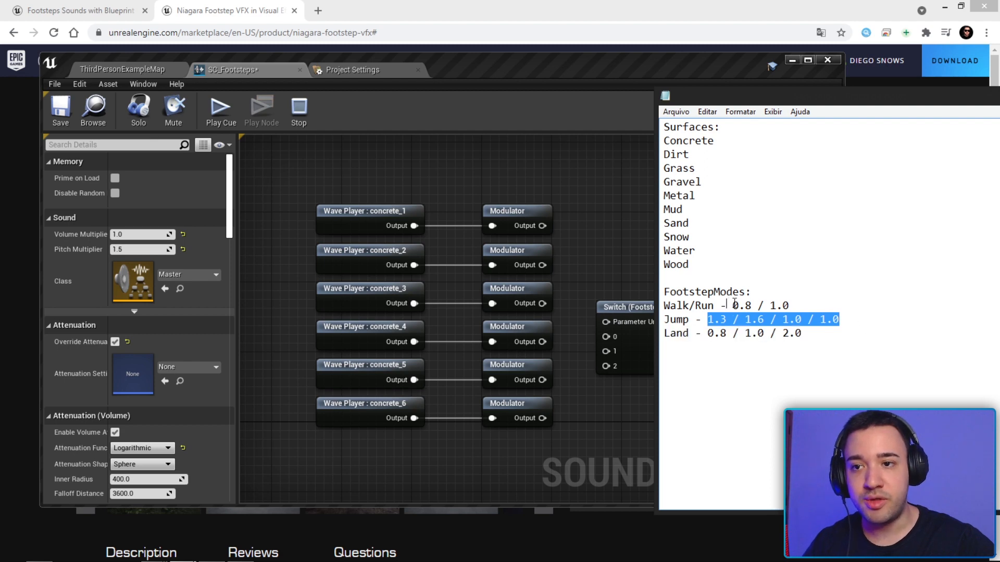
Arrange the sound cue window beside the footstep notes and compare the Walk/Run values with the concrete_1 Modulator's settings
drag(734, 305, 781, 292)
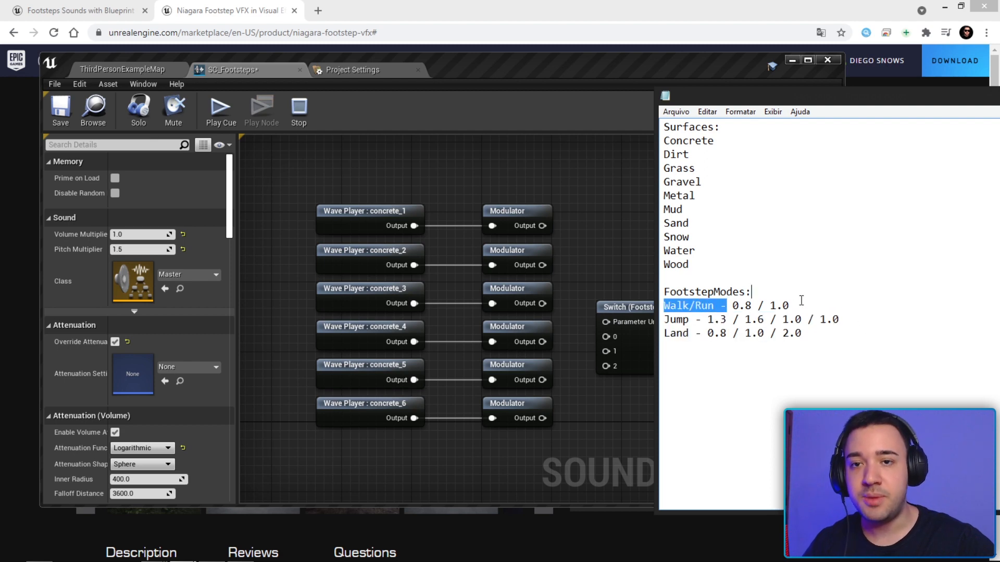
click(537, 210)
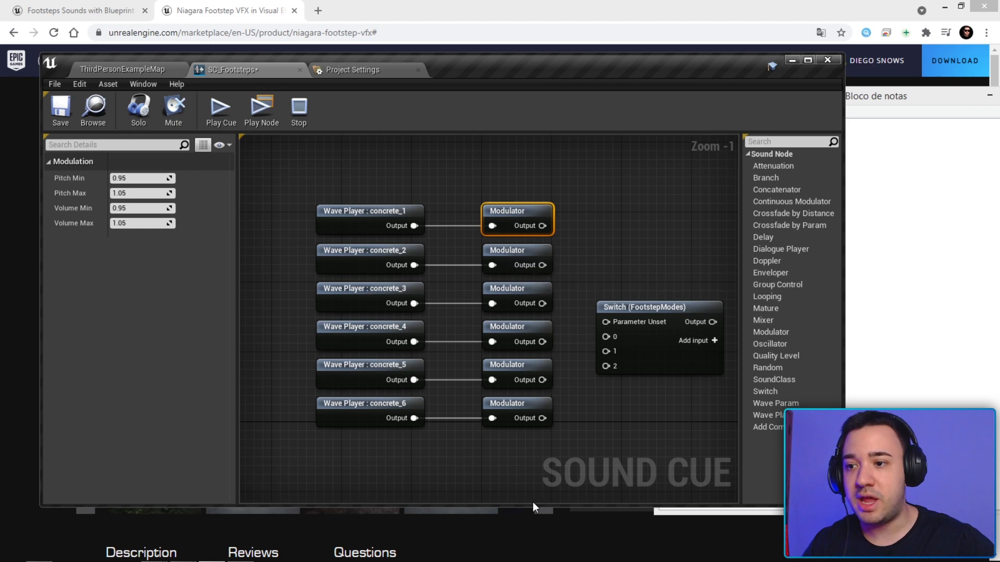
drag(567, 506, 568, 561)
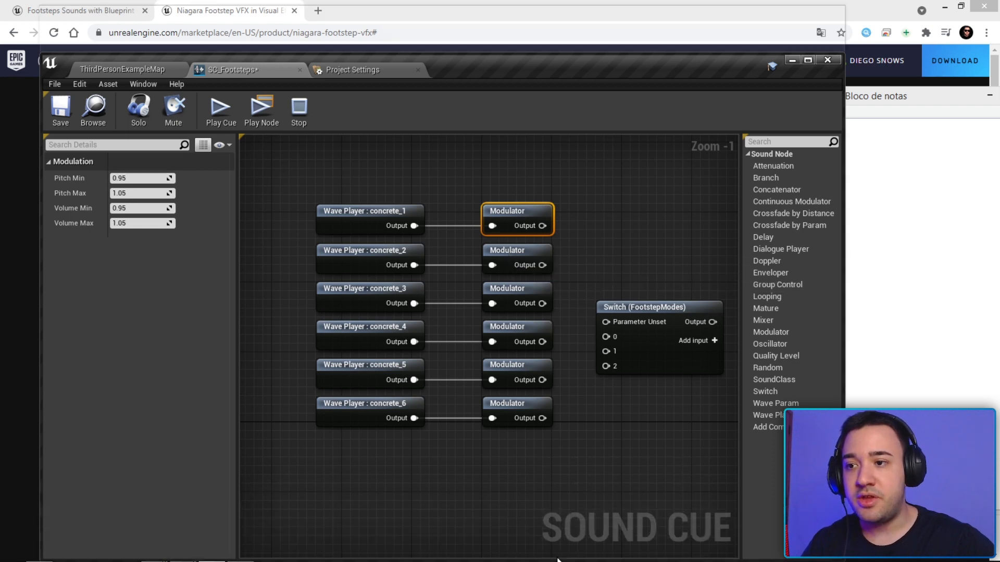
drag(529, 22, 476, 22)
click(871, 247)
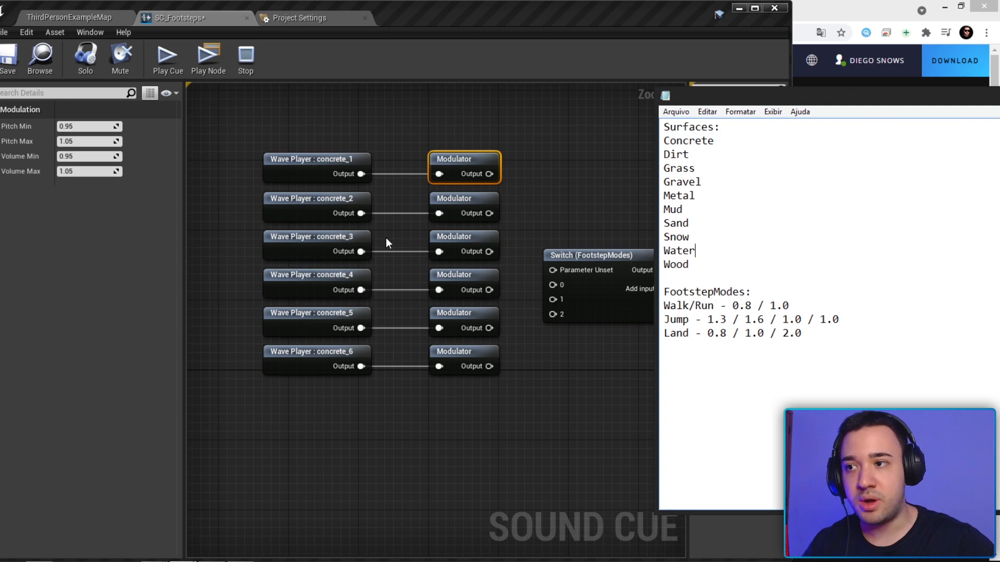
Maximize the sound cue editor and move the Switch (FootstepModes) node farther from the Modulator nodes
drag(247, 129, 520, 411)
scroll(424, 242, down, 2)
scroll(508, 217, up, 3)
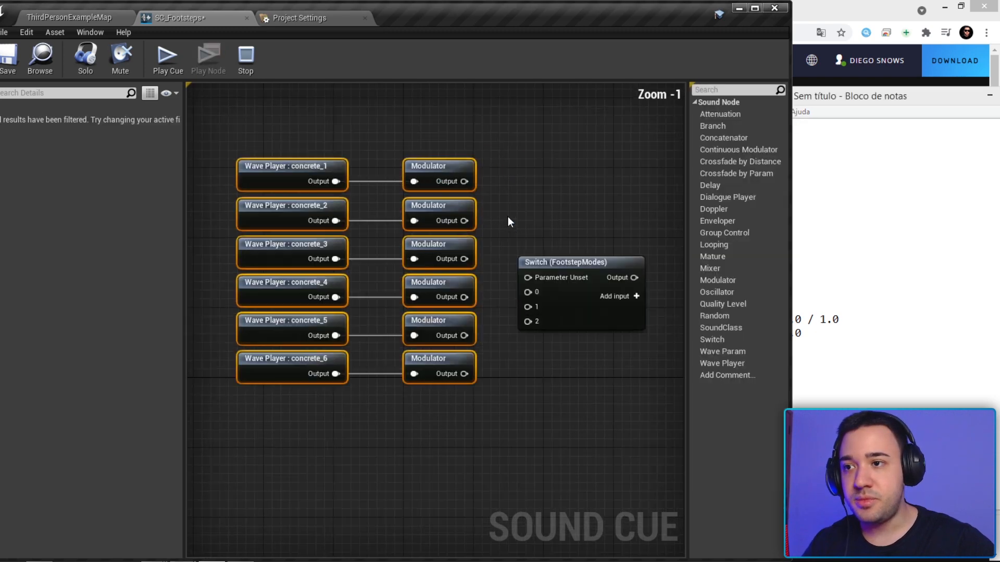
click(474, 180)
drag(456, 176, 575, 202)
right_drag(513, 180, 440, 206)
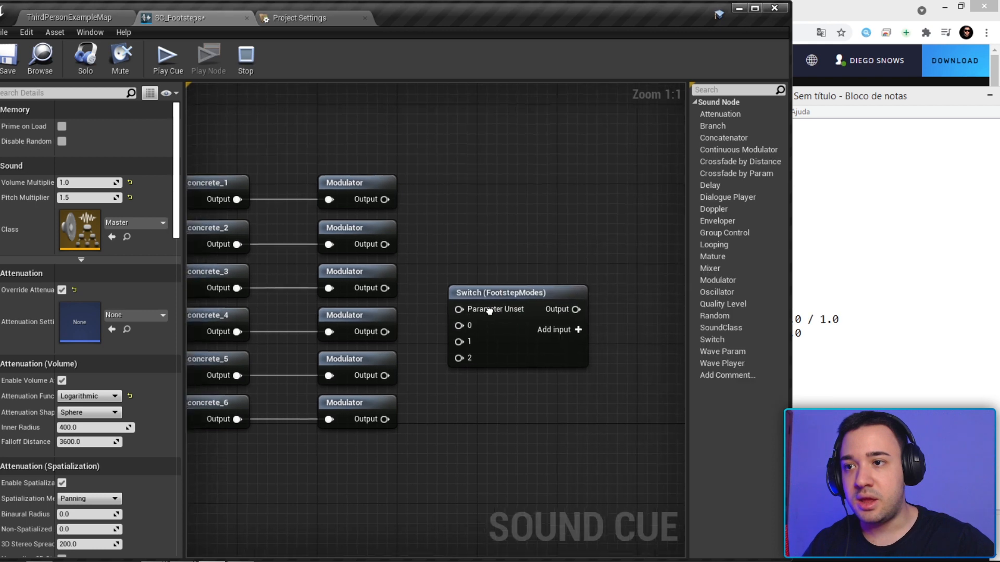
drag(496, 337, 556, 298)
click(756, 7)
click(567, 229)
drag(649, 303, 709, 293)
Add a Random node to the concrete_1 Modulator's output, place it before the FootstepModes switch, and expand it to five inputs
right_drag(447, 184, 527, 140)
drag(523, 149, 567, 161)
text(r)
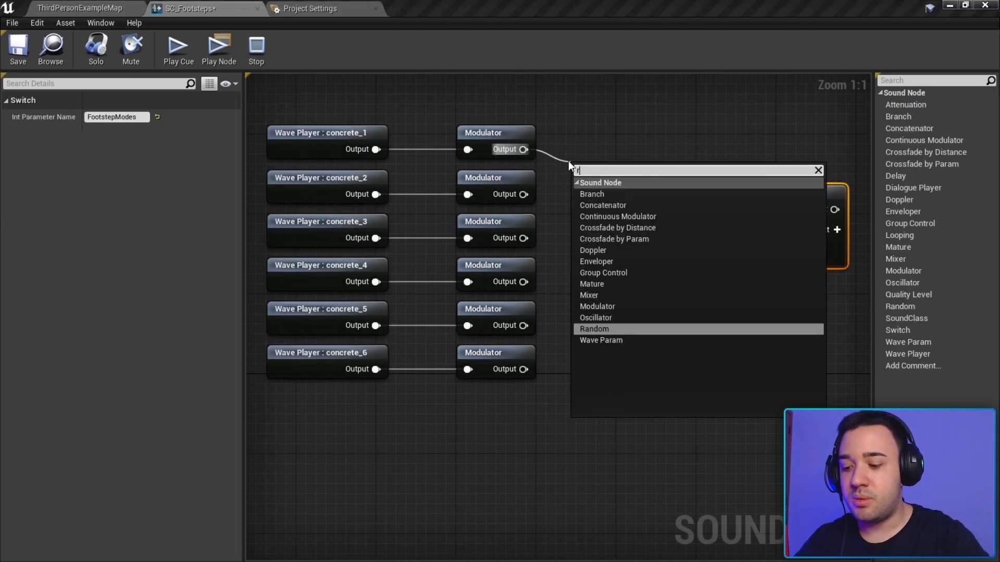
text(andom)
key(Return)
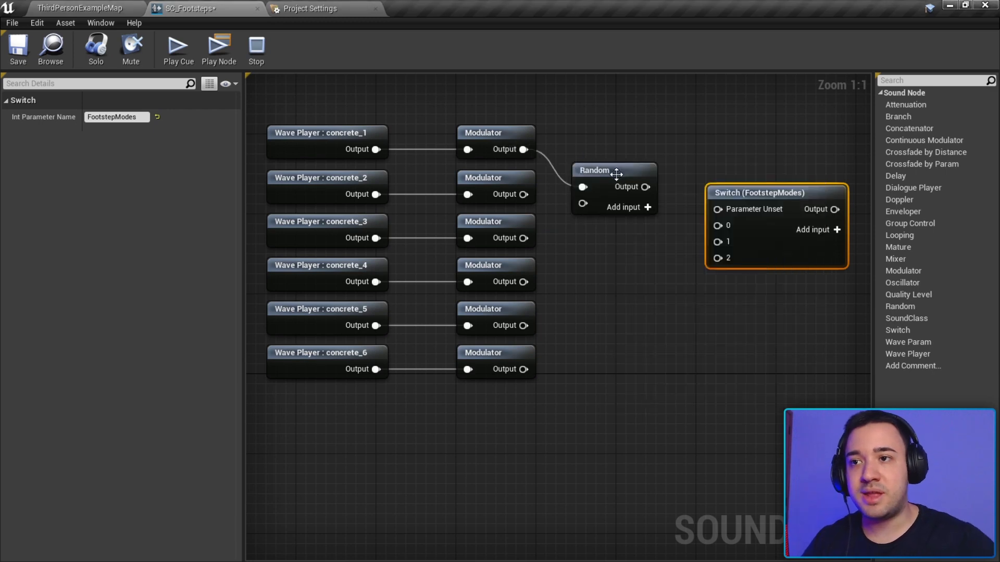
drag(617, 175, 647, 210)
click(682, 230)
click(682, 229)
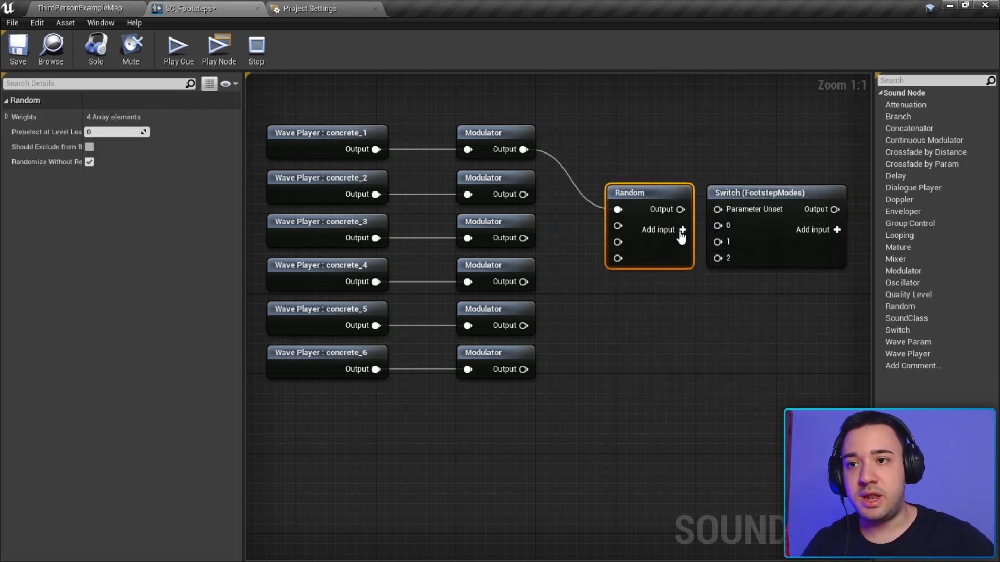
click(682, 229)
Connect the Modulators of concrete_2 to concrete_6 to separate Random node inputs, adding a sixth input
drag(523, 195, 637, 165)
drag(524, 238, 626, 205)
drag(523, 282, 618, 218)
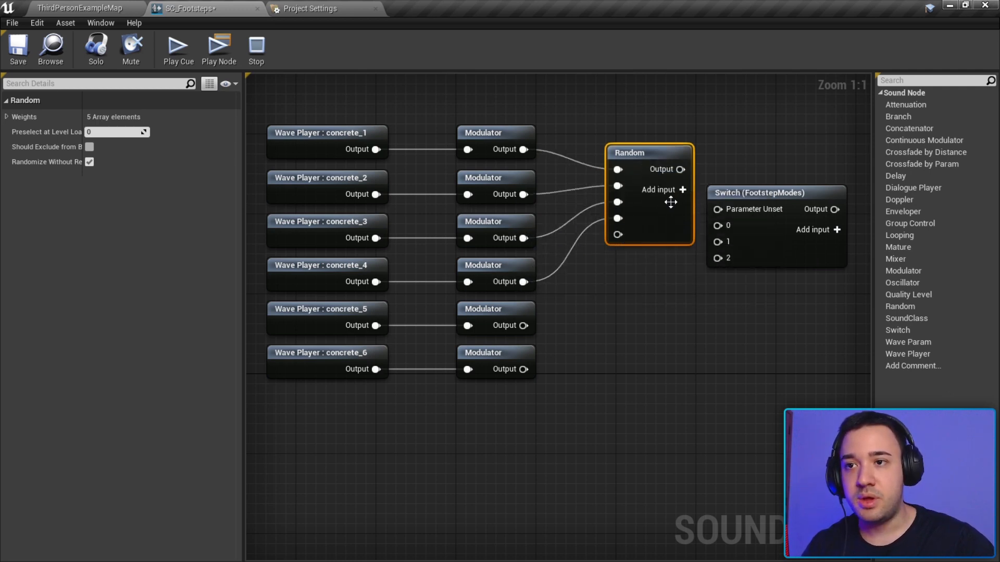
click(682, 190)
drag(524, 325, 618, 235)
drag(524, 369, 642, 300)
Move the Switch (FootstepModes) node farther away from the Random node to free up space
right_drag(487, 221, 521, 227)
drag(339, 106, 515, 406)
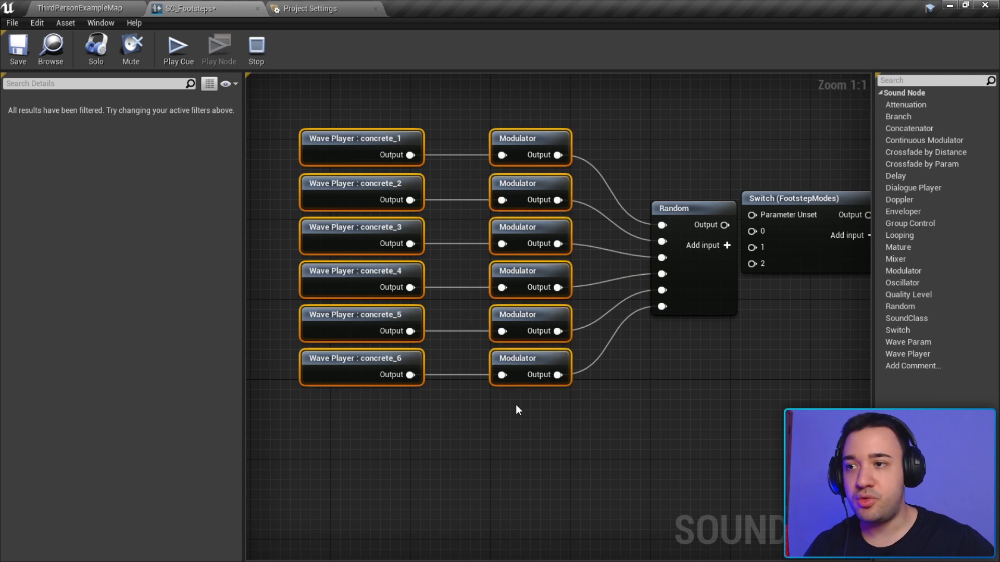
right_drag(774, 312, 521, 321)
drag(576, 268, 644, 258)
right_drag(456, 330, 664, 318)
drag(661, 281, 659, 272)
right_drag(565, 293, 614, 311)
Select the concrete Wave Players, Modulators and Random node together and move them farther from the FootstepModes switch
scroll(608, 294, down, 1)
drag(364, 138, 417, 419)
drag(299, 111, 413, 409)
drag(518, 119, 593, 456)
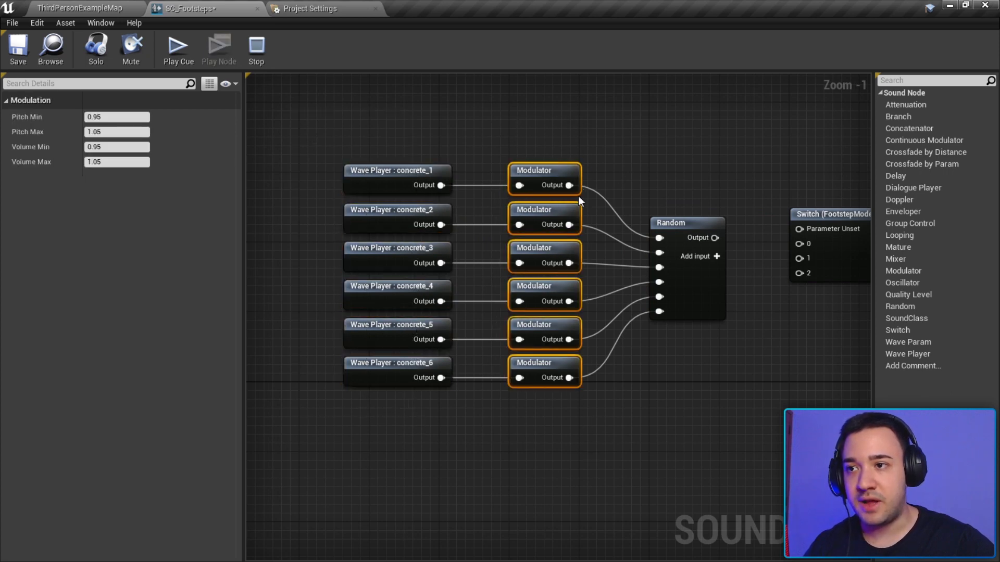
drag(446, 153, 735, 423)
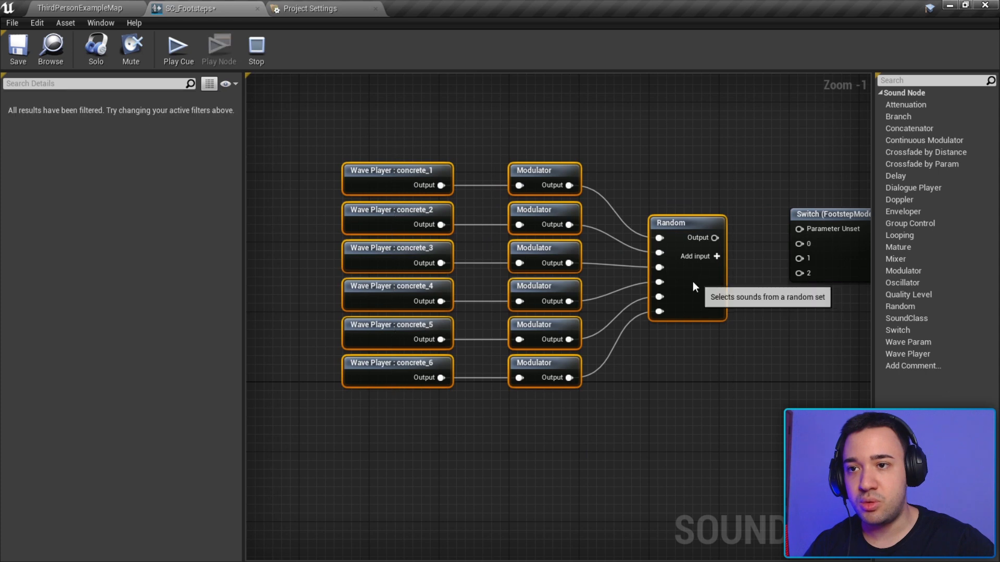
drag(693, 281, 638, 272)
Enclose the concrete Wave Players, Modulators and Random node in a comment box titled Walk/Run
drag(282, 116, 646, 421)
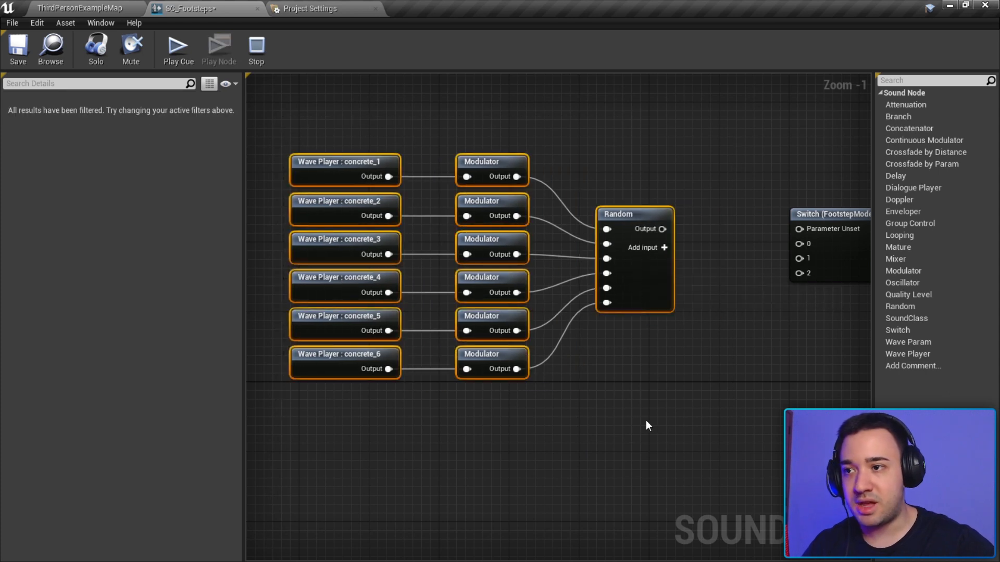
key(c)
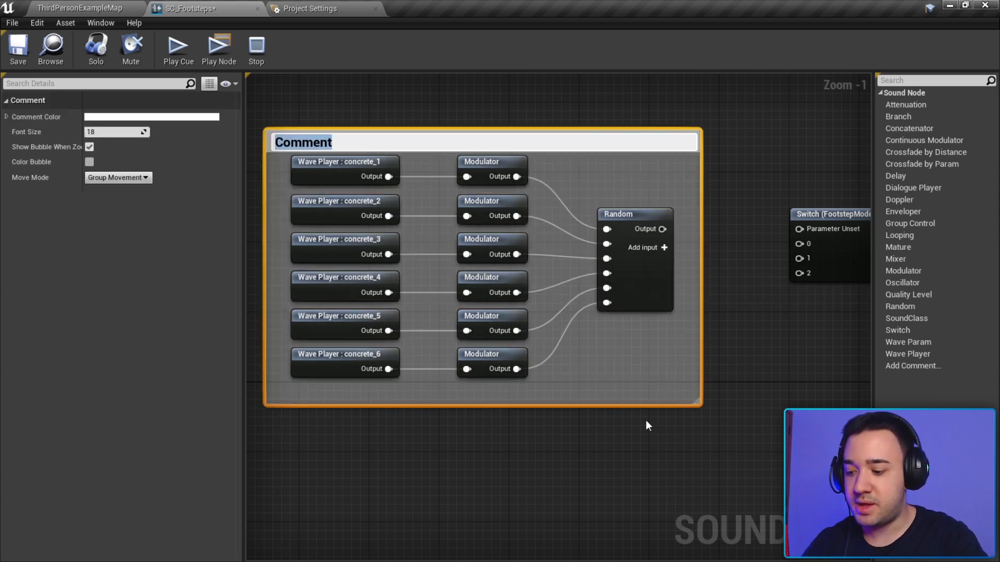
text(Walk/Run)
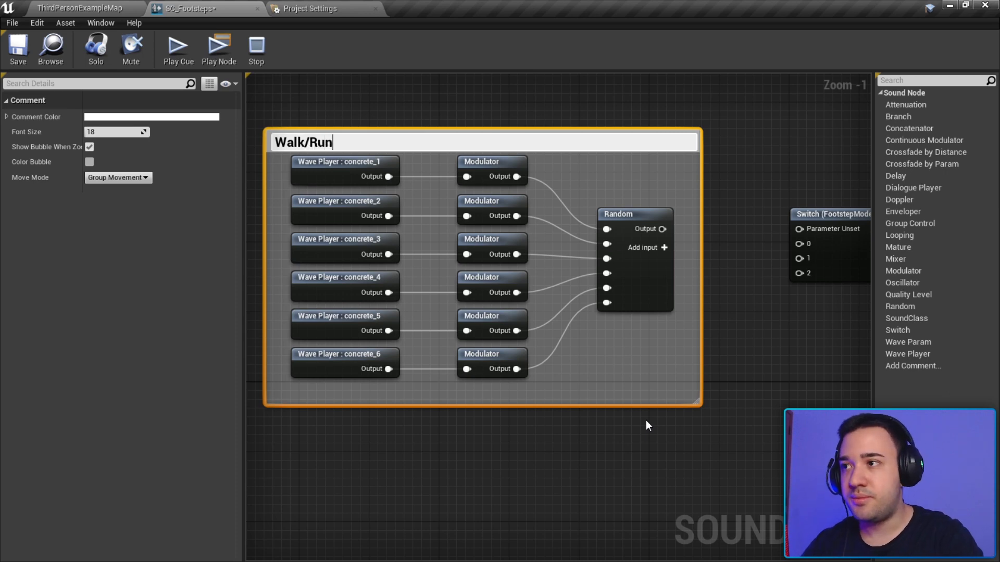
key(Return)
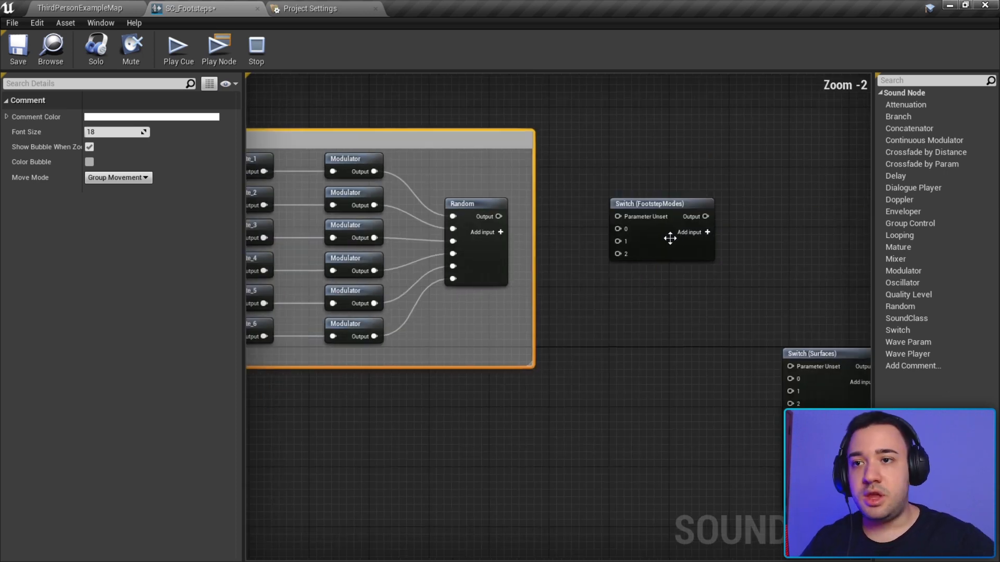
Connect the Random node's output to both the 0 and Parameter Unset inputs of the FootstepModes switch
drag(670, 238, 654, 237)
right_drag(553, 232, 614, 223)
scroll(614, 222, up, 1)
drag(552, 199, 672, 214)
drag(551, 199, 671, 199)
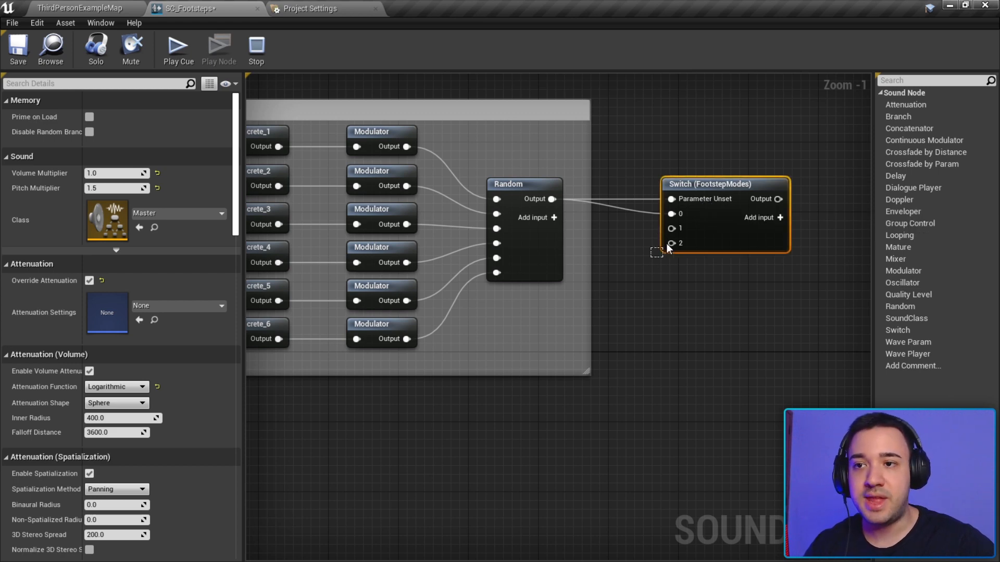
Examine the FootstepModes switch inputs, the Surfaces switch and the node chain inside the Walk/Run group
click(677, 213)
mouse_move(669, 209)
mouse_down()
mouse_move(676, 225)
mouse_move(674, 208)
mouse_move(652, 191)
mouse_move(682, 203)
mouse_up()
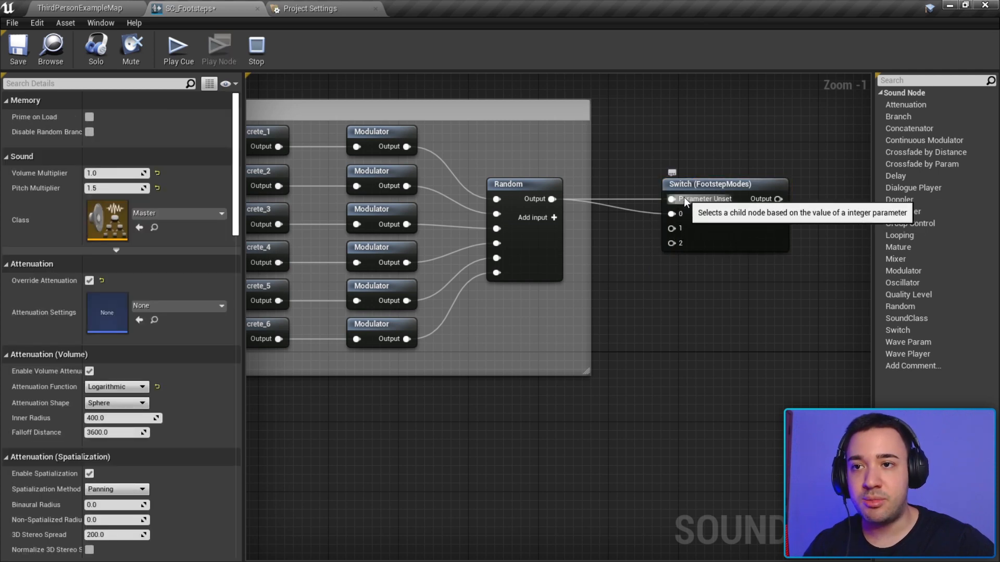
click(682, 218)
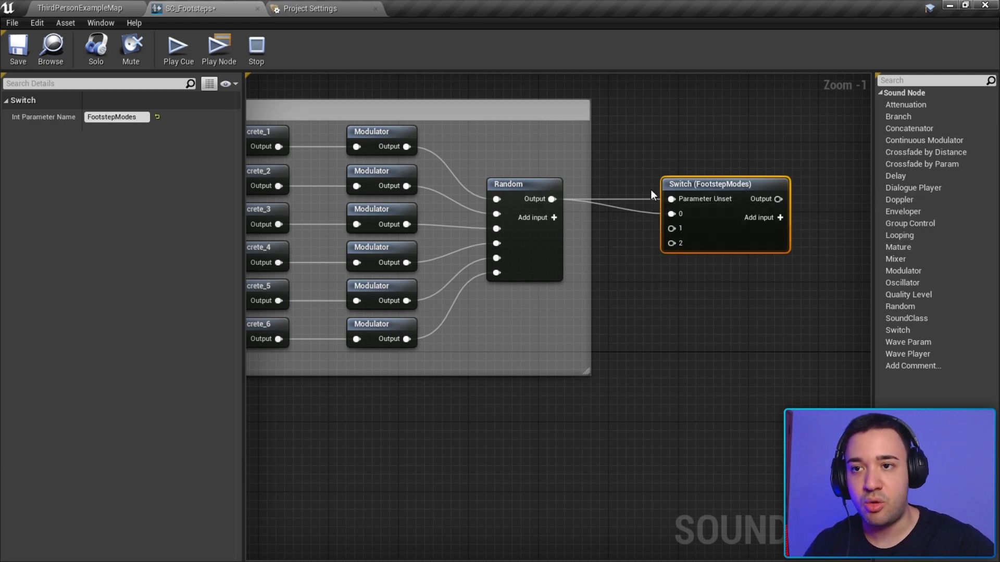
scroll(651, 189, down, 2)
right_drag(705, 269, 636, 291)
scroll(658, 206, up, 2)
scroll(575, 331, down, 2)
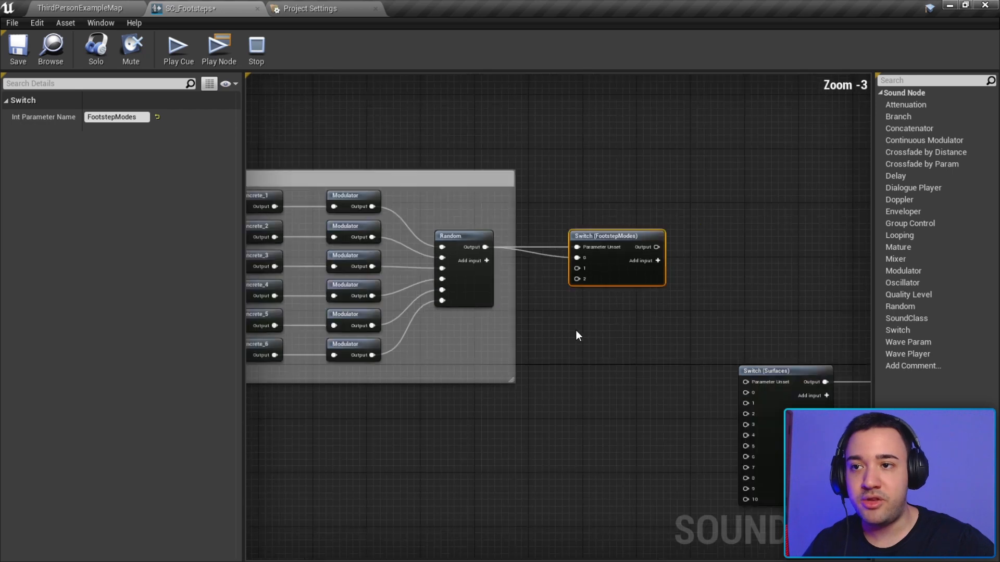
right_drag(575, 330, 623, 329)
scroll(716, 303, up, 2)
right_drag(659, 252, 602, 170)
scroll(552, 170, down, 2)
right_drag(389, 170, 517, 252)
scroll(502, 239, up, 1)
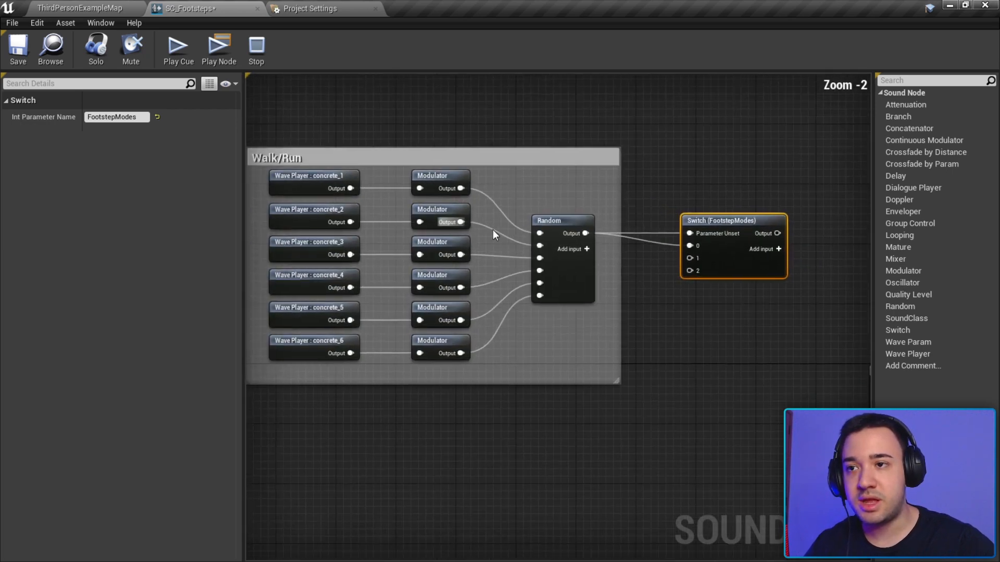
right_drag(552, 425, 624, 408)
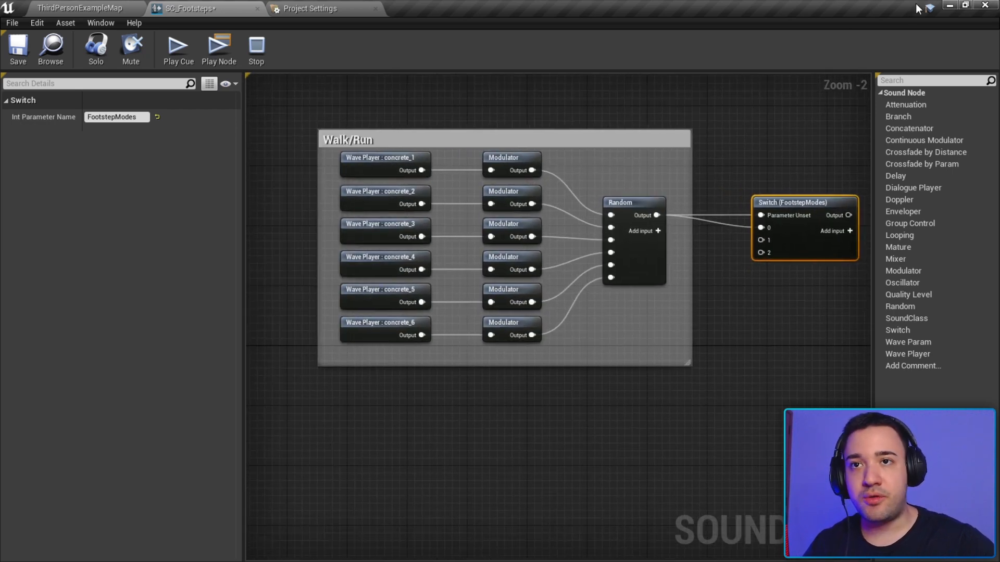
Show the notes beside the sound cue window and check the Walk/Run values against the concrete_1 Modulator
drag(918, 8, 577, 100)
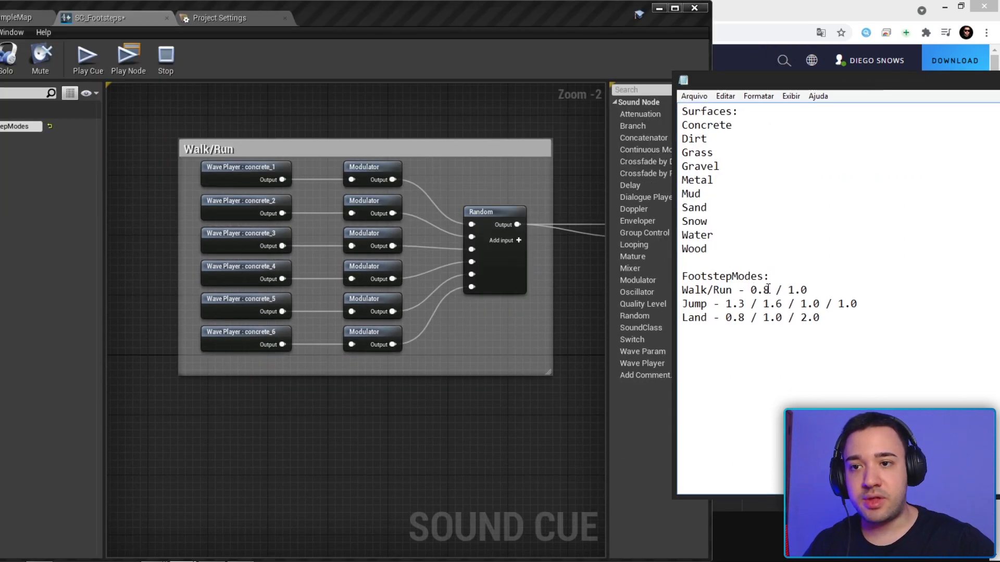
click(416, 176)
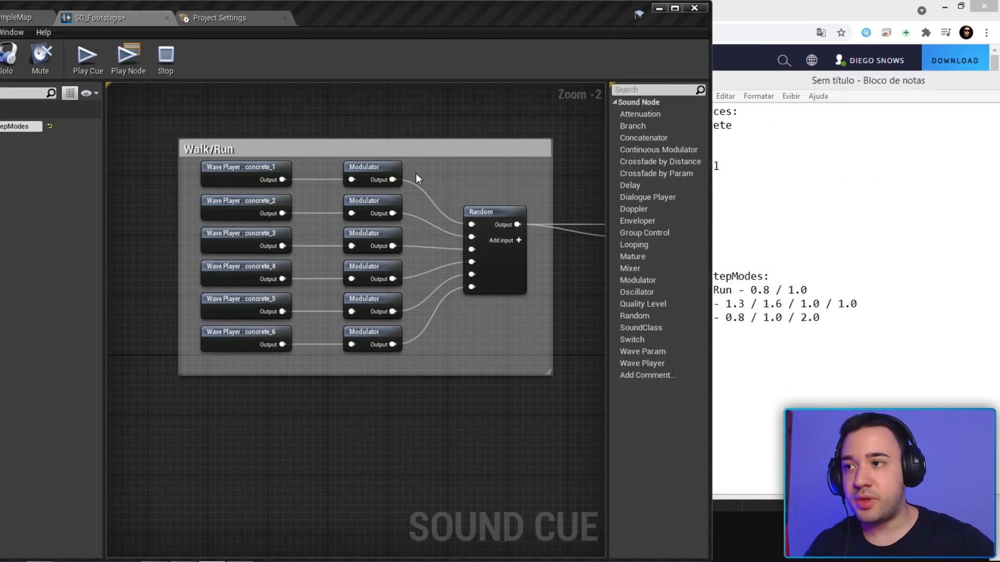
right_drag(416, 176, 439, 219)
click(382, 201)
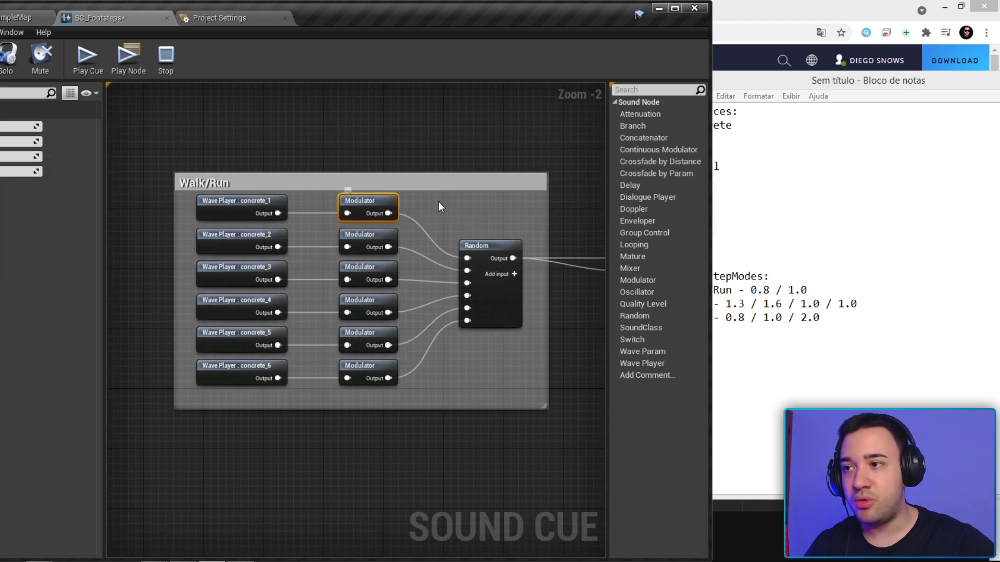
right_drag(334, 229, 322, 271)
click(851, 304)
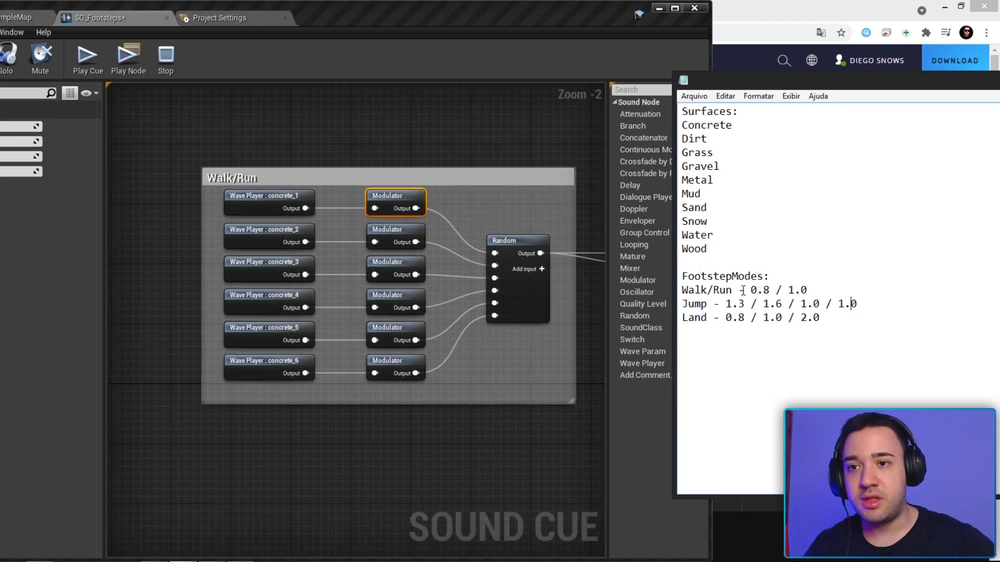
right_drag(311, 176, 338, 181)
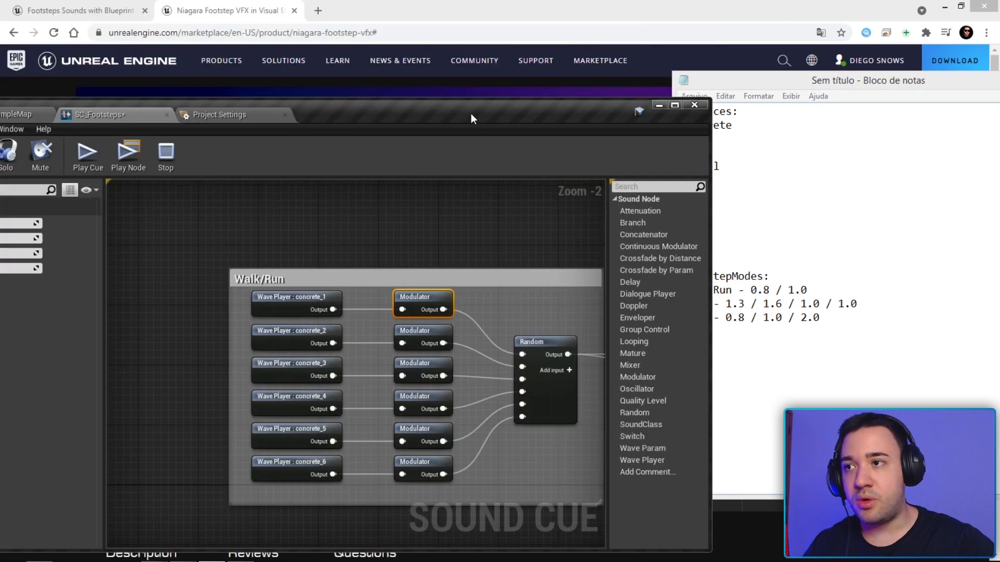
Set the concrete_1 Modulator's pitch range to 0.8–1.0 and its volume range to 0.8–1.0 in the maximized editor
double_click(470, 114)
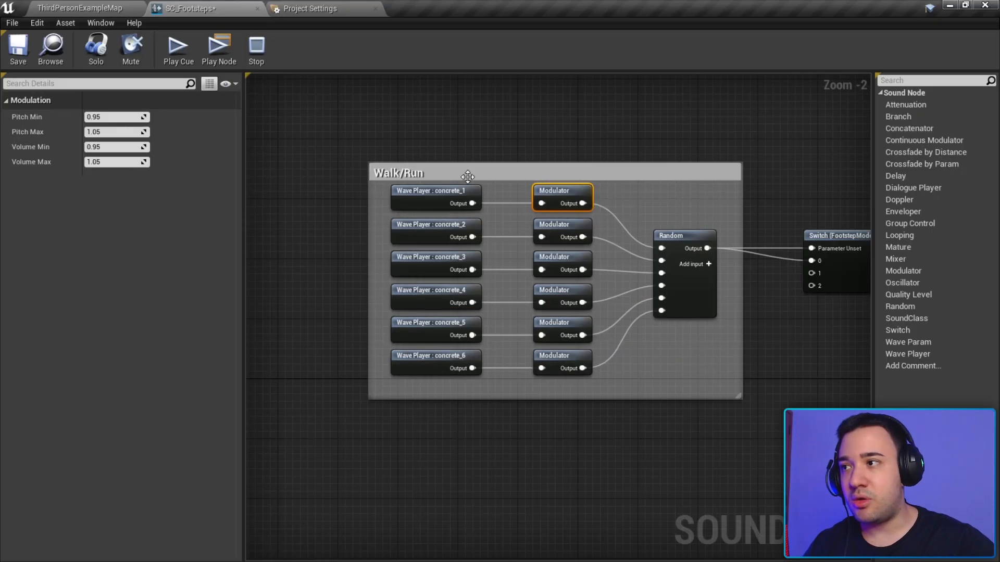
click(112, 117)
text(0.8)
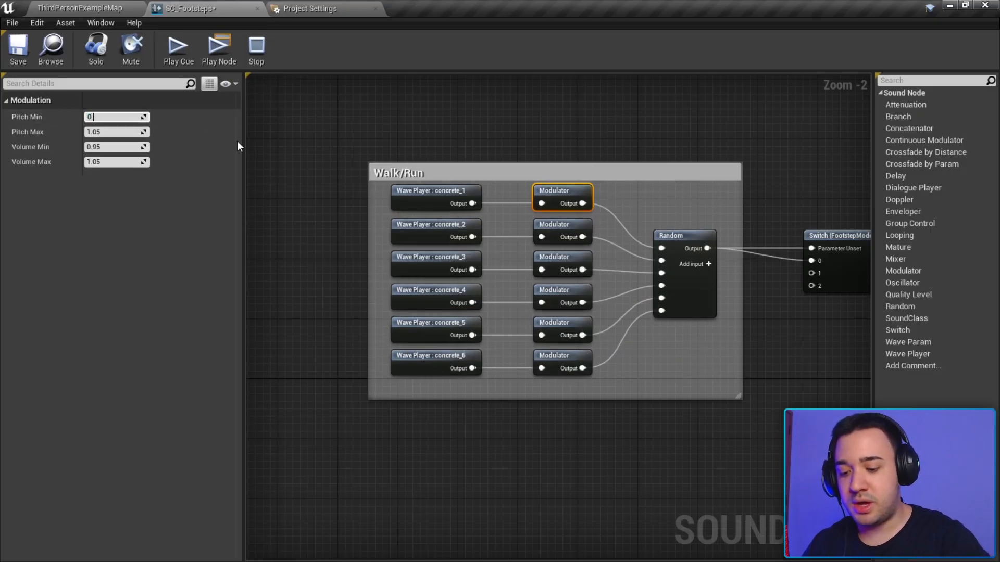
key(Return)
key(Tab)
text(1.0)
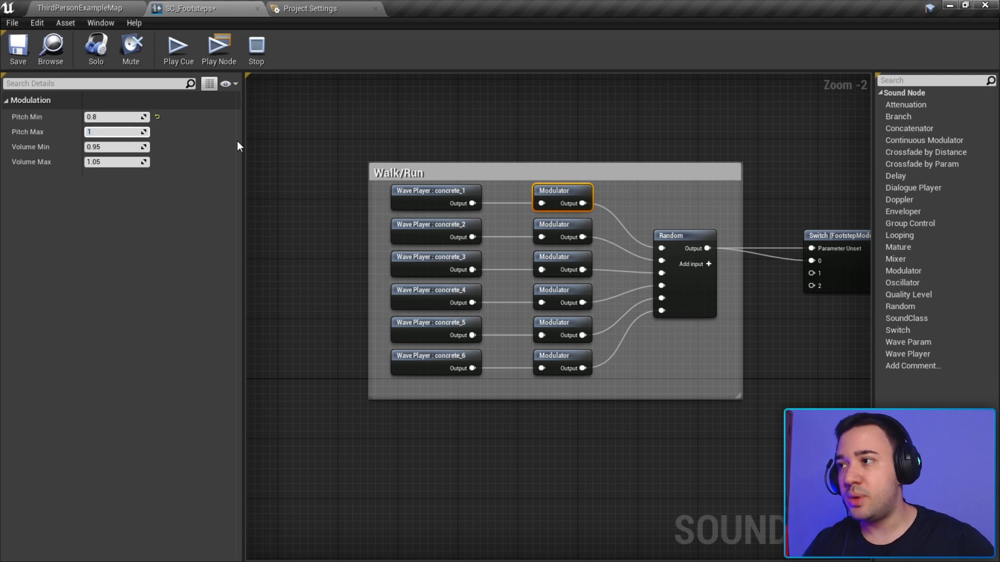
key(Tab)
text(0.8)
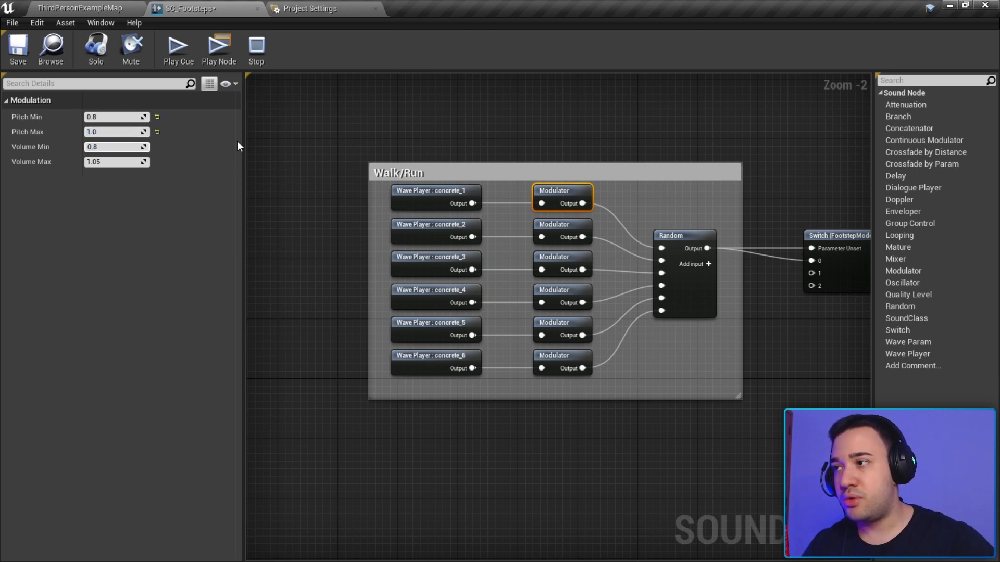
key(Tab)
text(1.0)
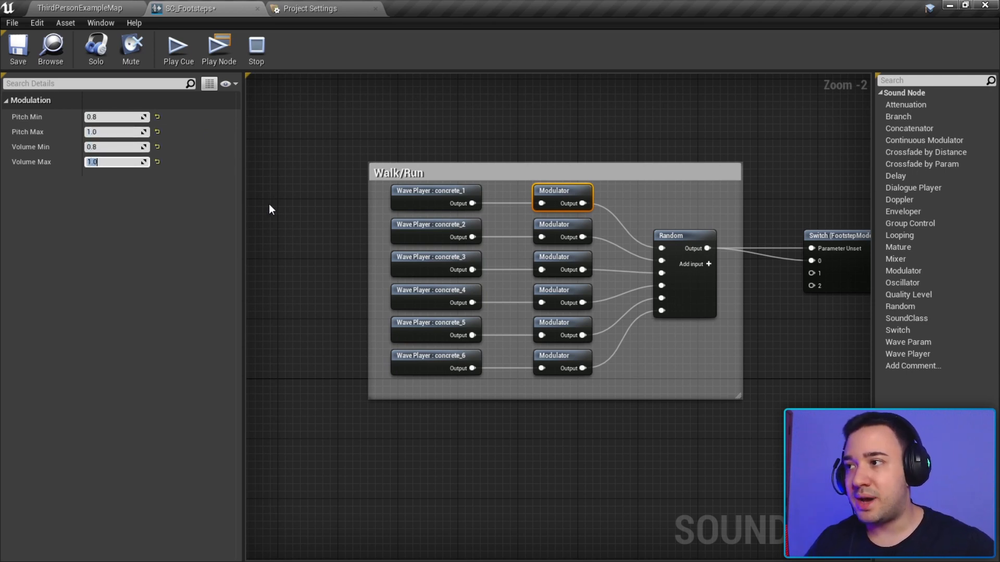
Delete the Modulators of concrete_2 to concrete_6 and select the remaining concrete_1 Modulator
drag(520, 214, 601, 385)
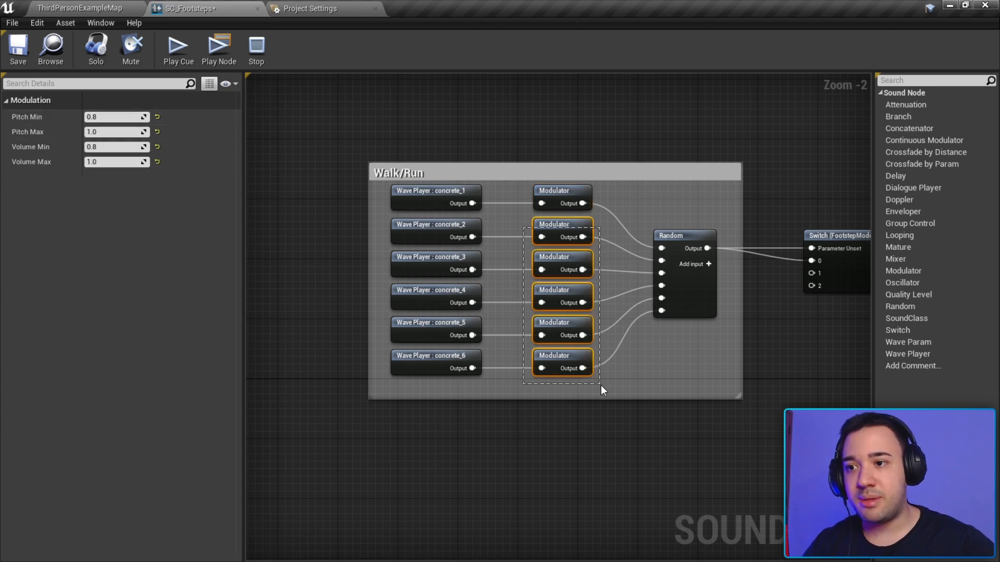
key(Delete)
click(554, 194)
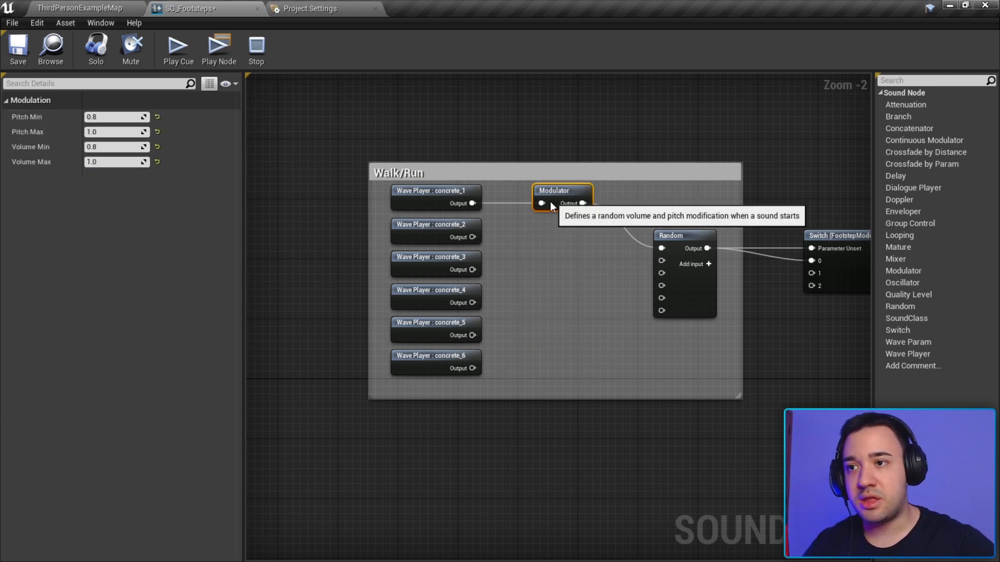
Copy the concrete_1 Modulator for concrete_2 to concrete_6 and wire each copy between its wave player and the Walk/Run Random node
key(ctrl+c)
key(ctrl+v)
drag(472, 237, 661, 260)
drag(582, 270, 662, 274)
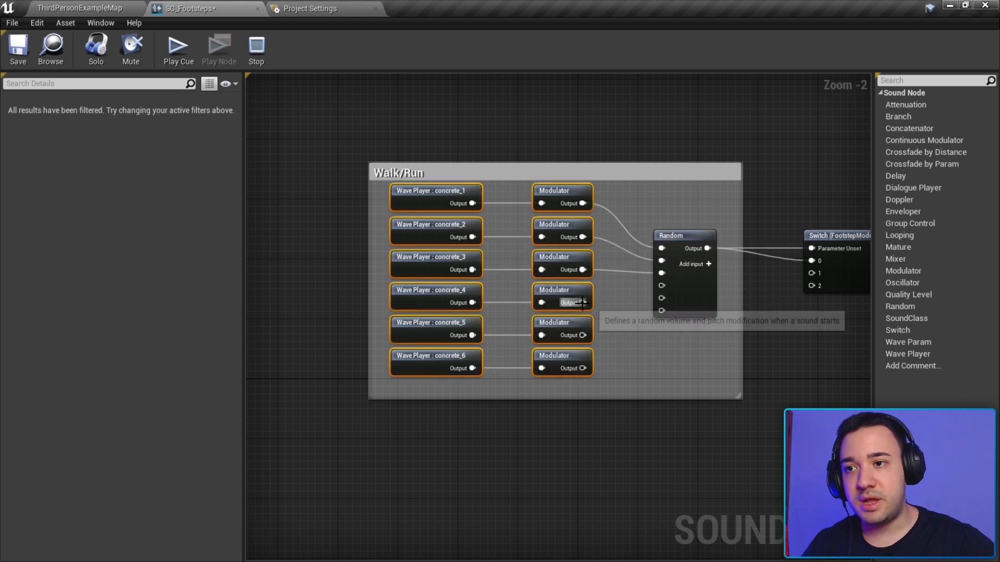
drag(583, 303, 662, 285)
drag(582, 335, 660, 298)
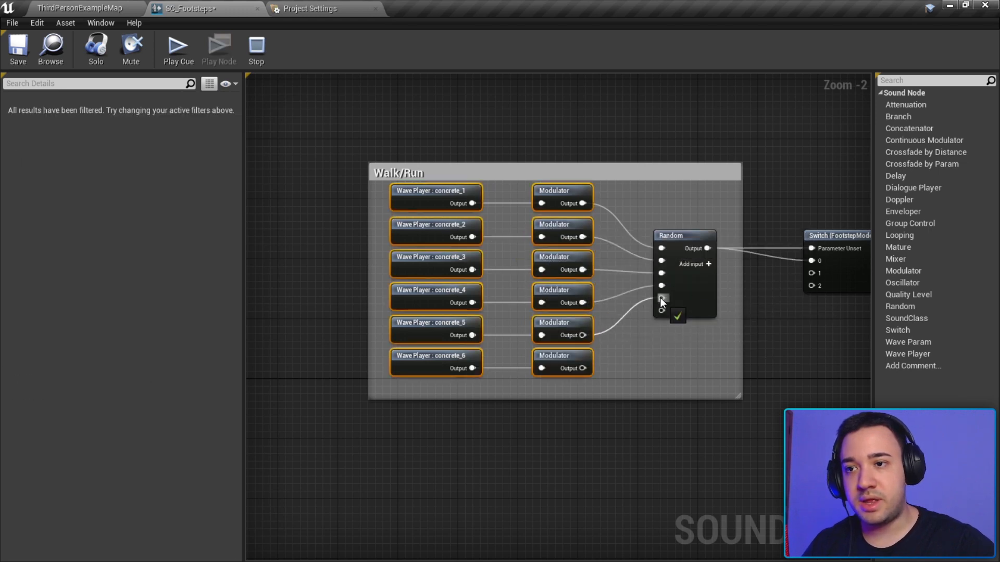
drag(583, 368, 661, 311)
click(632, 335)
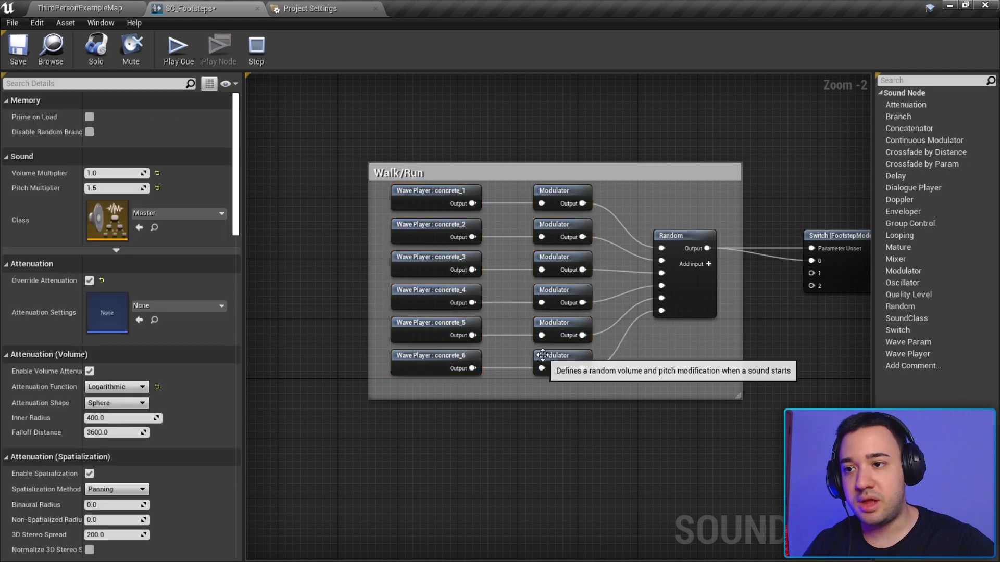
Check the pitch and volume ranges of the concrete_6 Modulator in the Walk/Run group
click(545, 358)
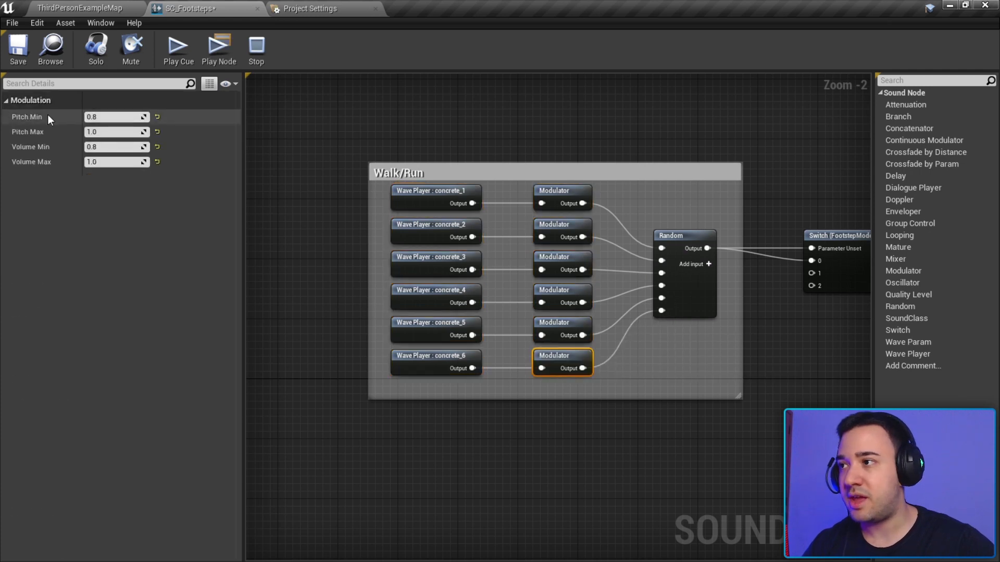
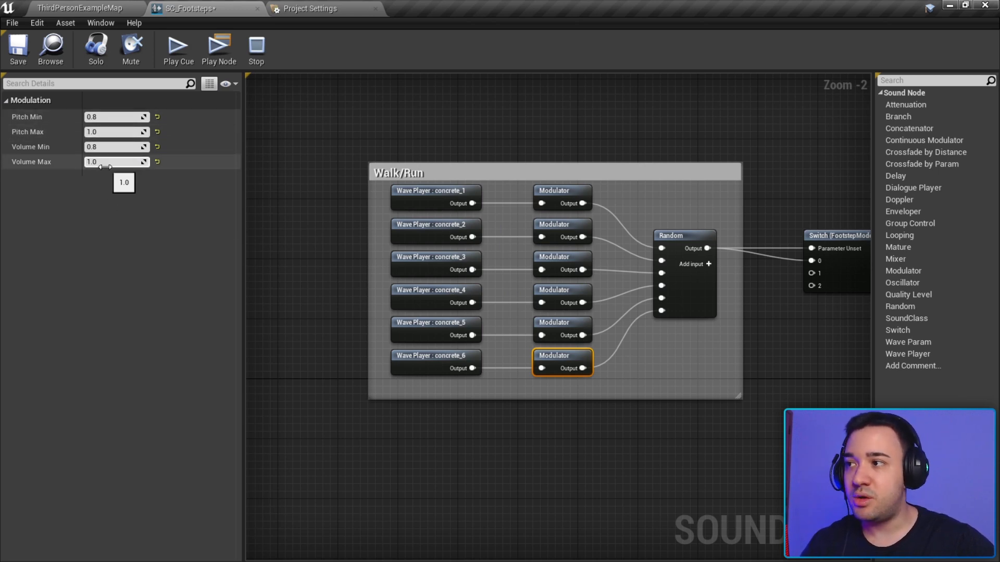
right_drag(496, 323, 451, 322)
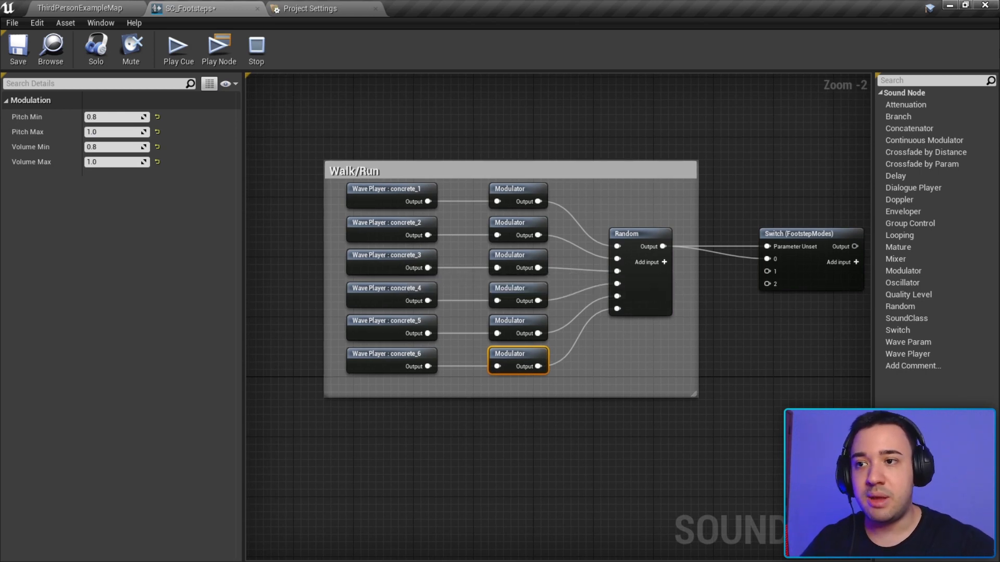
click(599, 130)
right_drag(502, 300, 465, 291)
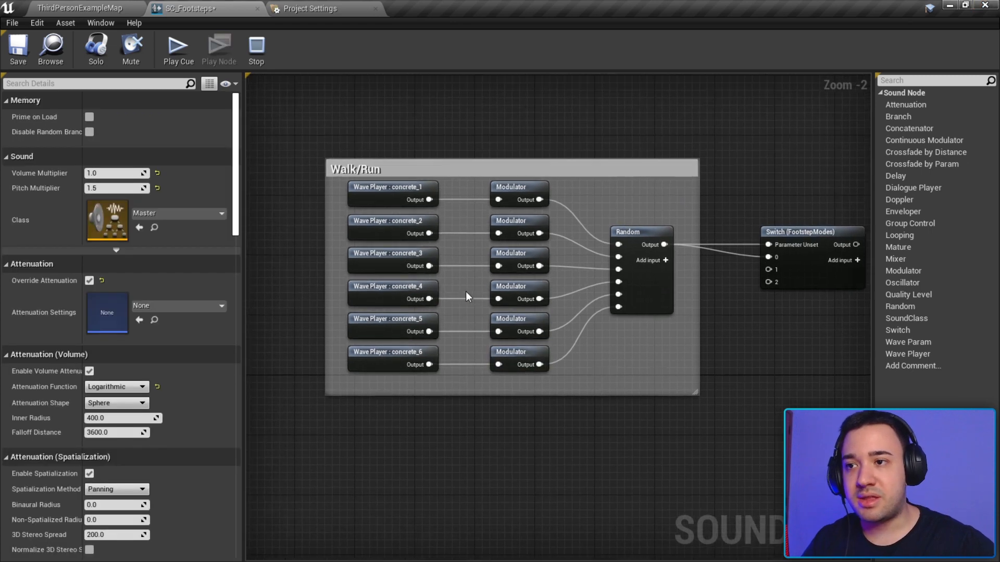
Preview the sound of the Walk/Run group's Random node
right_drag(590, 256, 519, 251)
click(571, 284)
right_drag(617, 280, 662, 308)
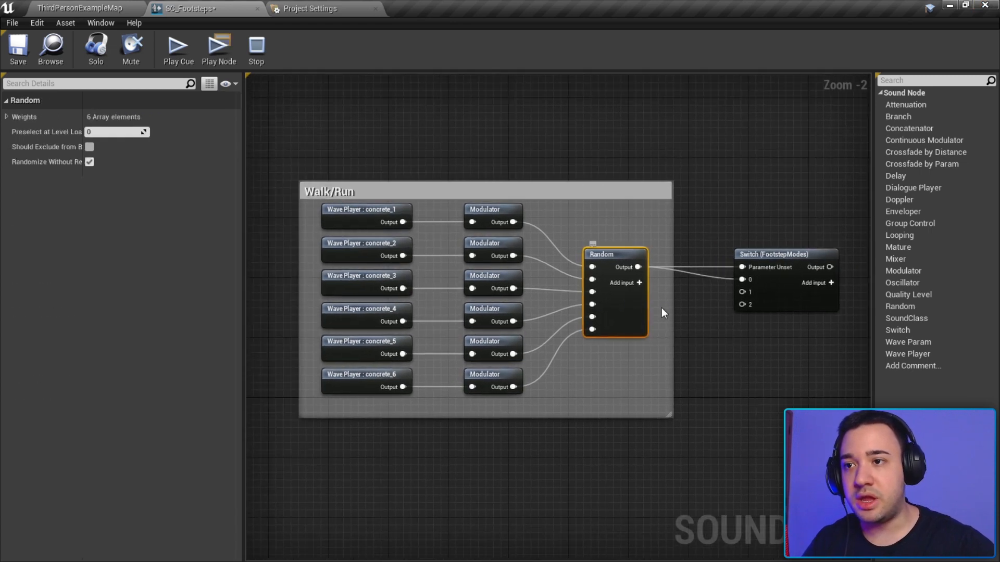
click(218, 48)
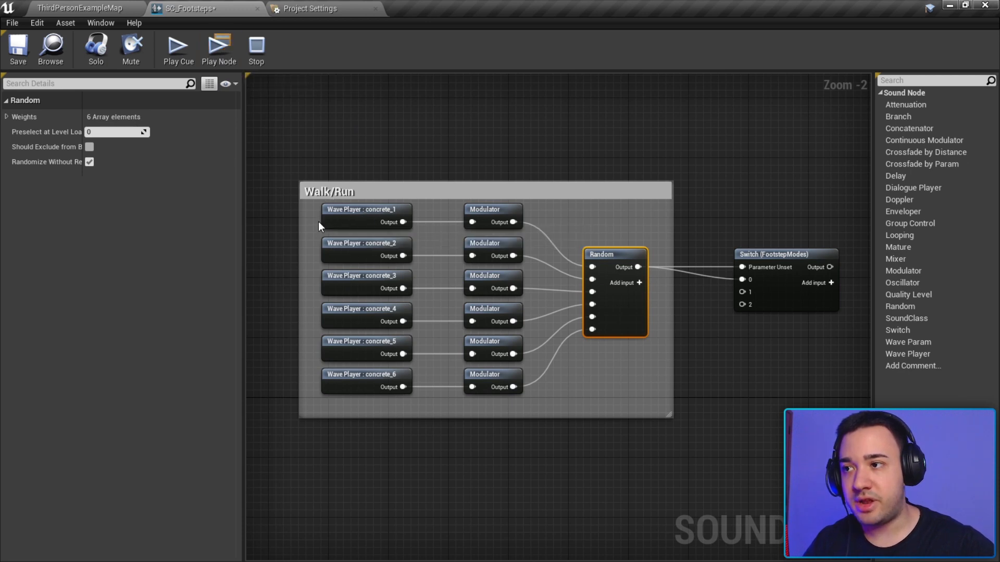
drag(319, 223, 574, 377)
click(571, 372)
right_drag(600, 329, 634, 264)
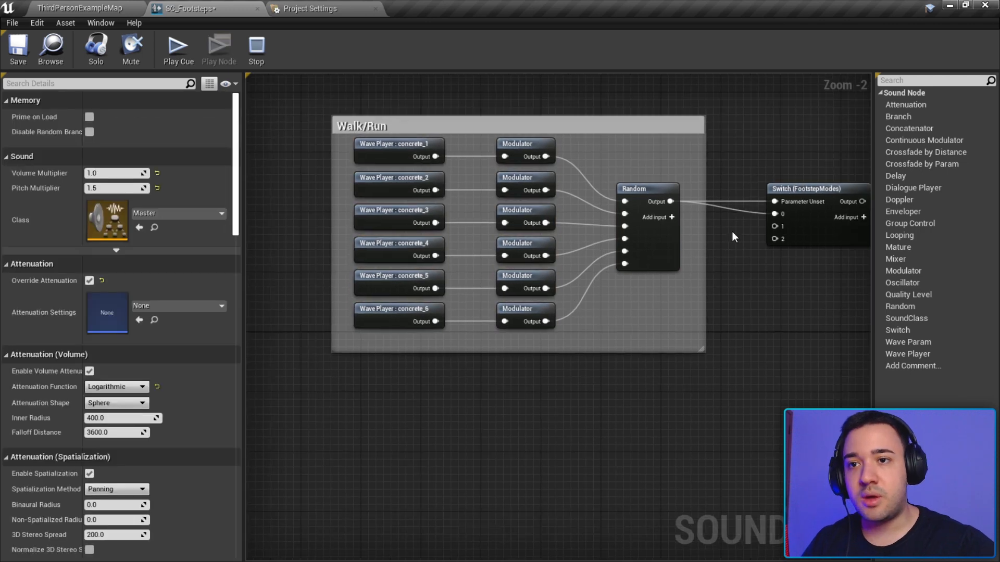
Add a second Random node below the Walk/Run group
right_click(705, 418)
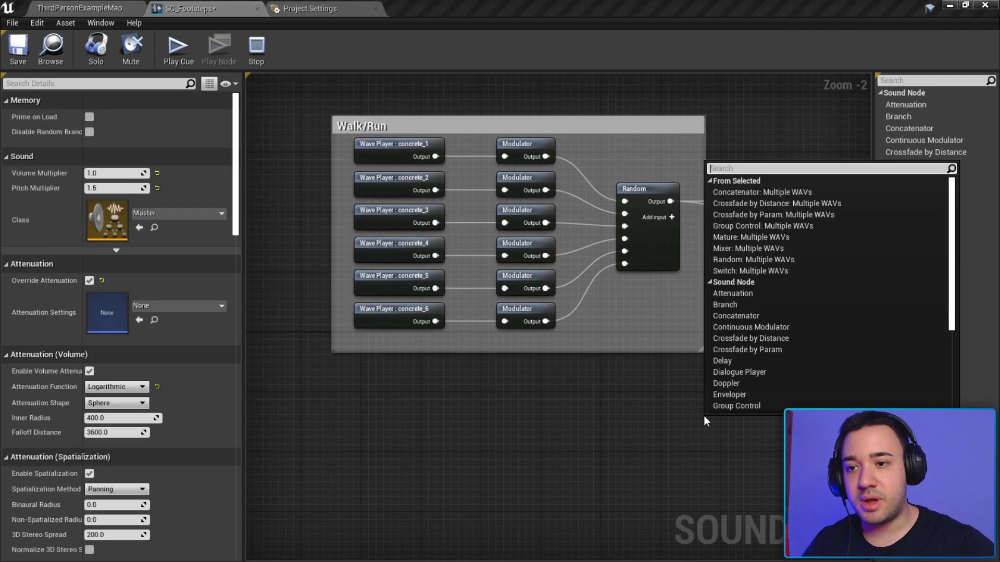
text(random)
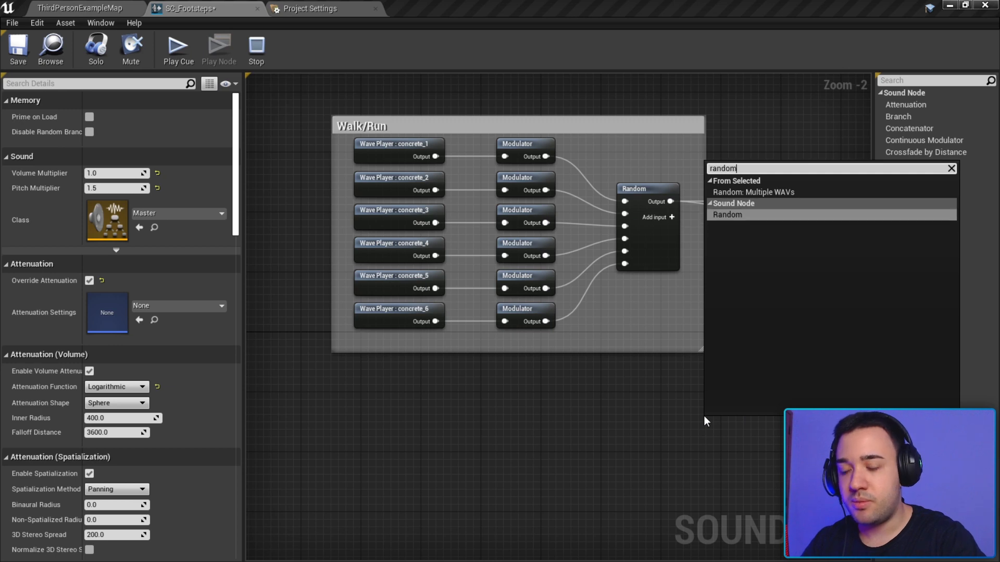
key(Return)
scroll(671, 414, up, 1)
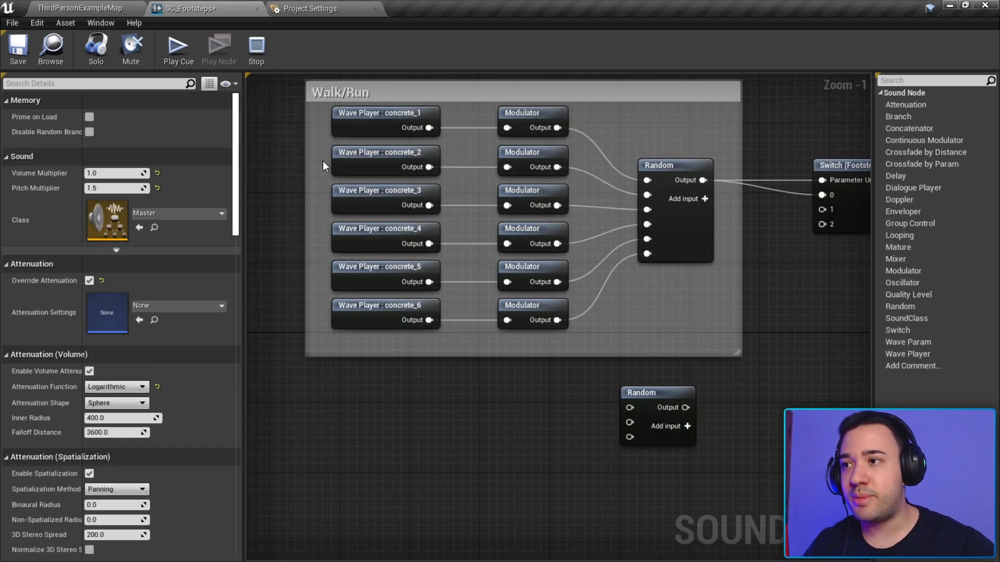
Copy the concrete_4 to concrete_6 wave players below the group, feeding them into the new Random node and its output into FootstepModes input 1
click(378, 169)
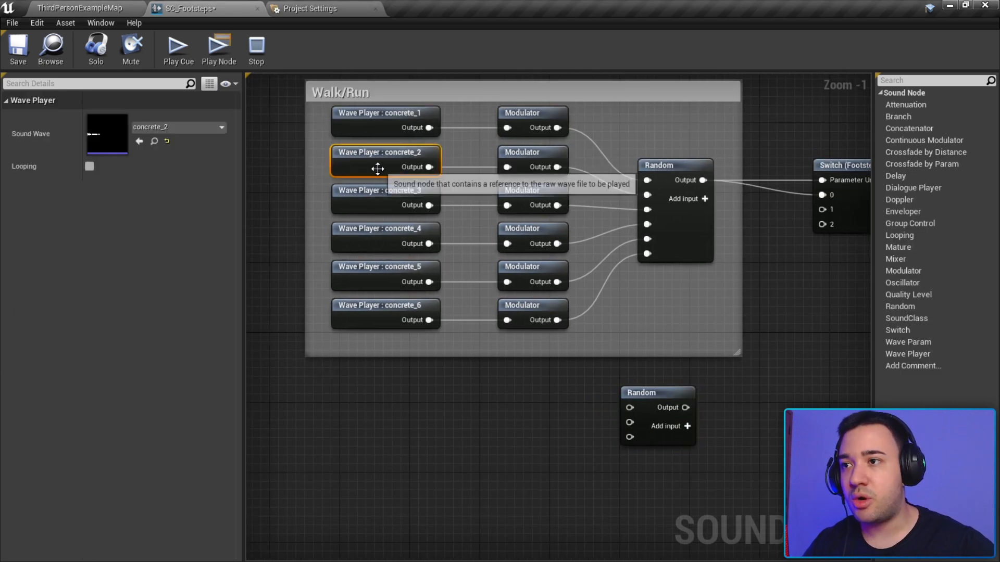
click(382, 200)
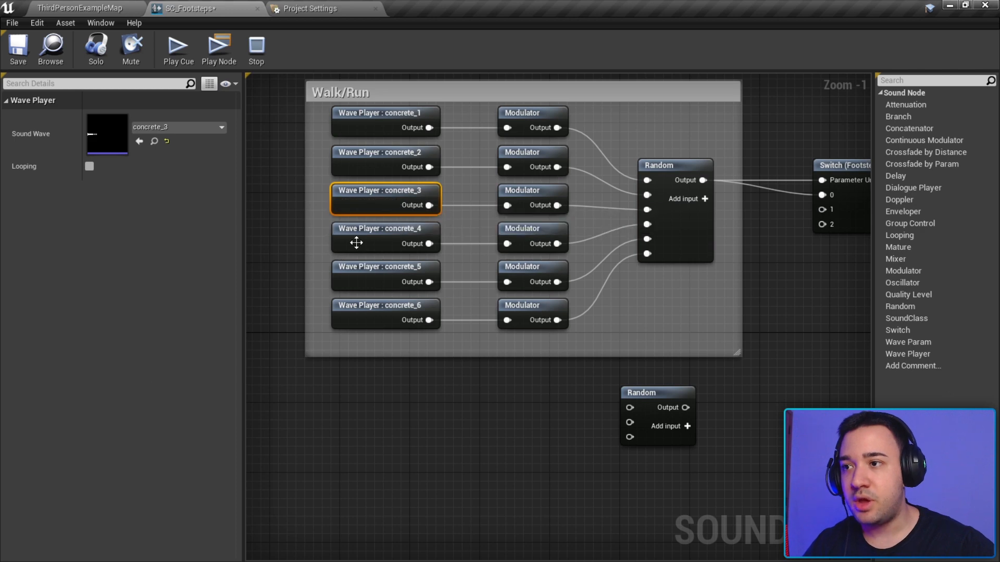
drag(322, 237, 391, 324)
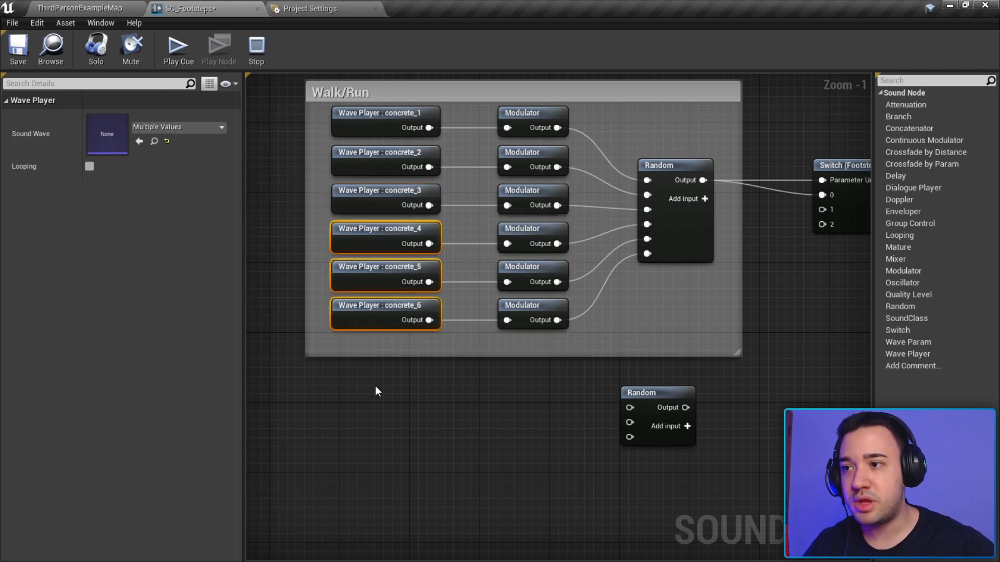
key(ctrl+c)
key(ctrl+v)
drag(423, 380, 630, 408)
drag(456, 434, 629, 422)
drag(458, 469, 629, 437)
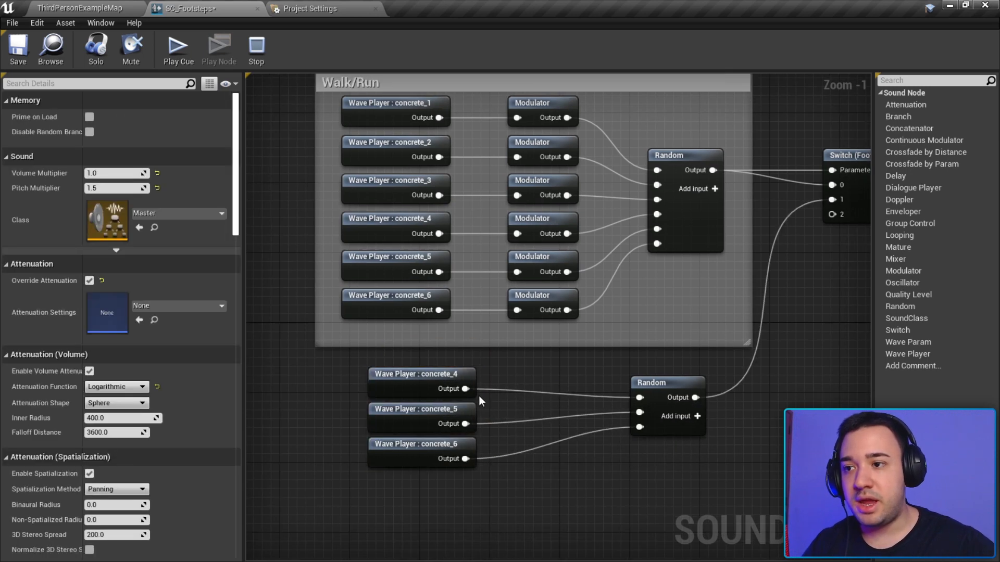
Insert a Modulator between the lower concrete_4 wave player and the first input of the new Random node
drag(465, 389, 535, 385)
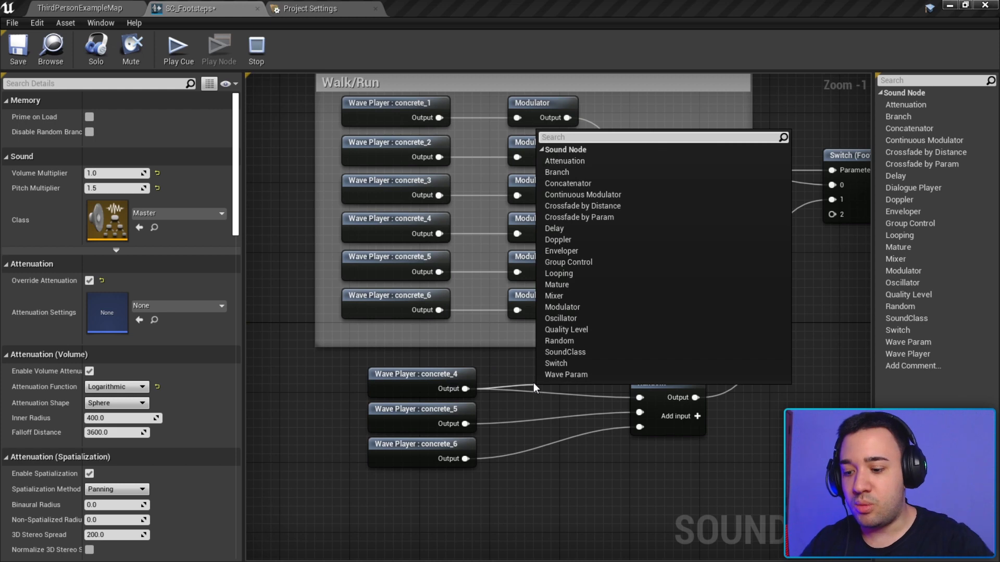
text(modul)
key(Return)
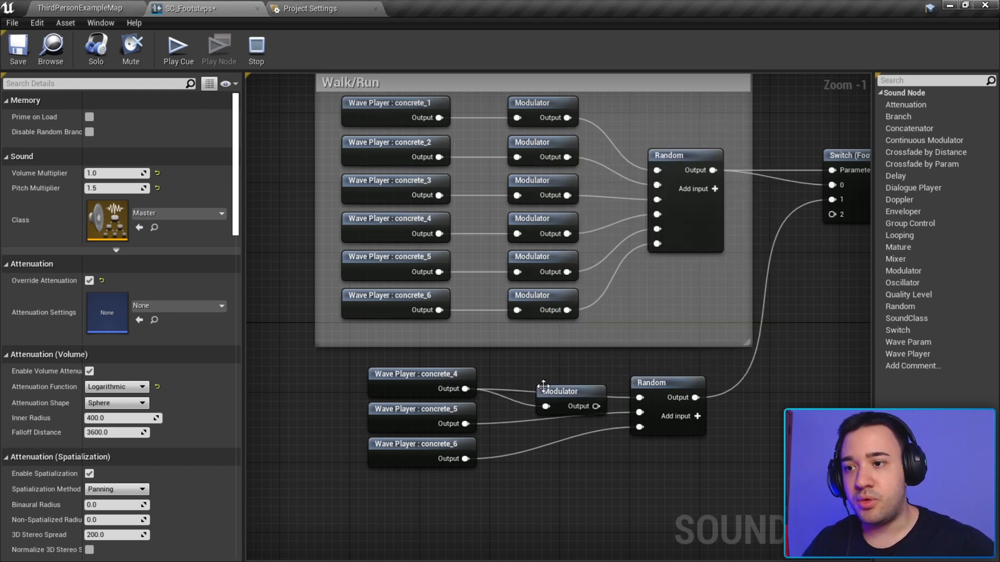
click(547, 386)
drag(576, 389, 641, 398)
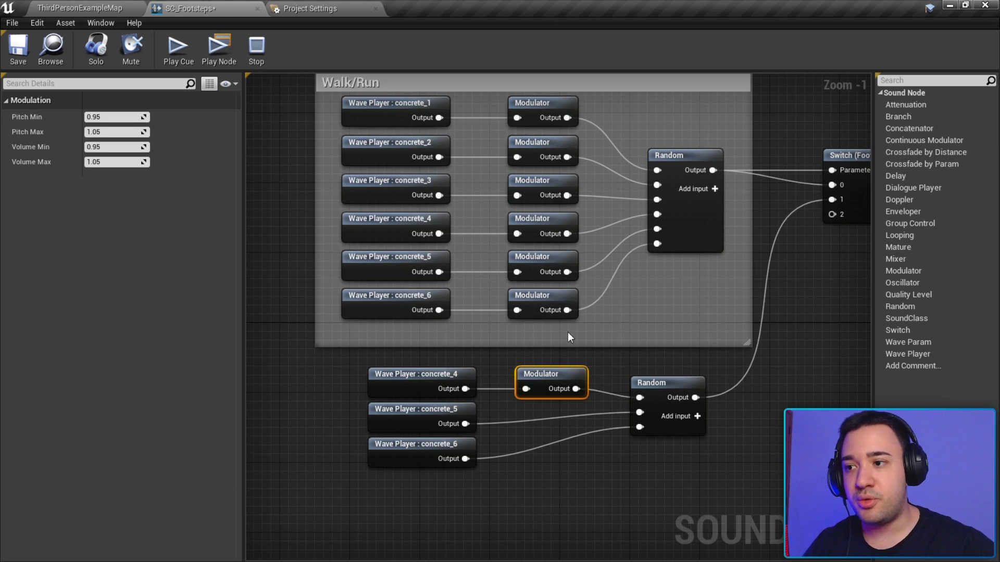
Using the Jump values in the notes, set the new Modulator's pitch range to 1.3–1.6 and both volume limits to 1.0
double_click(702, 6)
click(965, 183)
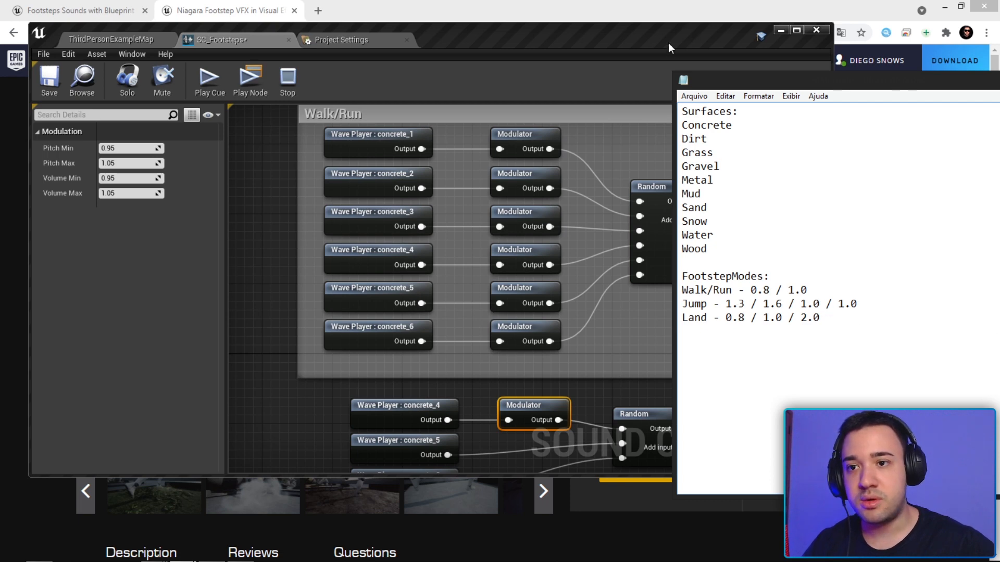
double_click(617, 46)
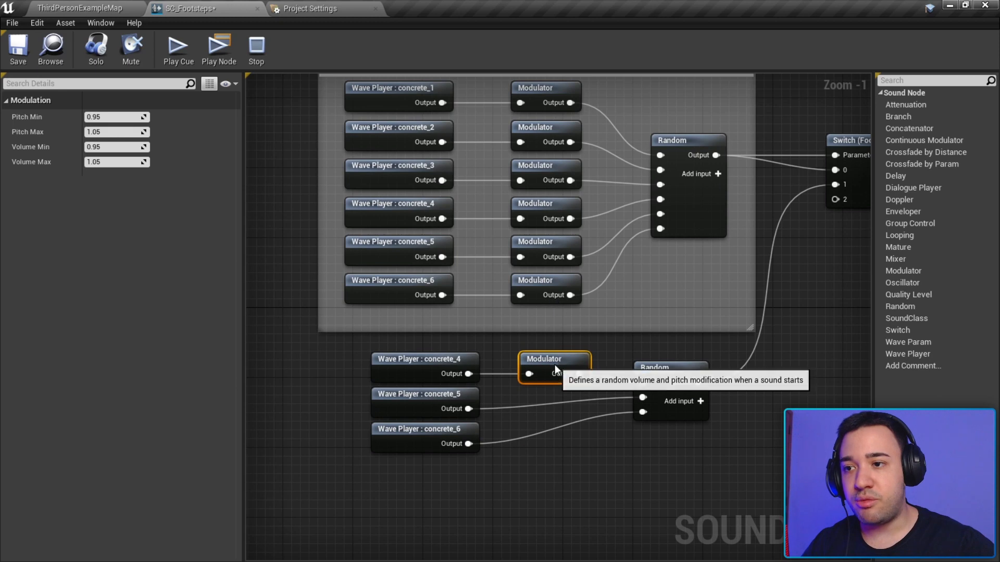
click(125, 117)
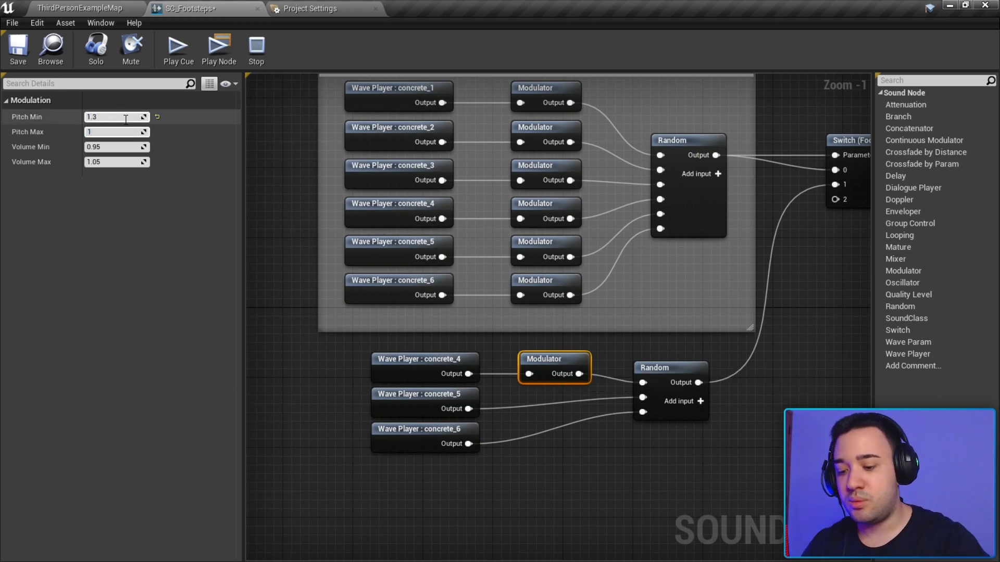
key(Tab)
text(1.0)
key(Tab)
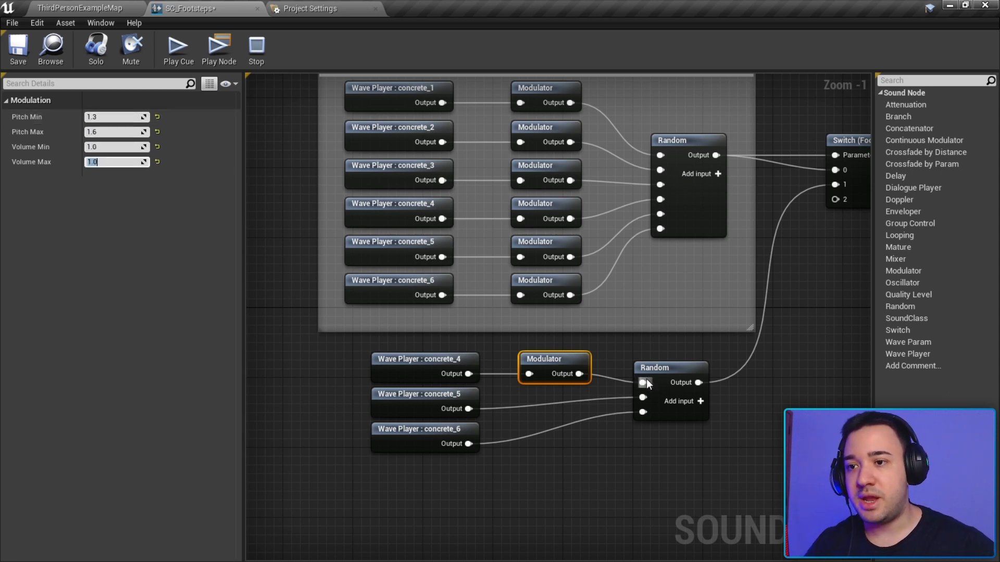
Duplicate the Jump Modulator for the lower concrete_5 and concrete_6 and connect both copies to the lower Random node
key(ctrl+v)
drag(471, 409, 643, 398)
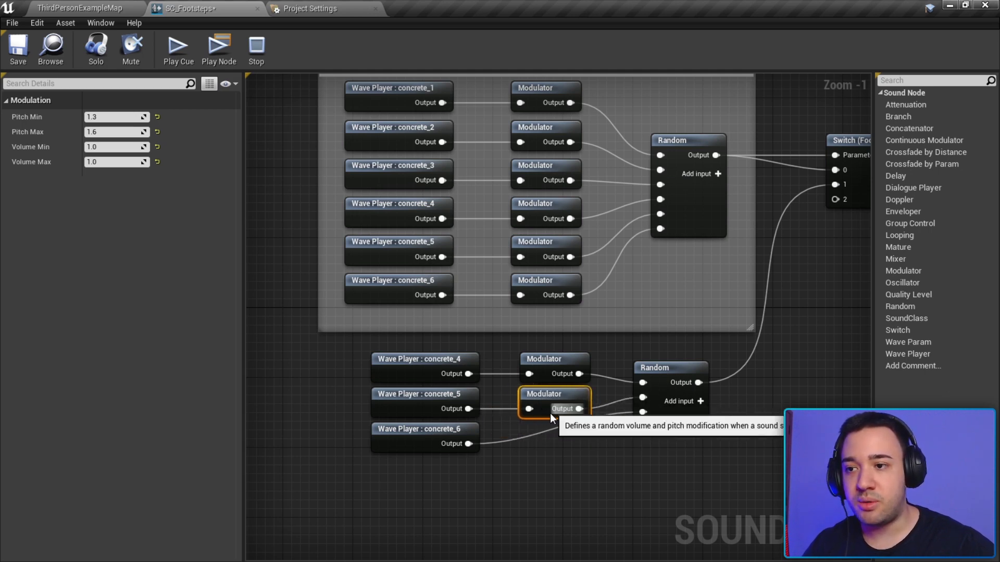
key(ctrl+v)
drag(468, 443, 468, 444)
drag(562, 447, 644, 412)
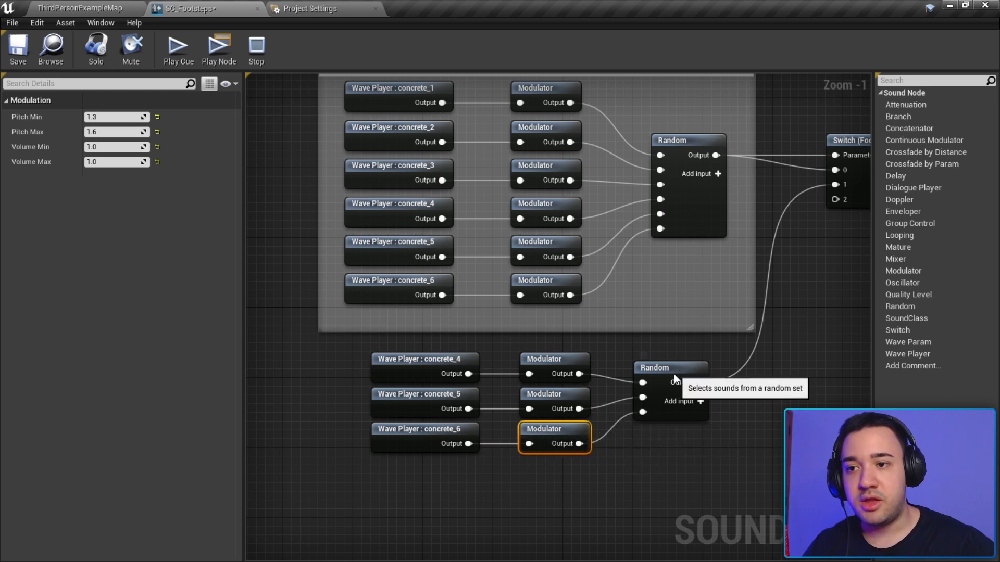
Center the lower Random node beside its inputs and align the lower node chain beneath the Walk/Run Modulators
drag(674, 373, 674, 383)
right_drag(407, 214, 459, 302)
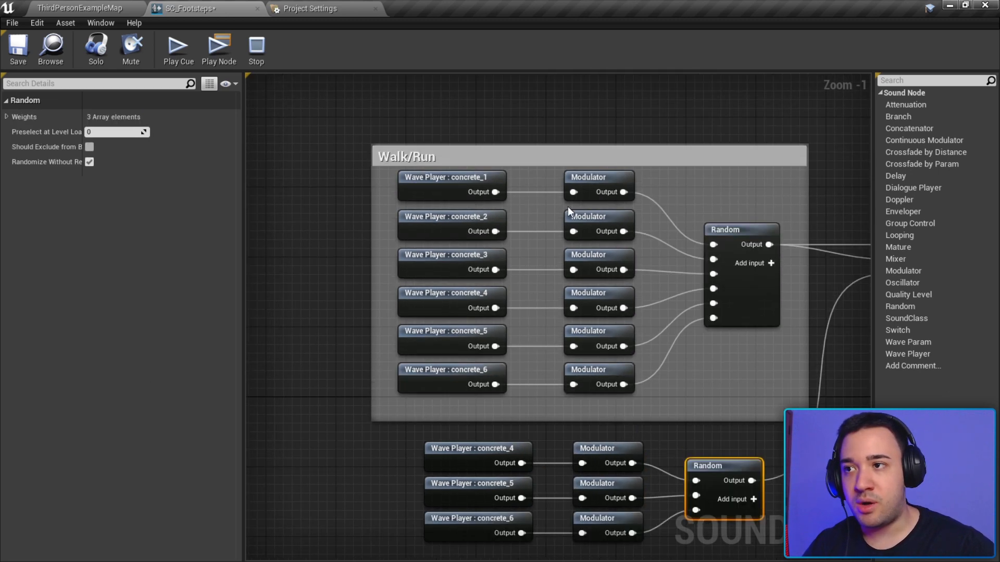
right_drag(603, 331, 603, 239)
drag(385, 357, 715, 436)
drag(362, 373, 742, 467)
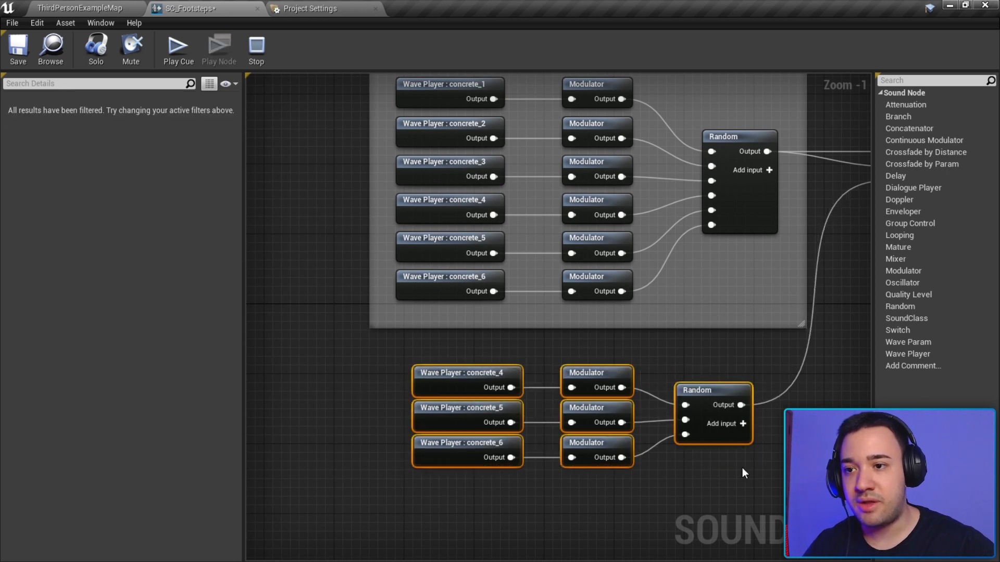
right_drag(742, 467, 708, 456)
Preview the lower Random node and compare its sound with the Walk/Run Random node
click(645, 386)
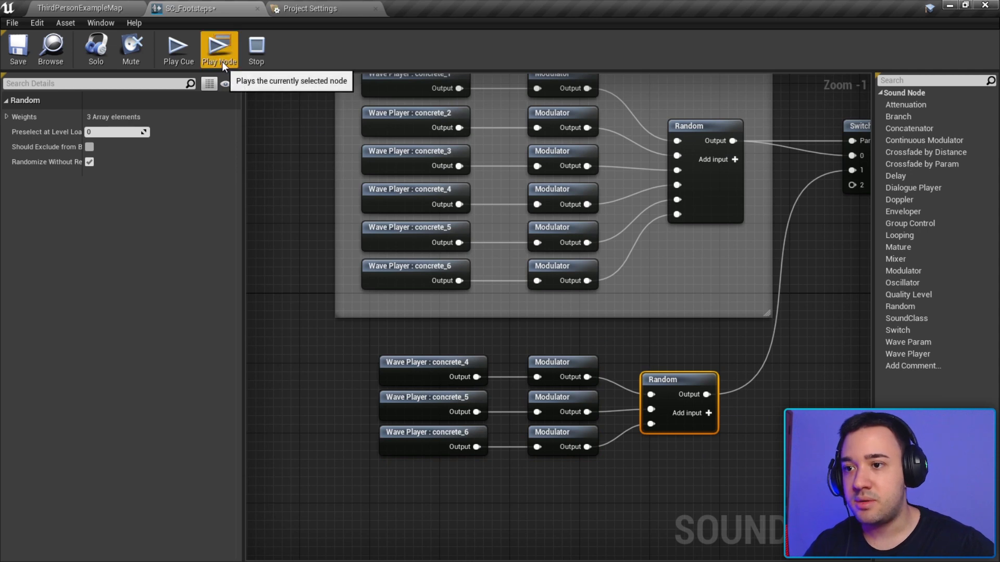
click(718, 197)
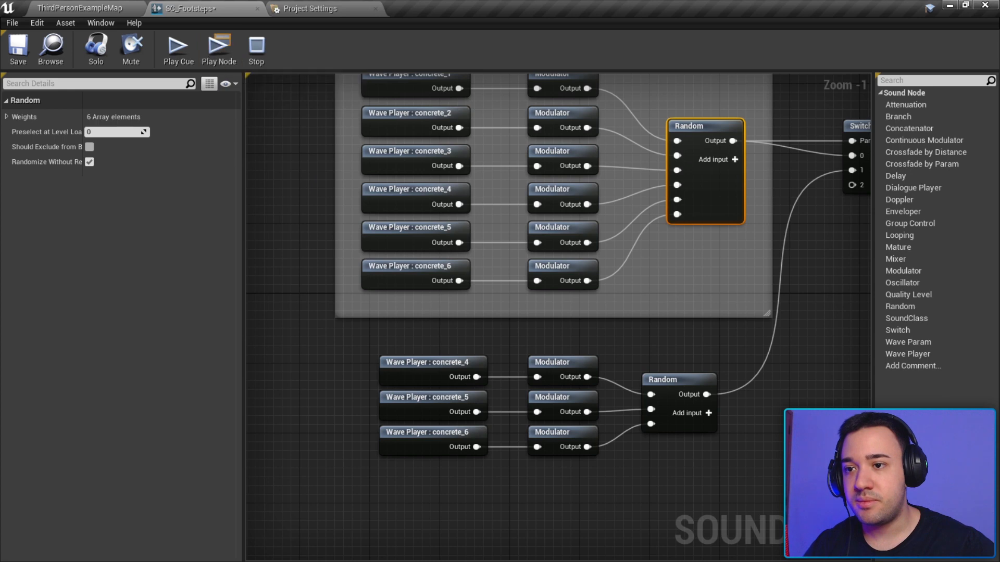
click(644, 381)
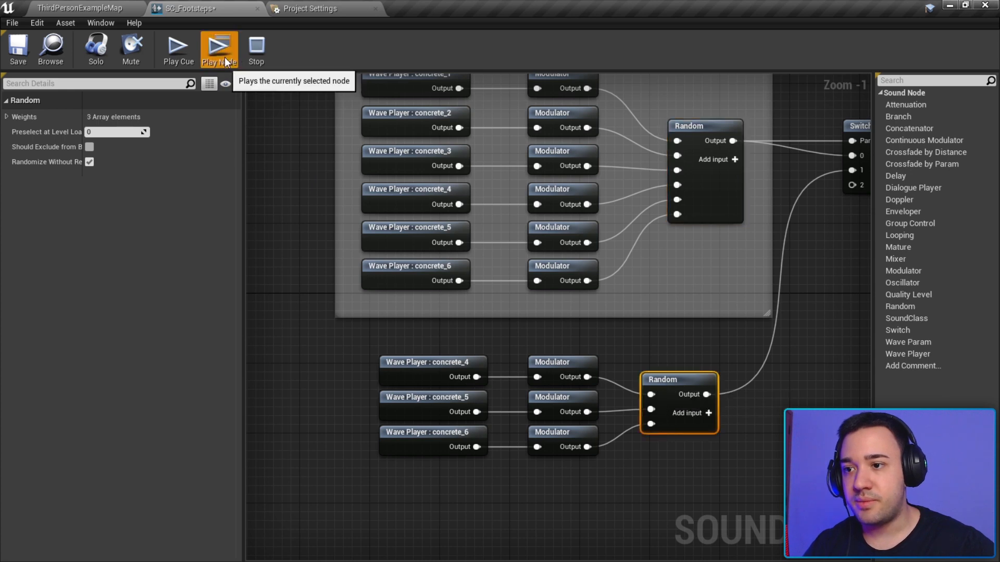
click(224, 57)
scroll(354, 313, down, 2)
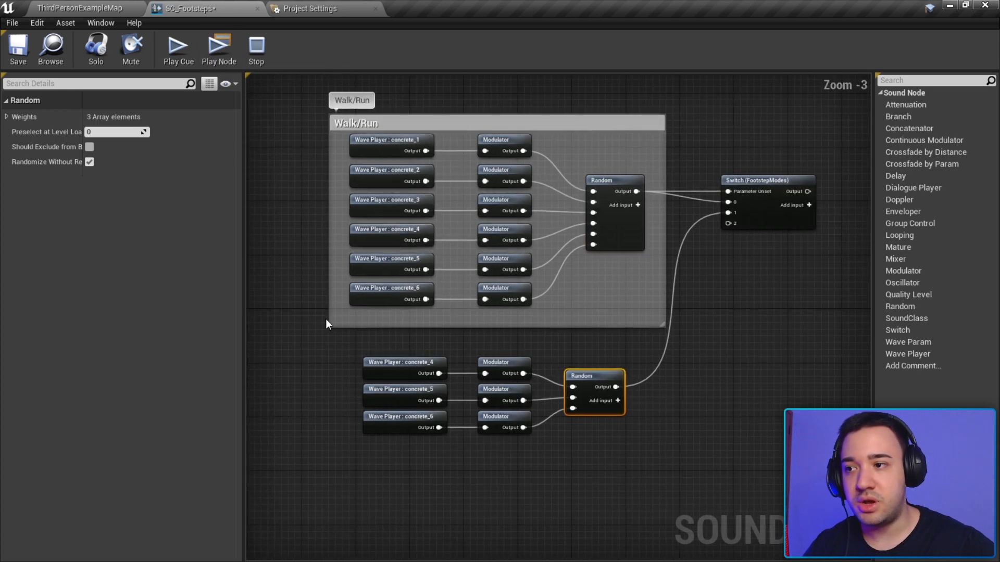
Check the pitch and volume ranges of the three lower Modulators
scroll(507, 370, up, 3)
click(506, 369)
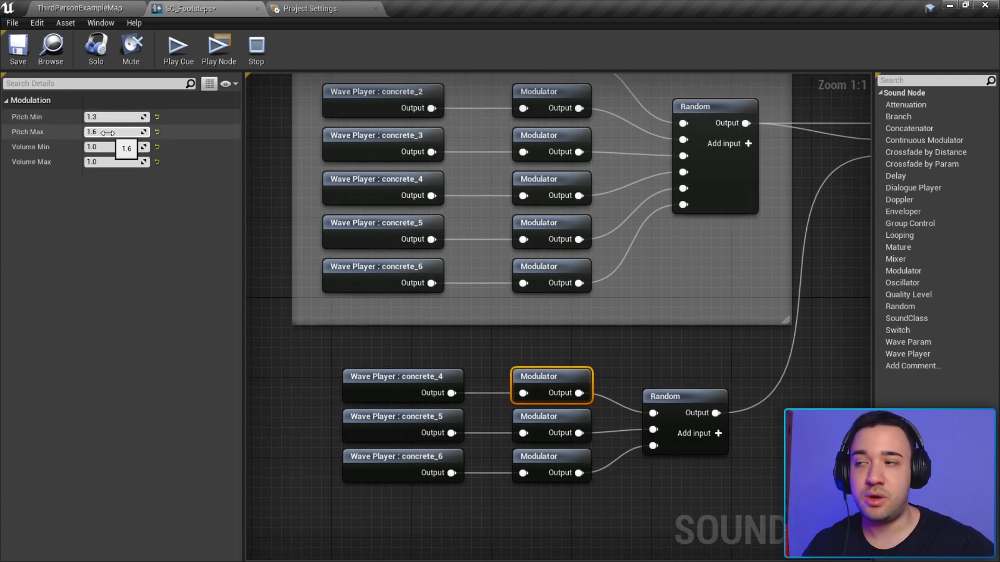
right_drag(394, 361, 398, 286)
drag(330, 283, 677, 436)
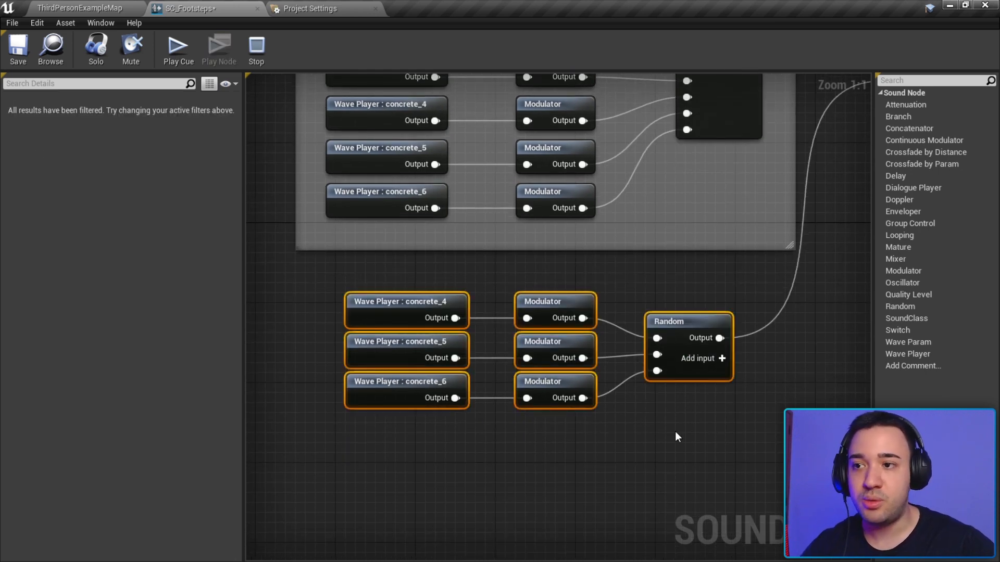
drag(498, 266, 592, 463)
scroll(670, 394, down, 2)
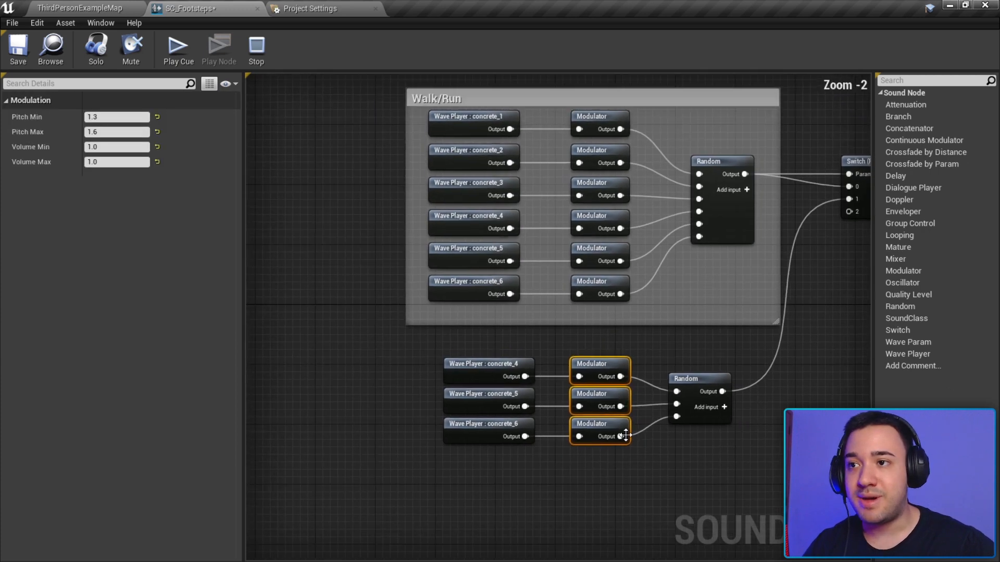
Wrap the lower concrete_4, concrete_5 and concrete_6 chain with its Random node in a comment titled "Jump"
right_drag(451, 344, 402, 312)
drag(340, 308, 779, 470)
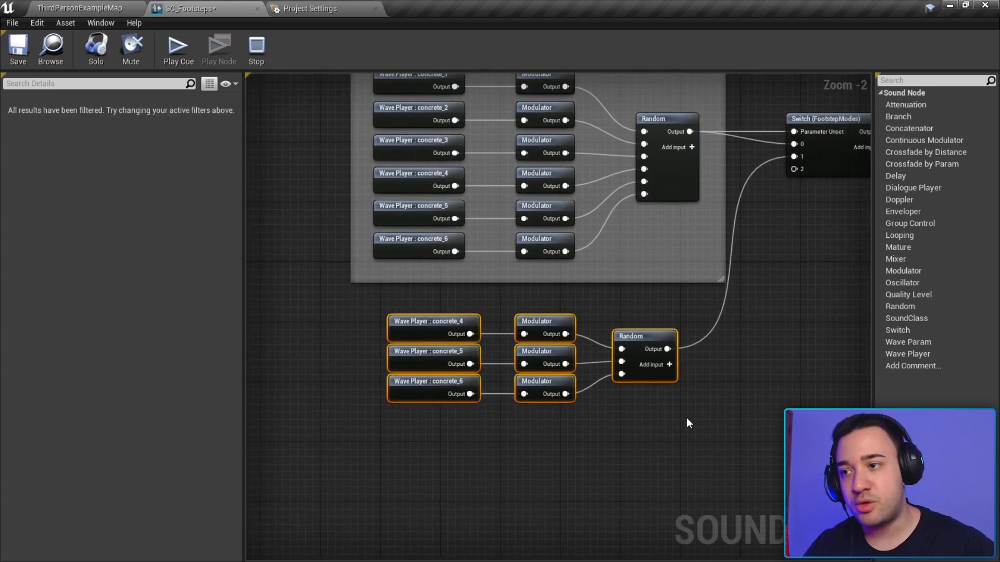
key(c)
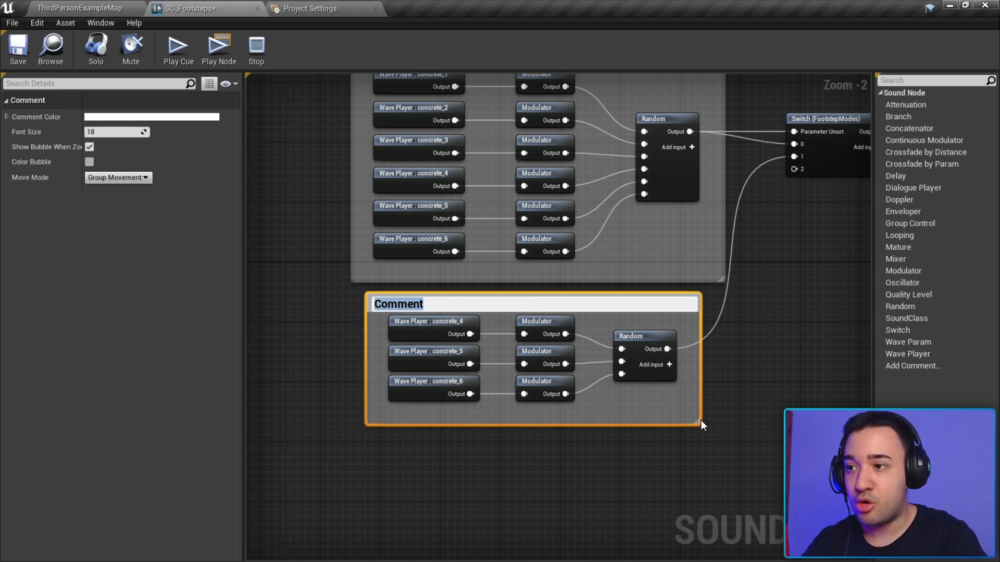
text(Jump)
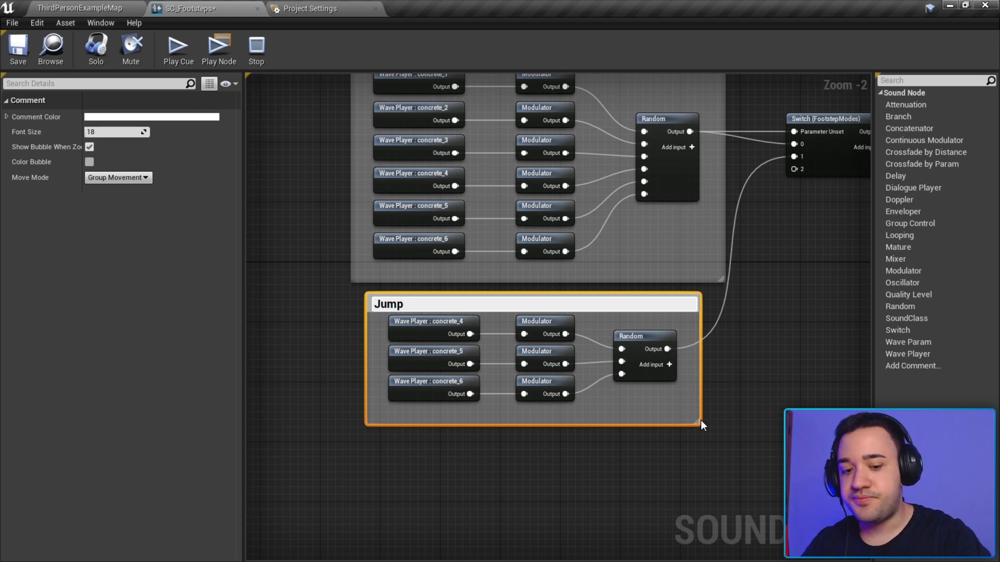
key(Return)
Align the Jump comment beneath Walk/Run, match its width, and line up its Random node with the Walk/Run Random
click(612, 298)
drag(611, 298, 596, 307)
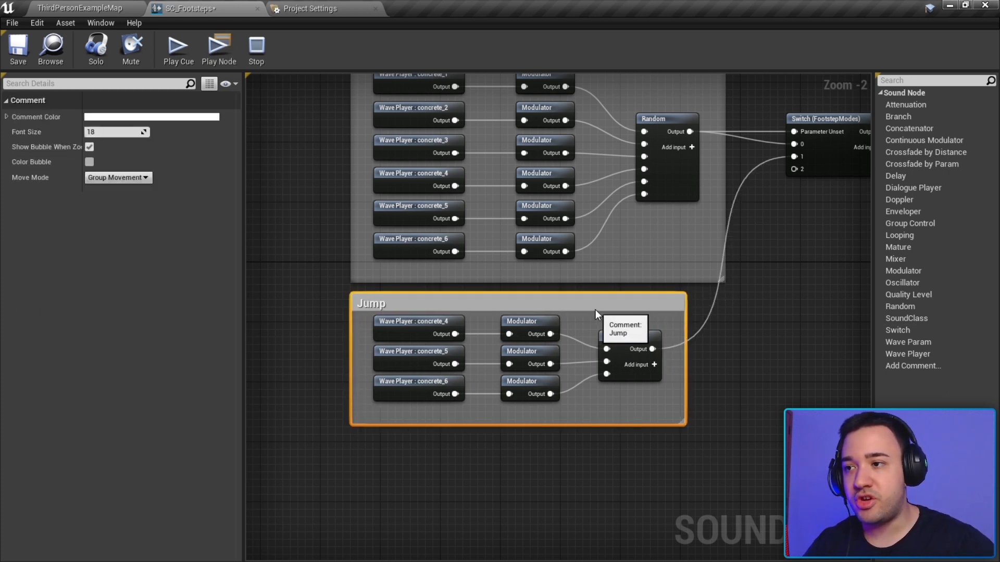
click(708, 383)
drag(684, 427, 726, 394)
drag(630, 360, 667, 363)
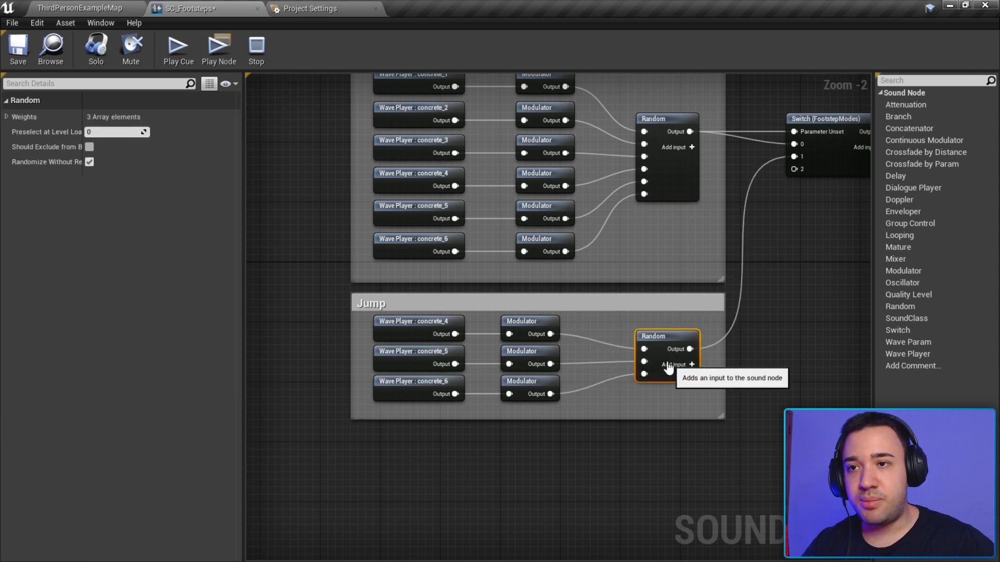
Copy the Walk/Run concrete_3 and concrete_5 Wave Players and paste them below the Jump comment
right_drag(636, 338, 654, 307)
right_drag(556, 424, 568, 390)
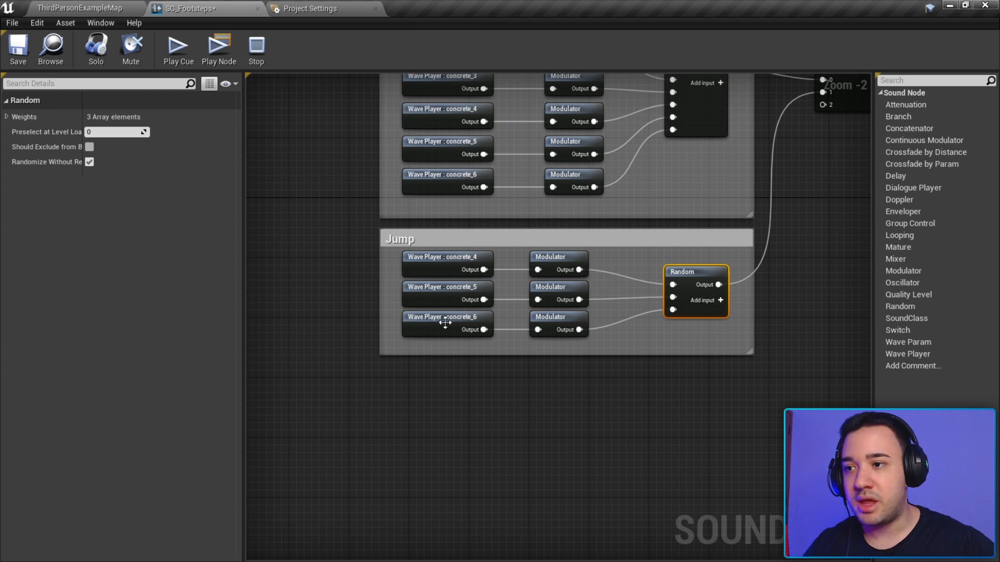
right_drag(445, 323, 473, 351)
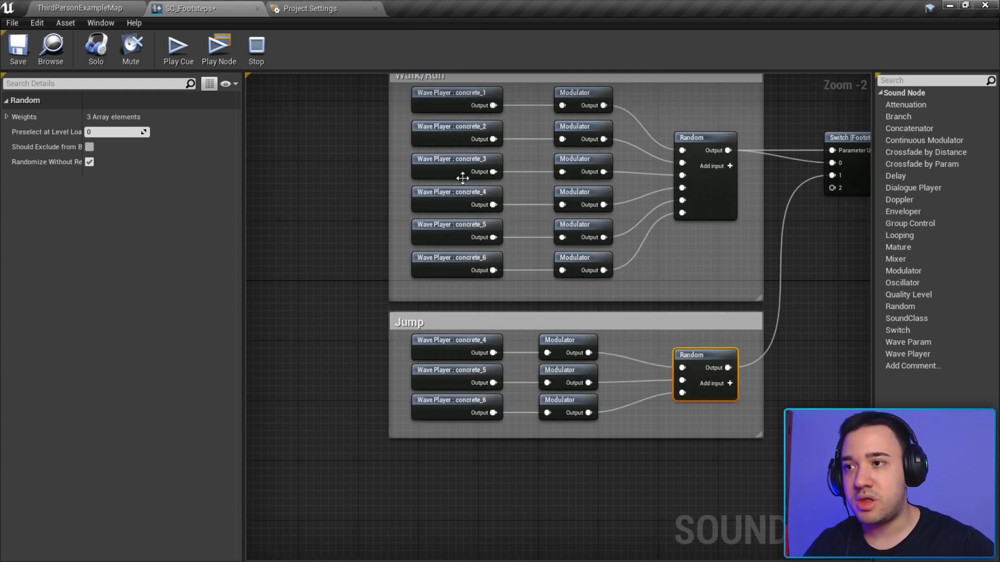
click(459, 230)
click(458, 407)
click(457, 237)
ctrl+click(473, 178)
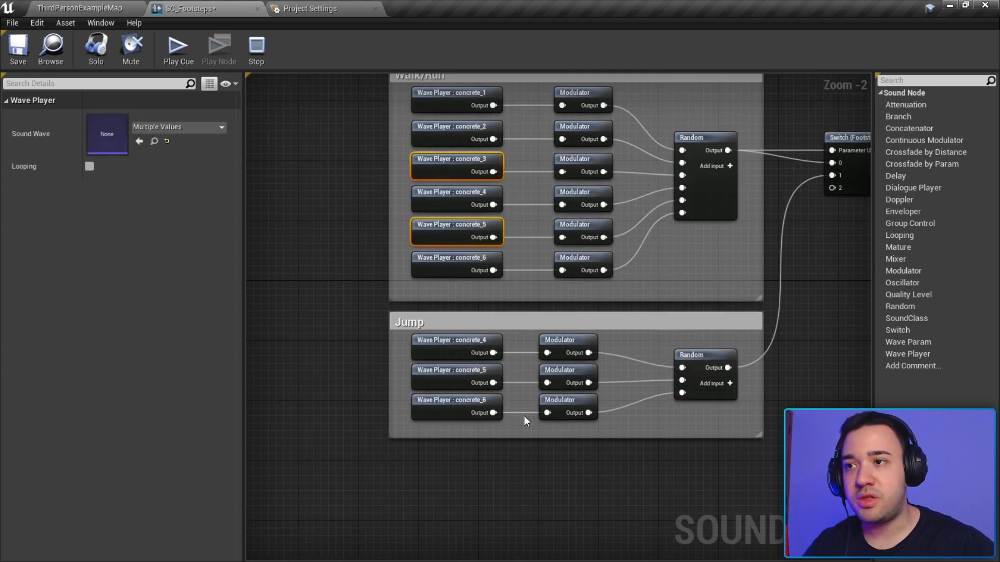
right_drag(472, 501, 457, 397)
key(ctrl+v)
Stack the pasted concrete_3 and concrete_5 Wave Players closely together beneath the Jump comment
drag(448, 371, 435, 366)
click(471, 403)
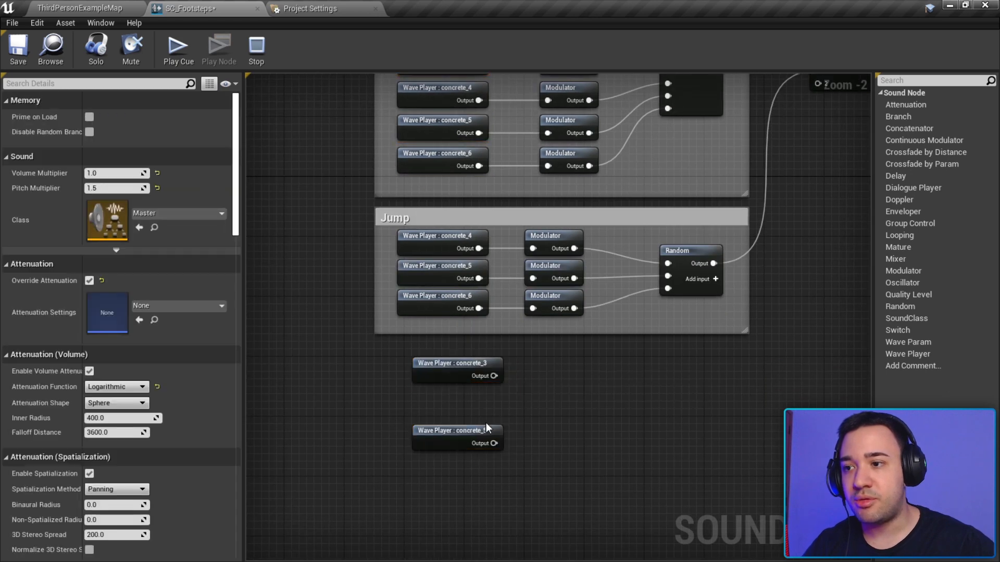
drag(486, 428, 486, 399)
ctrl+click(424, 373)
drag(417, 406, 409, 406)
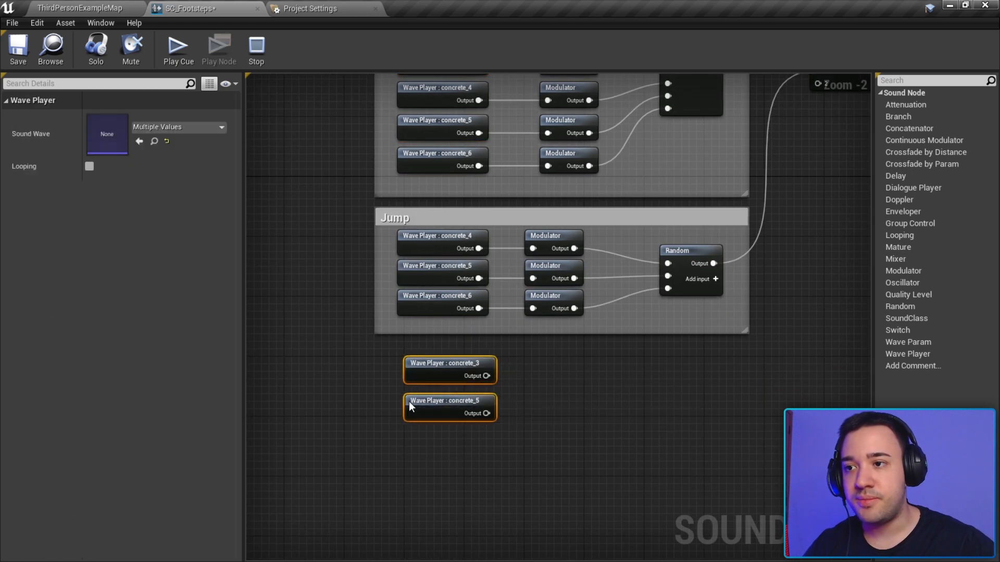
Duplicate two Jump Modulators and the Jump Random node, placing the copies beside the new concrete_3 and concrete_5 Wave Players
scroll(537, 377, up, 1)
click(641, 353)
drag(508, 257, 693, 301)
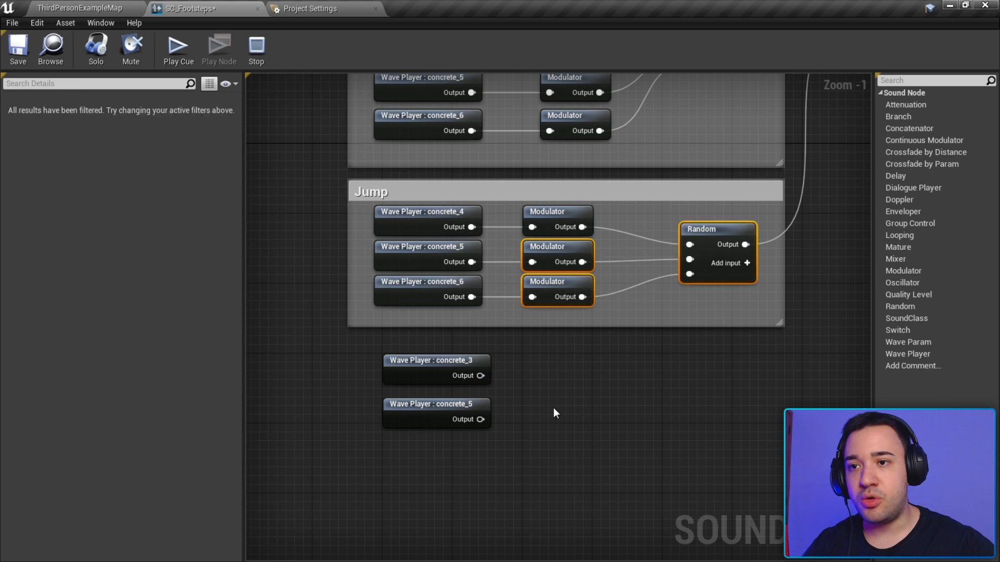
key(ctrl+c)
key(ctrl+v)
drag(541, 410, 559, 386)
Wire concrete_3 and concrete_5 through the copied Modulators into a two-input Random node and align the rows
click(643, 382)
alt+click(699, 405)
ctrl+drag(699, 392, 704, 376)
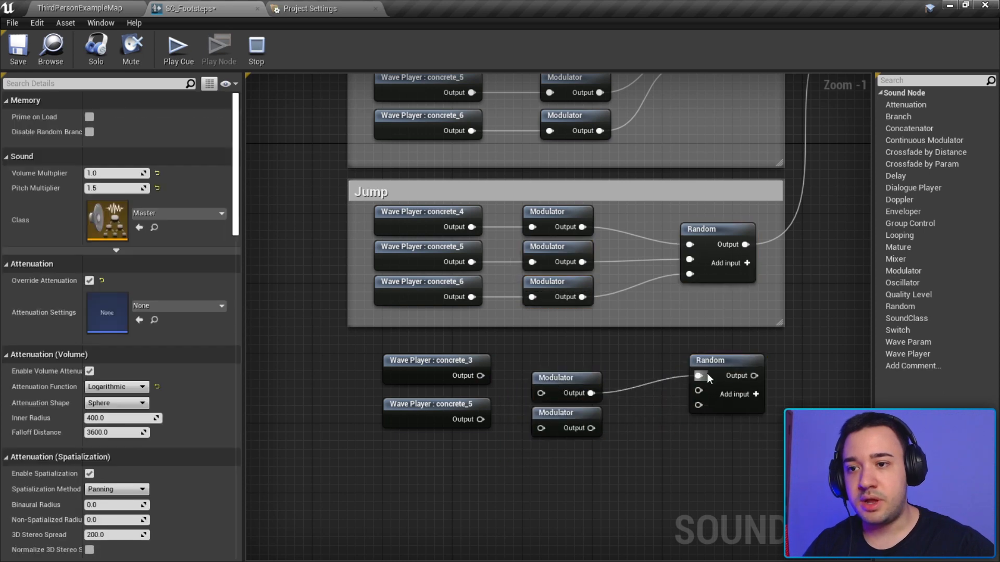
drag(591, 428, 698, 391)
drag(480, 376, 542, 391)
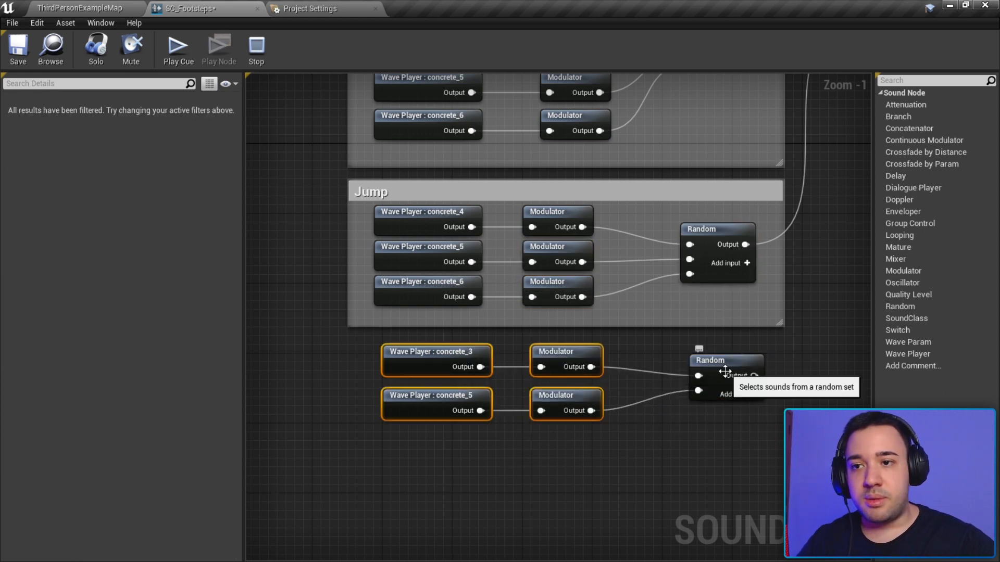
Connect the new Random node's output to input 2 of the FootstepModes Switch
scroll(592, 461, down, 1)
right_drag(755, 390, 680, 476)
drag(678, 463, 784, 170)
right_drag(750, 314, 766, 237)
scroll(589, 364, up, 2)
right_drag(589, 364, 605, 356)
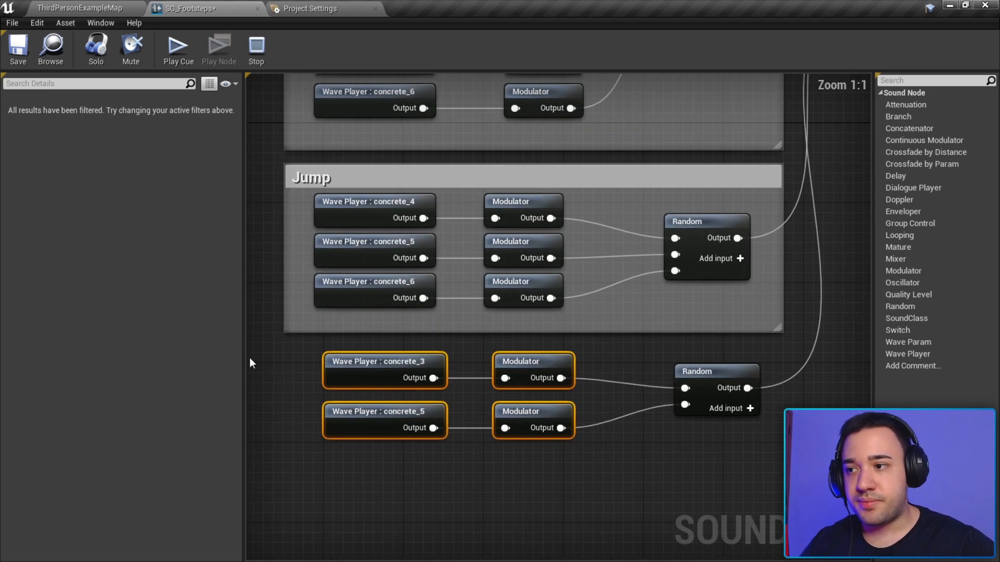
Wrap the new concrete_3 and concrete_5 chain with its Random node in a comment titled "Land"
drag(282, 349, 732, 468)
right_drag(732, 469, 763, 456)
text(cL)
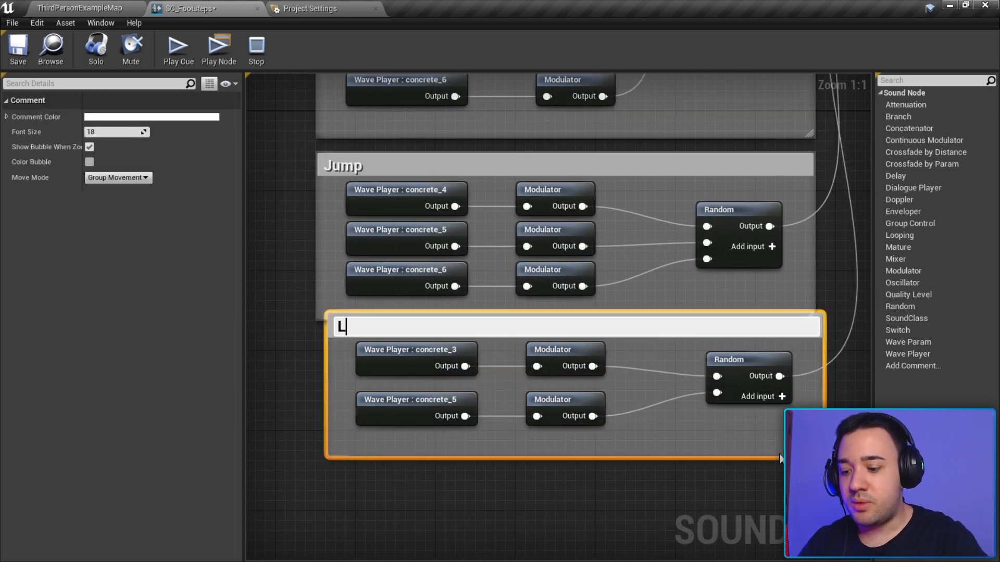
key(Return)
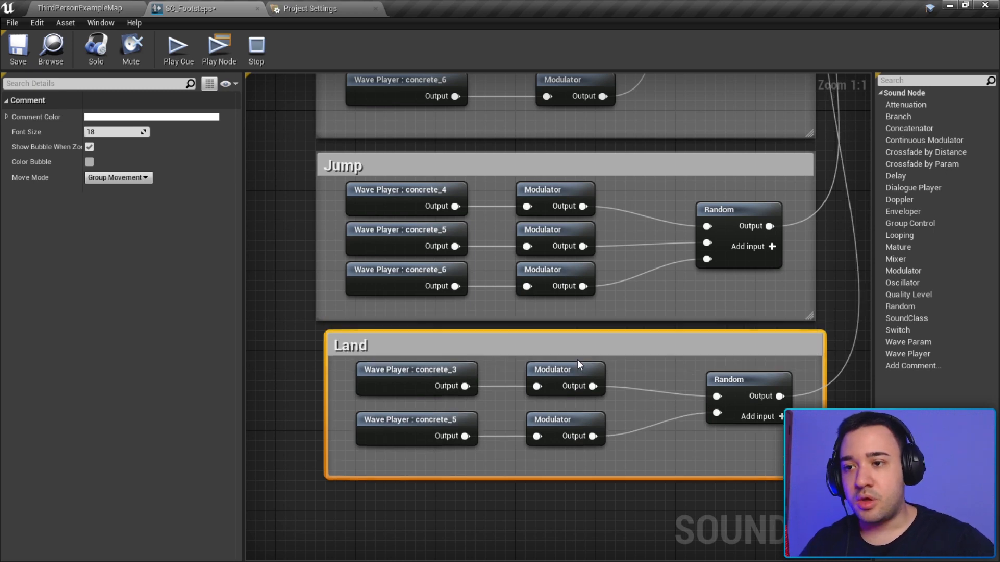
Set the Land concrete_3 Modulator to pitch 0.8 to 1.0 and volume 2.0 to 2.0, following the FootstepModes notes
click(577, 359)
click(966, 5)
click(897, 356)
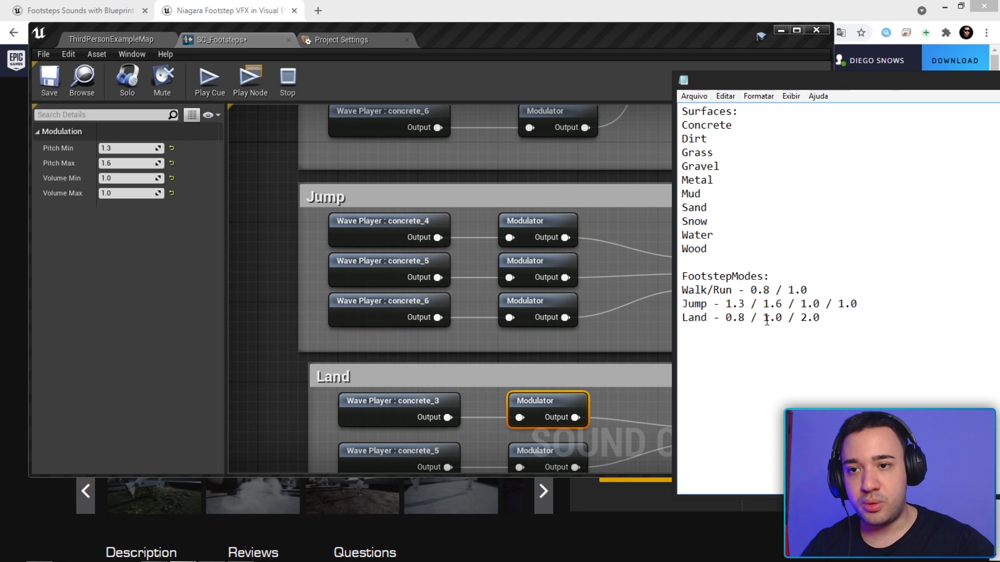
double_click(518, 44)
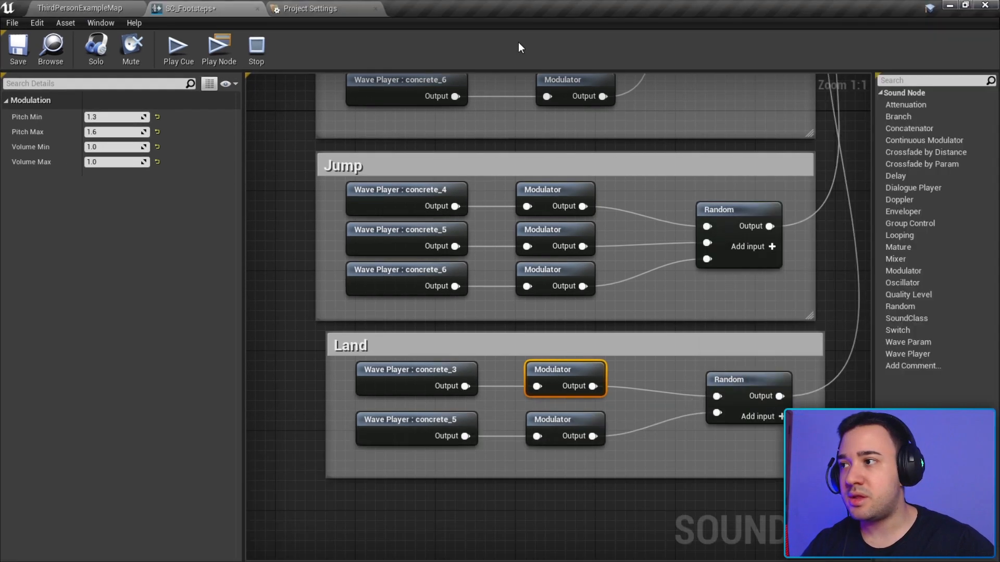
click(134, 117)
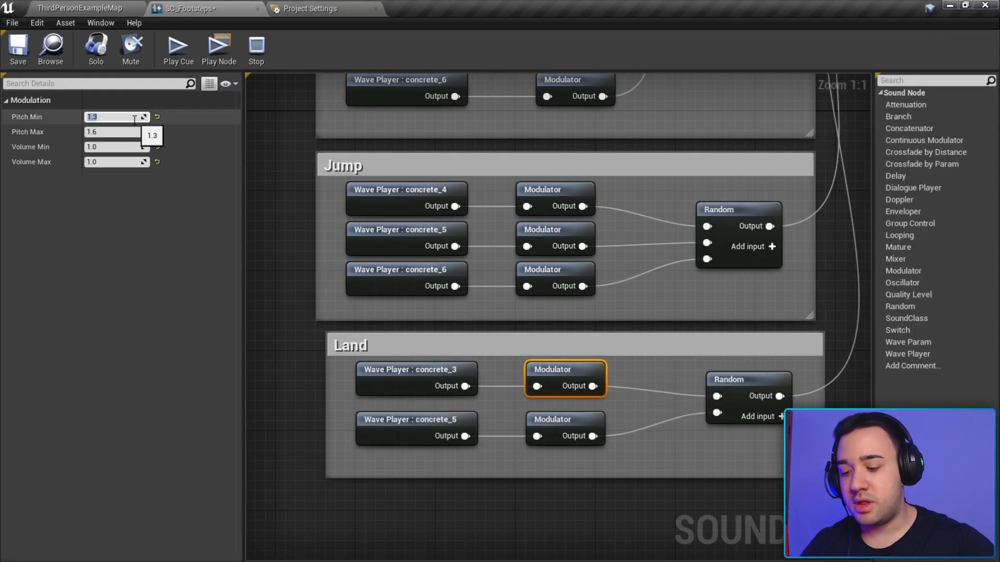
text(1)
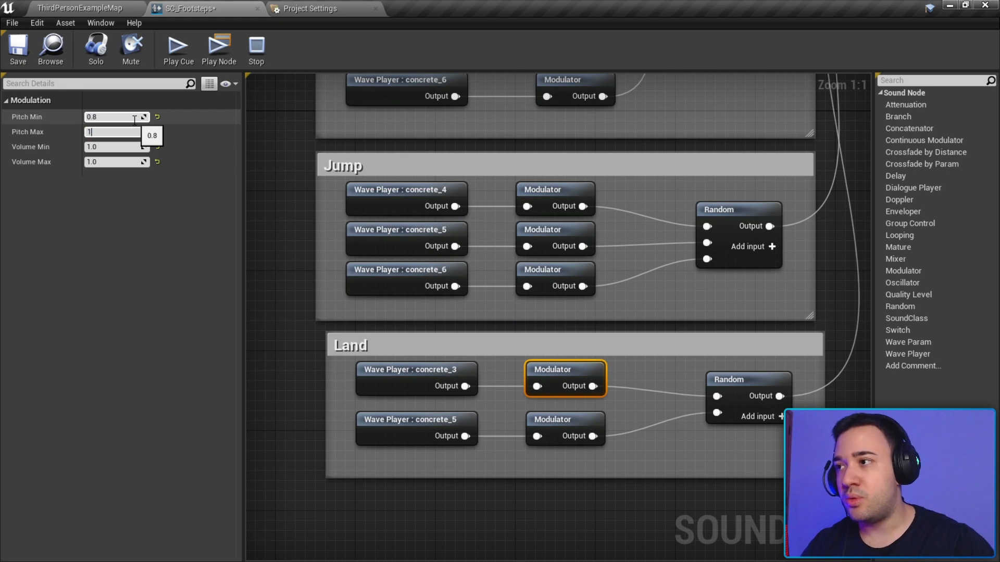
key(Tab)
text(2)
key(Tab)
text(2)
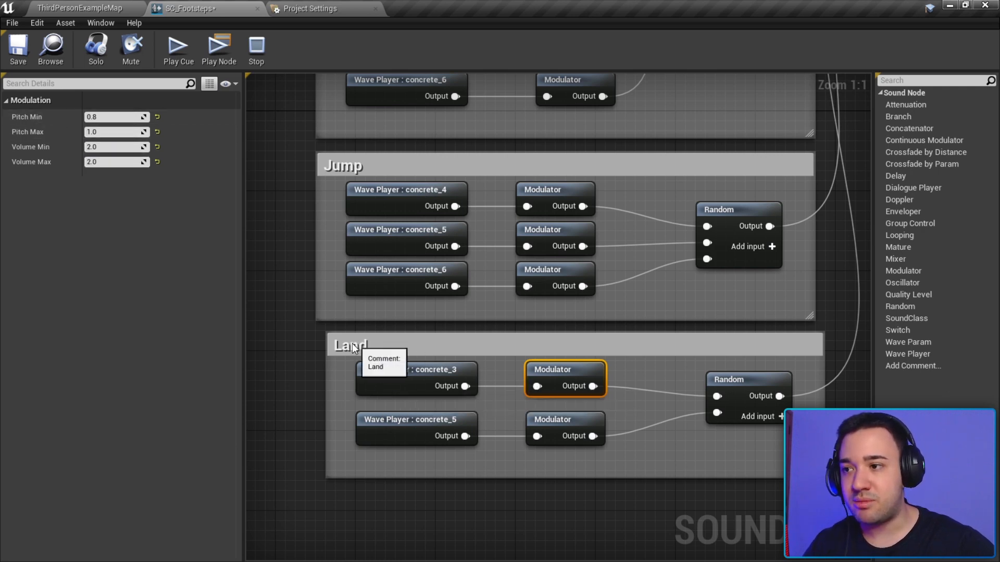
Align the Land comment and its nodes directly beneath the Jump comment
drag(352, 343, 352, 359)
right_drag(562, 378, 537, 340)
drag(522, 328, 511, 318)
double_click(511, 320)
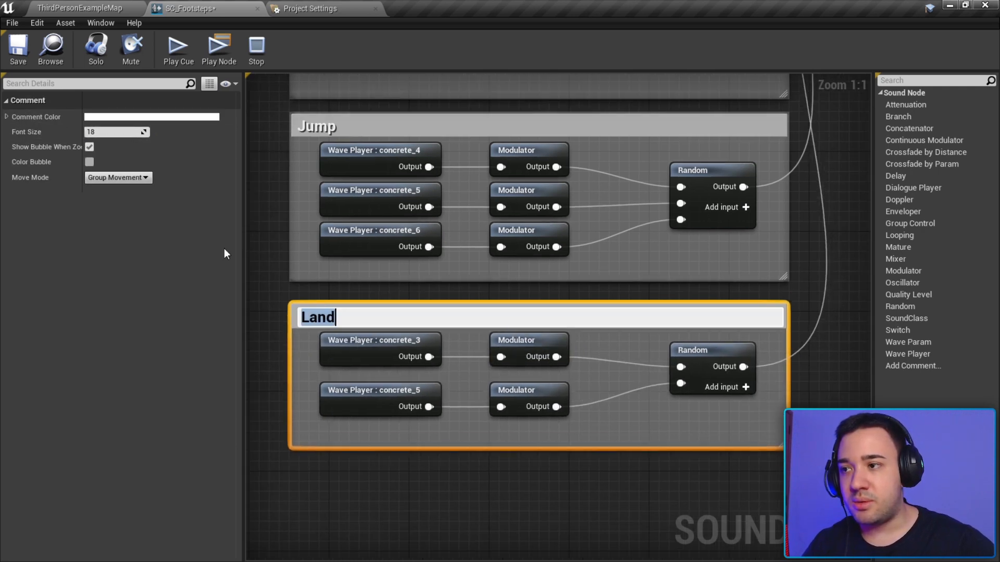
Give the Land concrete_5 Modulator the same ranges as concrete_3's: pitch 0.8 to 1.0 and volume 2.0 to 2.0
click(531, 357)
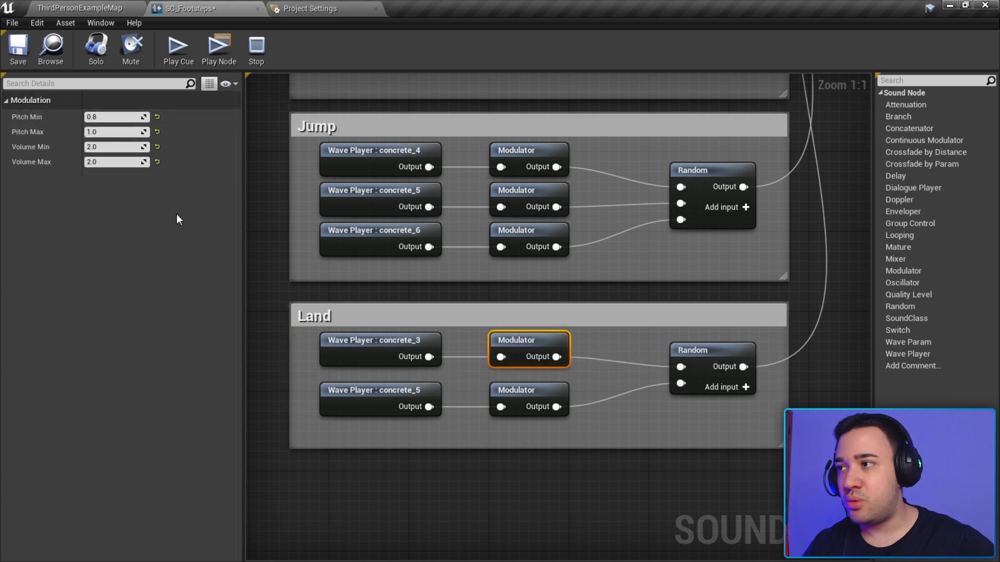
click(527, 408)
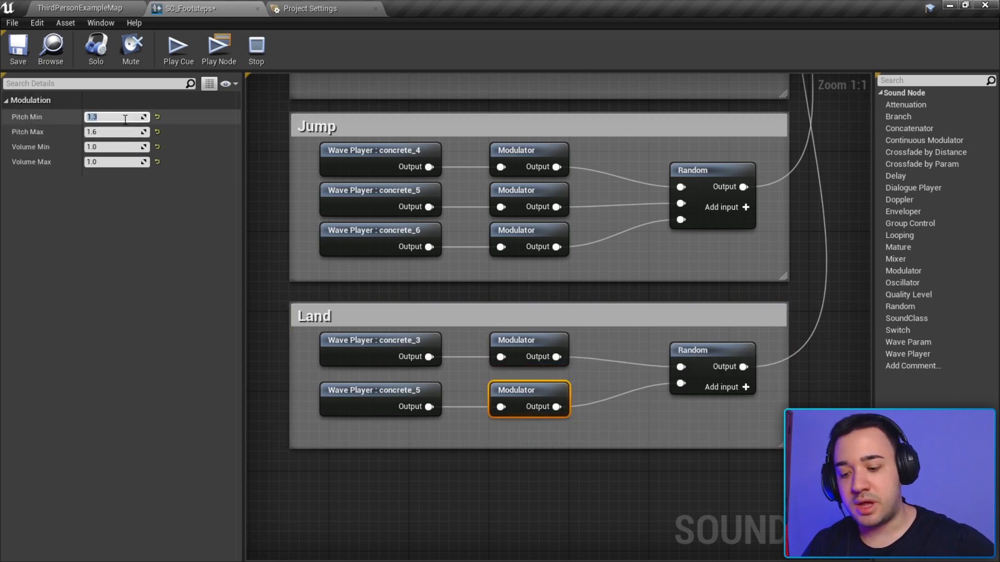
text(1)
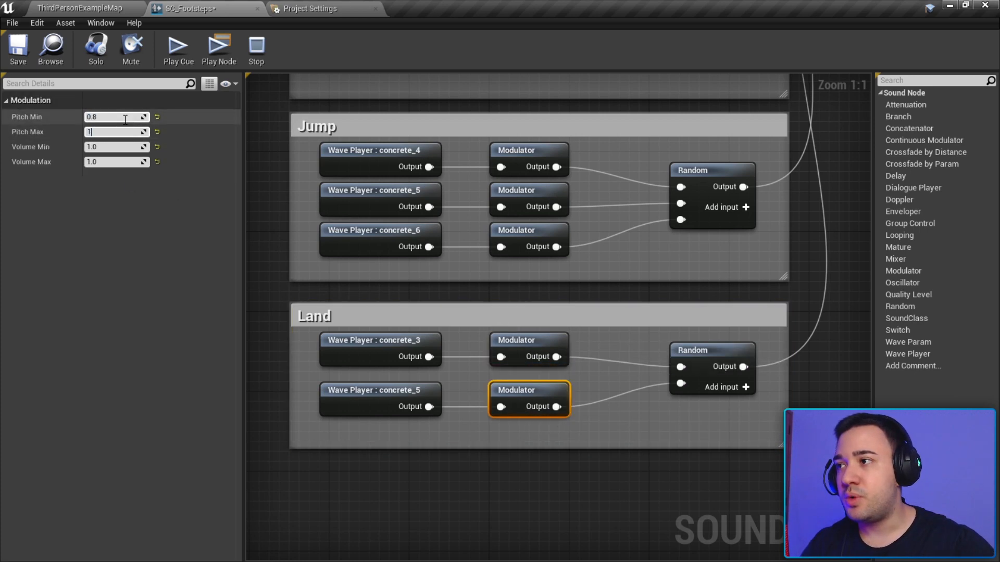
key(Tab)
text(2)
key(Tab)
text(2)
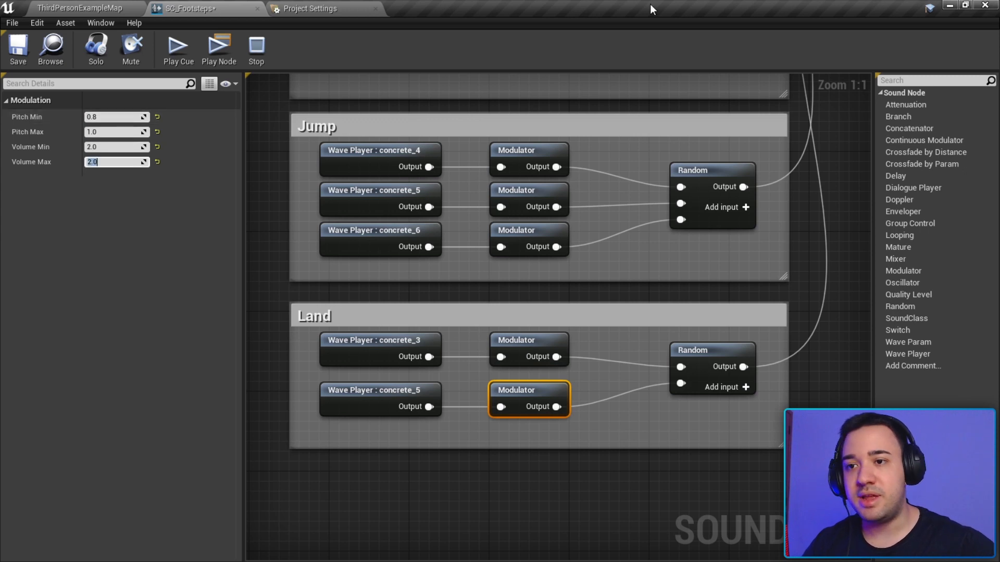
Center the Land Wave Players, Modulators and Random node vertically inside the Land comment
drag(307, 355, 518, 414)
click(639, 372)
click(695, 357)
Move the FootstepModes Switch down so it sits vertically centered beside the three mode groups
scroll(695, 359, down, 5)
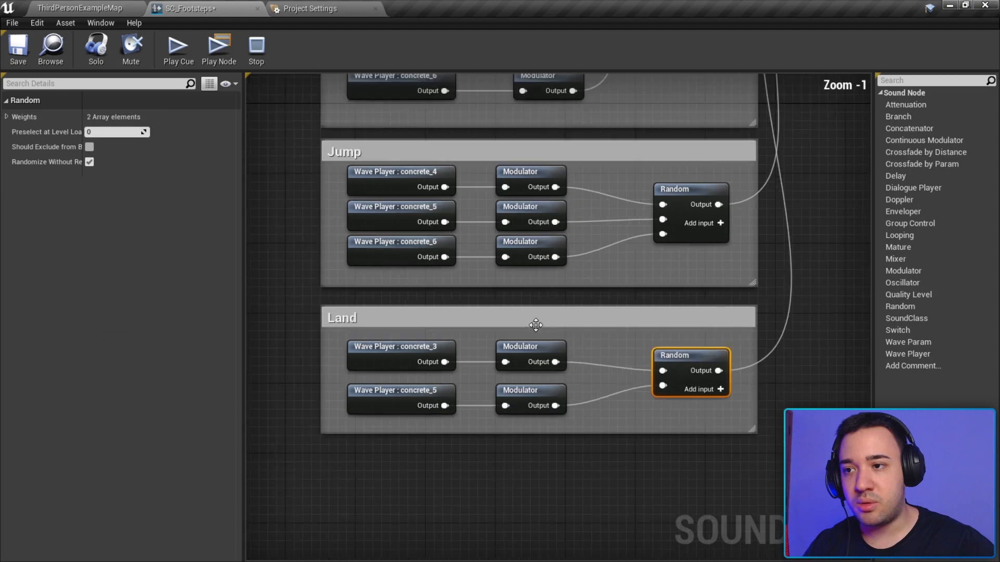
scroll(673, 252, up, 2)
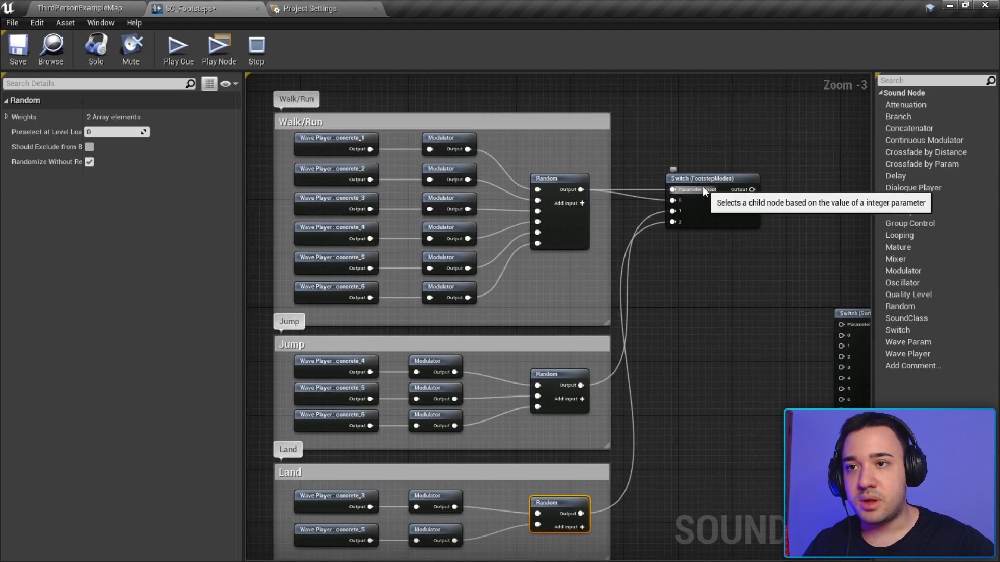
drag(702, 190, 705, 309)
scroll(714, 294, down, 3)
right_drag(713, 294, 721, 277)
scroll(537, 179, up, 2)
right_drag(537, 179, 385, 165)
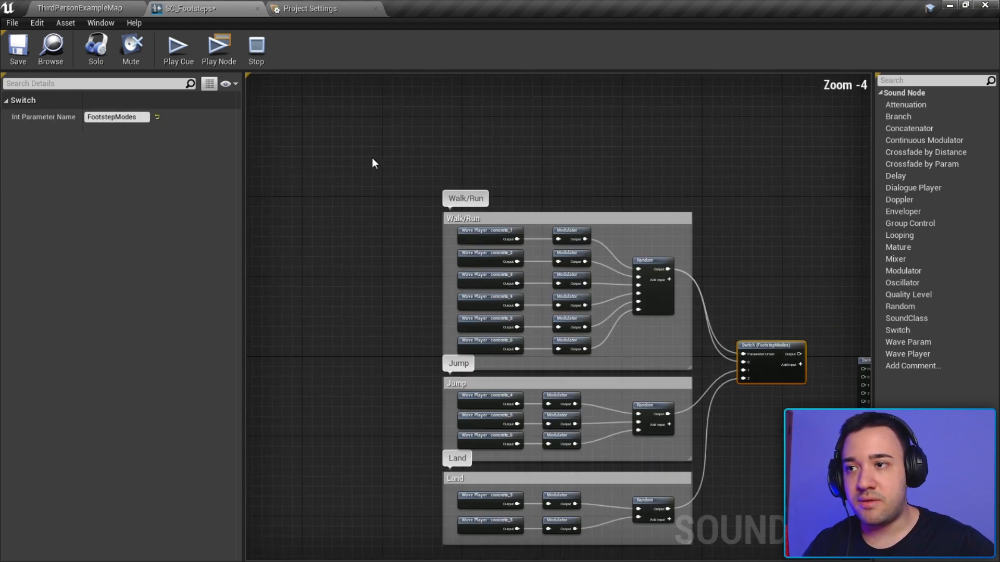
Enclose the Walk/Run, Jump and Land groups and the FootstepModes Switch in a comment titled "Concreto"
drag(373, 161, 750, 506)
right_drag(726, 484, 675, 399)
drag(357, 107, 750, 476)
key(c)
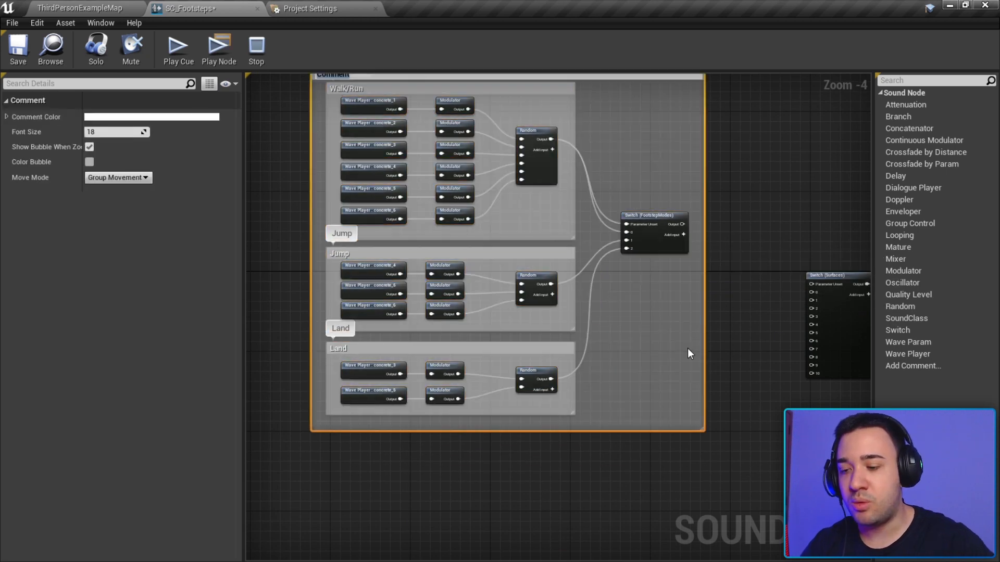
text(Coc)
key(BackSpace)
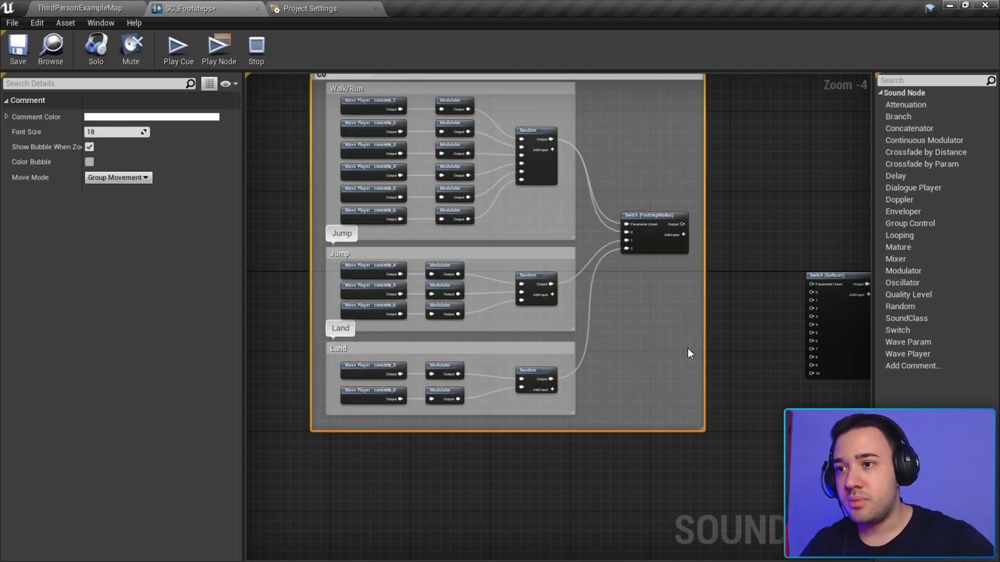
right_drag(561, 171, 623, 261)
scroll(391, 165, up, 4)
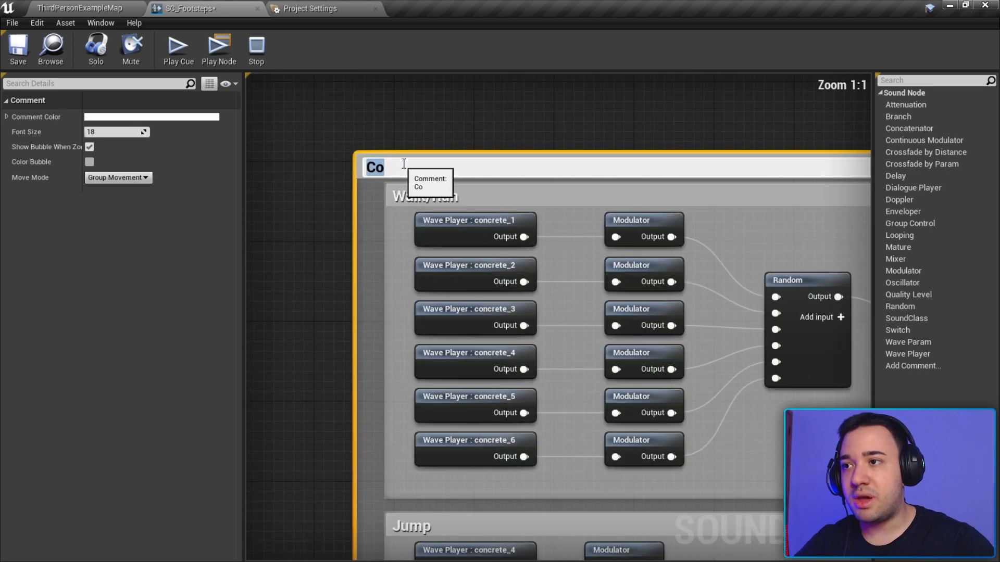
double_click(428, 164)
text(ncreto)
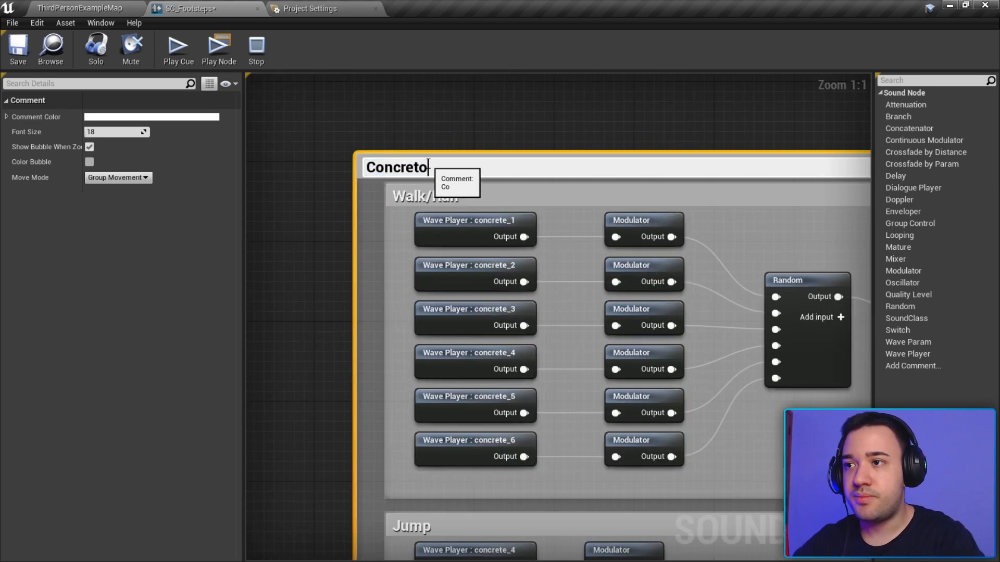
key(Return)
Examine the FootstepModes Switch's mode inputs and its free output beside the Surfaces Switch
scroll(598, 268, down, 2)
right_drag(598, 268, 469, 152)
scroll(594, 249, down, 1)
right_drag(595, 249, 258, 173)
scroll(511, 210, up, 2)
right_drag(453, 221, 502, 175)
scroll(511, 210, down, 1)
scroll(564, 227, down, 2)
scroll(502, 174, up, 2)
scroll(502, 175, up, 2)
click(502, 174)
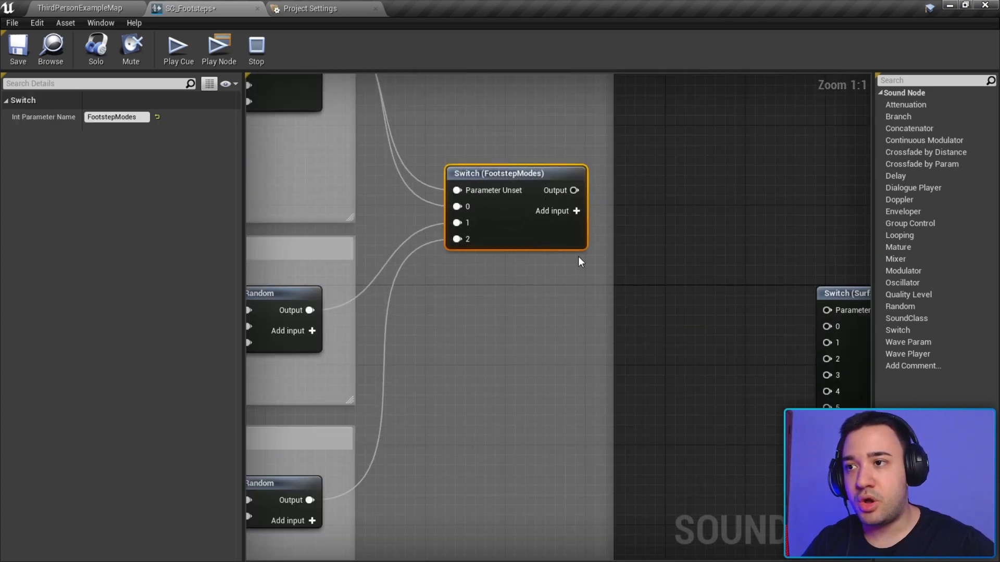
scroll(510, 165, down, 2)
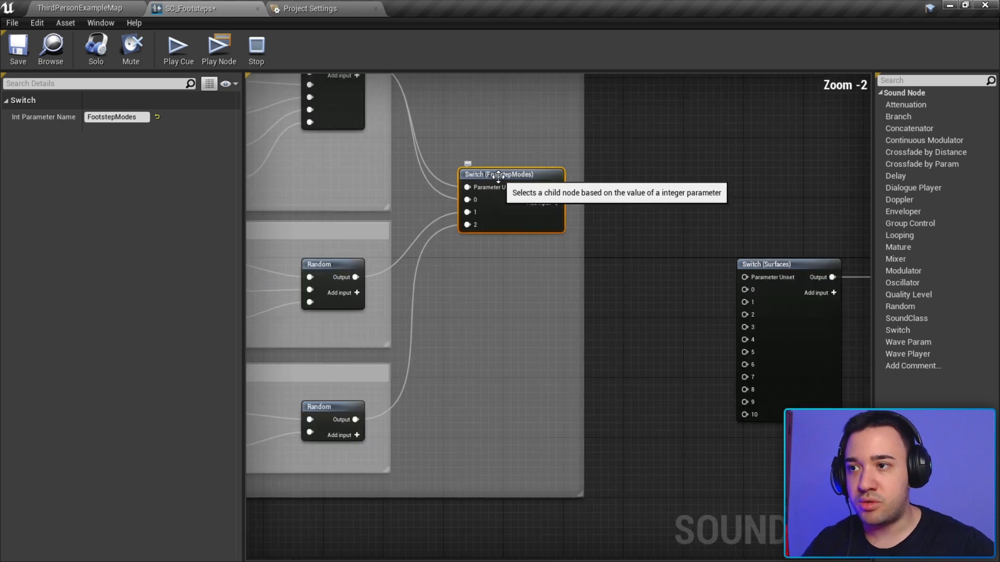
Connect the output of the Concreto group's FootstepModes Switch to input 1 of the Surfaces Switch
right_drag(518, 168, 455, 187)
scroll(489, 198, up, 1)
drag(488, 203, 705, 337)
click(688, 342)
click(712, 337)
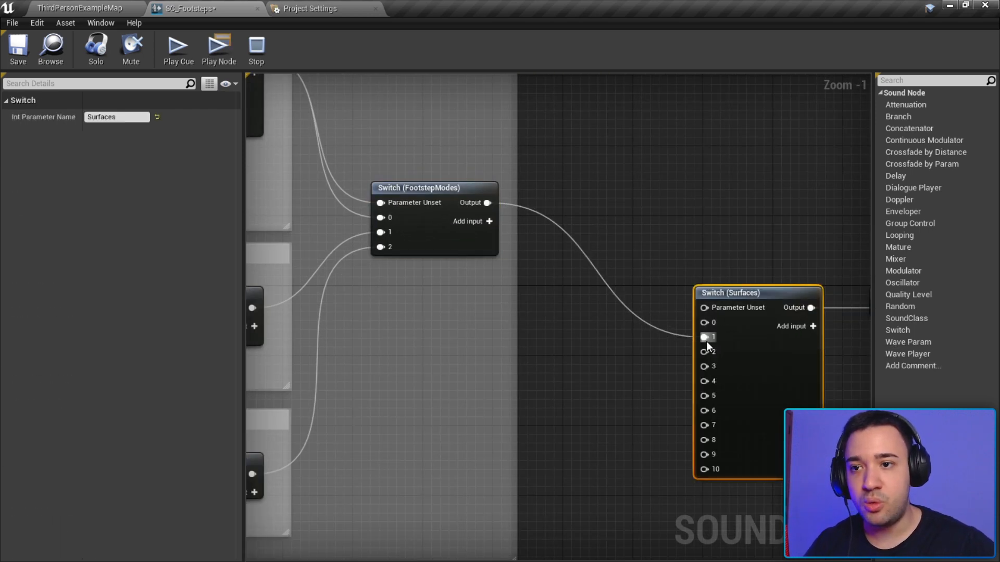
Check Concrete's number in the project's Physical Surface list against the Surfaces Switch input that the Concreto group feeds
click(301, 7)
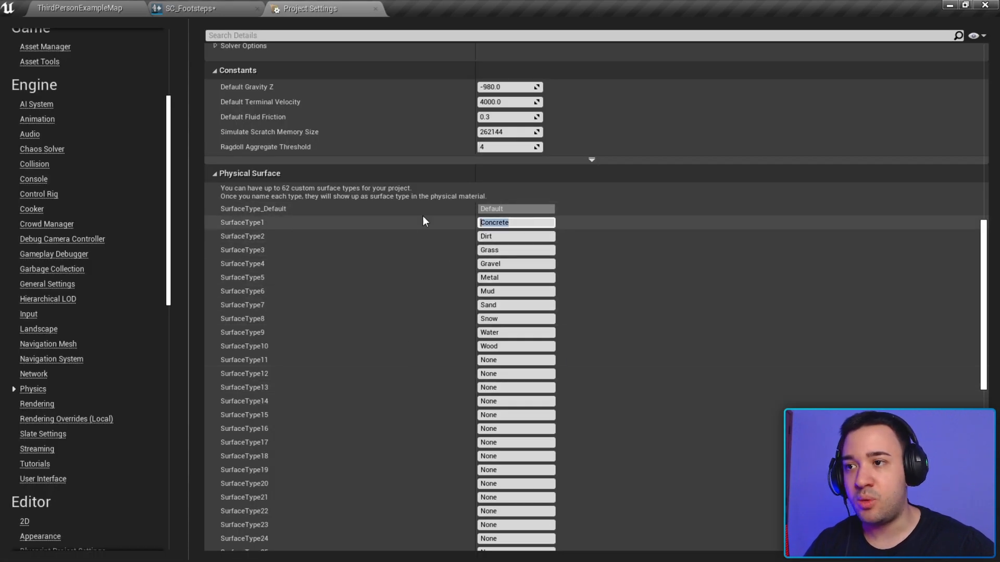
click(198, 8)
scroll(699, 341, down, 3)
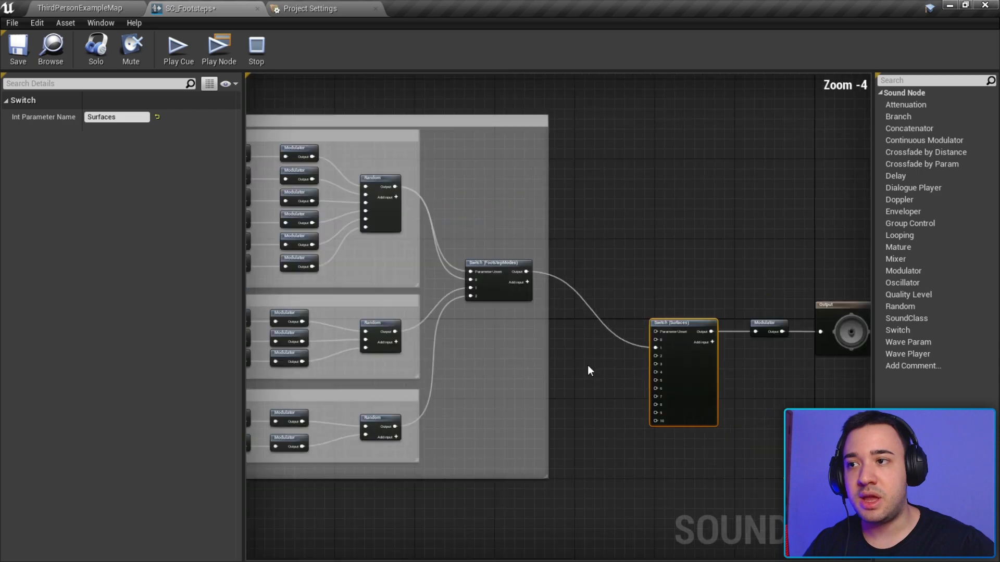
scroll(363, 170, down, 1)
drag(335, 118, 728, 437)
scroll(727, 437, up, 3)
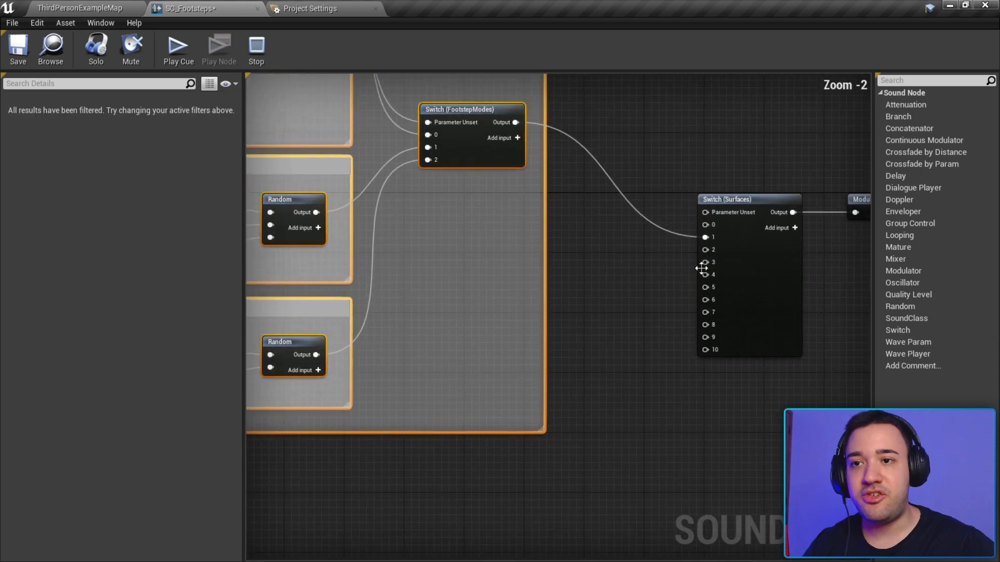
scroll(672, 323, down, 3)
click(586, 173)
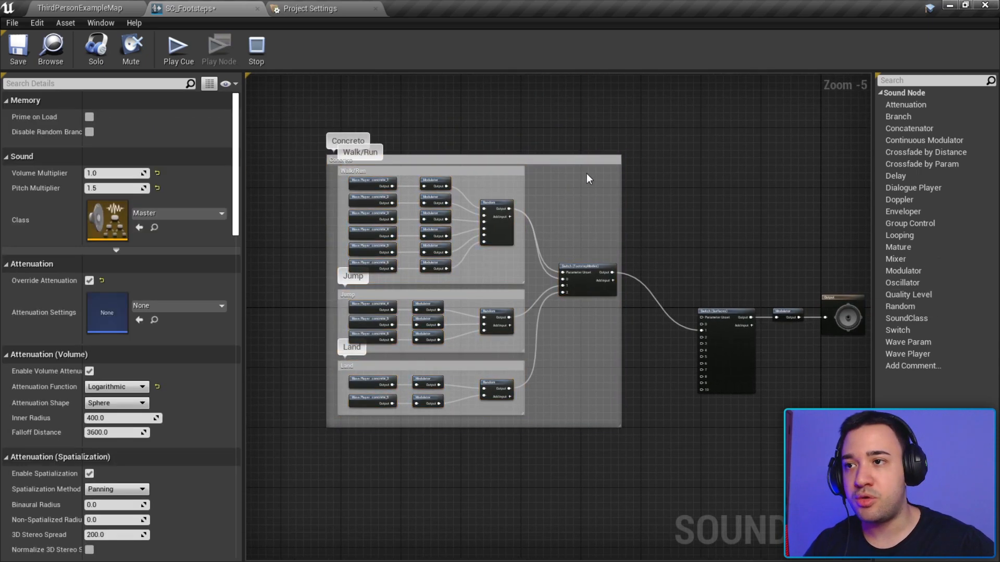
Set the Concreto comment's color to a neutral grey with a brightness value of 0.390625
click(602, 161)
click(153, 118)
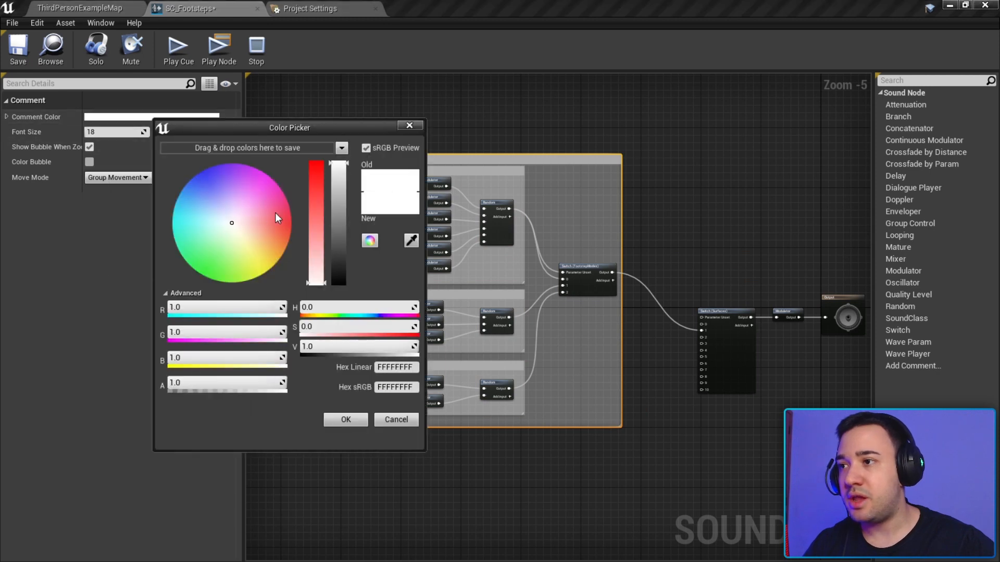
drag(344, 215, 338, 230)
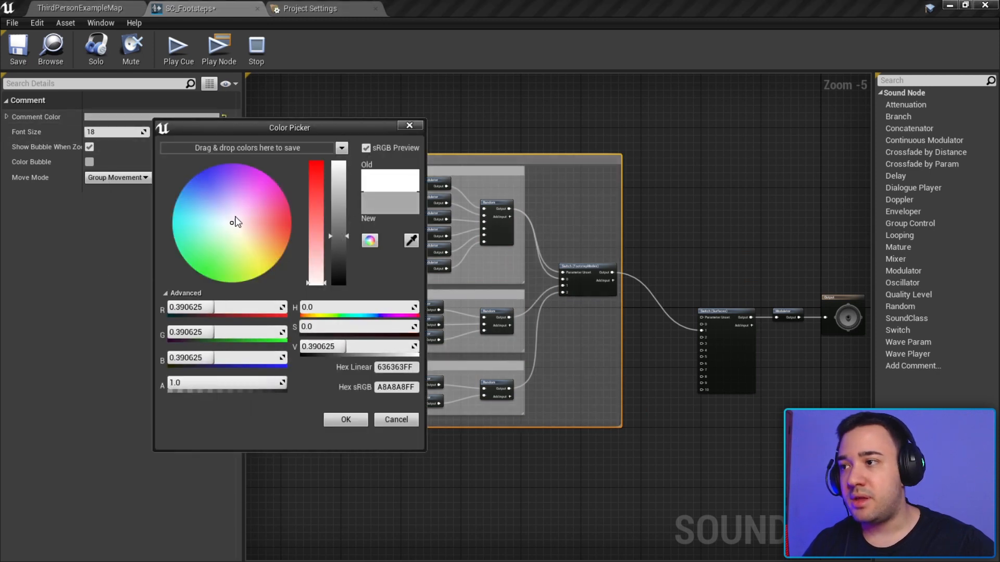
click(345, 420)
Trace the Concreto group through the Surfaces Switch to the Output and inspect the final Modulator's pitch and volume settings
drag(263, 149, 573, 409)
scroll(677, 328, up, 2)
right_drag(676, 334, 643, 335)
right_drag(678, 264, 611, 256)
right_drag(471, 118, 596, 186)
right_drag(458, 254, 551, 230)
right_drag(551, 321, 442, 270)
right_drag(833, 349, 610, 312)
scroll(573, 259, up, 2)
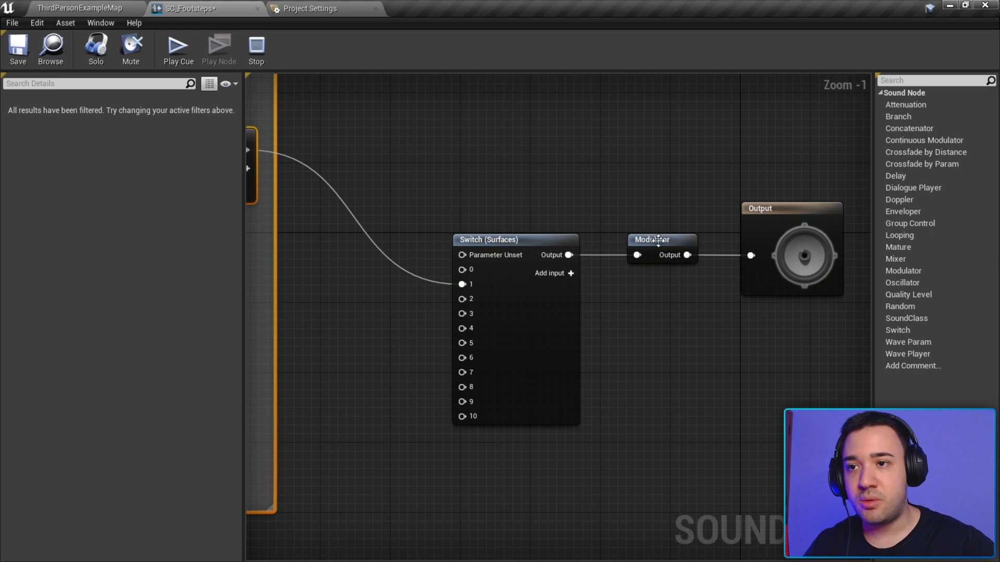
click(659, 240)
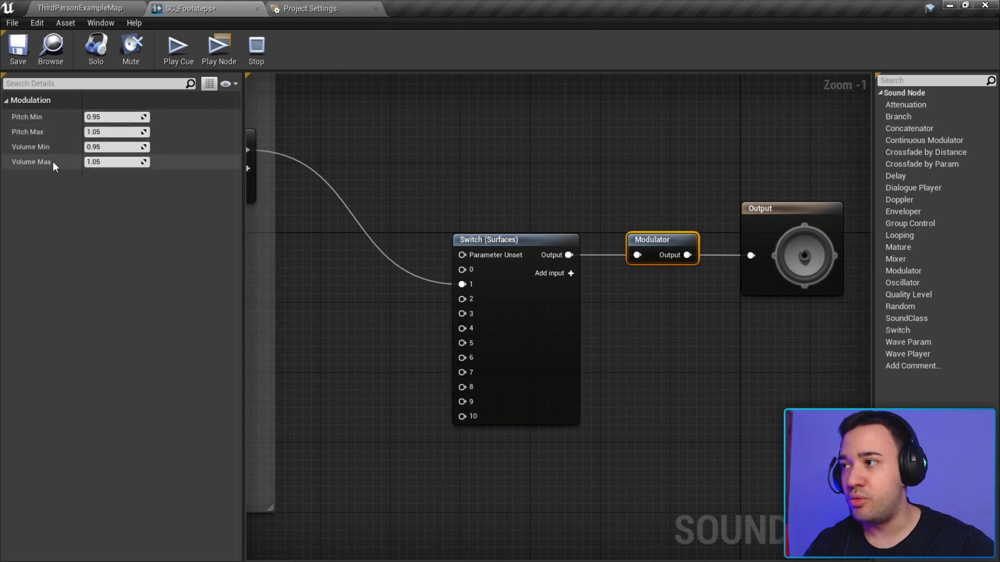
scroll(443, 213, down, 2)
scroll(535, 260, down, 1)
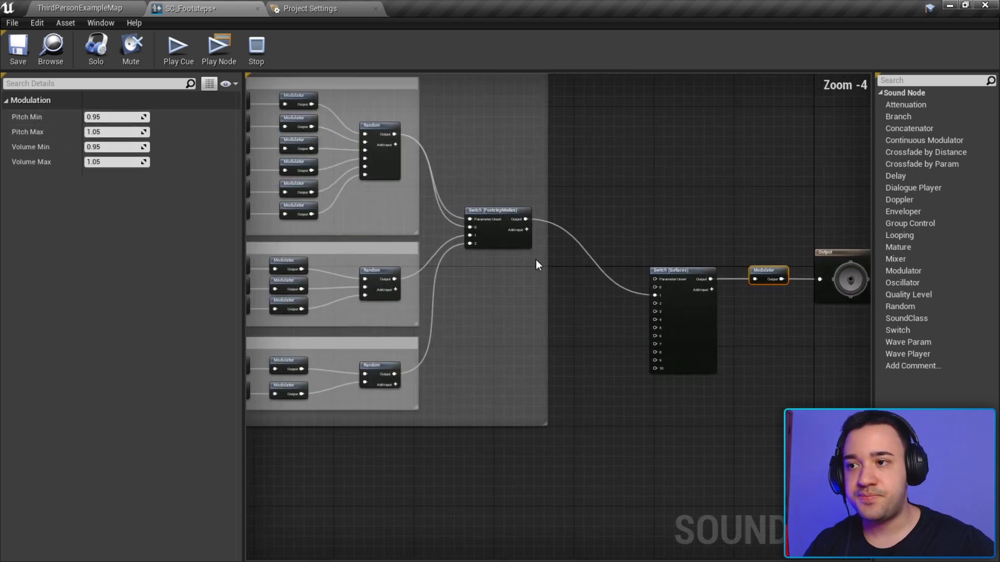
Inspect the Surfaces Switch's parameter and numbered inputs and compare them with the surface types in Project Settings
scroll(535, 260, up, 2)
click(638, 265)
right_drag(596, 217, 372, 154)
scroll(373, 155, up, 2)
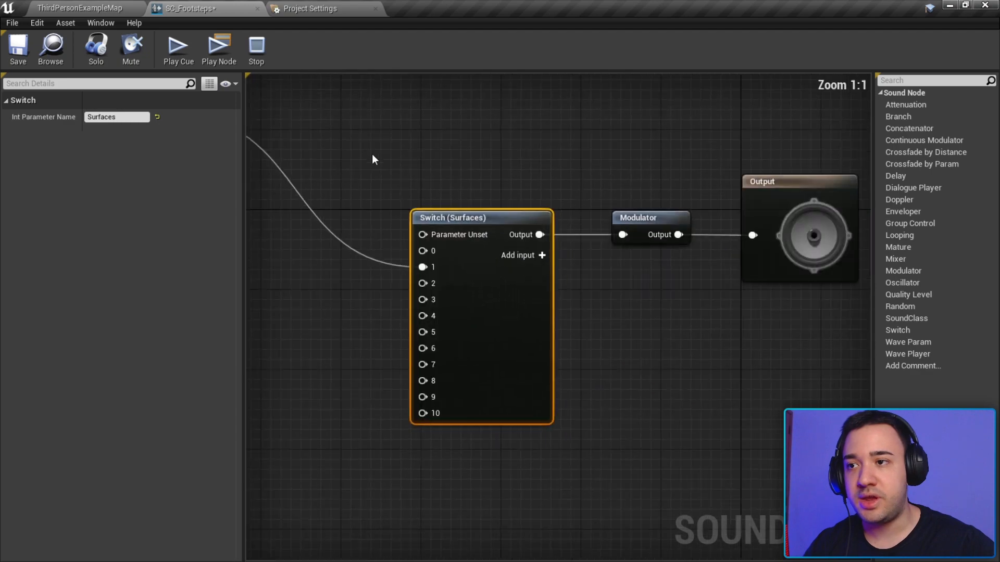
click(333, 8)
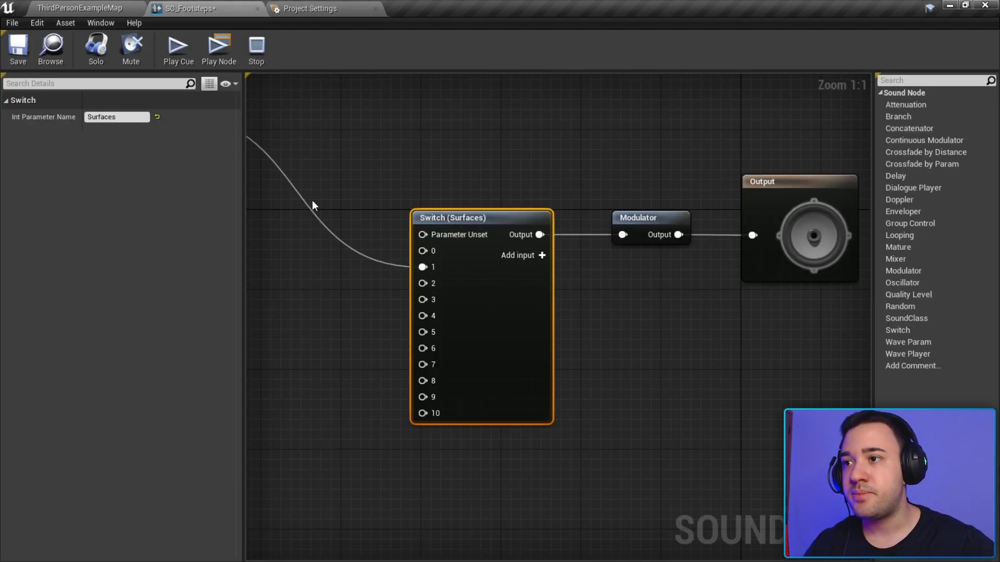
Examine the FootstepModes Switch inside the Concreto comment and its parameter name
scroll(515, 289, down, 3)
drag(311, 199, 553, 275)
scroll(558, 277, up, 2)
right_drag(391, 282, 586, 339)
click(448, 174)
click(466, 183)
scroll(523, 180, down, 1)
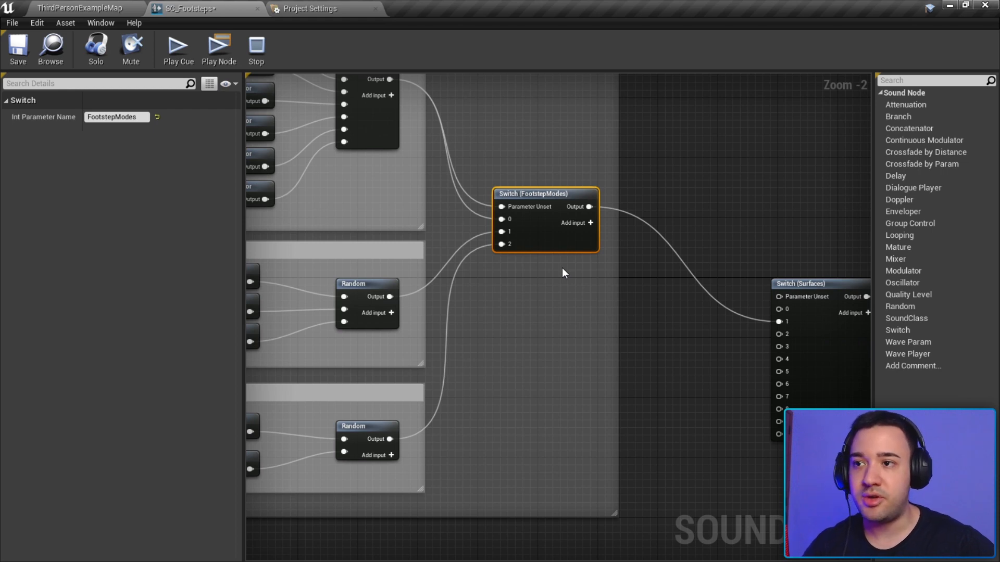
Review the Walk/Run, Jump and Land groups feeding the FootstepModes Switch's inputs 0, 1 and 2
right_drag(464, 255, 754, 370)
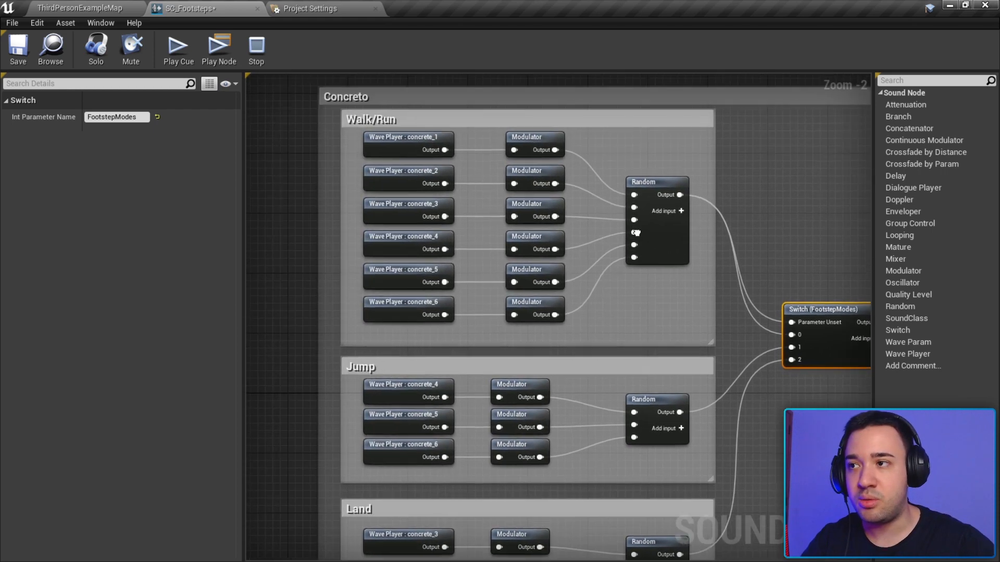
right_drag(345, 152, 310, 173)
drag(295, 139, 717, 360)
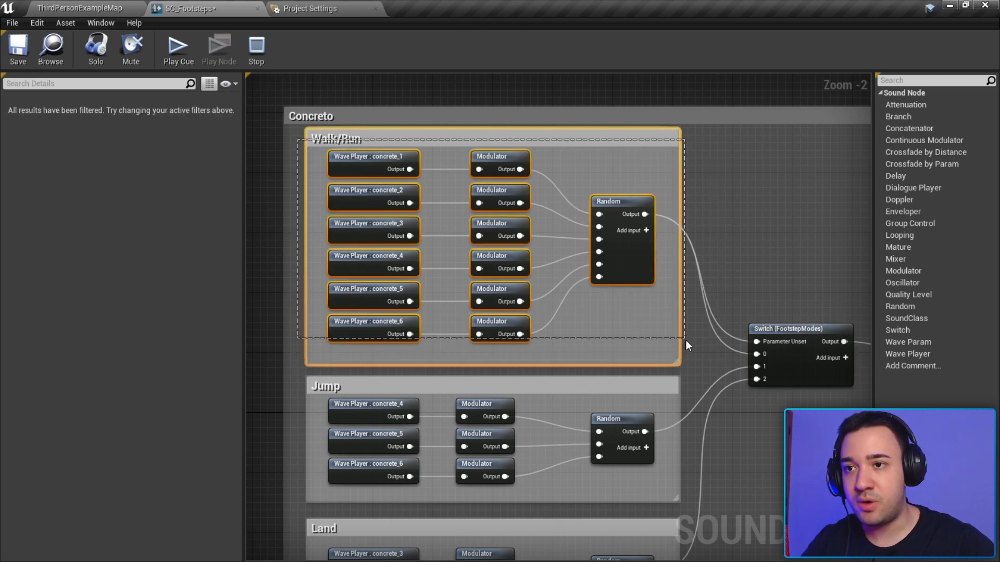
right_drag(349, 371, 352, 258)
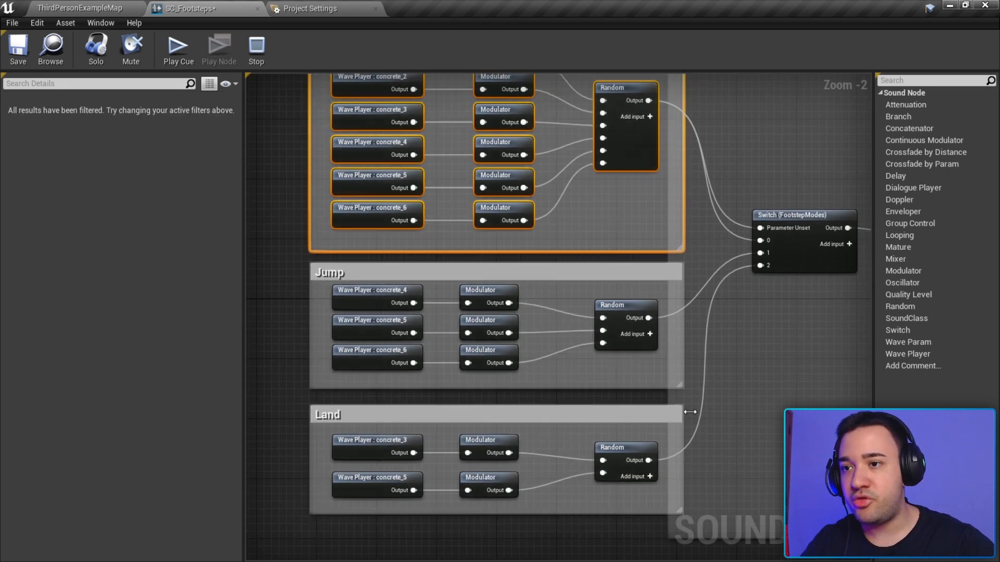
drag(296, 277, 601, 388)
right_drag(292, 416, 291, 305)
drag(290, 305, 654, 353)
right_drag(654, 353, 652, 357)
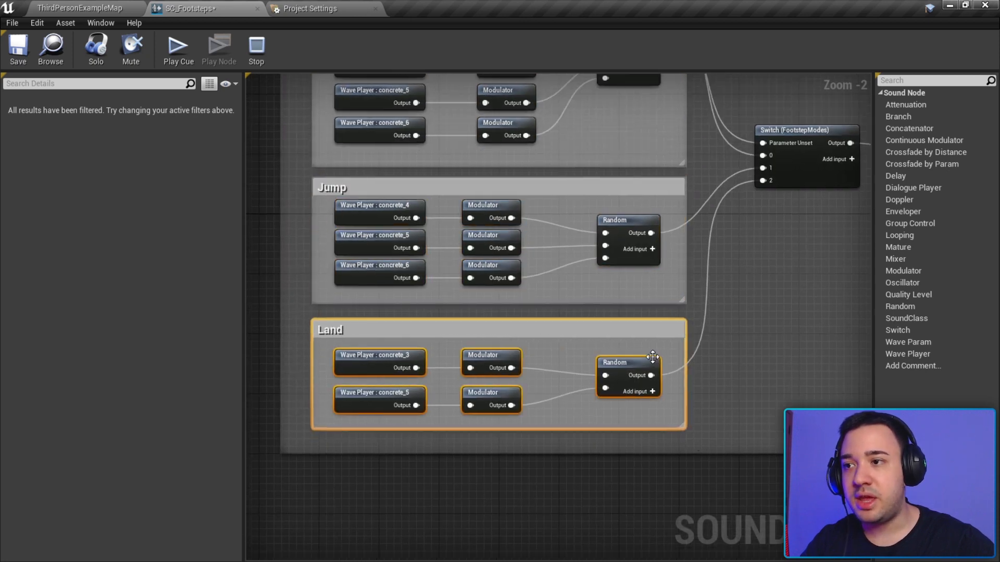
scroll(680, 326, down, 3)
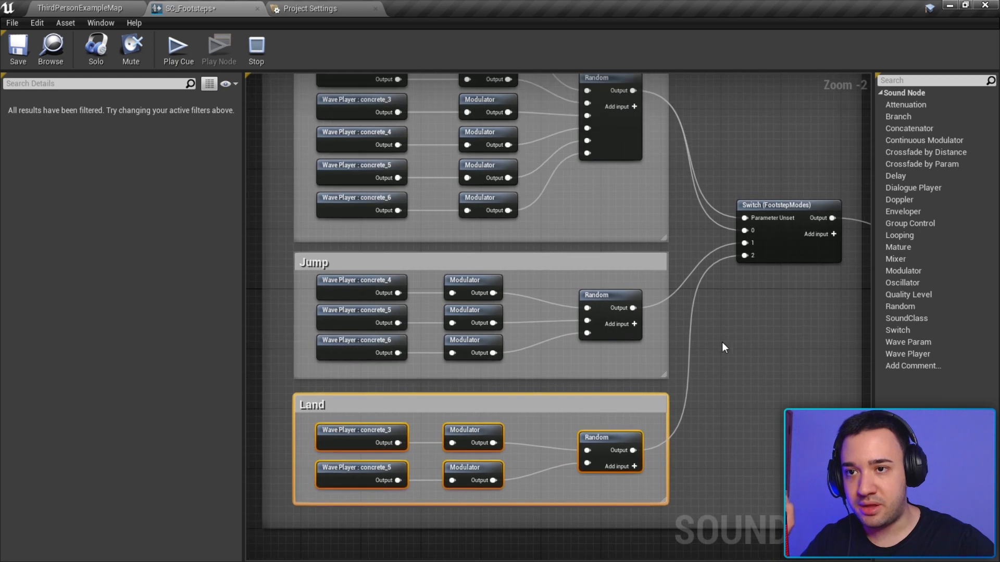
Duplicate the entire Concreto group with its FootstepModes Switch and place the copy directly below the original
click(339, 131)
drag(339, 130, 637, 439)
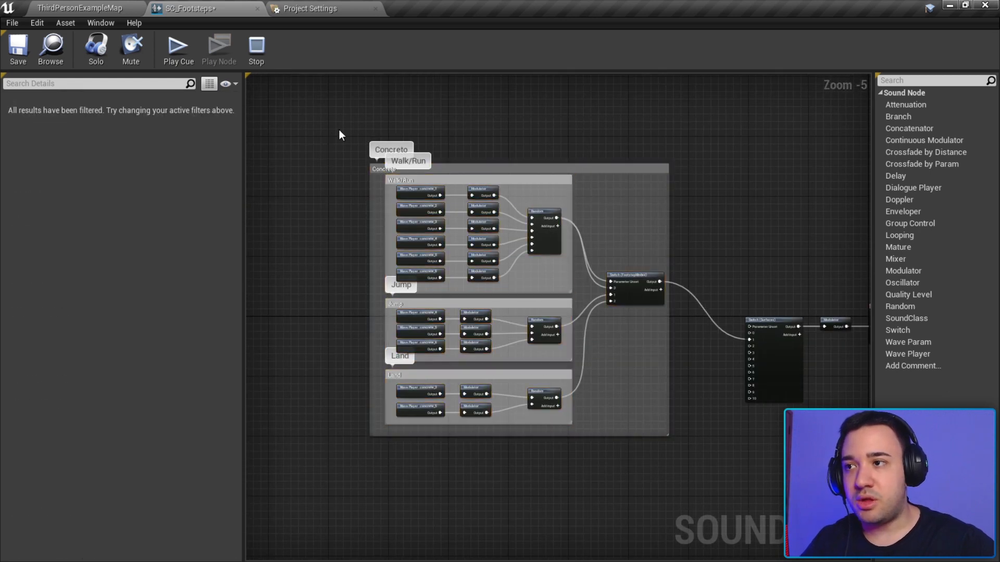
drag(339, 129, 677, 449)
right_drag(694, 465, 637, 269)
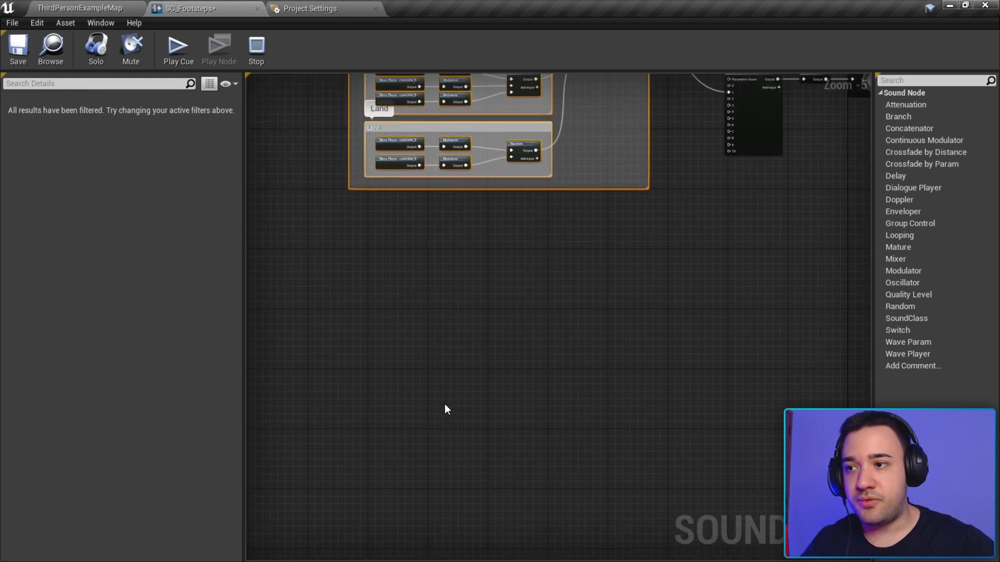
key(ctrl+v)
drag(647, 303, 625, 213)
Rename the duplicated group's comment to "Dirt", matching SurfaceType2 in Project Settings, and set its color to brown
click(347, 12)
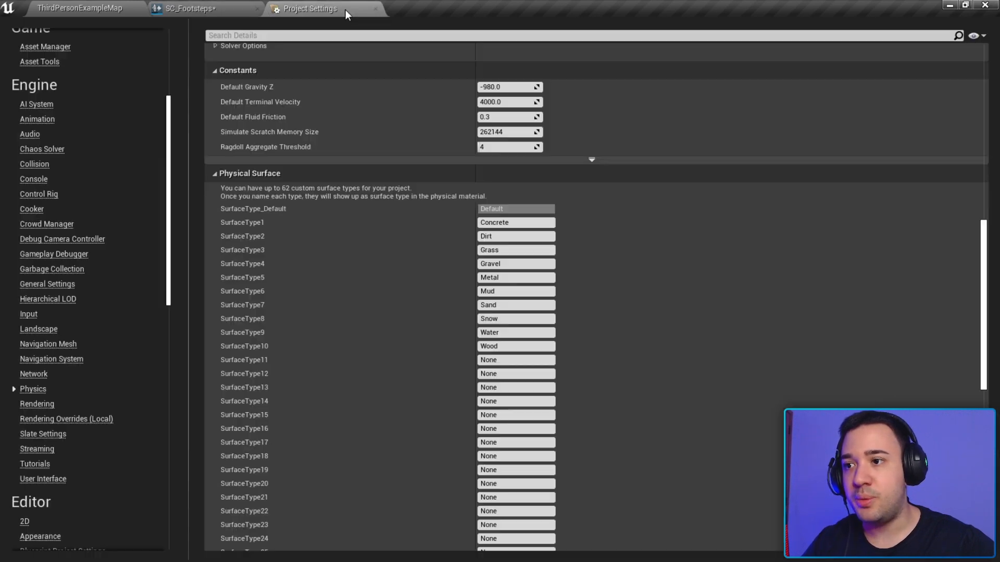
click(510, 235)
click(187, 9)
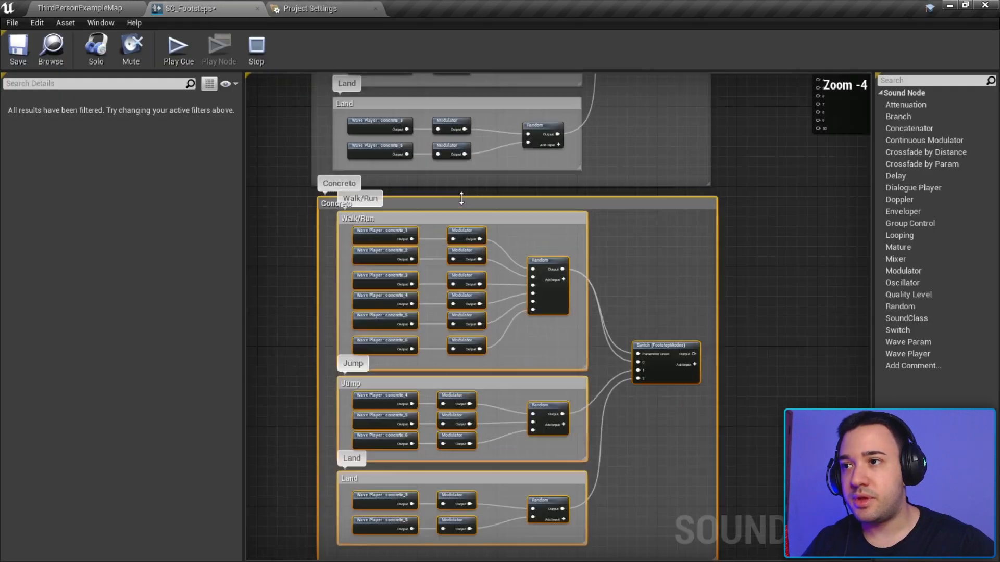
scroll(472, 229, up, 4)
click(473, 229)
double_click(473, 230)
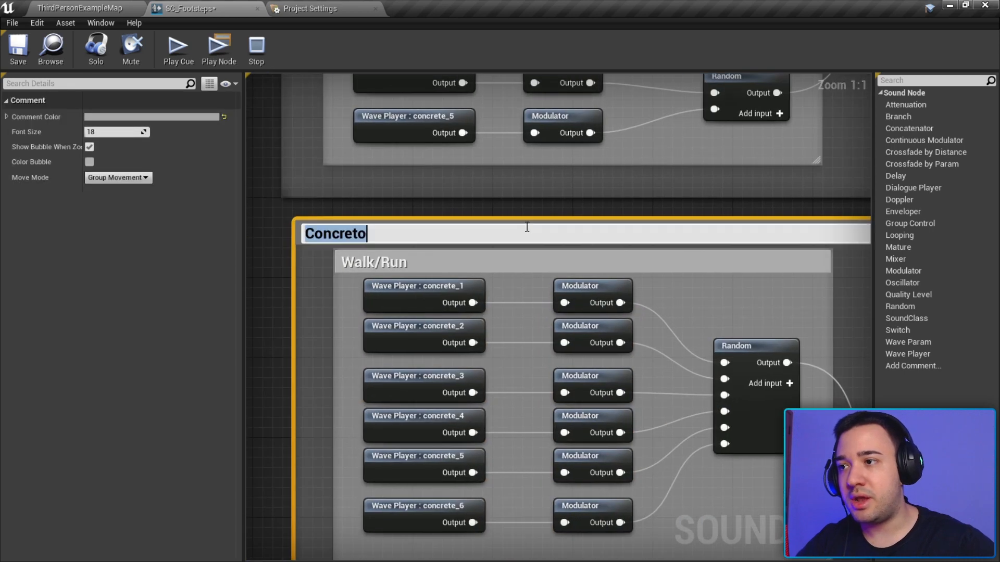
text(Dirt)
key(Return)
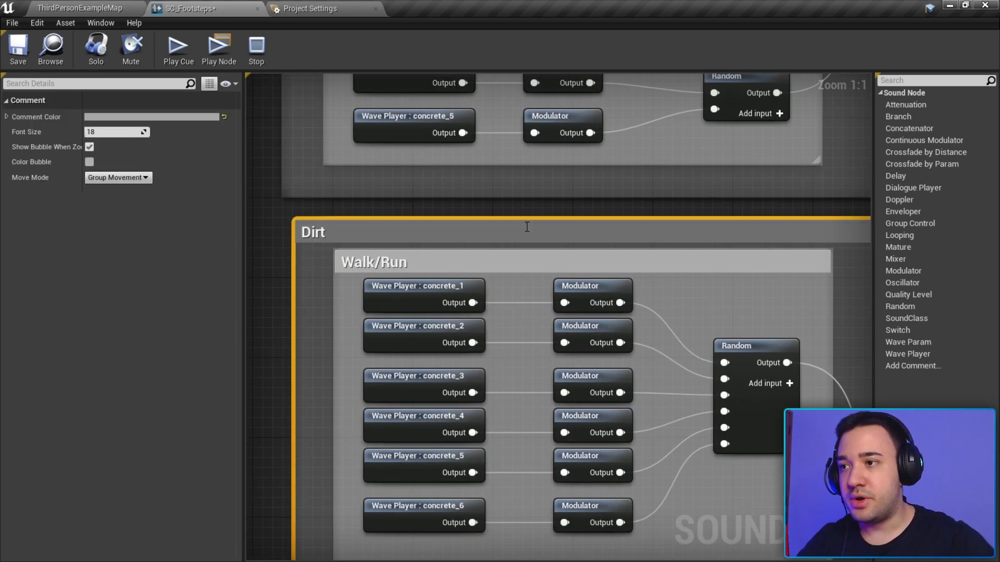
scroll(581, 236, down, 5)
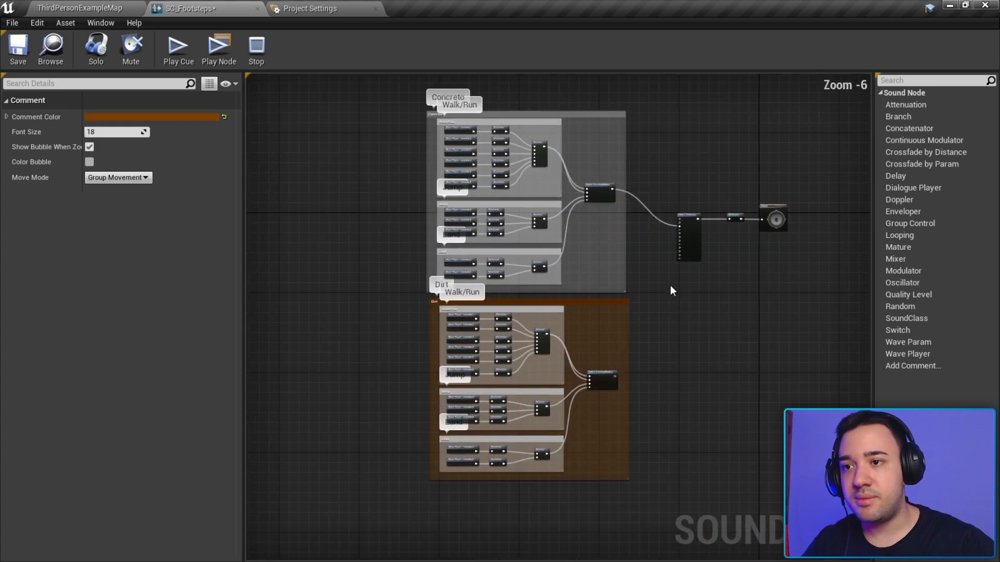
Look over the Dirt group's Wave Players and check the Footsteps sound folders in the Content Browser for dirt sounds
scroll(494, 386, up, 3)
right_drag(310, 299, 421, 136)
scroll(426, 265, up, 1)
right_drag(488, 351, 483, 176)
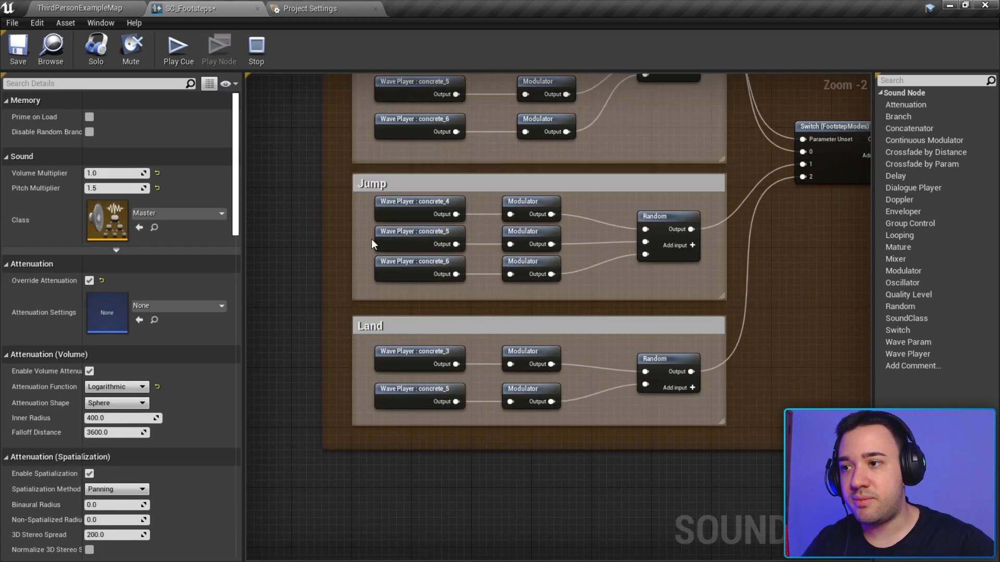
right_drag(371, 241, 380, 409)
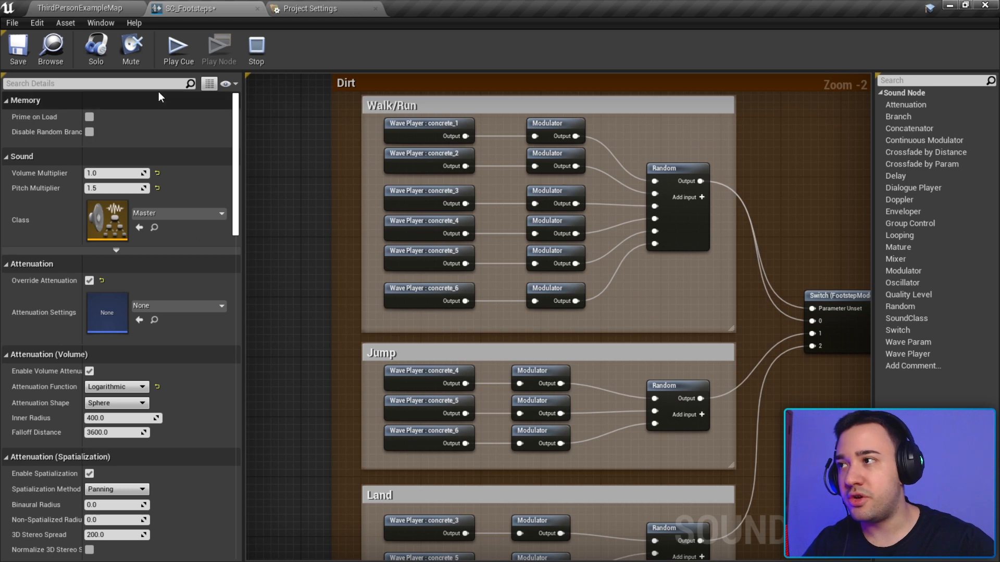
click(130, 6)
click(124, 509)
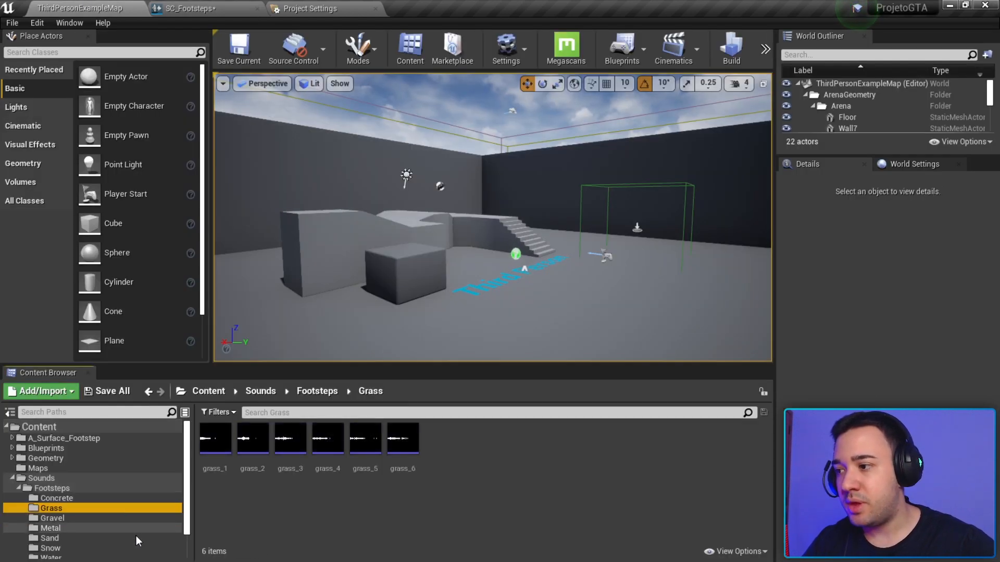
scroll(108, 536, down, 2)
click(172, 6)
Delete all the concrete Wave Players from the Dirt group's Walk/Run, Jump and Land comments
scroll(456, 257, down, 2)
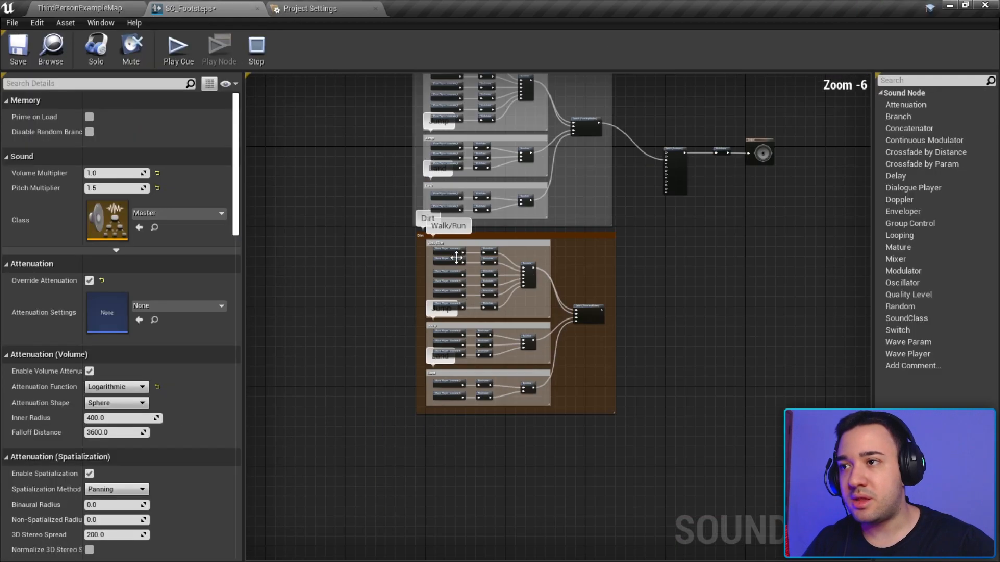
scroll(457, 260, up, 2)
drag(441, 328, 442, 342)
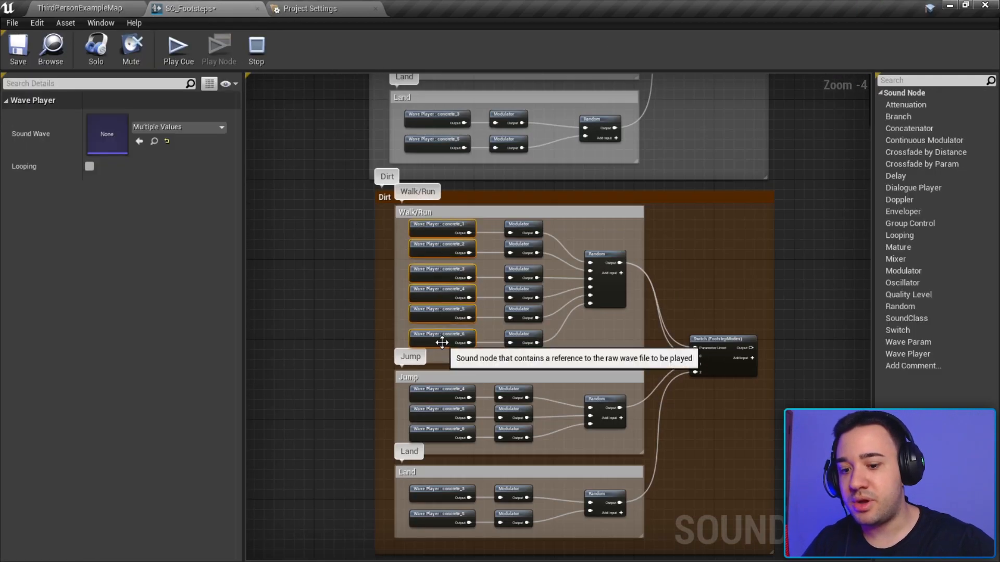
key(Delete)
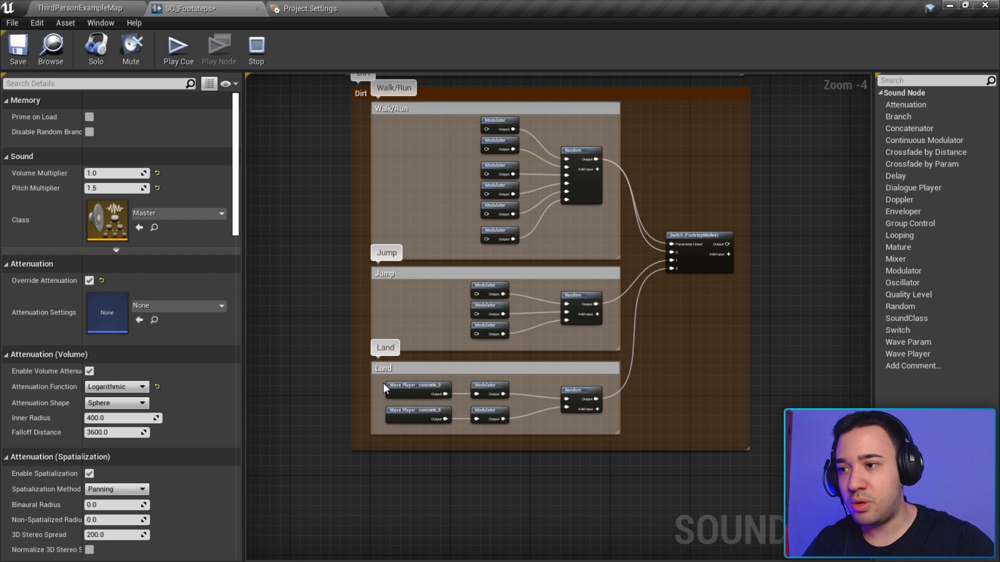
drag(383, 383, 404, 423)
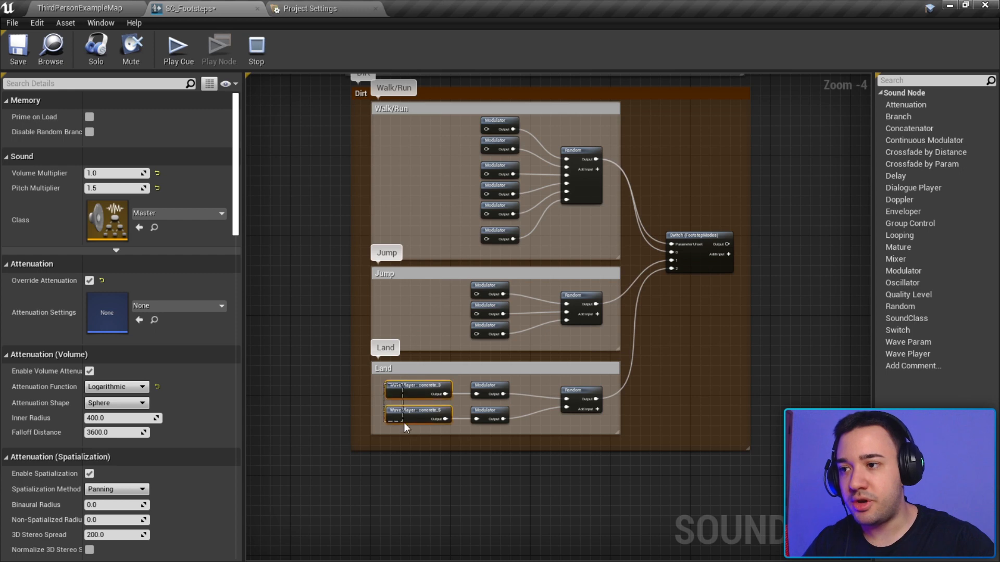
key(Delete)
Duplicate the entire Concreto group with its FootstepModes Switch and place the copy below the Dirt group
scroll(455, 413, down, 2)
right_drag(477, 423, 483, 549)
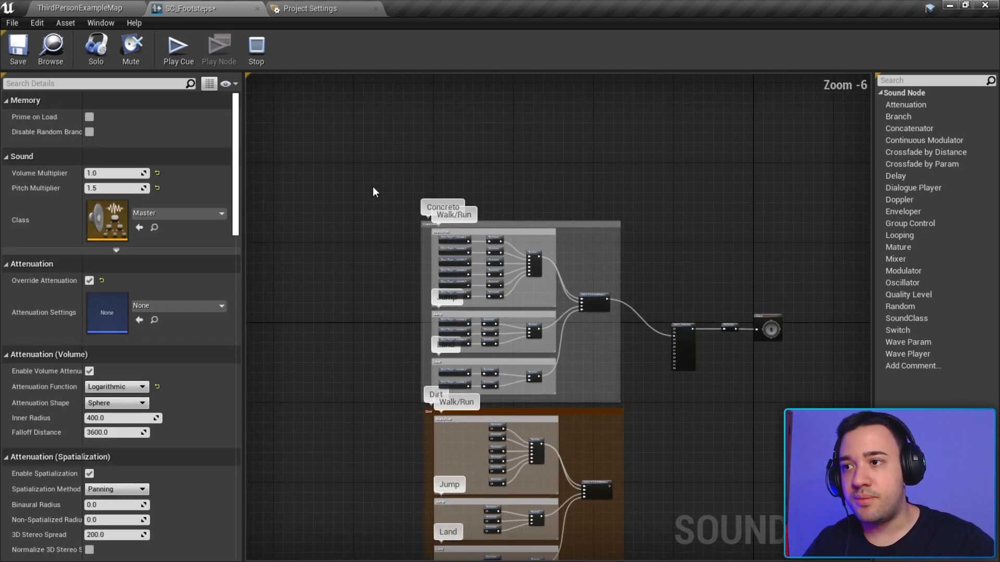
drag(379, 185, 645, 398)
right_drag(606, 468, 565, 177)
key(ctrl+v)
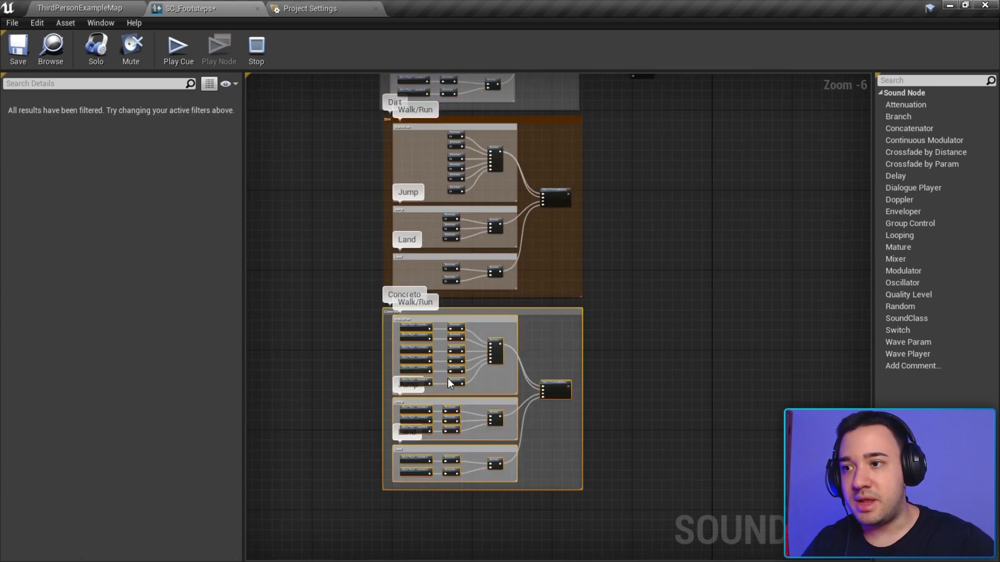
Move the Dirt group out to the left and shift the Concreto copy up toward the original Concreto group
right_drag(512, 141, 580, 204)
drag(601, 188, 364, 183)
drag(633, 362, 619, 217)
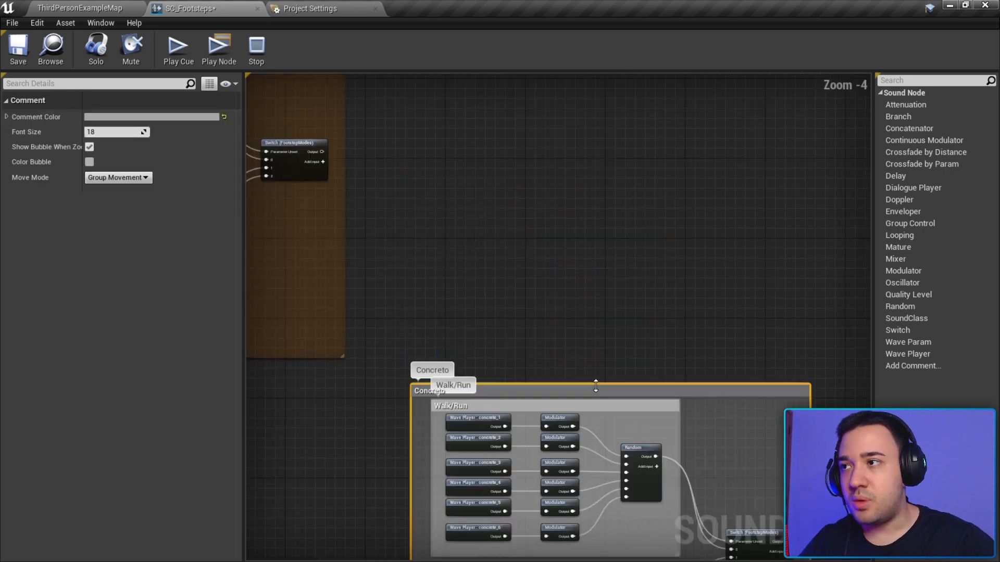
scroll(558, 312, down, 1)
Check SurfaceType3 in Project Settings, rename the duplicated Concreto comment to "Grama" and set its color to green
click(311, 9)
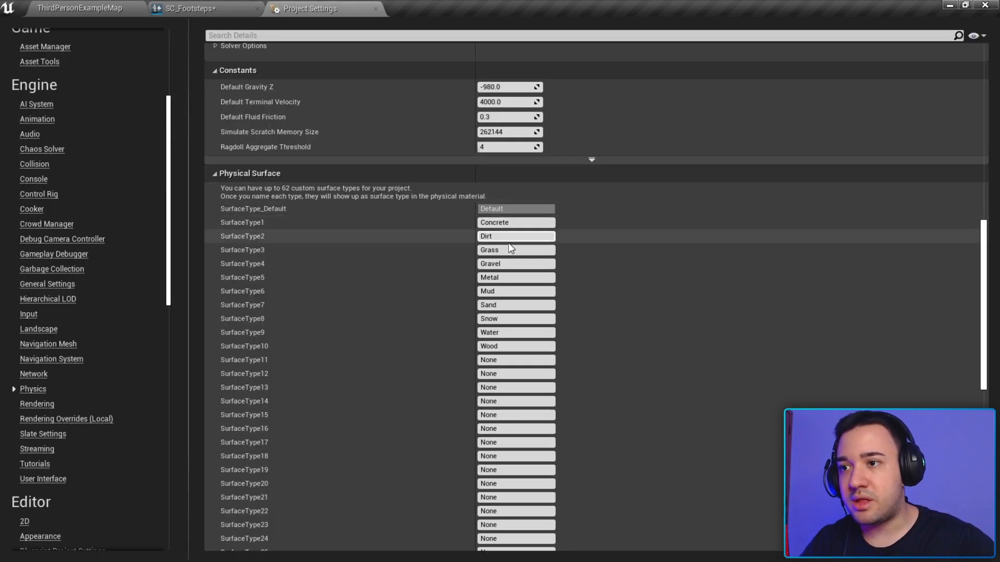
click(190, 8)
scroll(448, 237, up, 2)
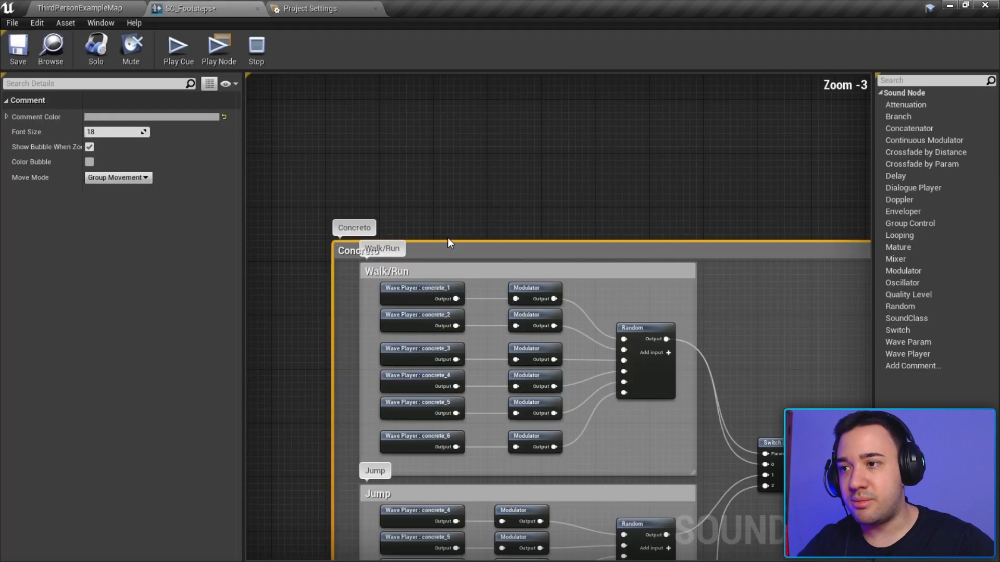
double_click(584, 251)
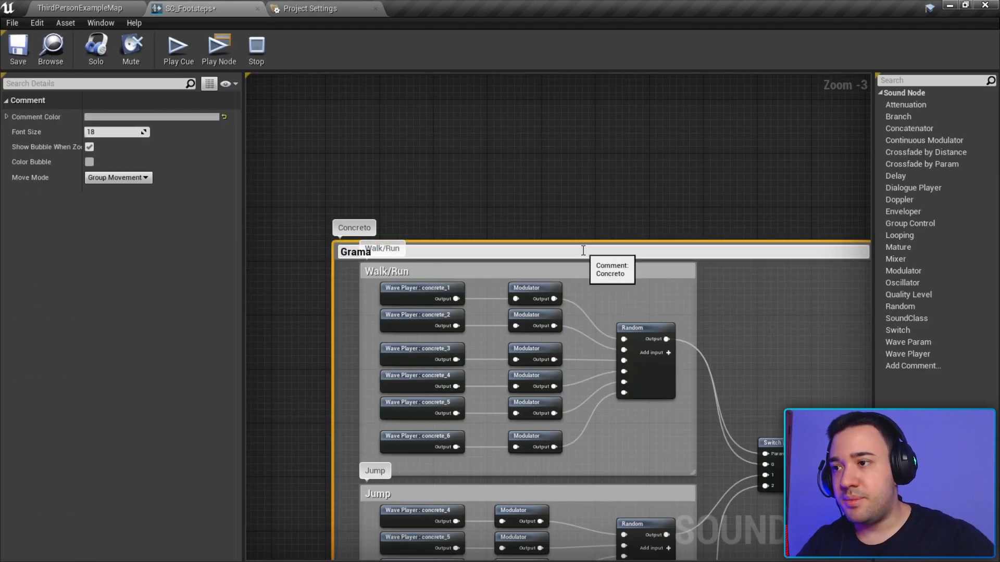
text(Grama)
key(Return)
click(208, 119)
click(248, 272)
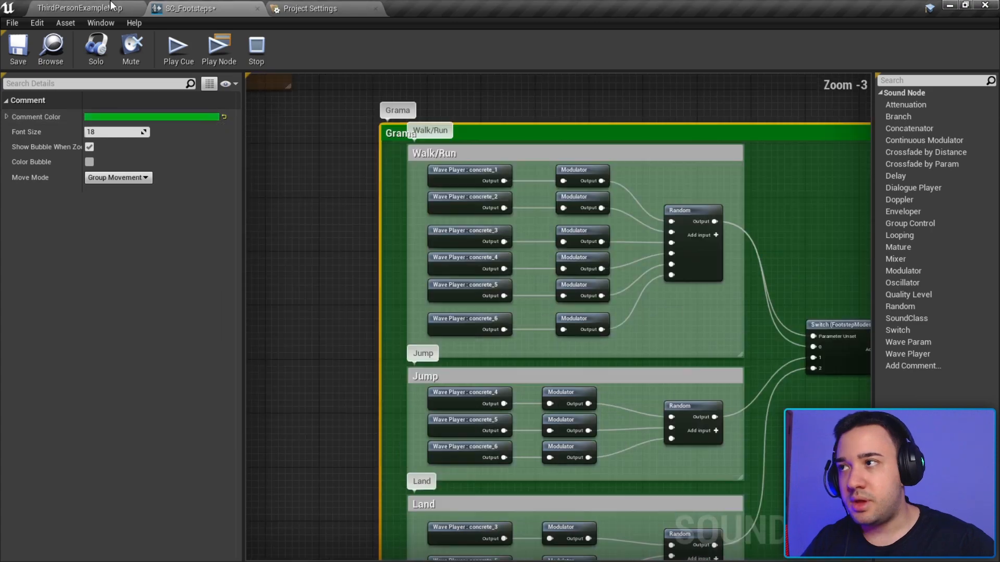
Delete all the concrete Wave Players from the Grama group's Walk/Run, Jump and Land comments
click(113, 5)
click(198, 9)
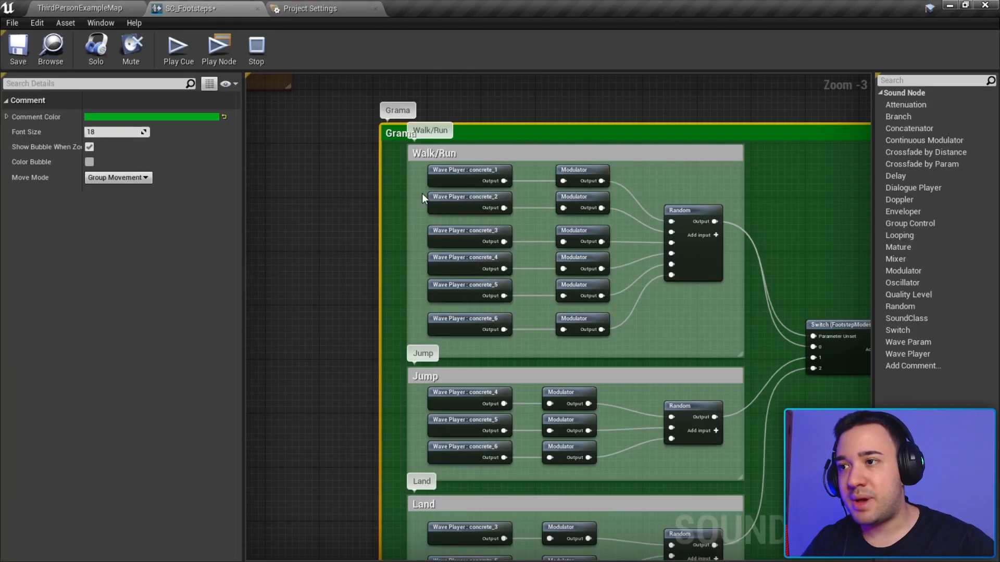
drag(420, 171, 488, 333)
key(Delete)
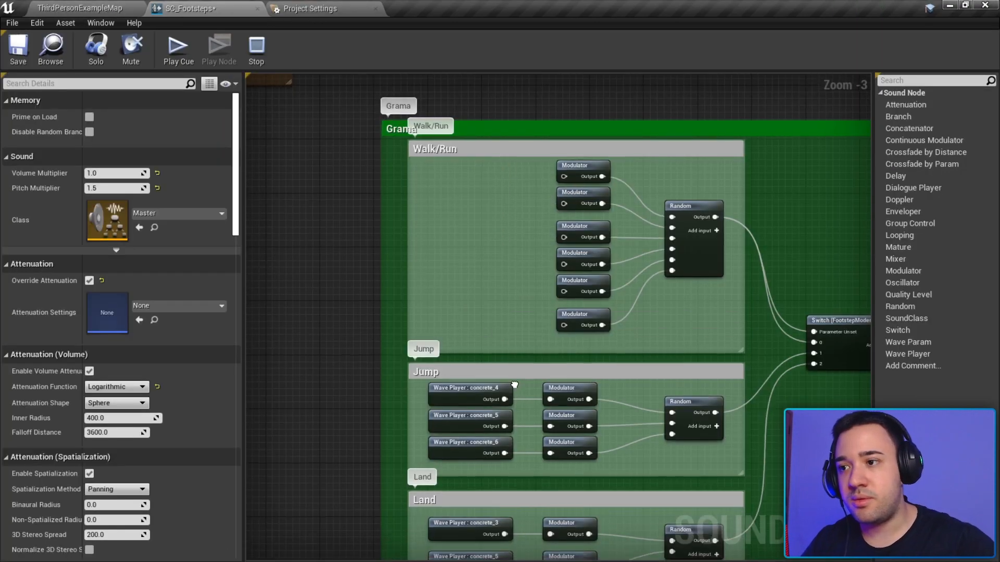
right_drag(513, 384, 499, 287)
drag(409, 288, 450, 362)
key(Delete)
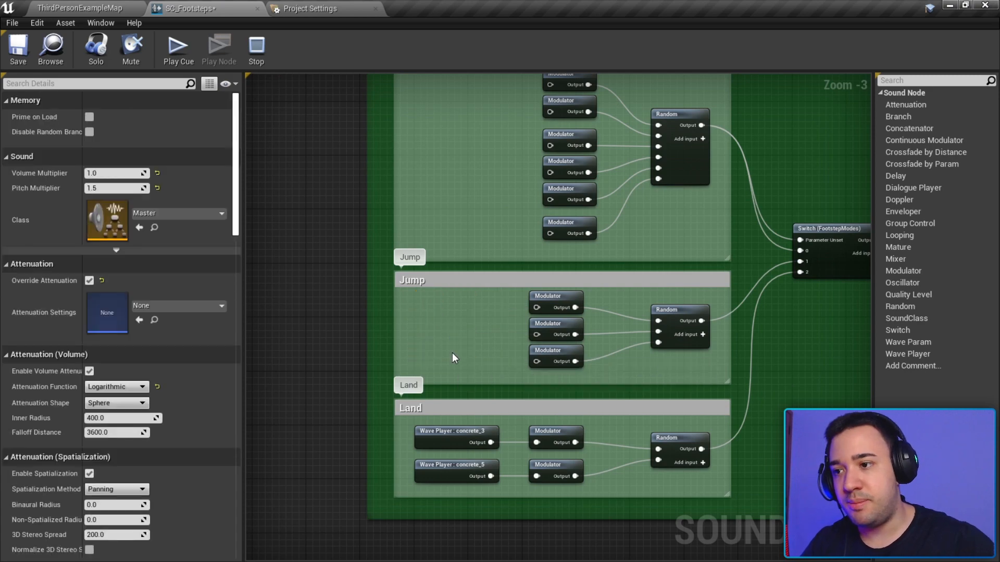
right_drag(411, 445, 399, 329)
drag(399, 330, 431, 379)
key(Delete)
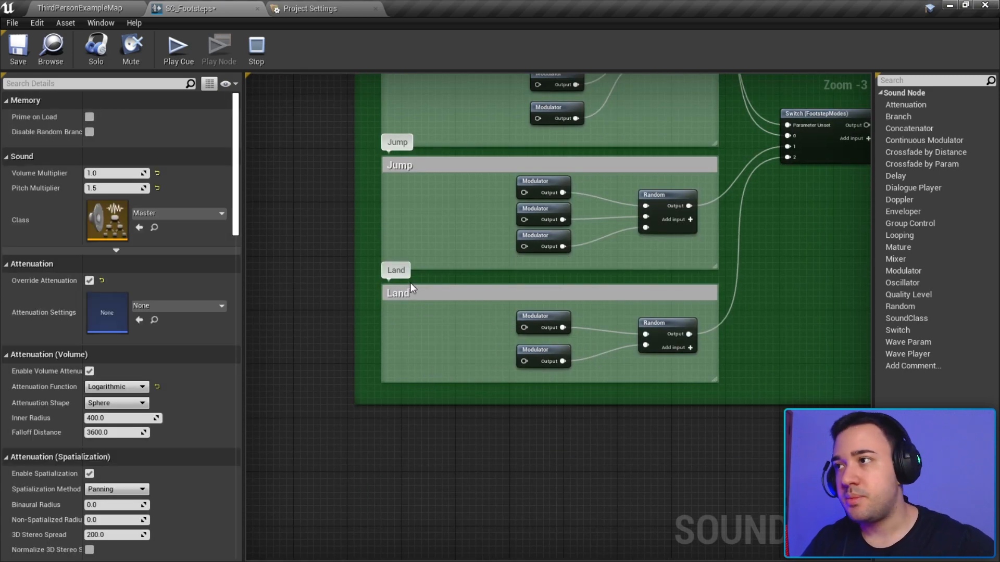
Add the sounds grass_1 to grass_6 from the Footsteps Grass folder to the SC_Footsteps graph at the Grama group
click(112, 5)
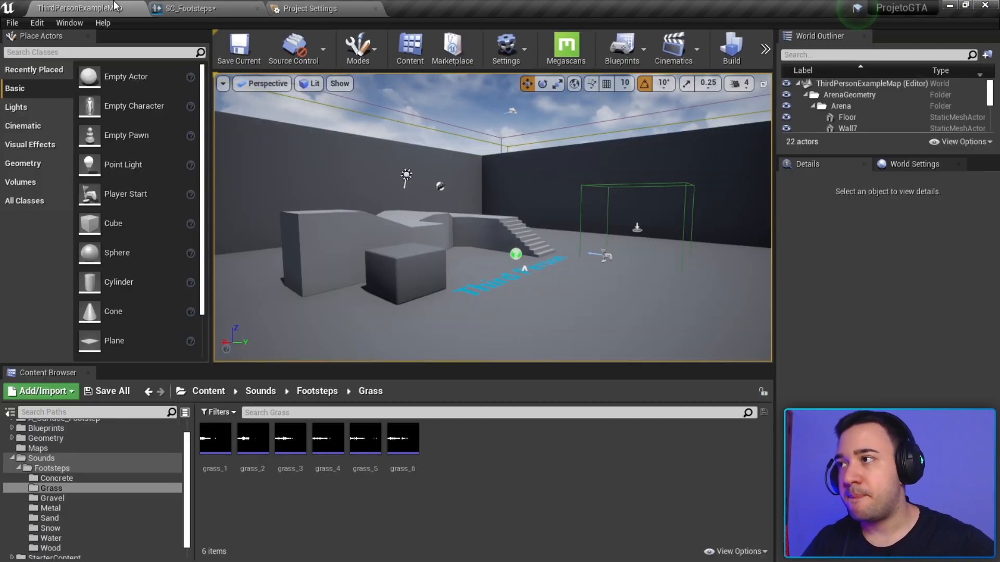
click(74, 488)
click(215, 440)
shift+click(403, 447)
drag(403, 448, 487, 318)
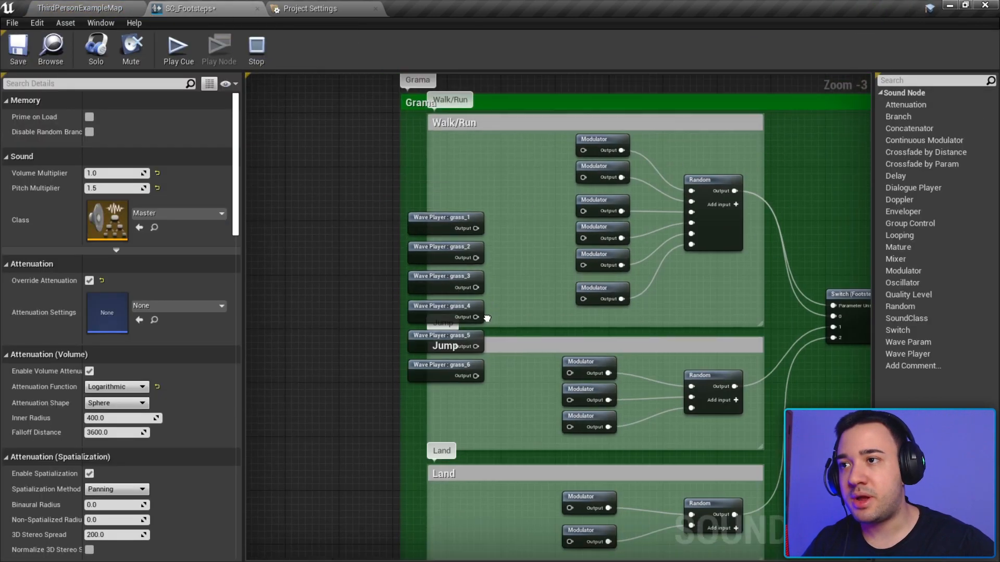
Line up the six grass Wave Players in Grama's Walk/Run comment and connect each to its Modulator
scroll(472, 197, up, 3)
click(641, 167)
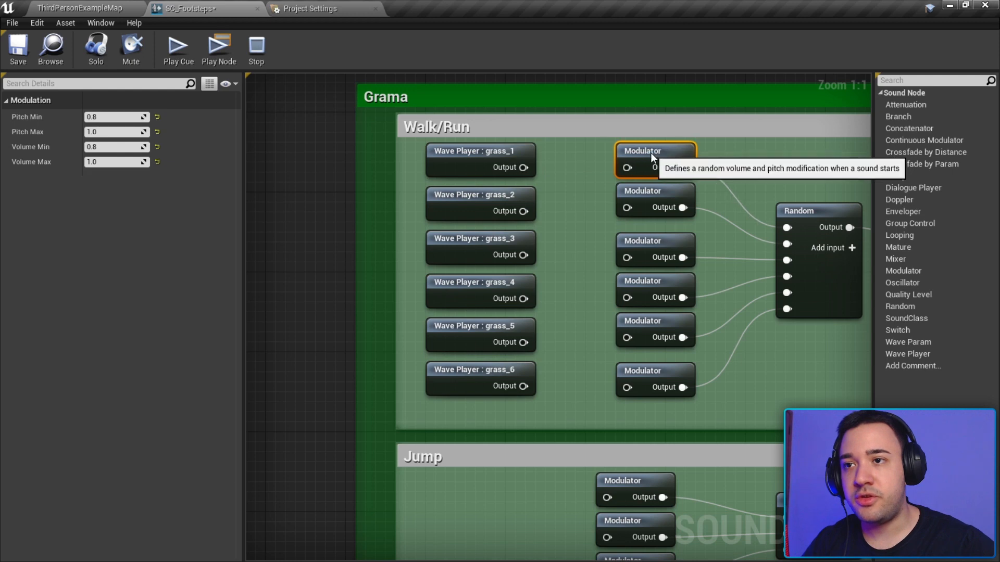
drag(523, 168, 627, 167)
drag(523, 211, 627, 211)
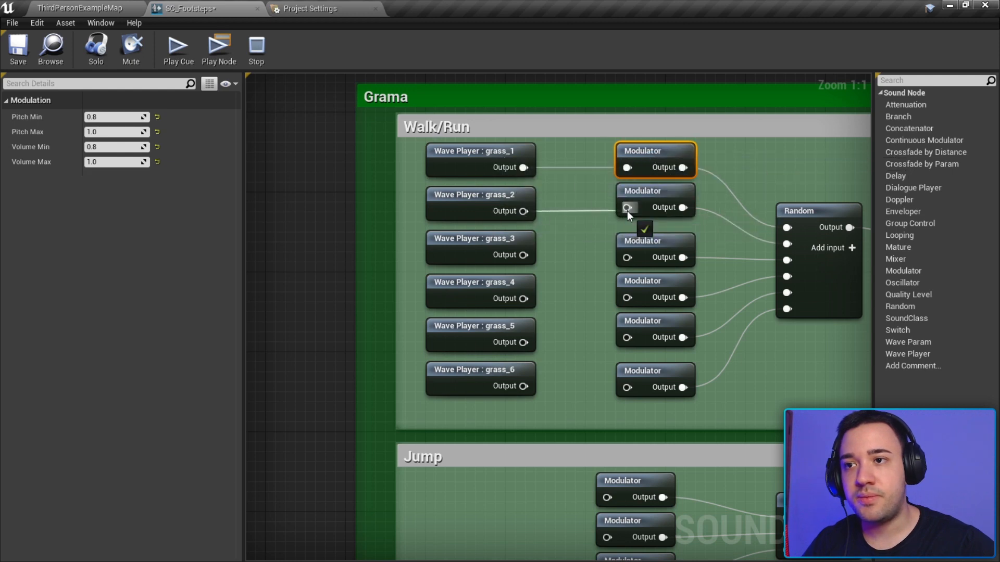
drag(523, 254, 630, 259)
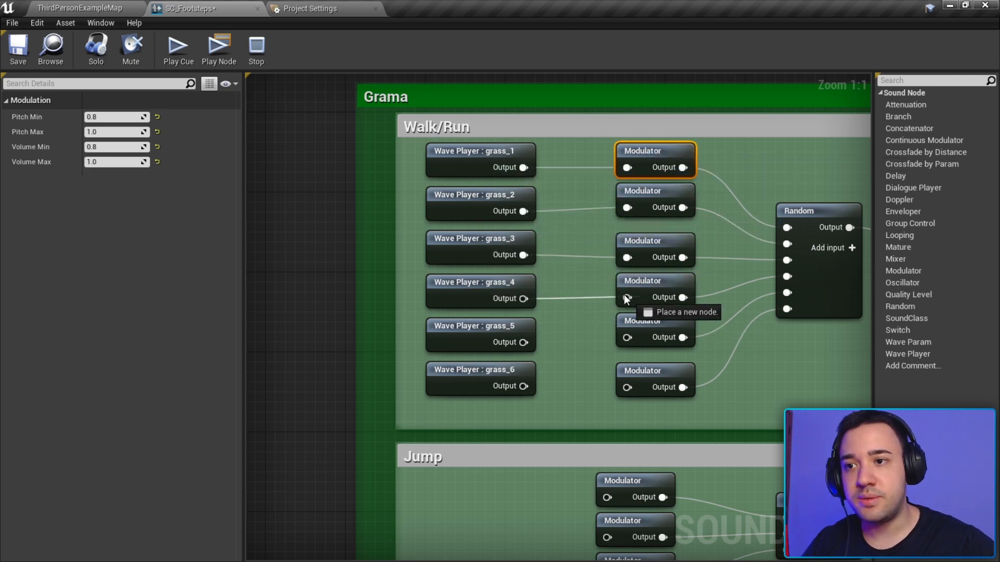
drag(500, 346, 624, 343)
drag(625, 343, 625, 341)
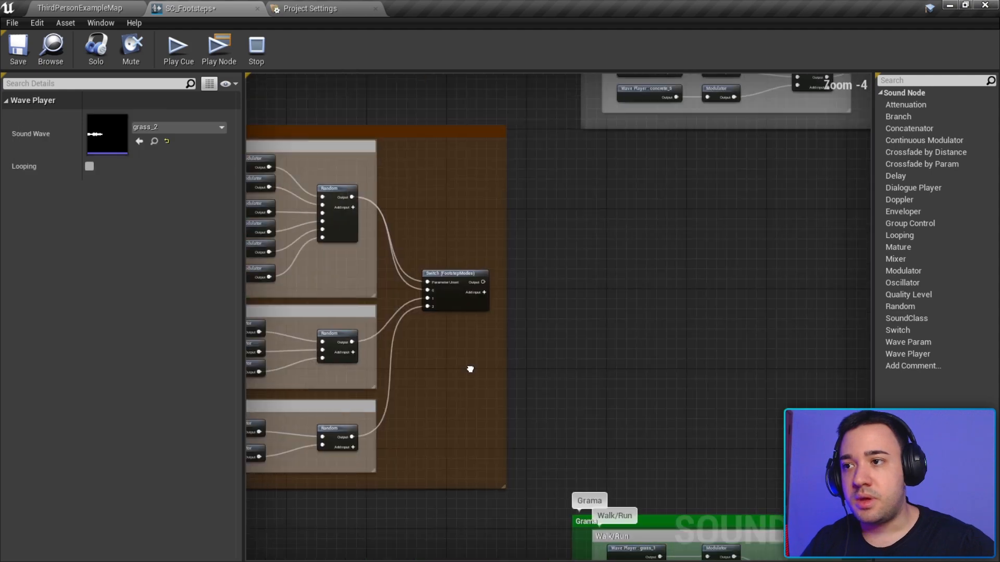
Following the Concreto group's Jump sounds, copy the grass_4, grass_5 and grass_6 Wave Players into Grama's Jump comment
right_drag(468, 367, 456, 495)
scroll(456, 484, down, 3)
scroll(566, 360, up, 6)
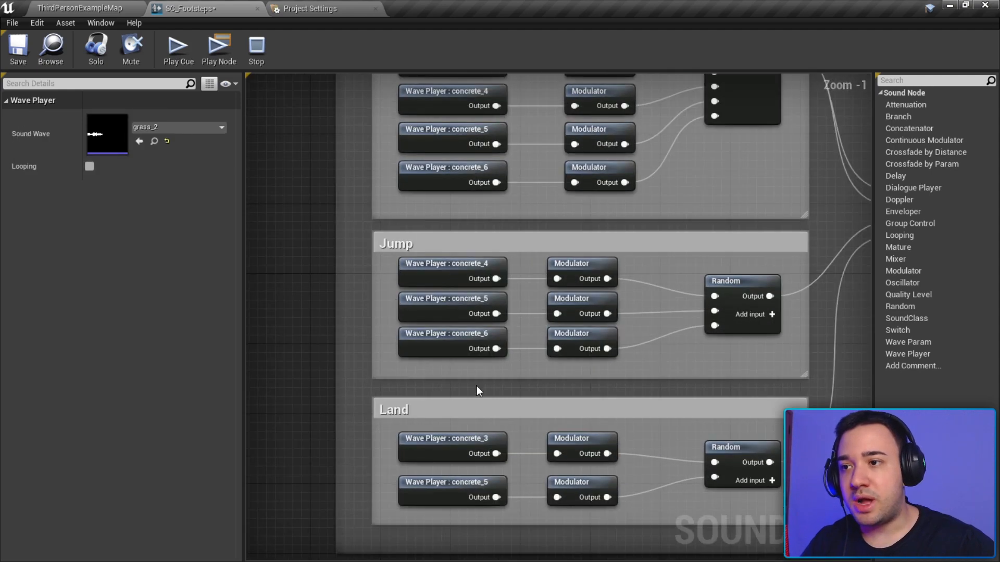
scroll(472, 505, down, 5)
scroll(431, 380, up, 5)
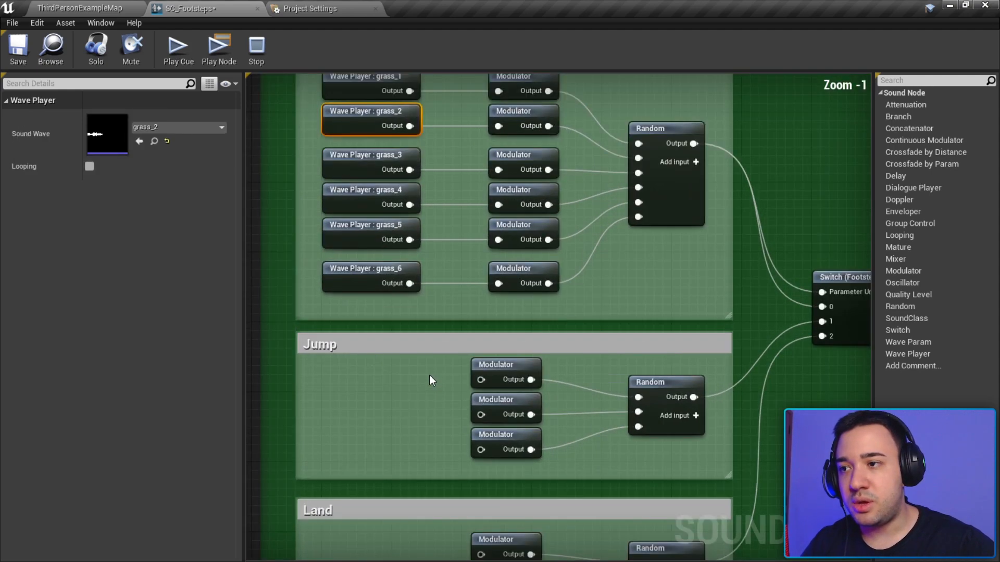
click(356, 215)
drag(356, 215, 412, 295)
key(ctrl+c)
right_drag(412, 295, 445, 196)
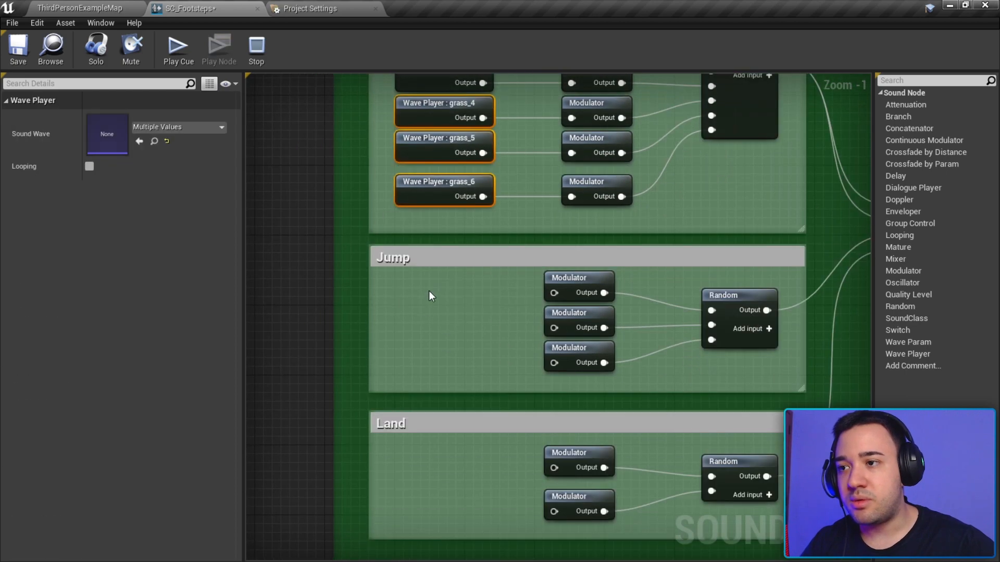
key(ctrl+v)
drag(430, 289, 421, 289)
right_drag(422, 289, 474, 405)
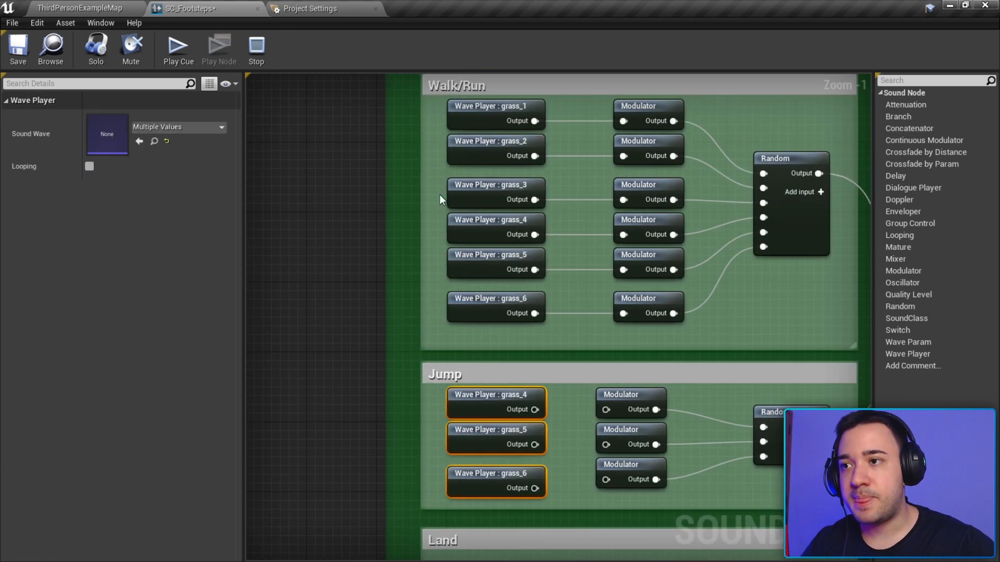
Copy the grass_3 and grass_5 Wave Players into Grama's Land comment and connect them to its two Modulators
click(477, 182)
ctrl+click(479, 255)
key(ctrl+c)
right_drag(479, 255, 477, 21)
key(ctrl+v)
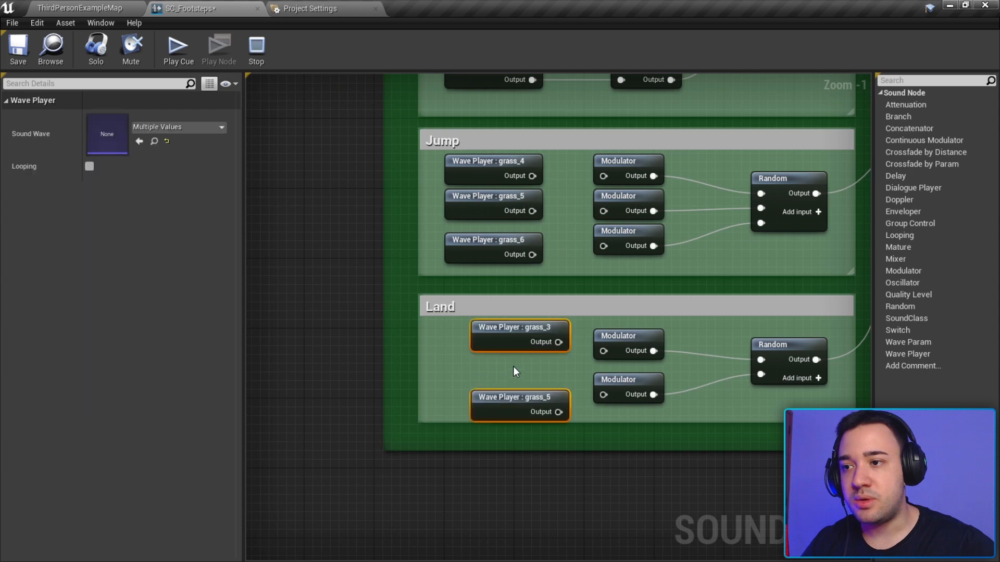
drag(490, 348, 473, 357)
drag(484, 417, 485, 391)
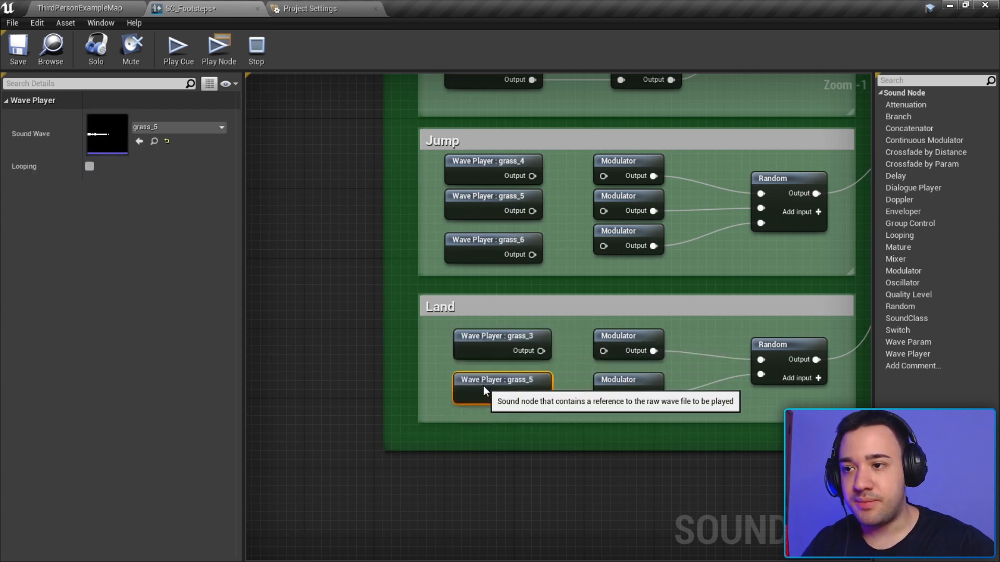
drag(541, 351, 603, 351)
drag(541, 394, 612, 397)
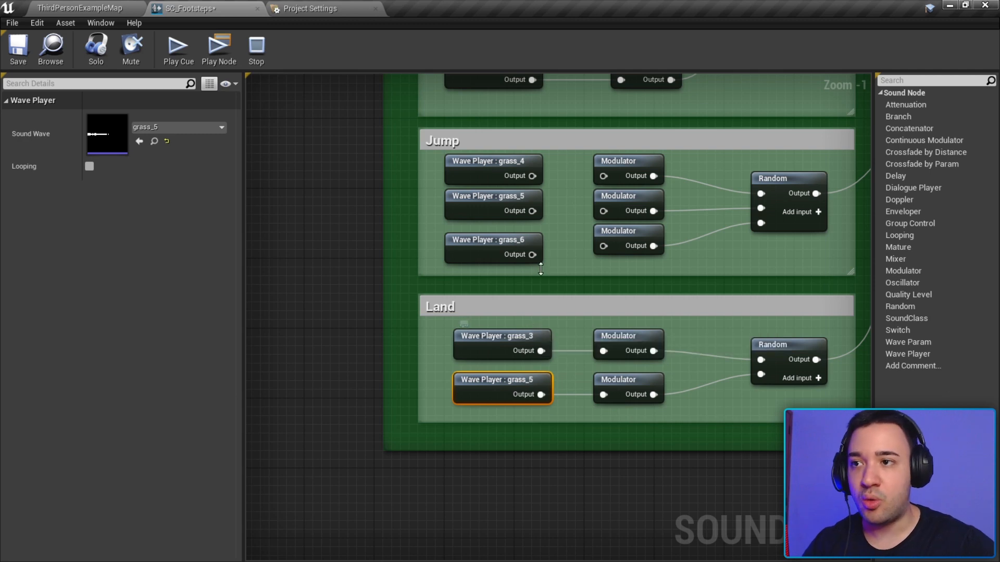
Connect the three grass Wave Players in Grama's Jump comment to their Modulators and straighten the connections
right_drag(467, 288, 467, 329)
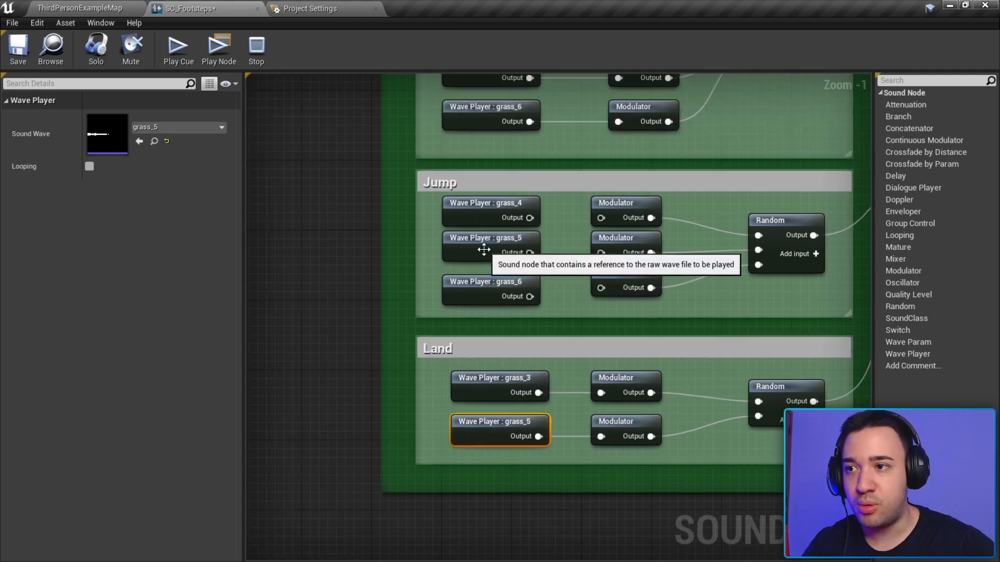
click(513, 244)
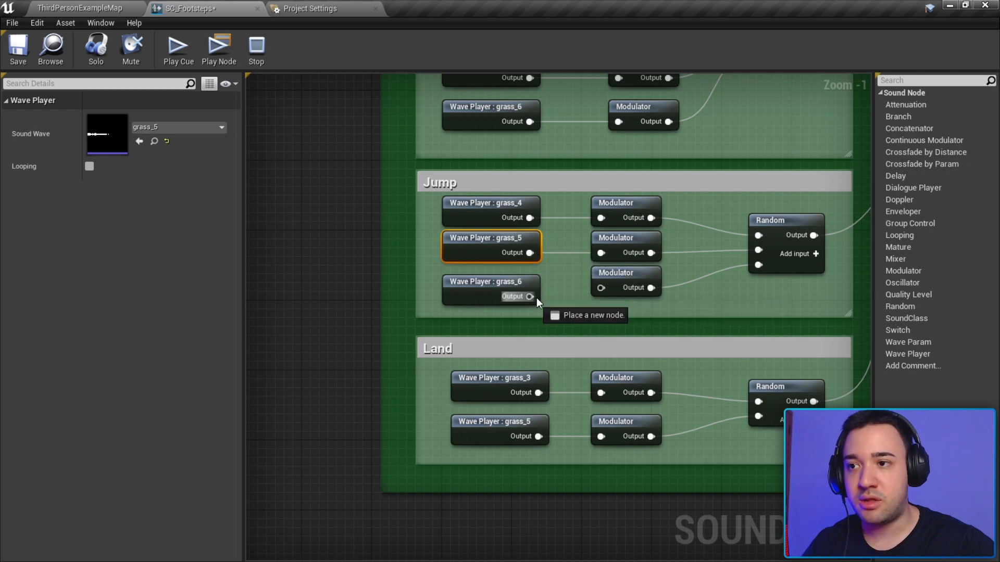
drag(536, 302, 600, 289)
drag(428, 216, 636, 310)
key(q)
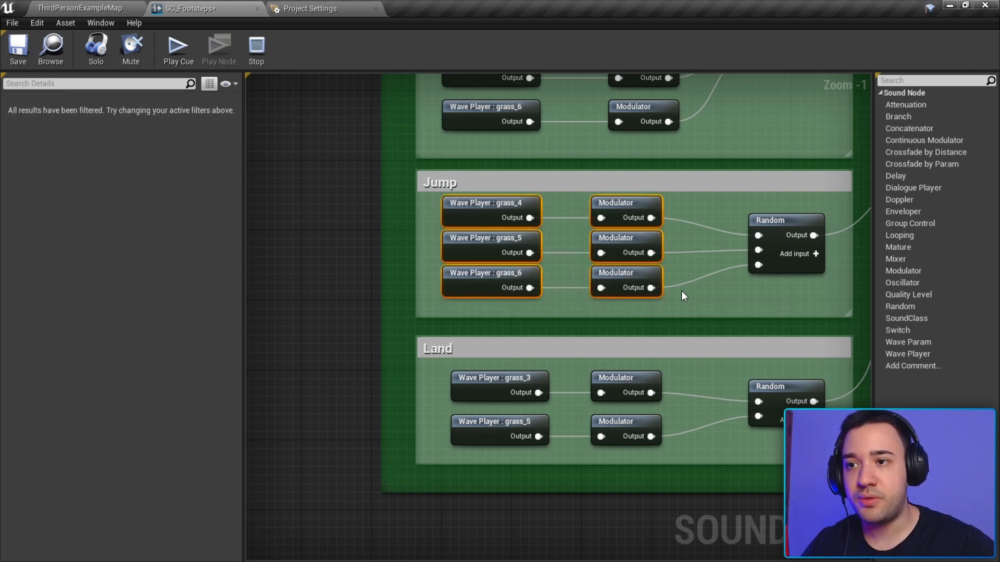
click(641, 278)
drag(440, 386, 639, 433)
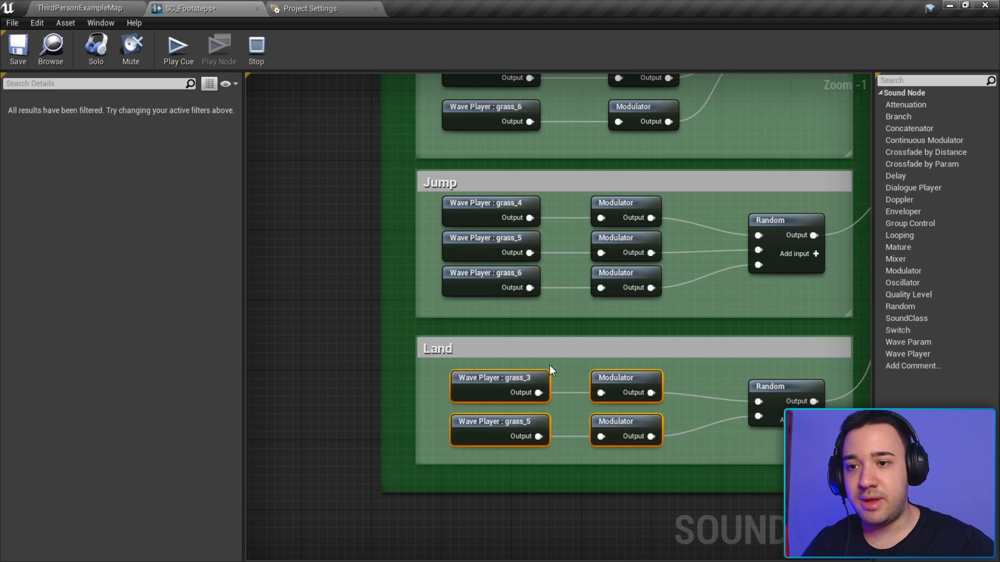
Connect the Grama group's FootstepModes Switch output to the Surfaces Switch input matching Grass, SurfaceType3 in Project Settings
scroll(603, 405, down, 2)
right_drag(565, 298, 448, 393)
scroll(668, 333, down, 1)
scroll(484, 174, up, 1)
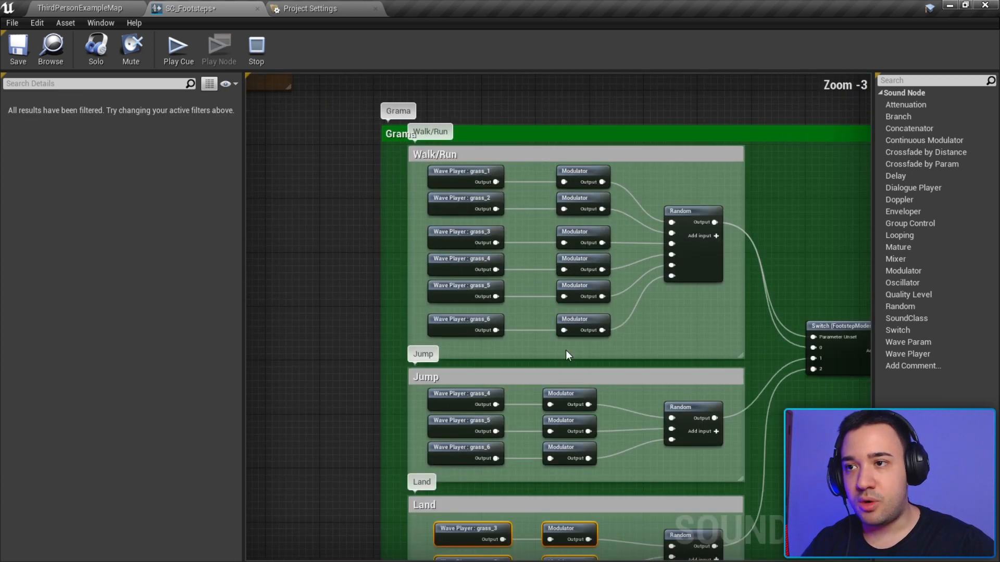
right_drag(708, 300, 647, 168)
scroll(567, 386, down, 2)
scroll(559, 442, up, 1)
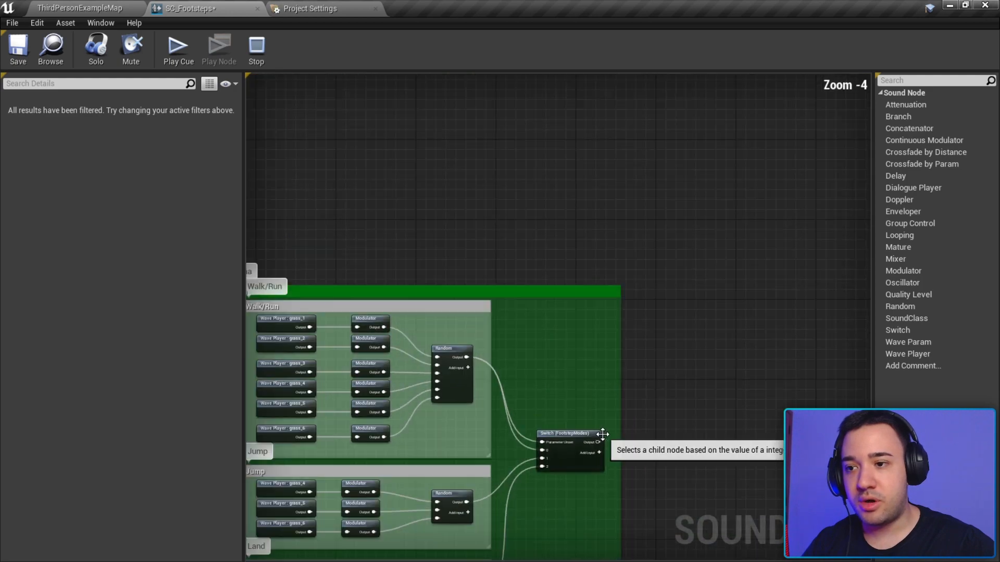
click(336, 8)
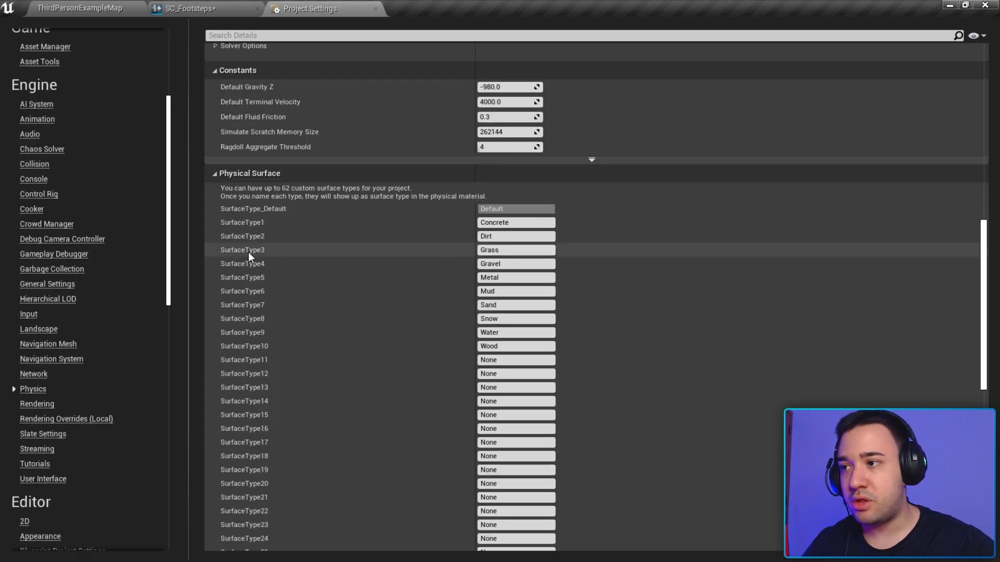
click(234, 8)
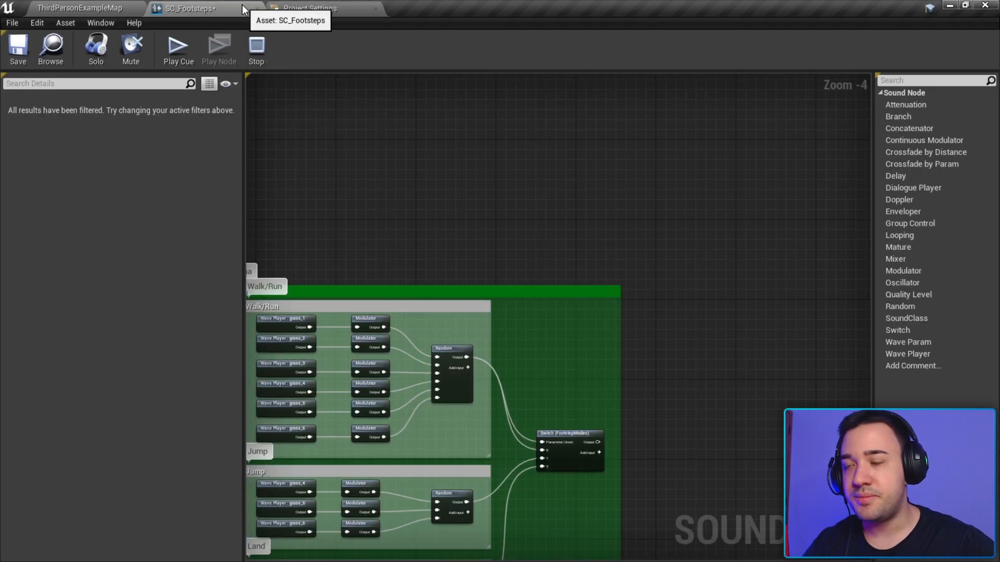
scroll(612, 435, down, 2)
drag(594, 442, 575, 237)
scroll(737, 93, up, 2)
scroll(677, 172, up, 2)
scroll(450, 396, down, 4)
right_drag(450, 397, 776, 262)
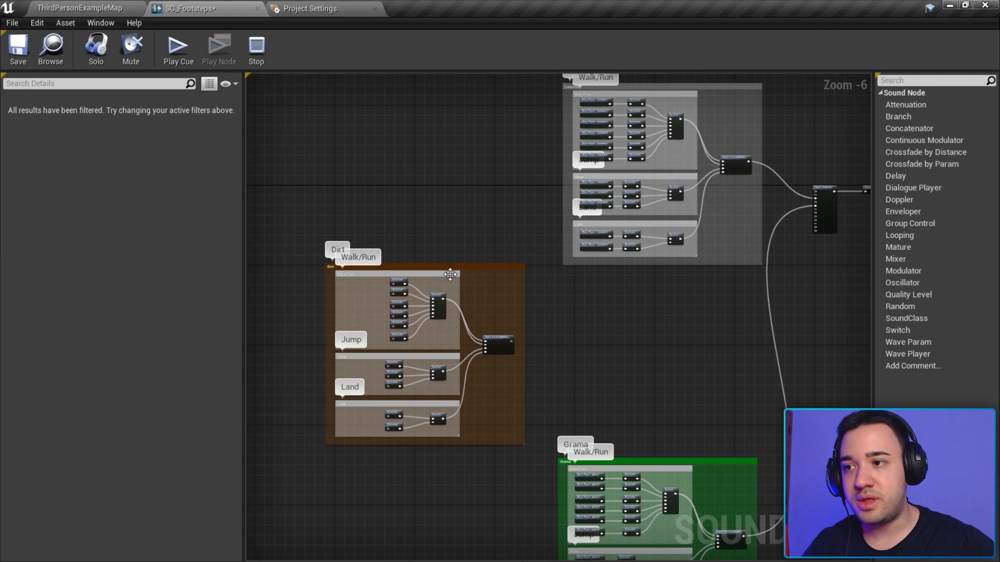
Nudge the Grama group slightly upward, closer to the Concreto group
right_drag(618, 286, 486, 210)
drag(490, 389, 490, 373)
right_drag(491, 318, 508, 288)
mouse_move(548, 350)
mouse_down()
mouse_move(551, 343)
mouse_move(545, 353)
mouse_up()
click(551, 343)
scroll(546, 341, up, 3)
scroll(545, 359, down, 2)
right_drag(544, 363, 550, 244)
drag(619, 228, 626, 223)
Duplicate the entire Grama group below the original and consult the Physical Surface list in Project Settings for the next surface
drag(383, 186, 650, 486)
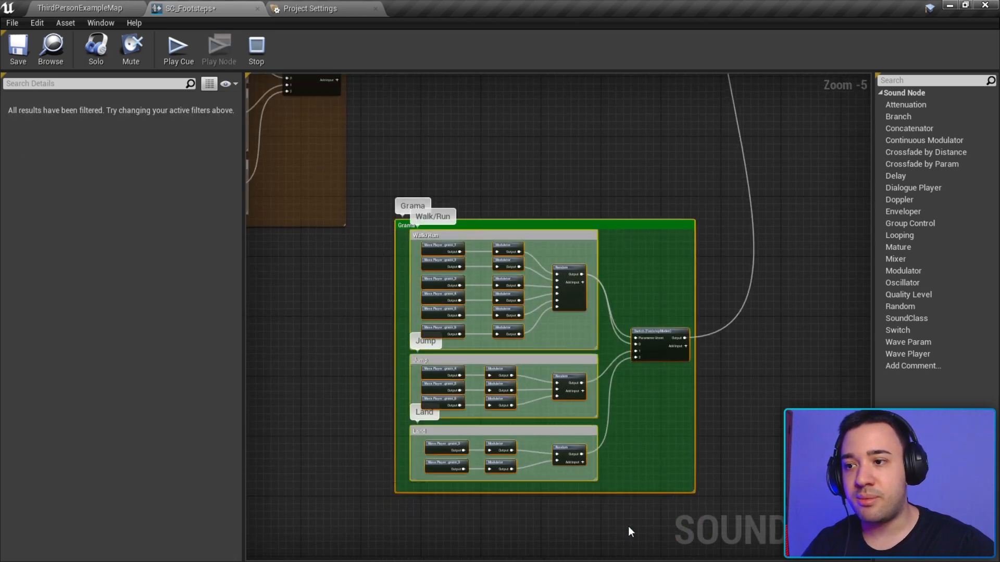
right_drag(619, 521, 590, 158)
key(ctrl+c)
key(ctrl+v)
drag(548, 316, 482, 146)
click(312, 9)
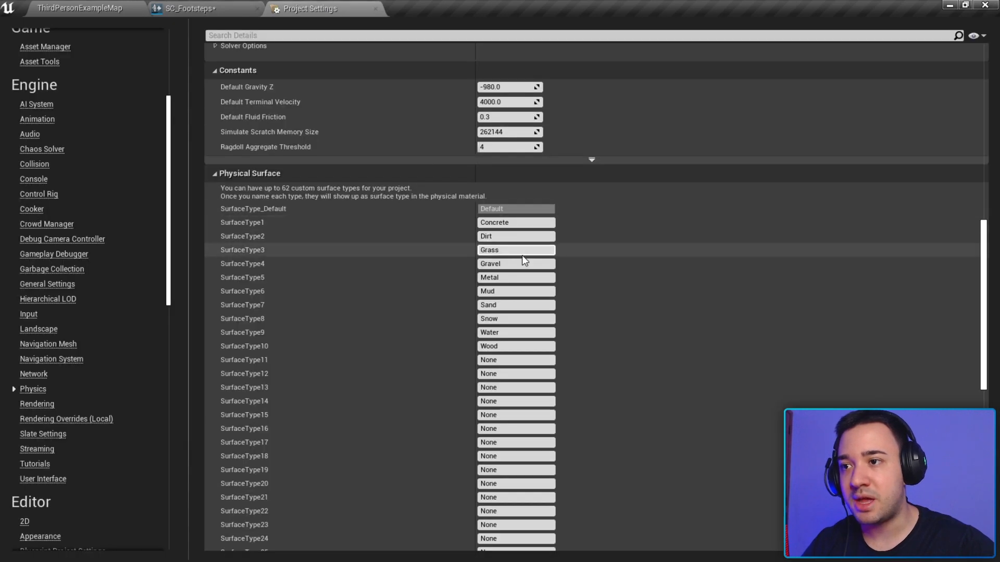
Copy the SurfaceType4 name Gravel from Project Settings and rename the duplicated Grama comment in SC_Footsteps with it
key(ctrl+c)
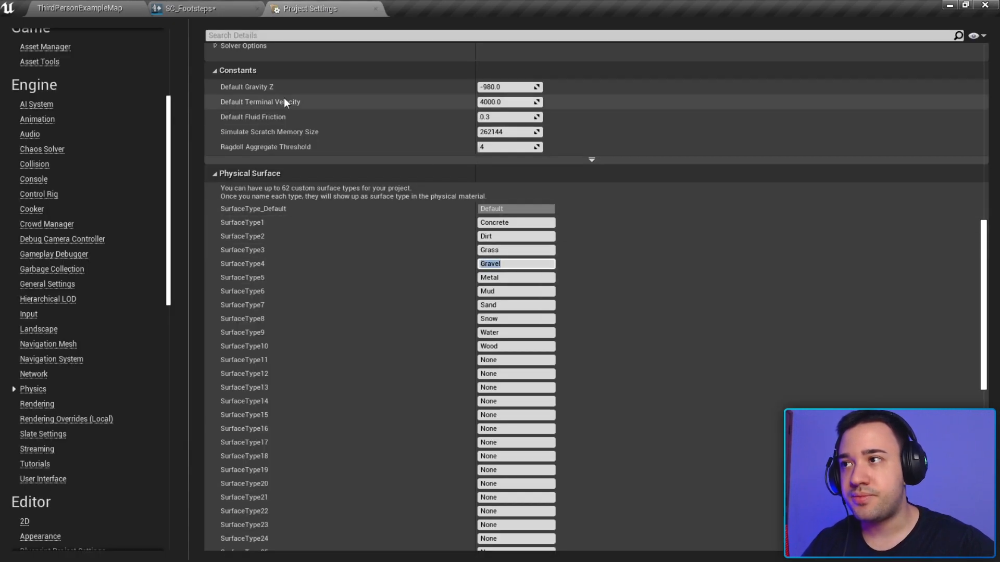
click(203, 8)
double_click(416, 215)
key(ctrl+v)
click(409, 347)
Delete the grass Wave Players from the Jump and Land comments of the duplicated group
right_drag(359, 519, 406, 190)
drag(419, 261, 359, 183)
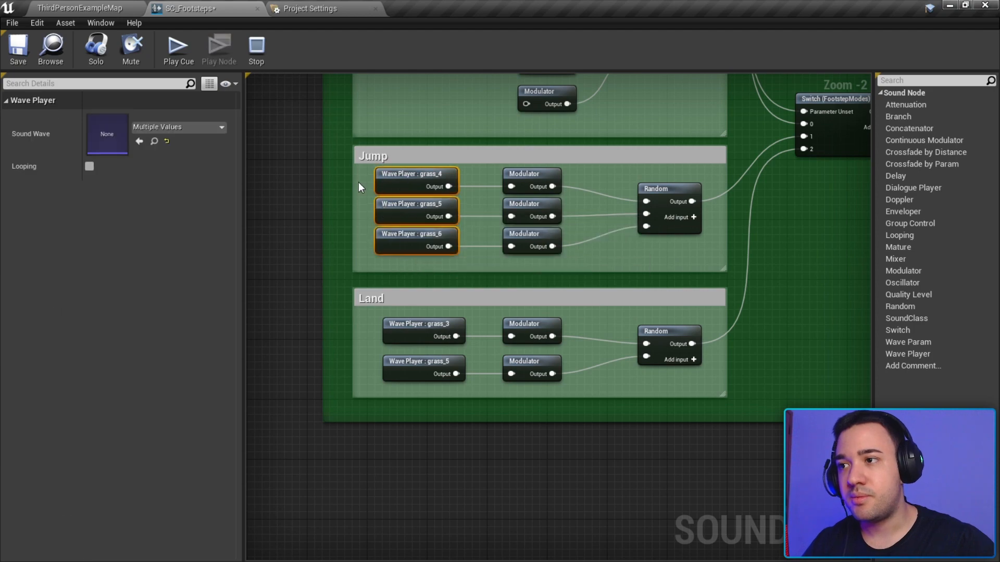
key(Delete)
drag(366, 314, 412, 372)
key(Delete)
right_drag(413, 372, 413, 463)
Select all the gravel footstep sounds in the level editor's Content Browser and wire the Gravel group's Switch output to the Surfaces Switch
click(81, 8)
click(52, 499)
key(ctrl+a)
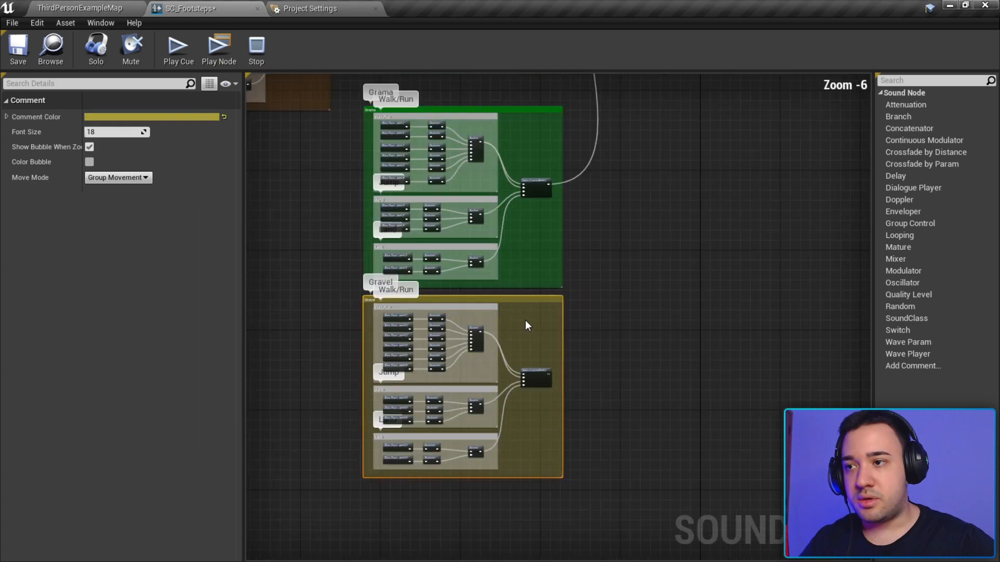
scroll(525, 321, up, 1)
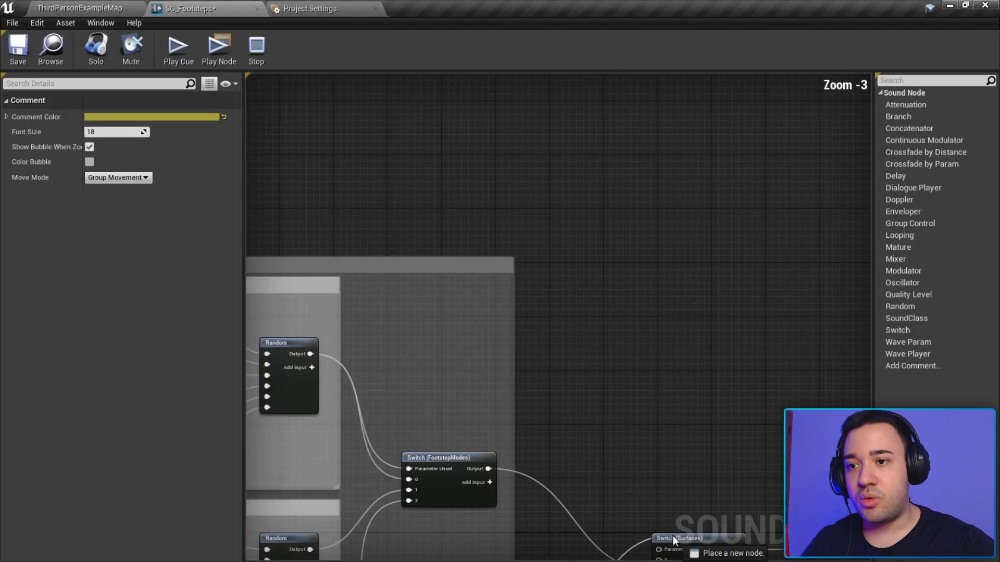
Duplicate the entire Metal group and align the copy directly below the original
drag(425, 320, 635, 482)
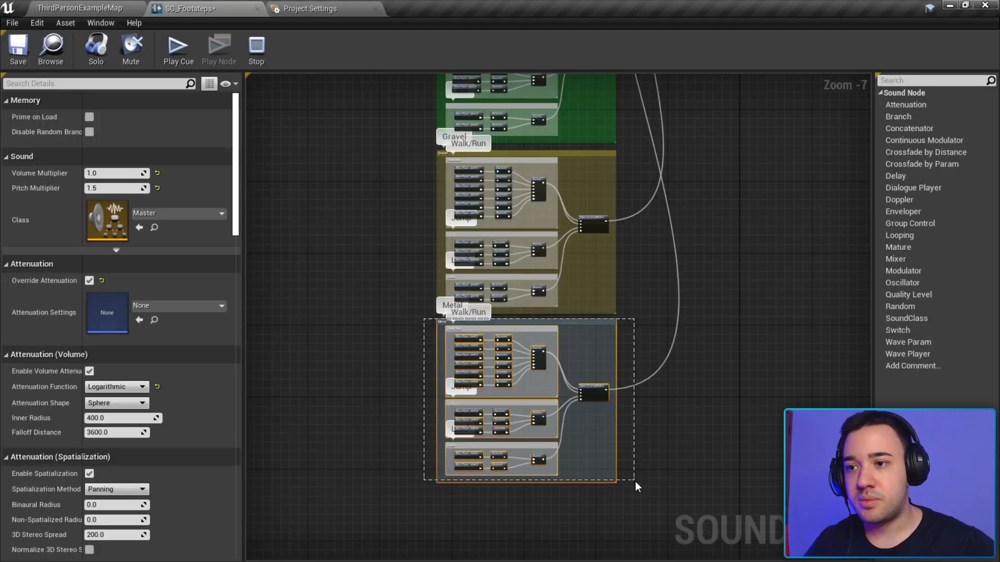
key(ctrl+c)
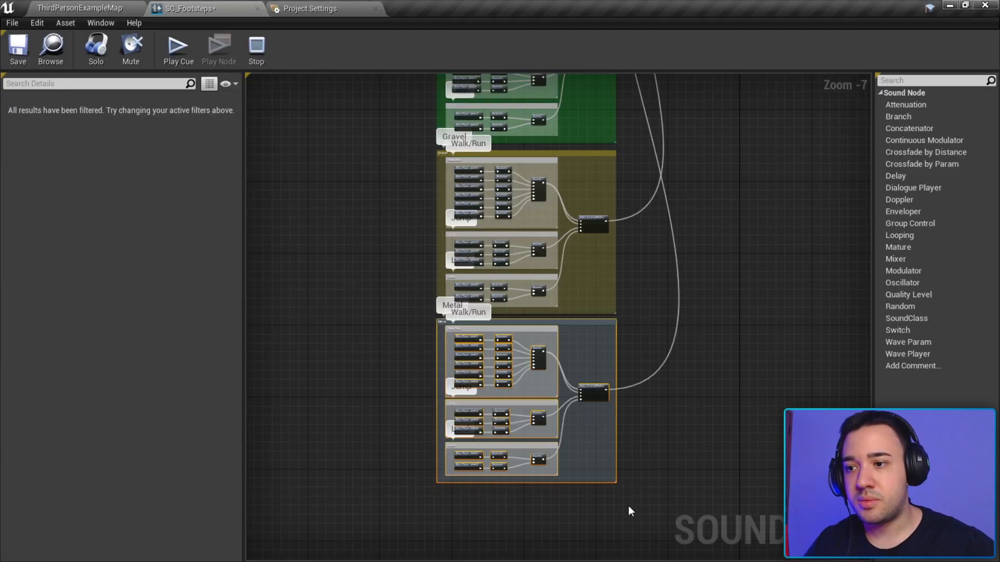
right_drag(628, 506, 622, 323)
key(ctrl+v)
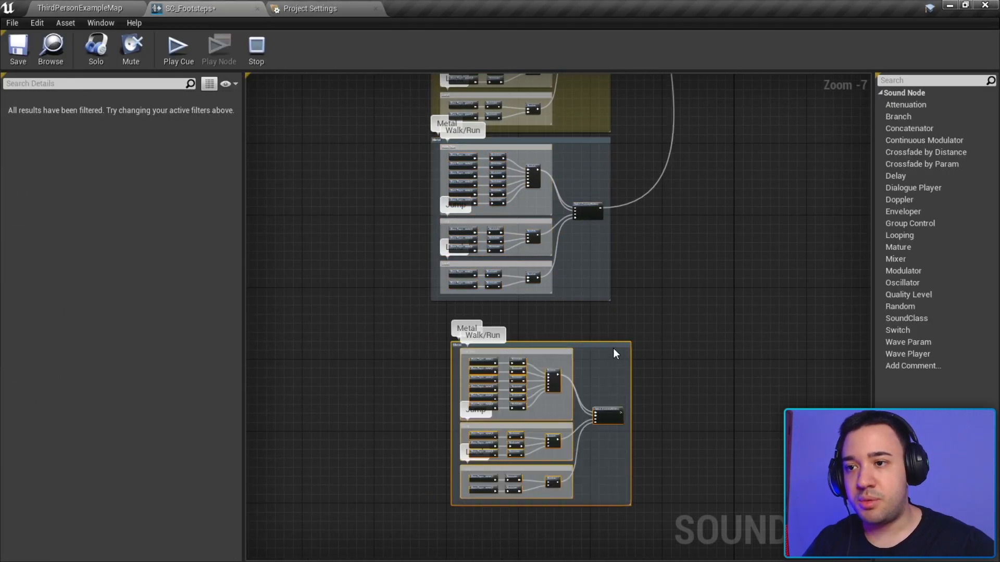
drag(613, 346, 593, 313)
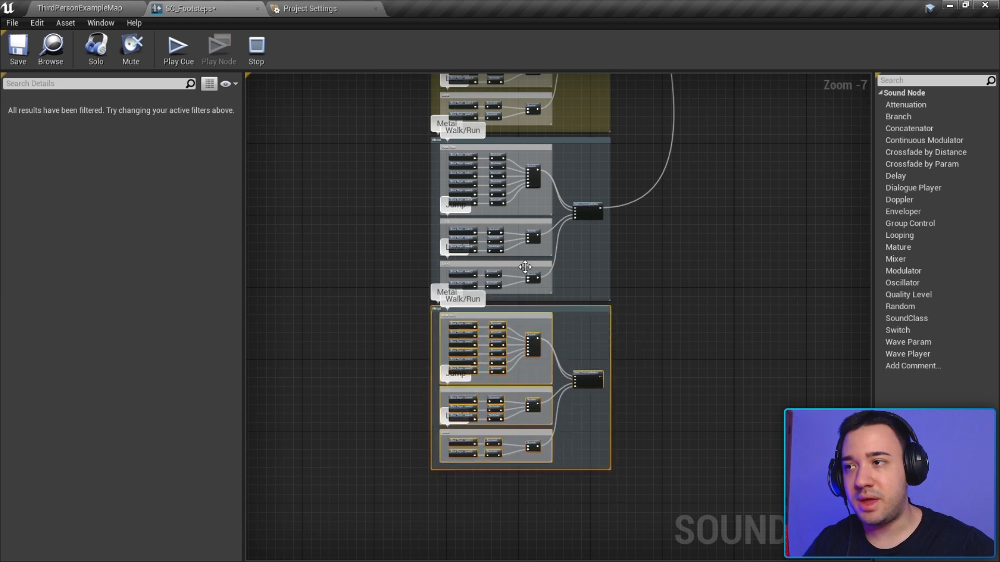
scroll(468, 416, down, 4)
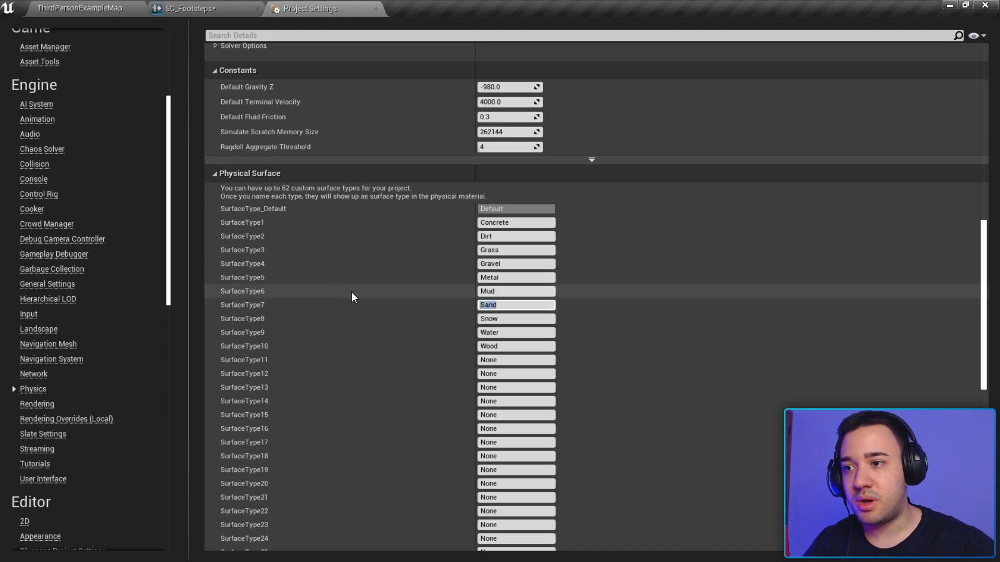
Bring the surface name Sand to the duplicated Metal group, continue arranging the surface groups and consult the Physical Surface list again
click(209, 8)
scroll(458, 426, up, 8)
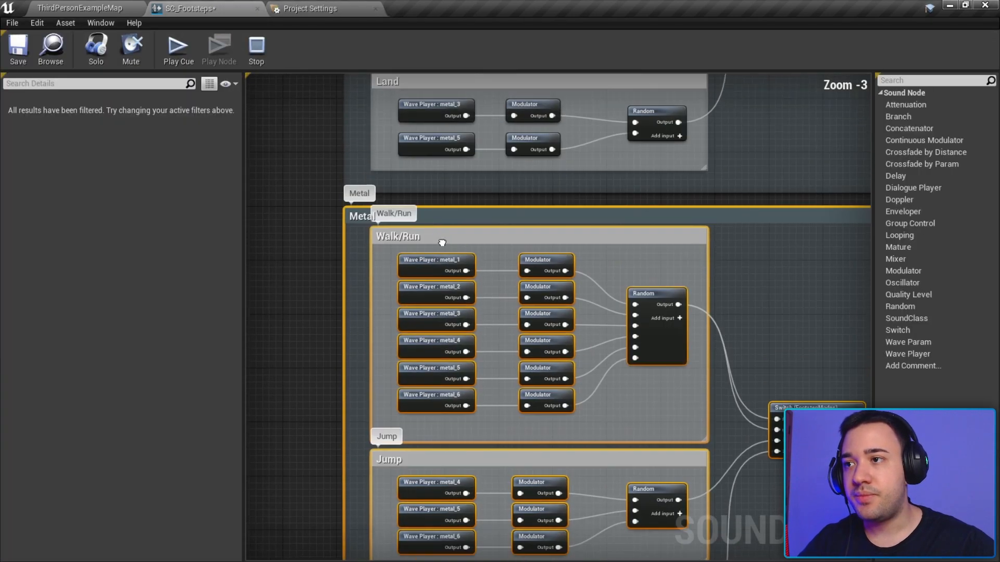
scroll(694, 337, down, 1)
drag(694, 336, 579, 386)
scroll(656, 479, up, 3)
scroll(581, 389, down, 3)
click(308, 9)
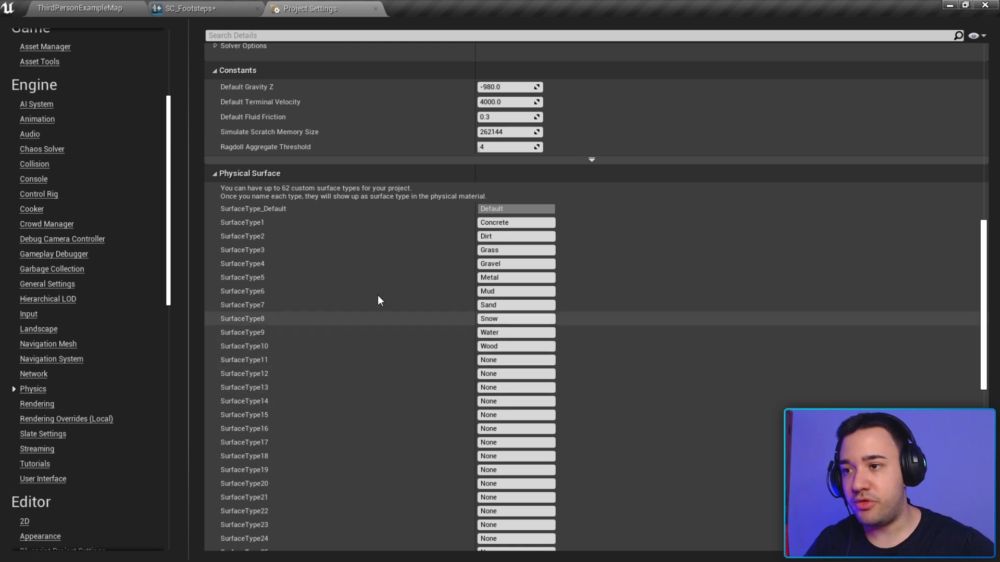
Duplicate the entire Water group and align the copy directly below the original
click(211, 8)
scroll(463, 416, down, 5)
right_drag(464, 468, 549, 94)
scroll(417, 485, down, 1)
right_drag(416, 500, 416, 146)
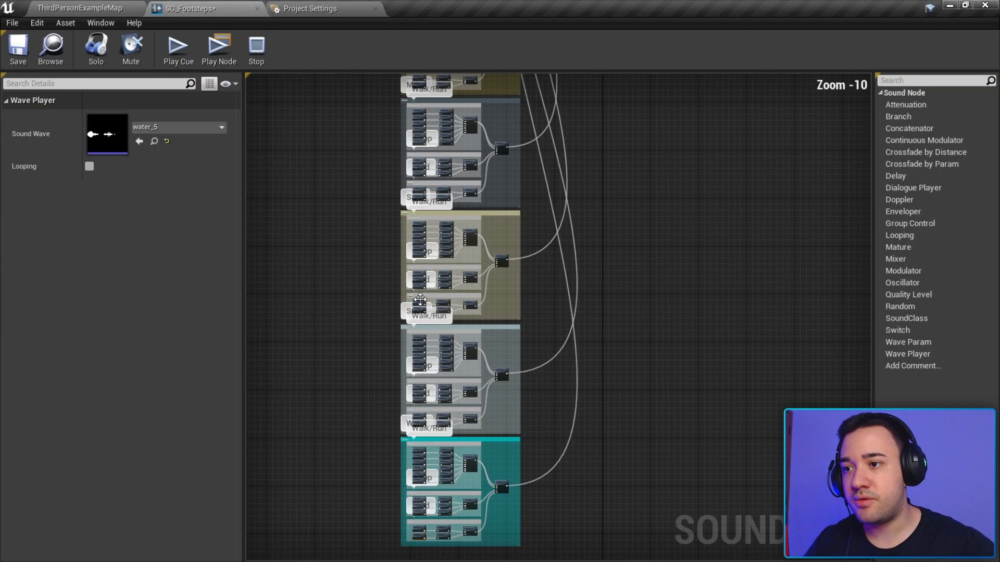
right_drag(381, 497, 406, 233)
drag(396, 172, 635, 322)
key(ctrl+c)
click(542, 359)
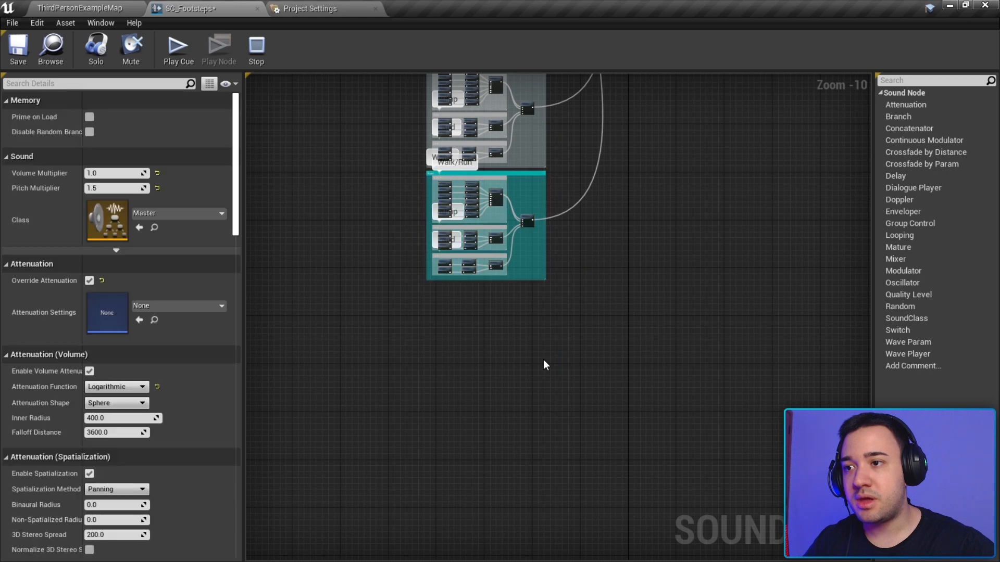
key(ctrl+v)
scroll(543, 343, up, 2)
drag(544, 307, 455, 257)
Rename the duplicated Water comment as Wood and change its comment color to brown
scroll(455, 258, up, 5)
double_click(379, 267)
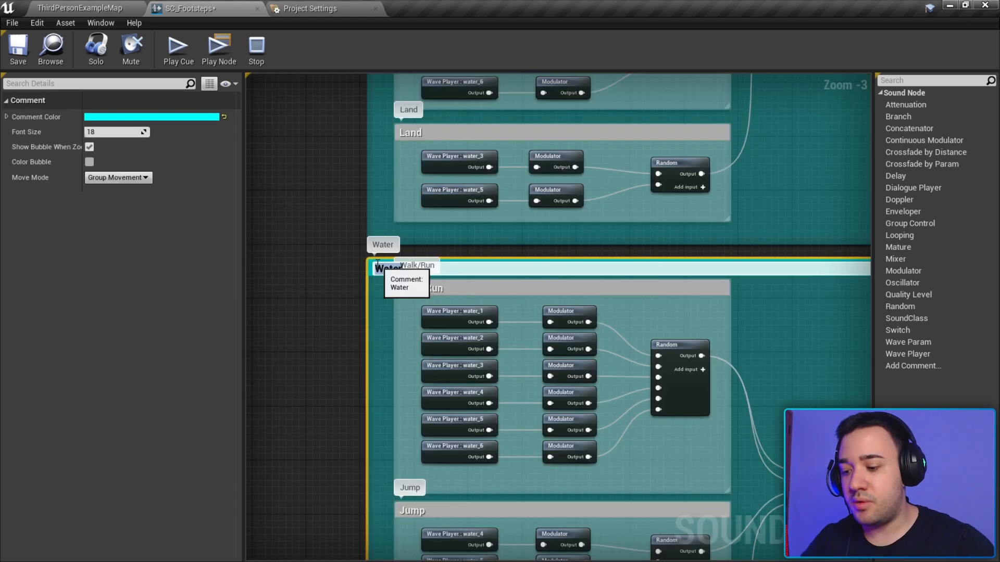
text(Wood)
key(Return)
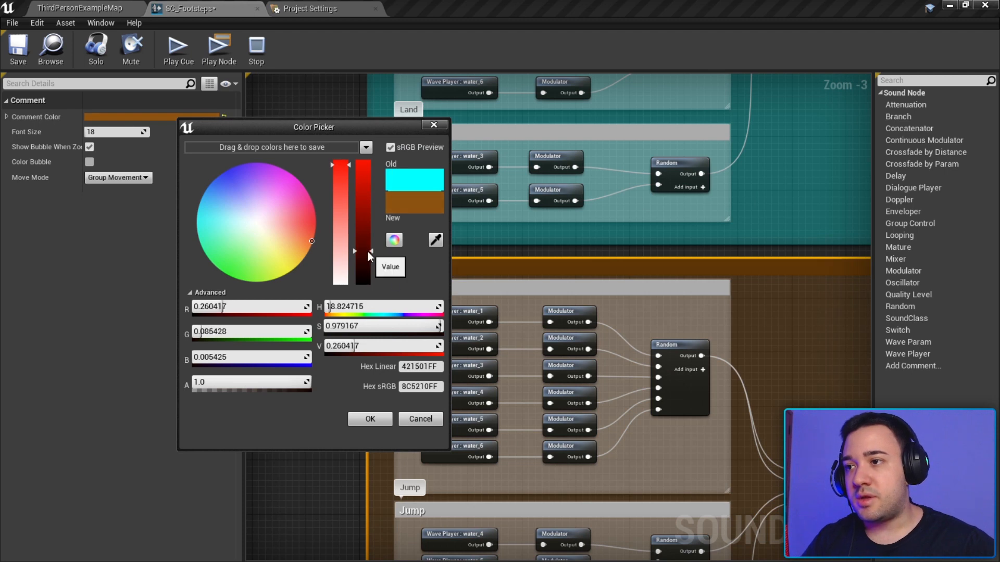
click(369, 418)
Assign the sound waves wood_1 and wood_2 to the first two Wave Players in Wood's Walk/Run comment
click(472, 322)
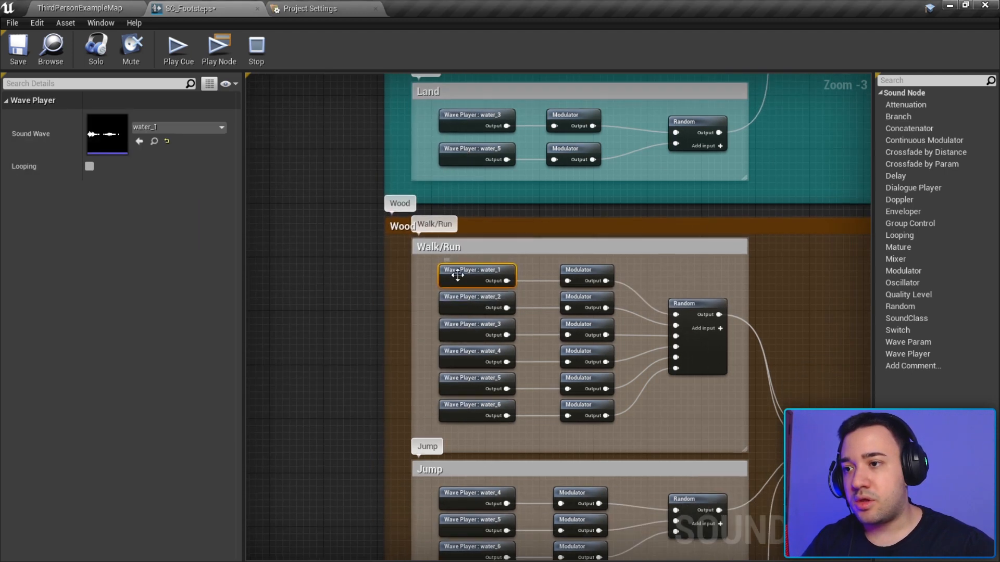
click(195, 130)
text(wood)
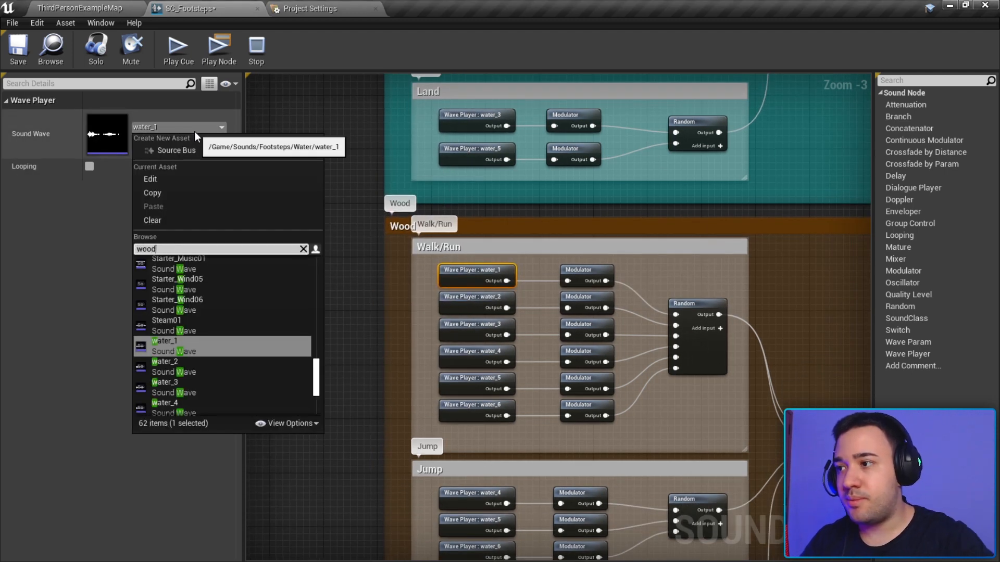
click(149, 266)
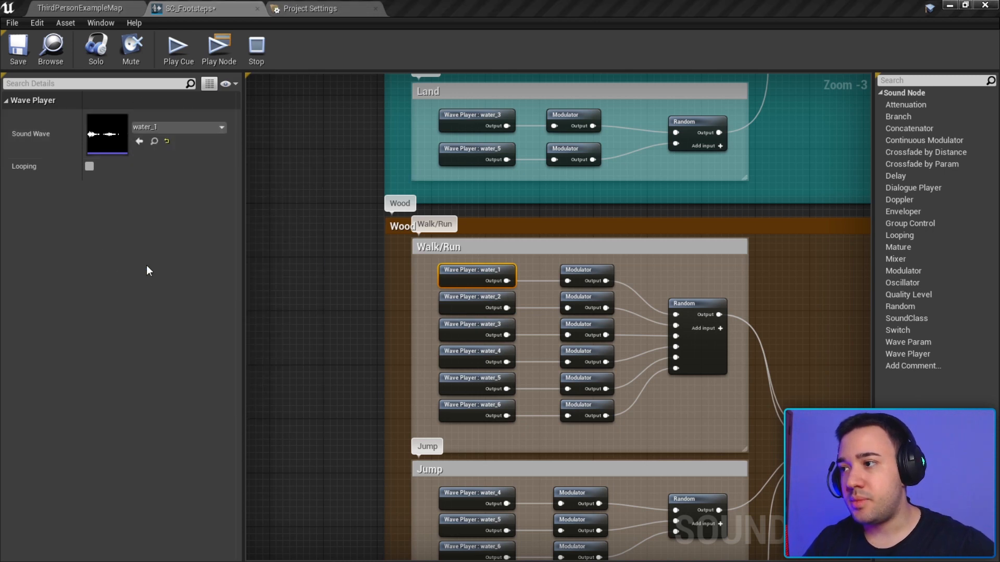
click(458, 296)
click(205, 126)
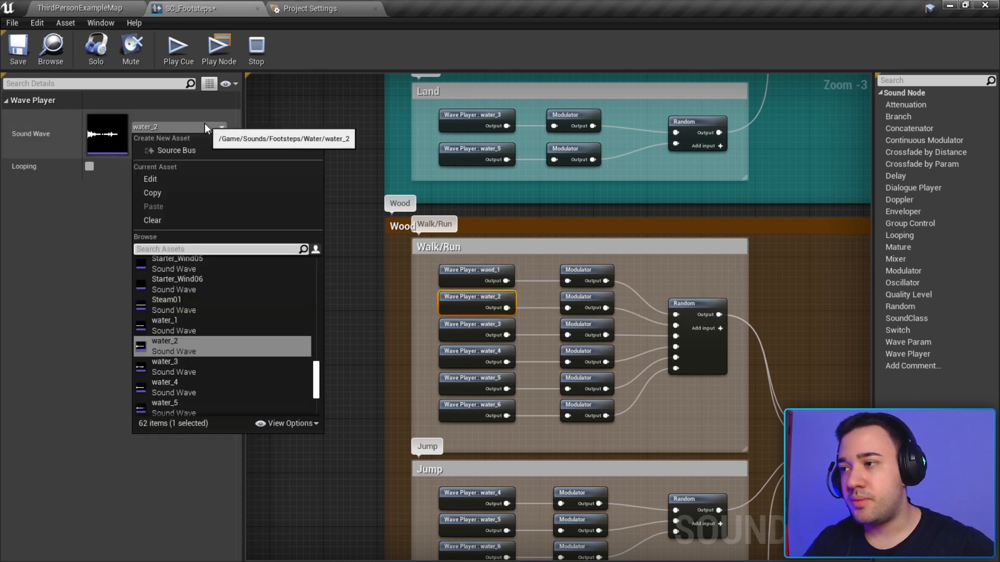
text(wood)
click(151, 287)
Assign the sound waves wood_3 and wood_4 to the third and fourth Wave Players in Wood's Walk/Run comment
scroll(441, 335, up, 2)
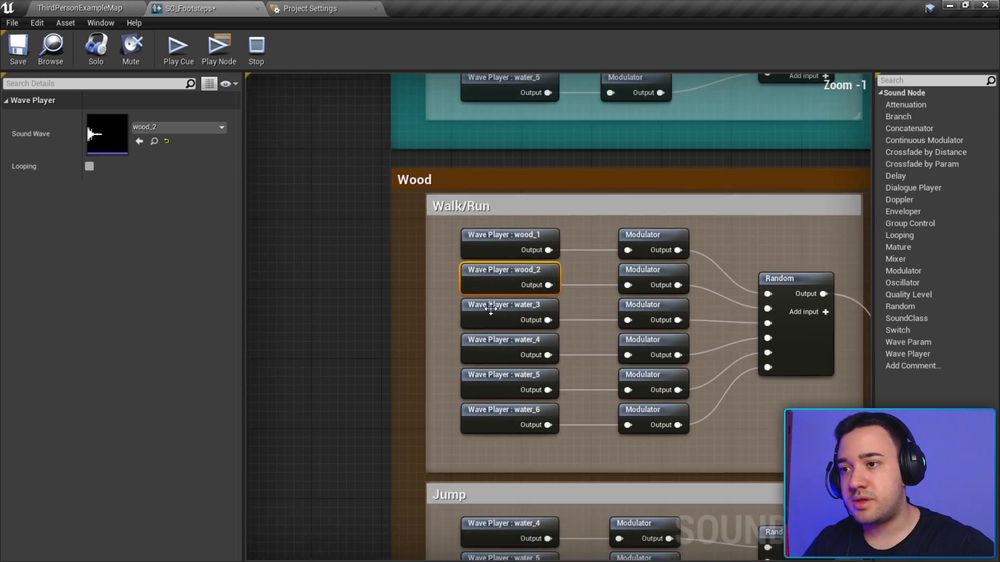
click(485, 313)
click(166, 129)
text(wood)
click(181, 306)
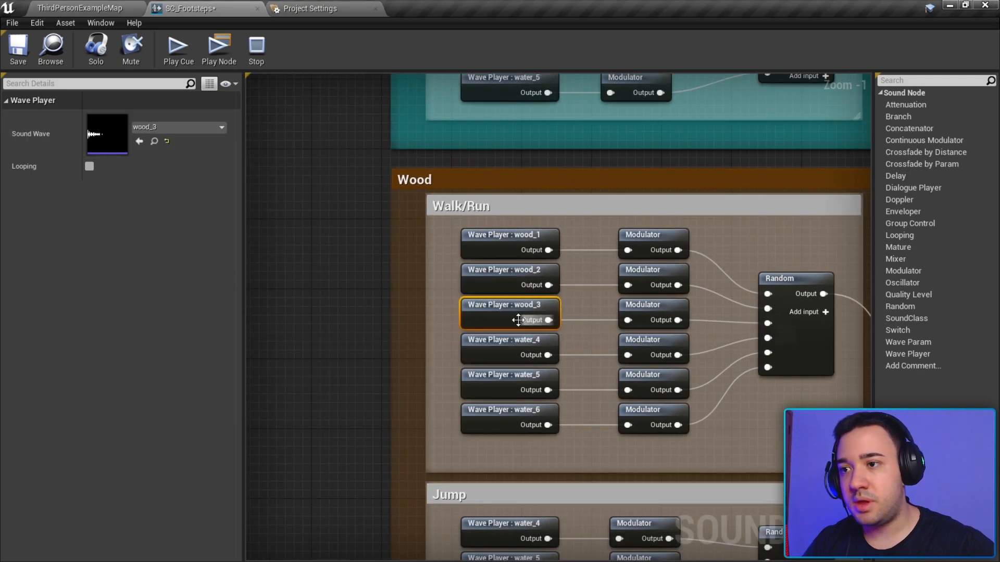
click(500, 346)
click(184, 129)
text(wood)
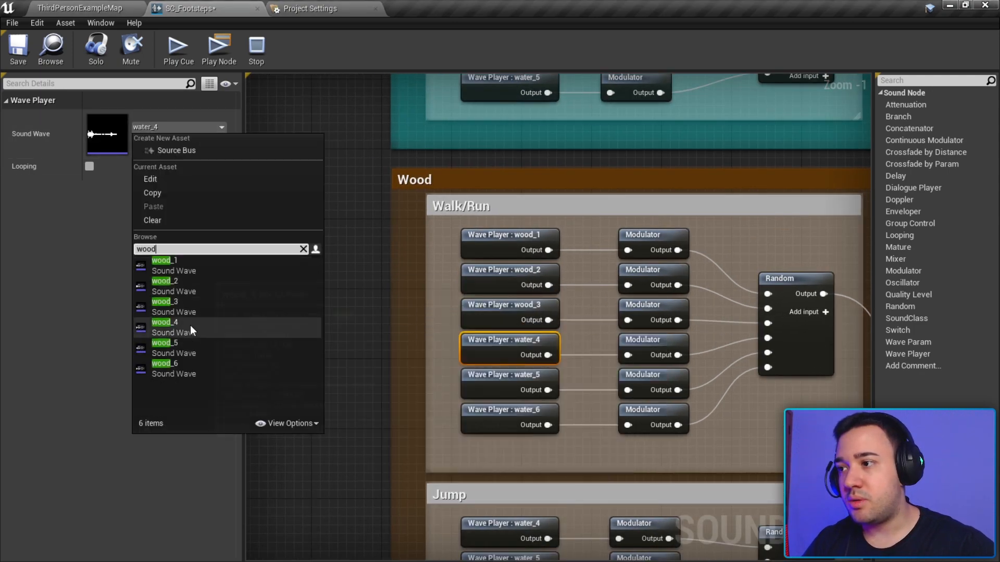
click(190, 327)
Assign the sound waves wood_5 and wood_6 to the last two Wave Players in Wood's Walk/Run comment
click(500, 381)
click(199, 129)
text(wood)
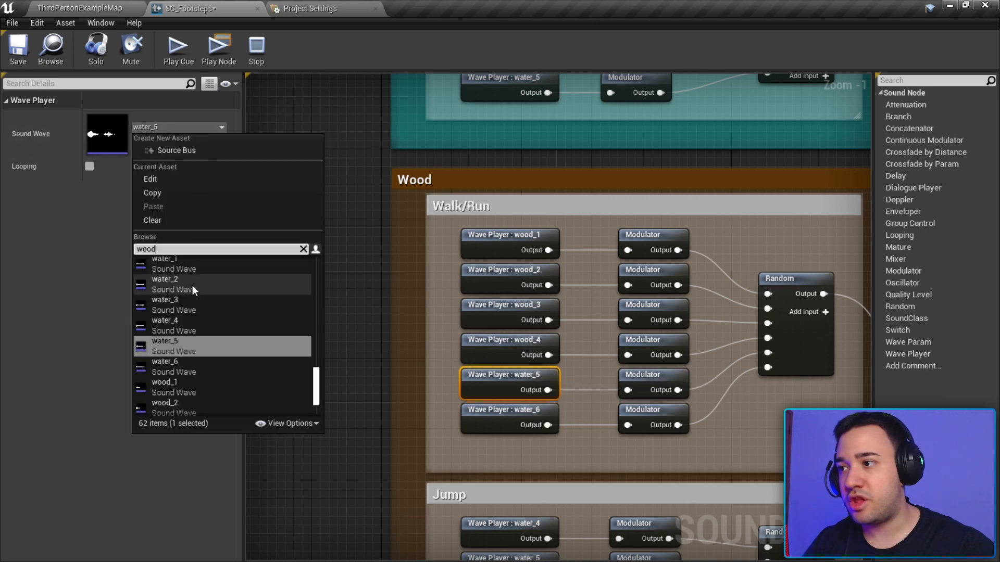
click(185, 347)
click(508, 415)
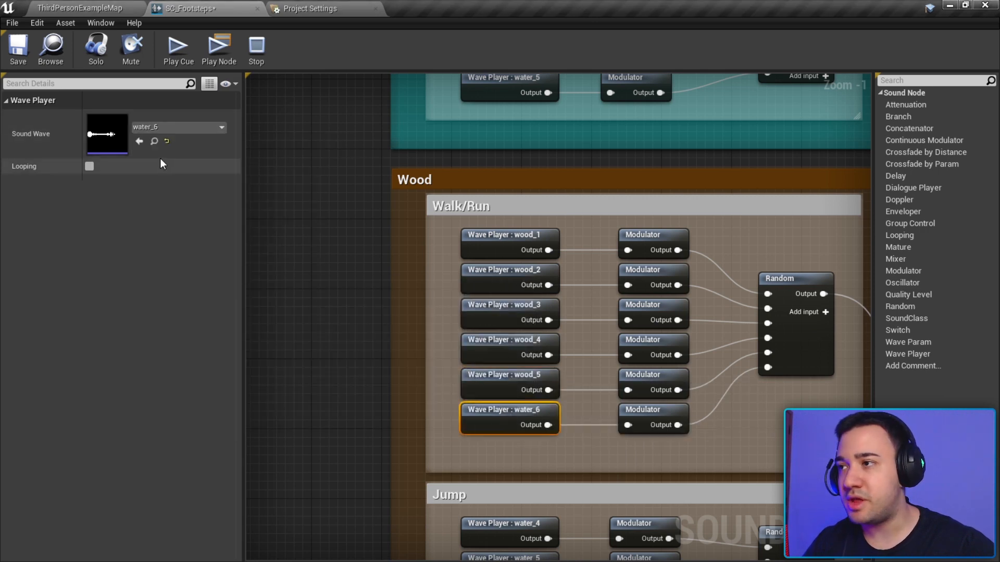
click(182, 127)
text(wood)
click(184, 360)
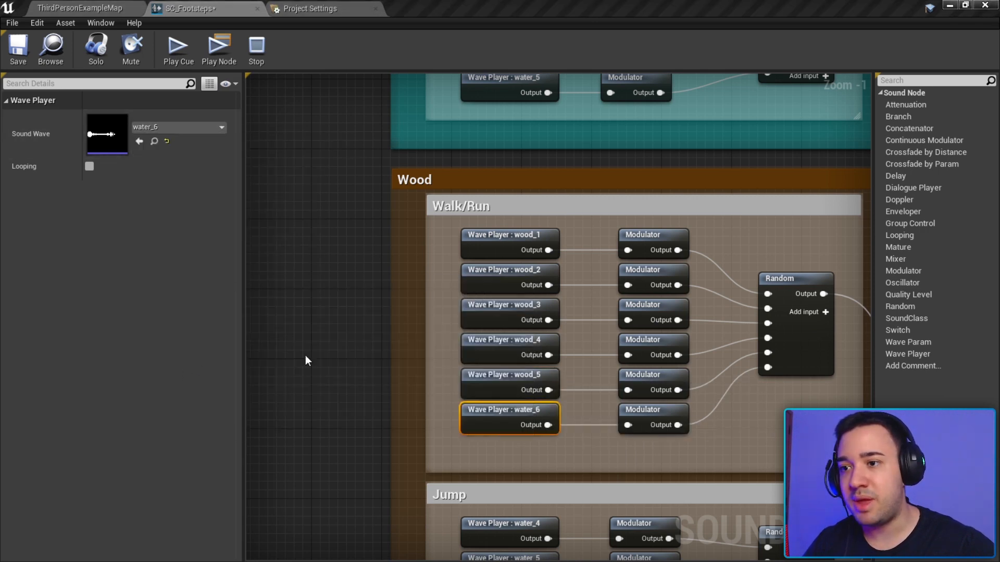
Assign the sound wave wood_4 to the first Wave Player in Wood's Jump comment
right_drag(532, 483, 536, 380)
click(513, 425)
click(215, 130)
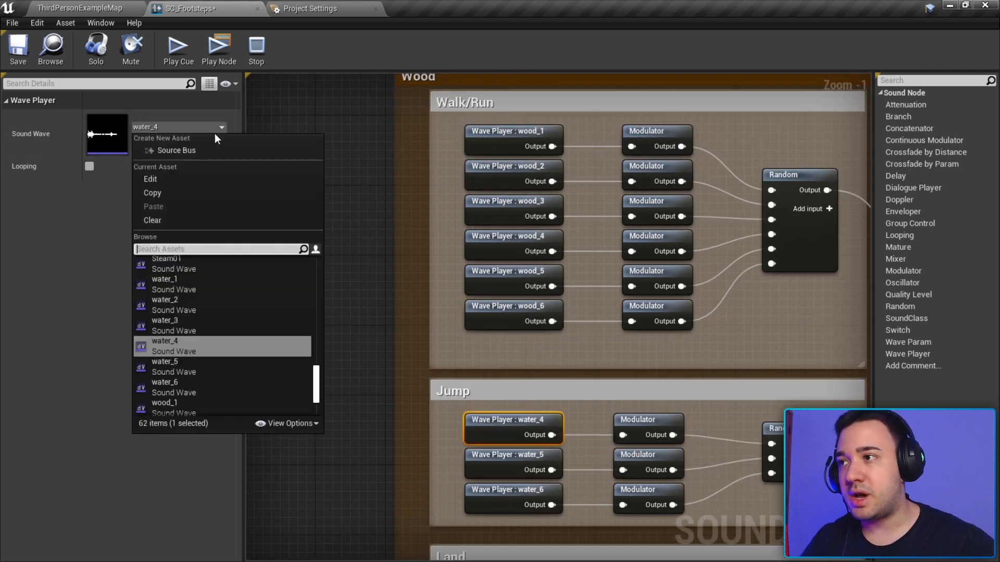
text(wood)
click(187, 333)
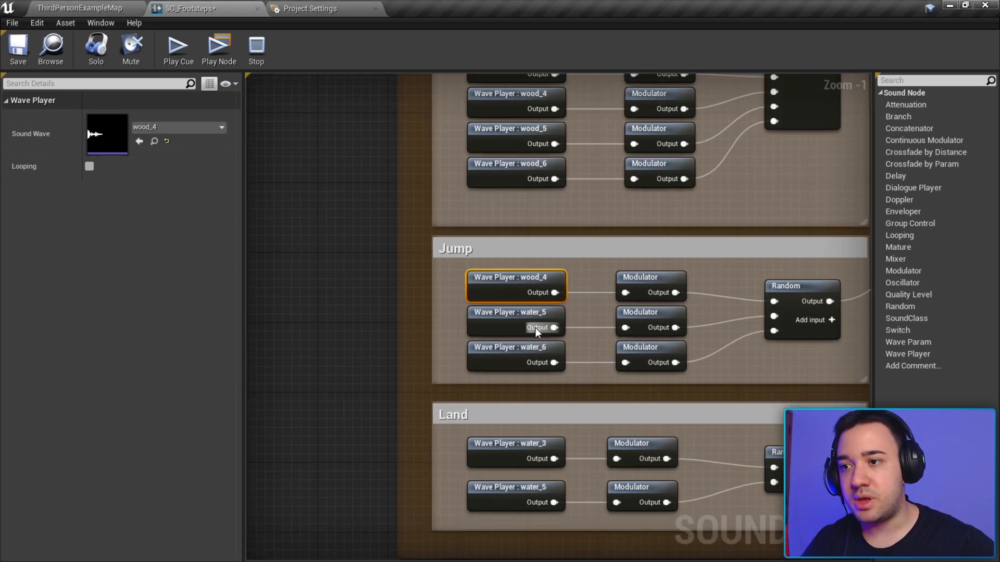
Assign the sound waves wood_5 and wood_6 to the remaining two Wave Players in Wood's Jump comment
click(510, 315)
click(182, 126)
text(wood)
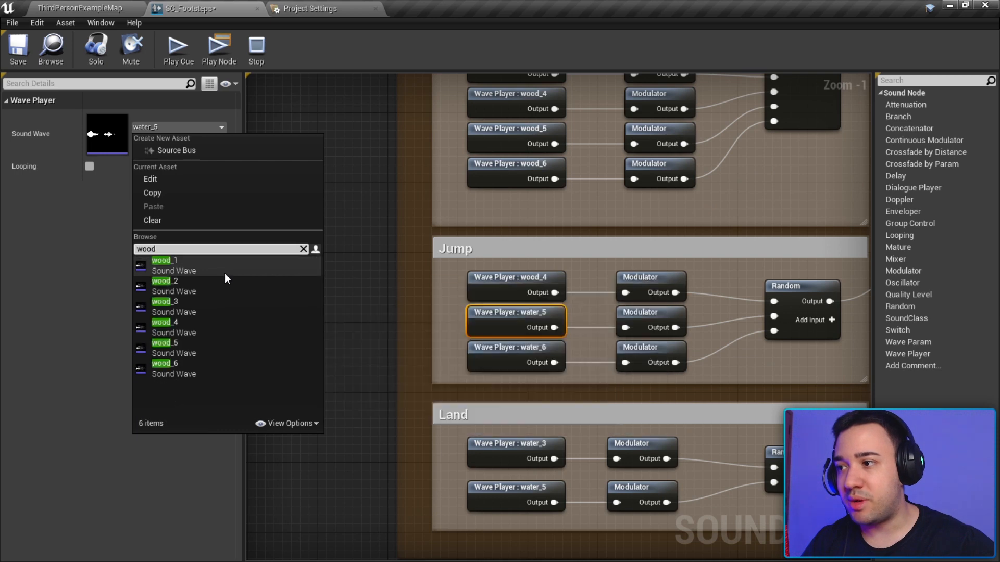
click(212, 352)
click(511, 363)
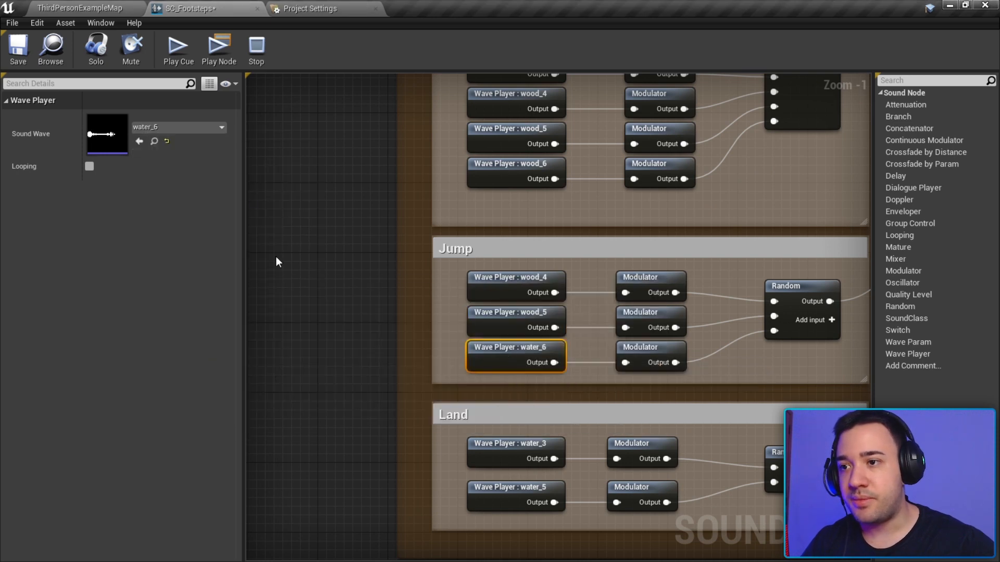
click(191, 128)
text(wood)
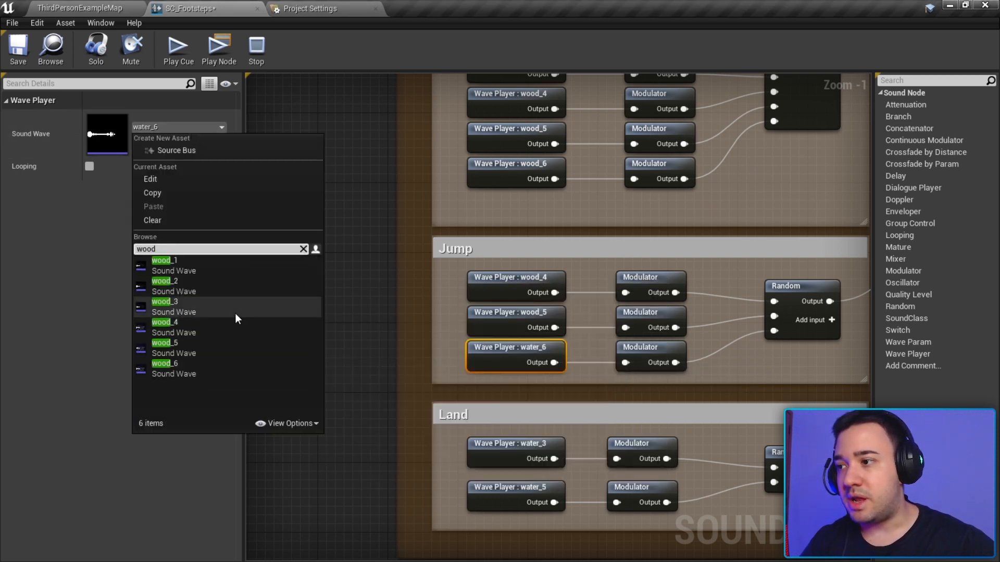
click(194, 369)
Assign the sound waves wood_3 and wood_5 to the two Wave Players in Wood's Land comment
right_drag(502, 482, 497, 394)
click(203, 128)
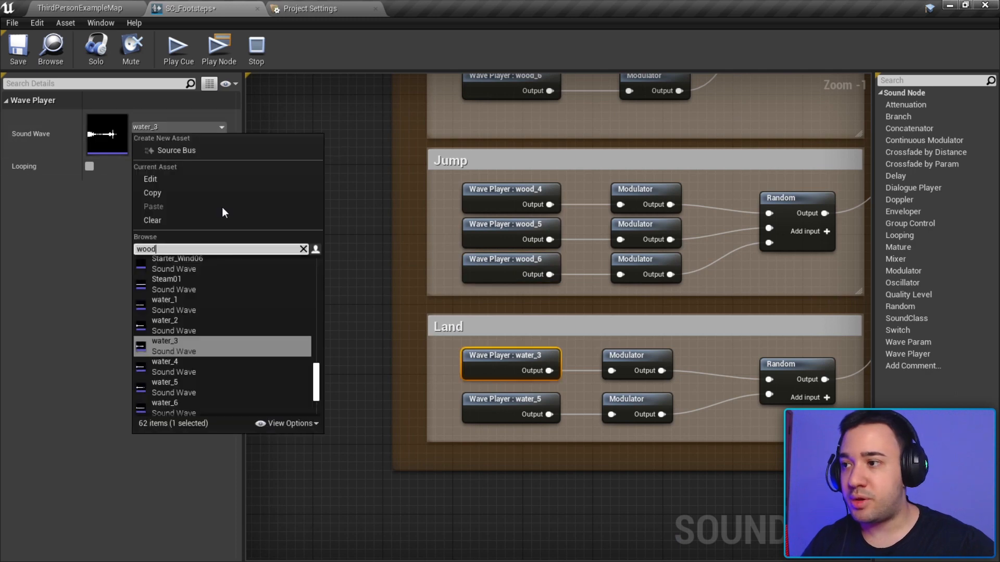
text(wood)
click(208, 302)
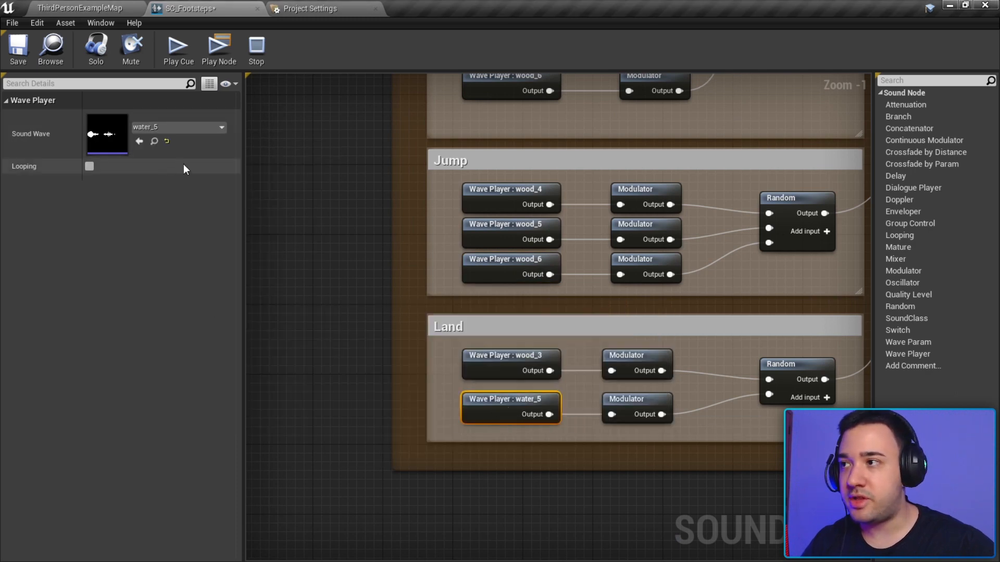
click(201, 128)
text(wood)
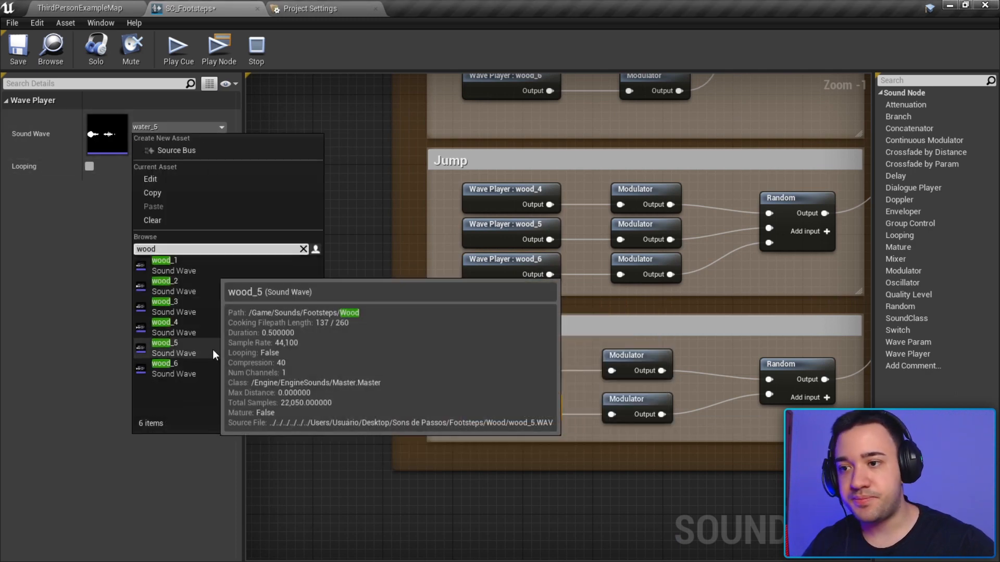
click(212, 349)
Connect the output of Wood's FootstepModes Switch to input 10 of the Surfaces Switch
scroll(580, 346, down, 5)
scroll(562, 369, up, 2)
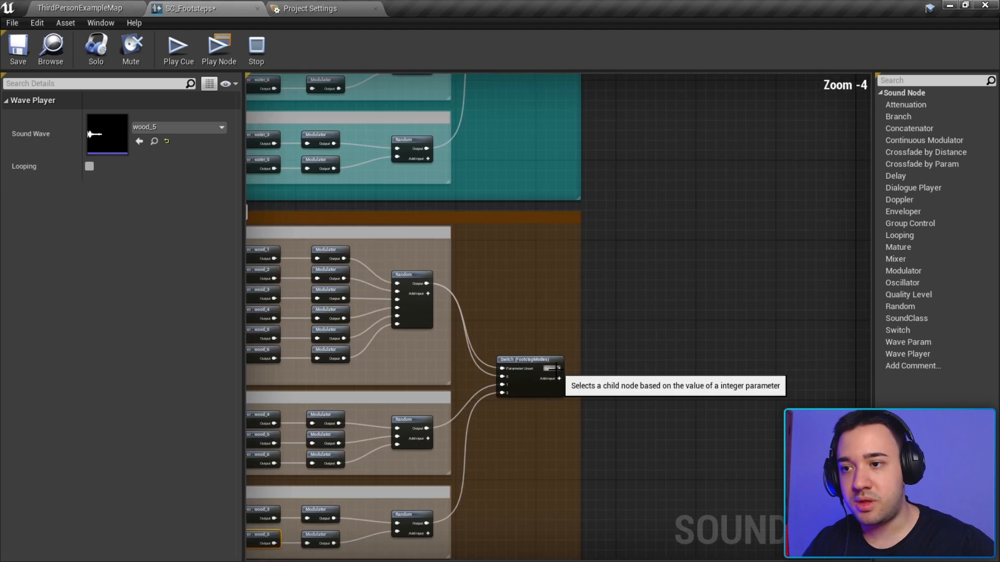
drag(556, 368, 657, 365)
scroll(619, 335, down, 3)
scroll(721, 217, up, 5)
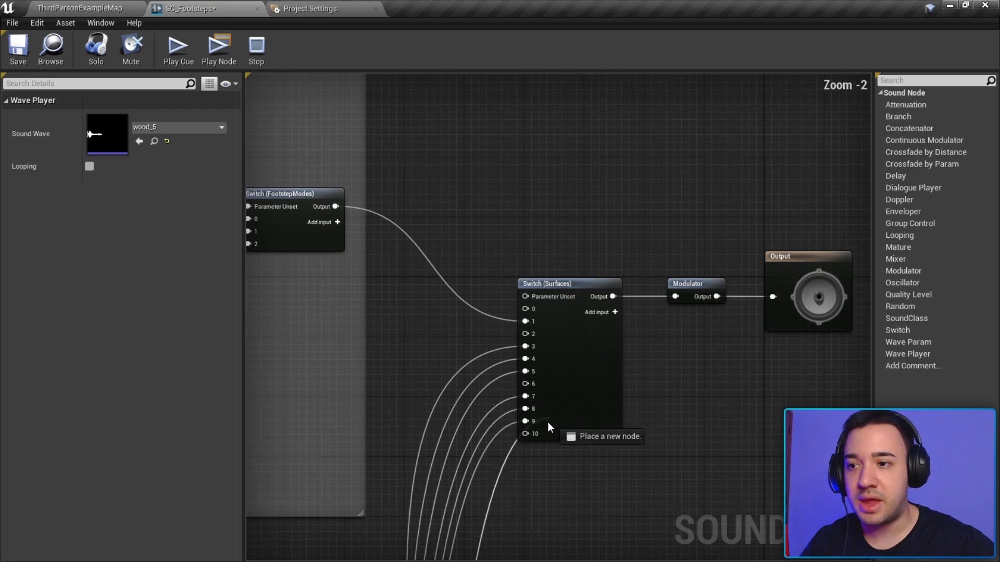
drag(547, 422, 536, 433)
right_drag(536, 433, 671, 325)
scroll(633, 158, up, 2)
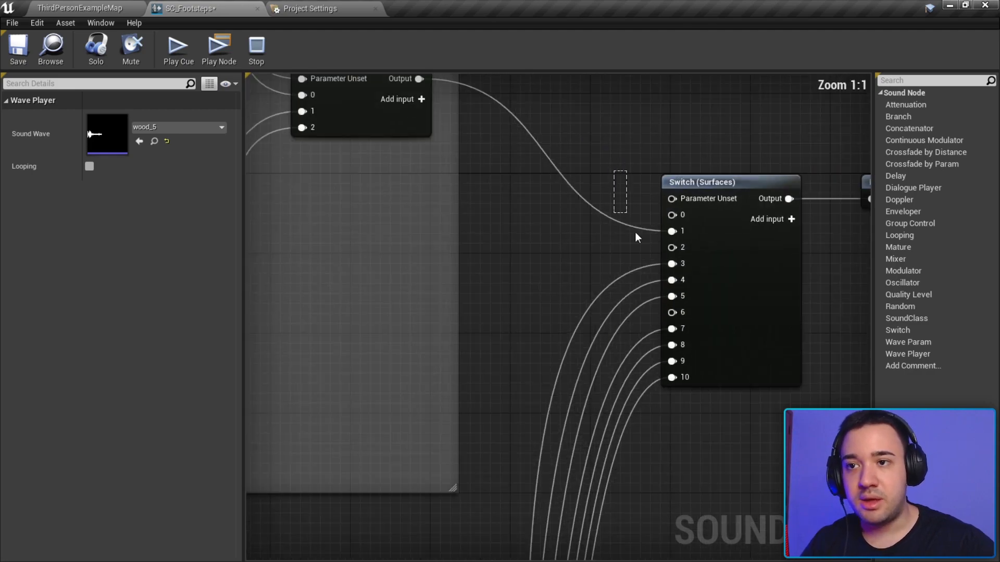
Examine the column of surface groups from Concreto to Wood and the separate, unconnected Dirt group
click(545, 284)
scroll(540, 274, down, 11)
right_drag(549, 306, 552, 83)
right_drag(600, 417, 595, 134)
right_drag(463, 455, 478, 440)
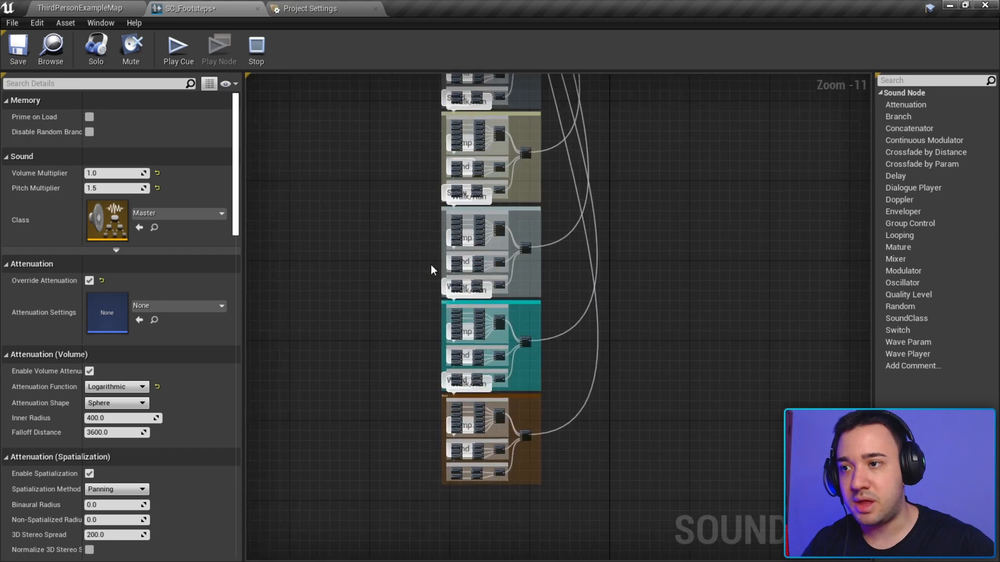
right_drag(434, 270, 446, 555)
scroll(458, 297, up, 5)
scroll(432, 273, down, 3)
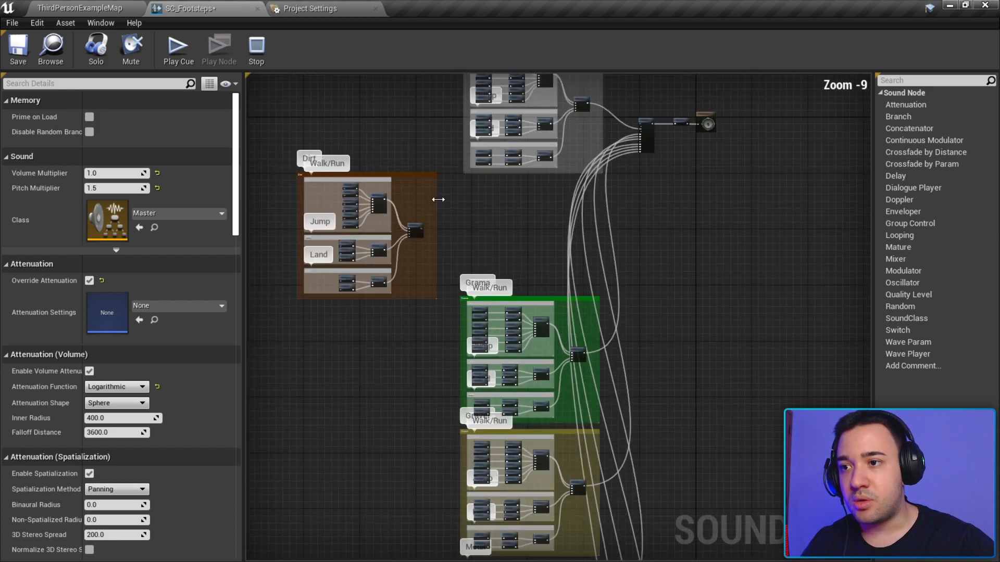
right_drag(469, 228, 512, 356)
scroll(437, 308, up, 2)
right_drag(415, 344, 433, 317)
scroll(304, 245, up, 2)
right_drag(326, 256, 318, 129)
drag(318, 129, 510, 447)
scroll(651, 362, down, 2)
right_drag(651, 362, 497, 462)
right_drag(567, 348, 349, 384)
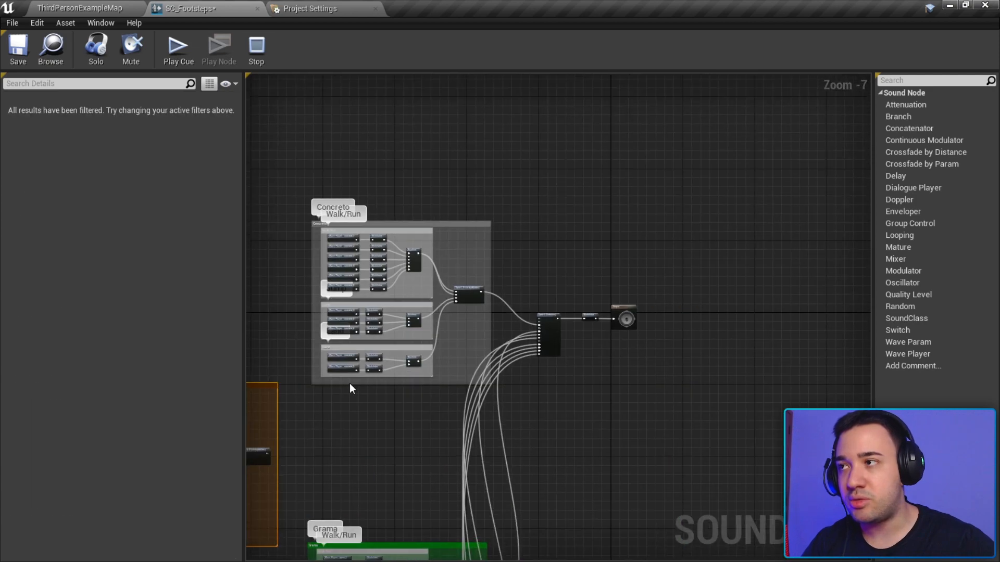
Compare the input pins of the Surfaces Switch with the Physical Surface list in Project Settings
scroll(513, 332, up, 7)
right_drag(756, 314, 646, 274)
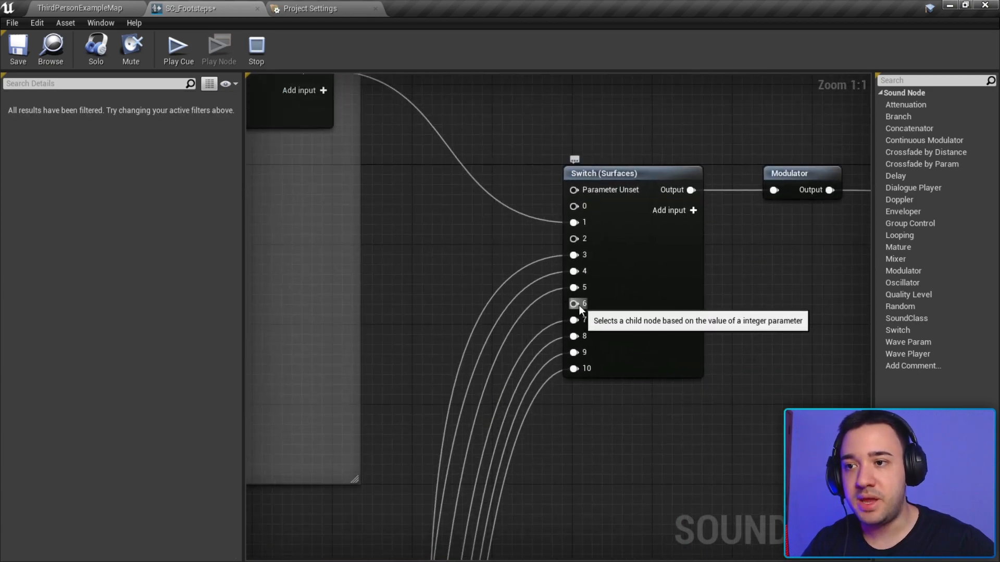
click(329, 6)
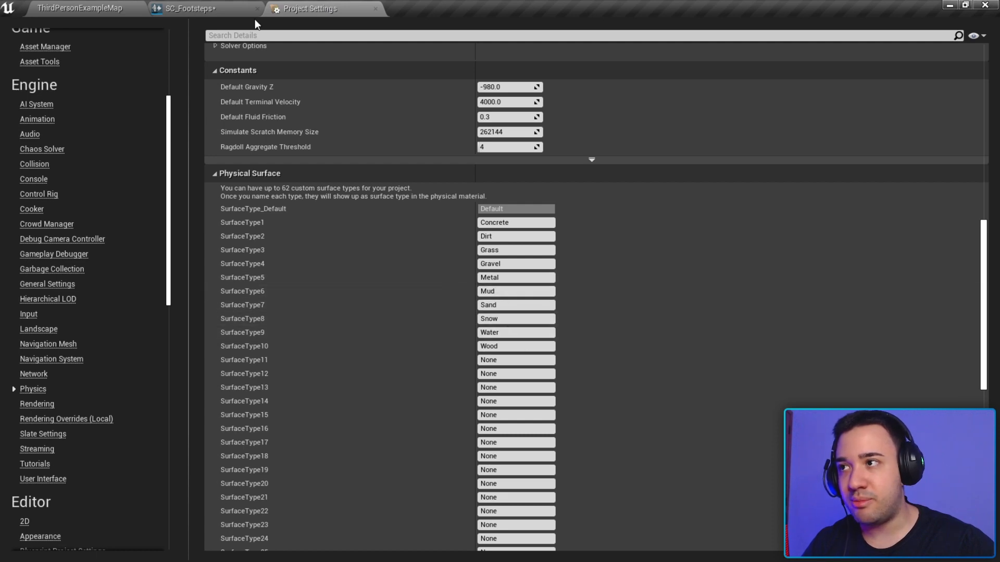
click(241, 7)
scroll(545, 376, down, 4)
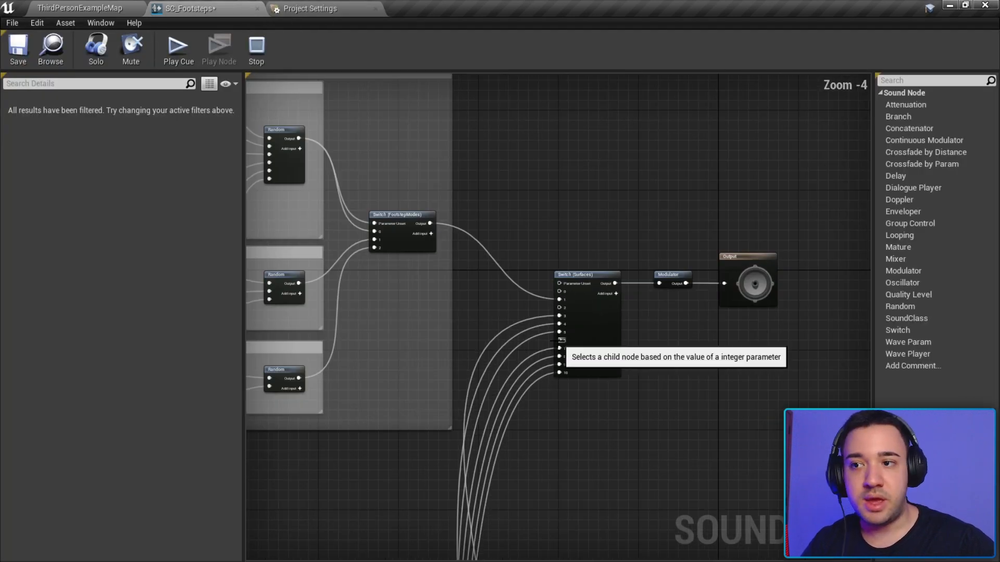
scroll(558, 339, up, 3)
scroll(513, 350, down, 4)
Recheck the surface groups from Concreto down to Wood and their wires into the Surfaces Switch
right_drag(460, 361, 593, 324)
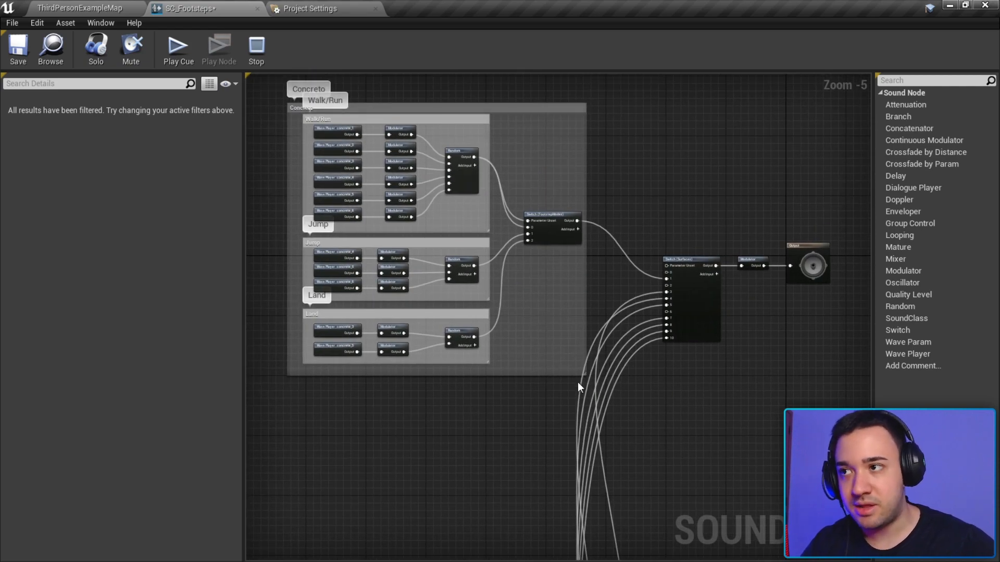
scroll(452, 368, down, 4)
right_drag(452, 368, 429, 75)
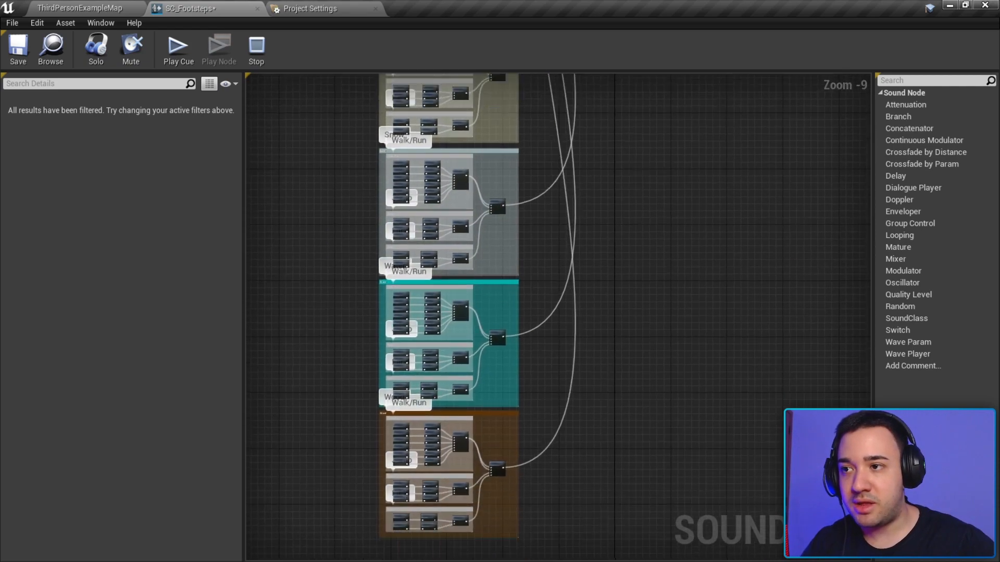
right_drag(429, 300, 454, 548)
scroll(342, 246, up, 2)
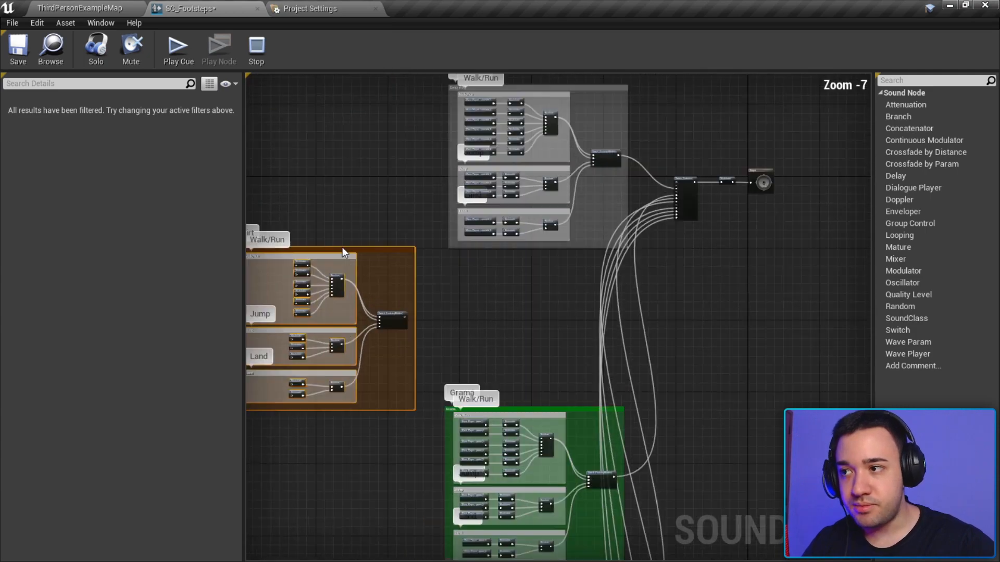
right_drag(613, 236, 473, 410)
scroll(473, 410, up, 3)
scroll(593, 333, up, 4)
right_drag(592, 334, 470, 376)
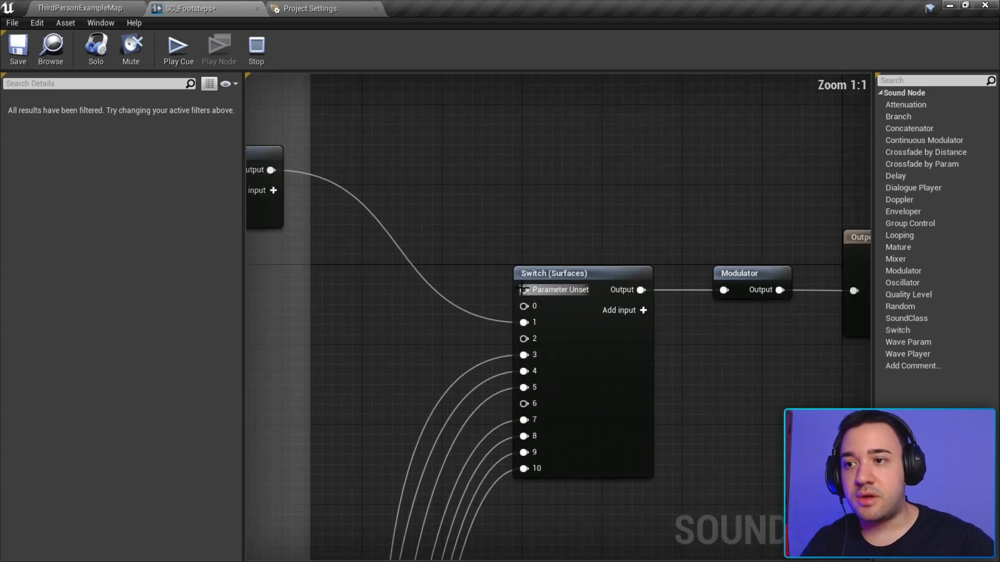
drag(518, 306, 477, 309)
click(310, 9)
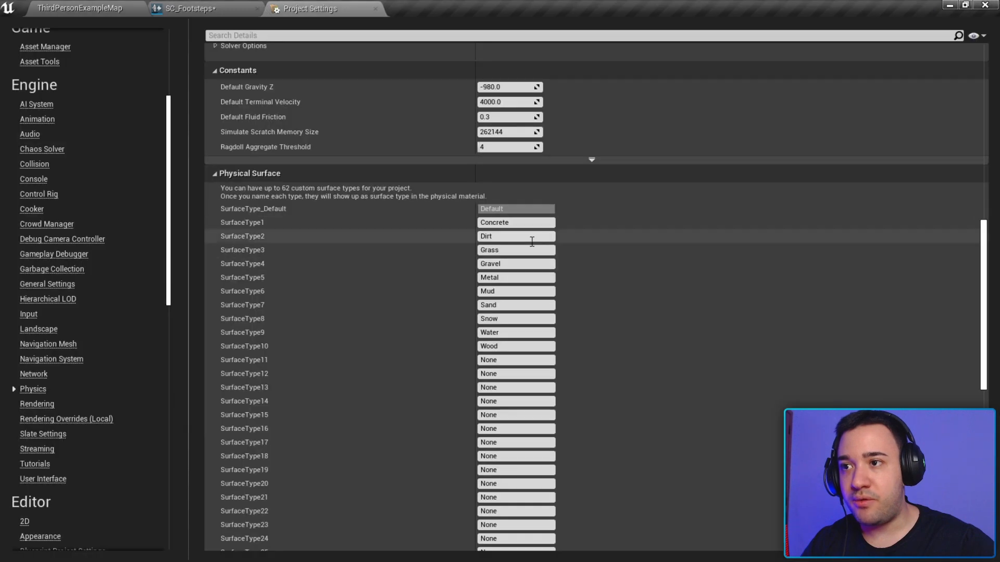
click(208, 9)
drag(547, 289, 426, 286)
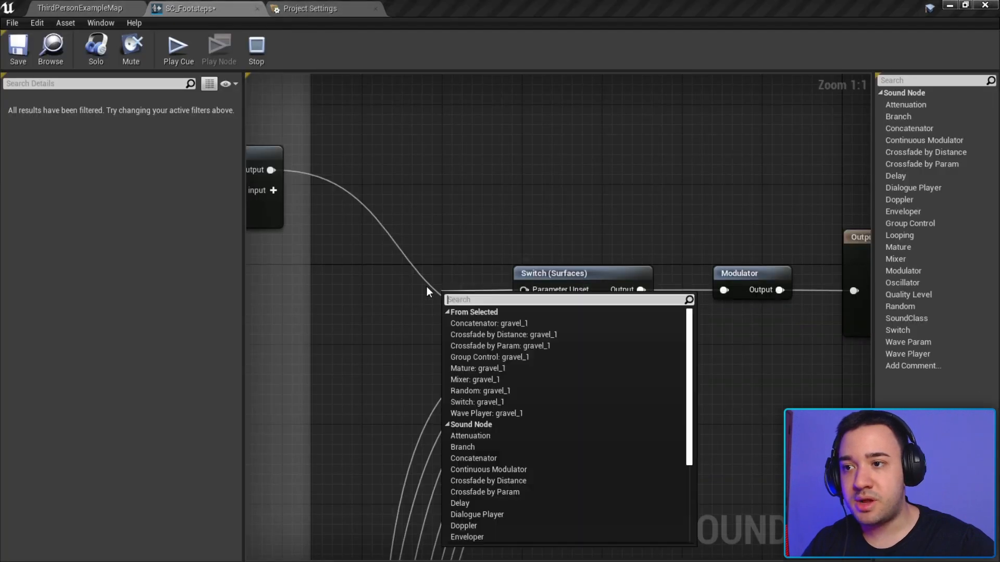
click(426, 286)
drag(512, 290, 485, 283)
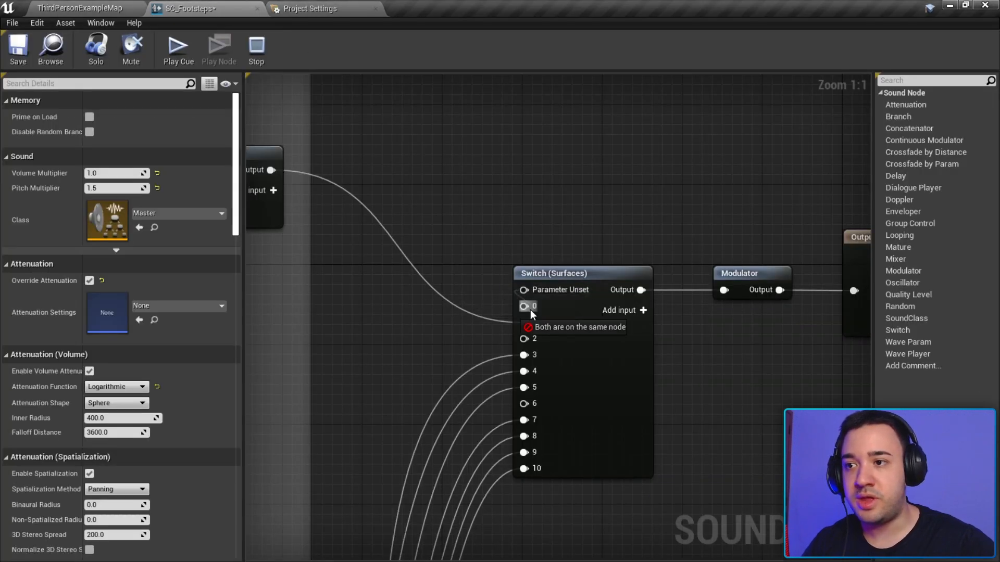
drag(530, 309, 530, 309)
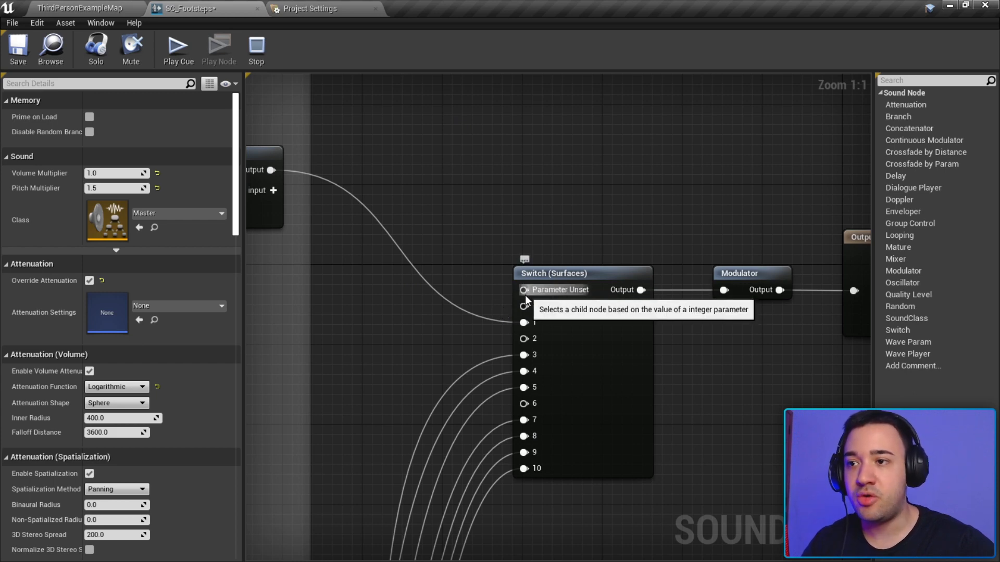
drag(530, 298, 512, 311)
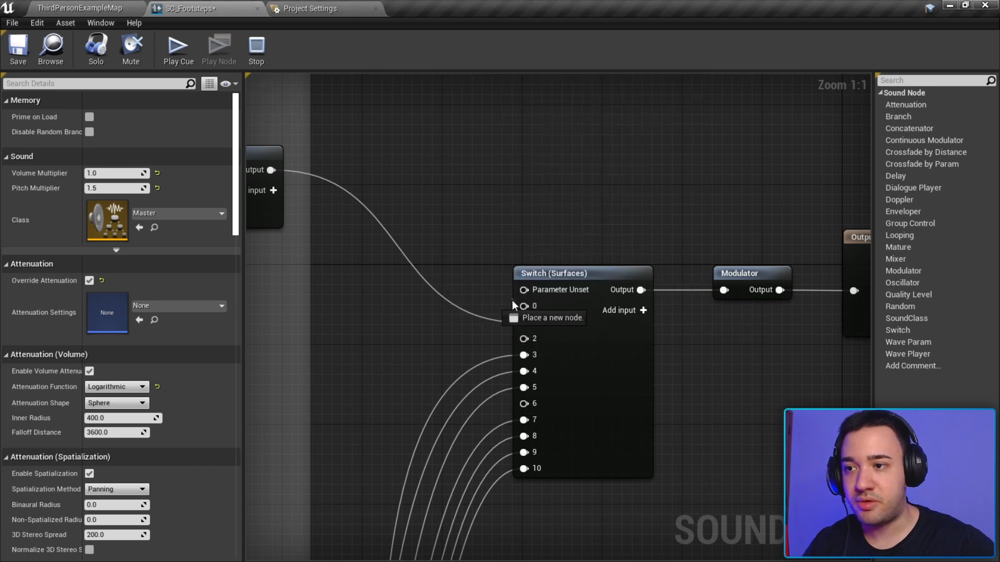
Connect the output of Concreto's FootstepModes Switch to input 0 of the Surfaces Switch as well
scroll(455, 308, down, 6)
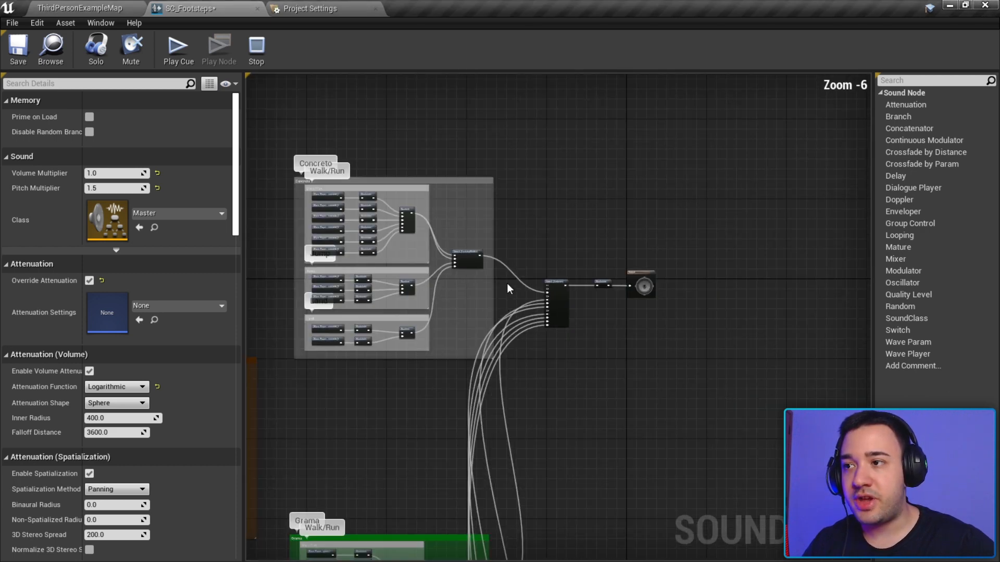
scroll(363, 231, up, 2)
scroll(363, 230, up, 2)
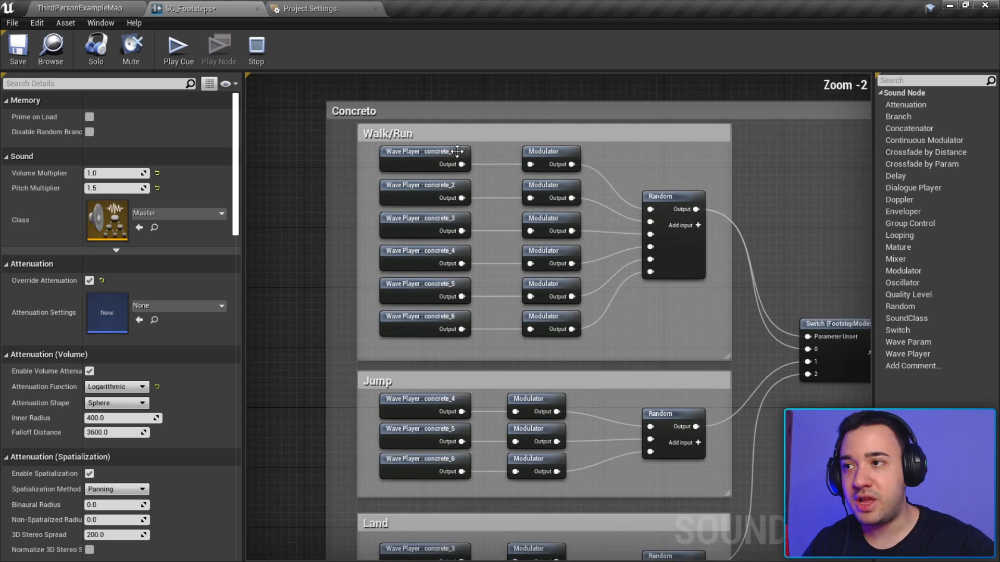
scroll(426, 177, down, 2)
right_drag(752, 279, 467, 286)
scroll(466, 286, up, 2)
right_drag(538, 285, 564, 292)
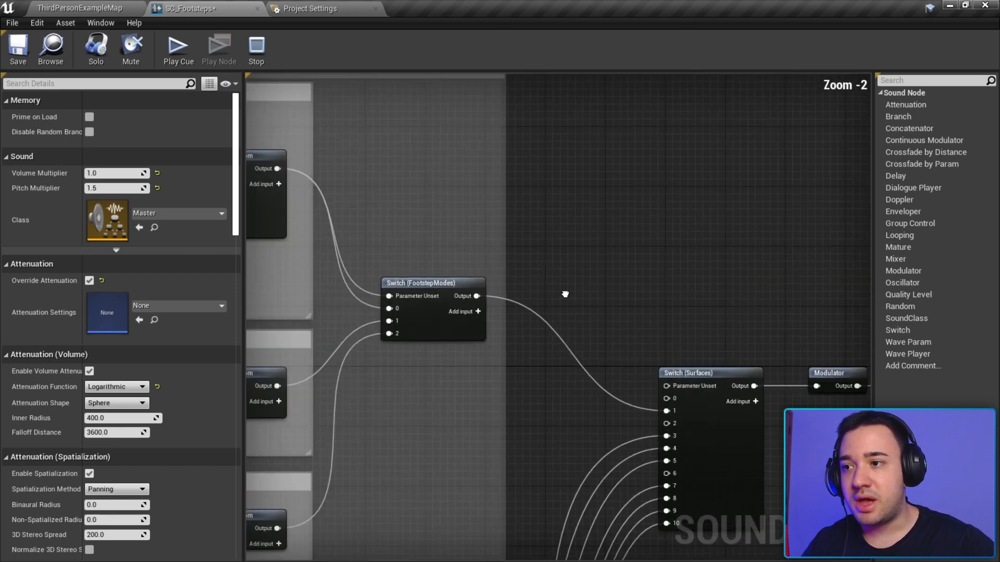
mouse_move(473, 283)
right_down()
mouse_move(524, 339)
mouse_move(460, 268)
right_up()
scroll(460, 268, up, 1)
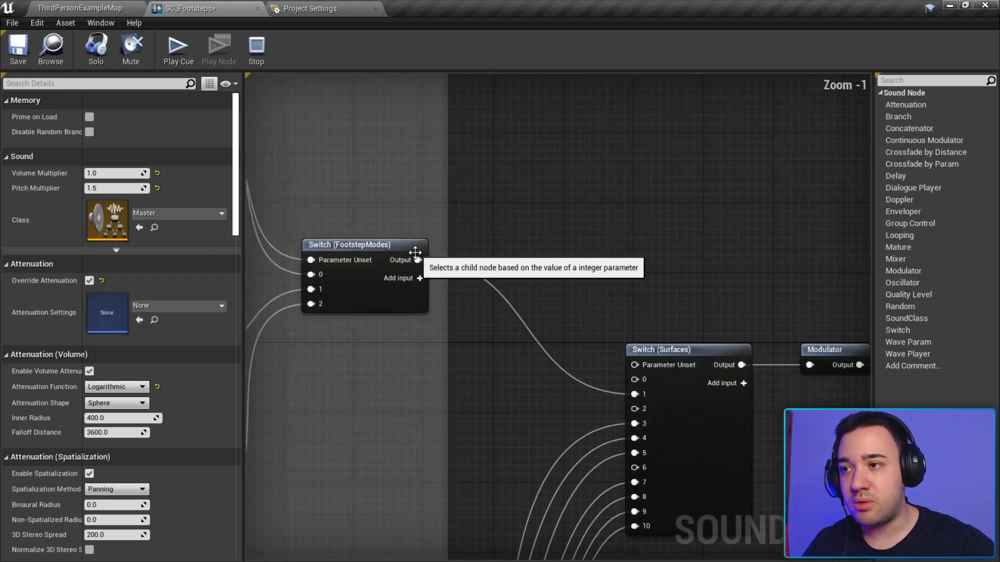
drag(417, 259, 642, 382)
right_drag(570, 359, 636, 283)
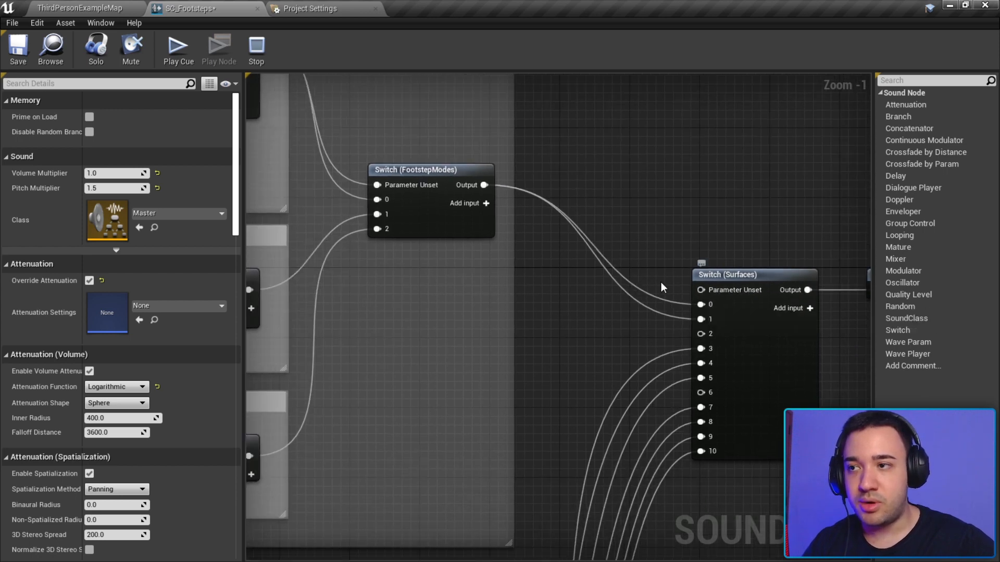
scroll(642, 275, down, 4)
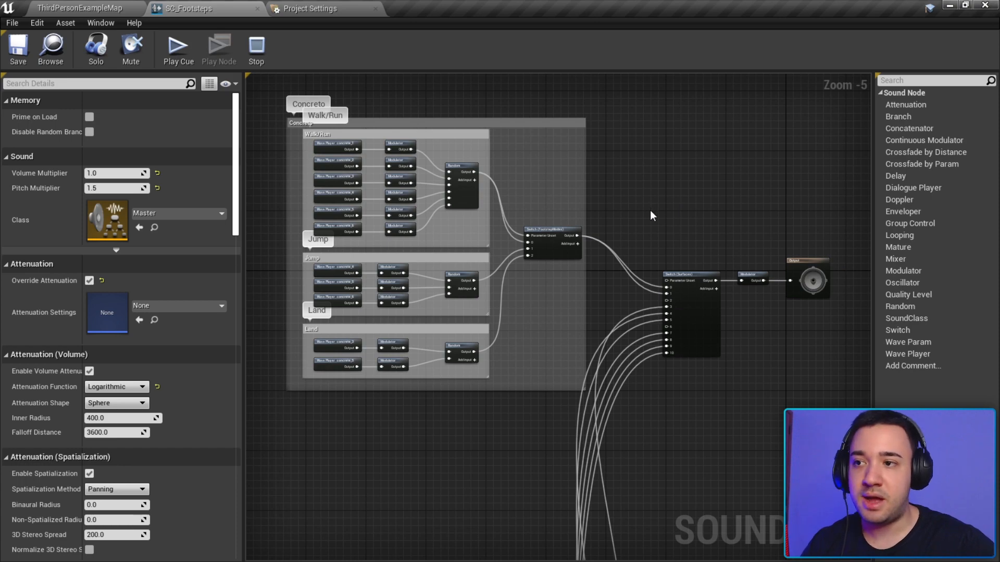
Examine the Concreto group's nodes and their connections to the Surfaces Switch
scroll(673, 211, up, 1)
right_drag(615, 265, 722, 273)
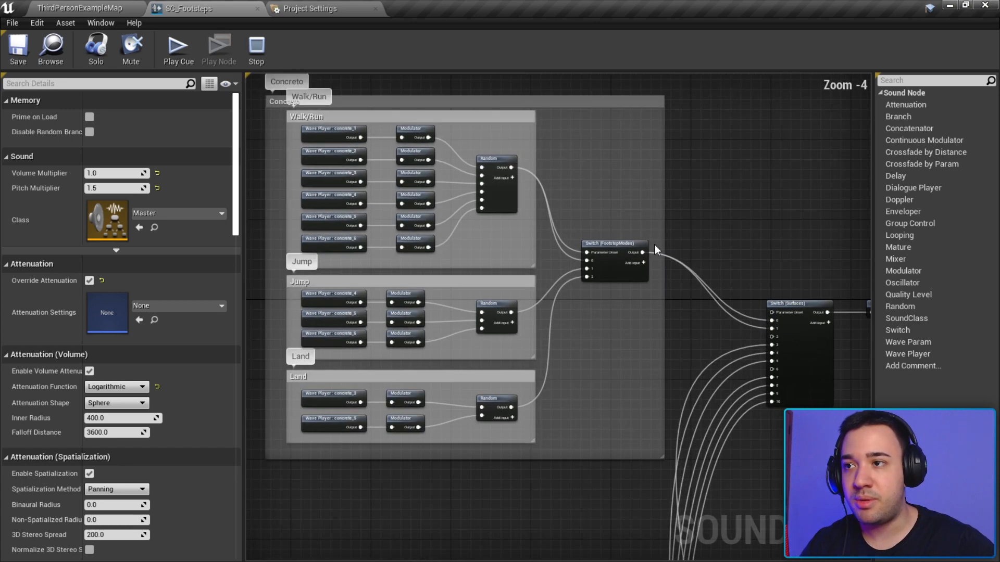
scroll(417, 147, down, 1)
right_drag(417, 147, 527, 203)
drag(337, 188, 714, 395)
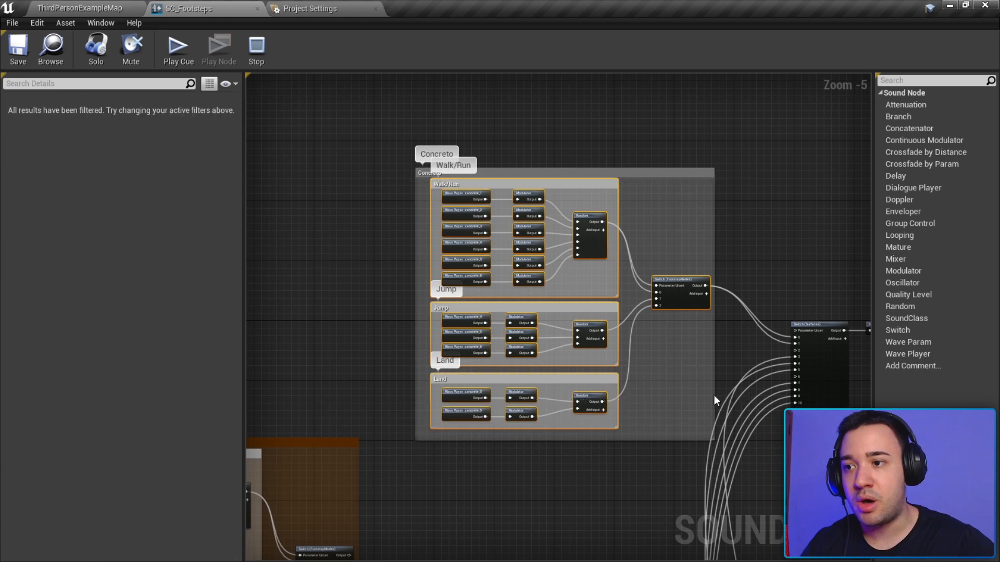
right_drag(755, 308, 576, 280)
scroll(575, 267, up, 2)
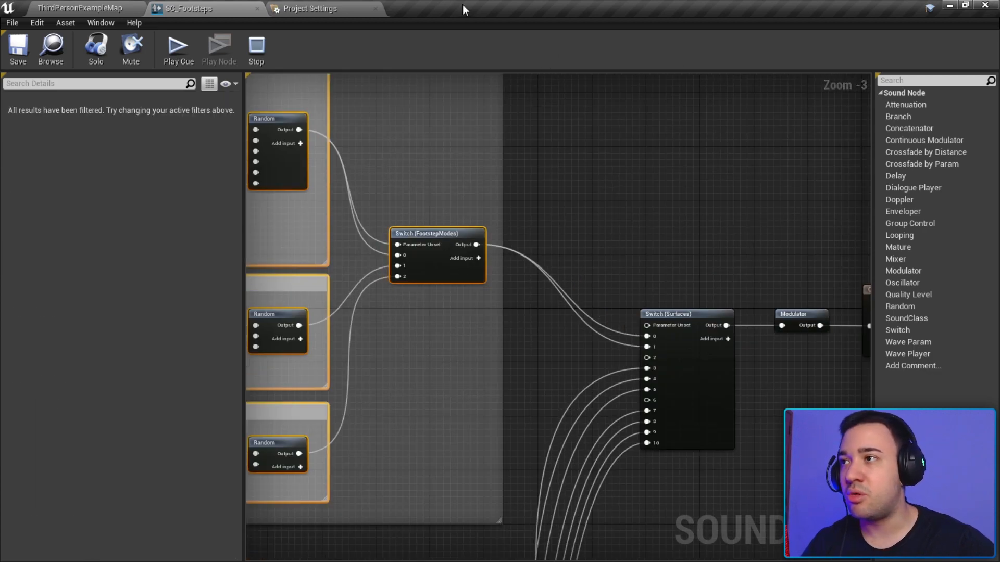
Delete the unconnected Dirt group with all its nodes
scroll(583, 301, down, 7)
right_drag(516, 325, 443, 172)
key(Delete)
Move all the groups from Grama to Wood up directly beneath the Concreto group and save the sound cue
scroll(483, 255, down, 2)
right_drag(641, 439, 636, 153)
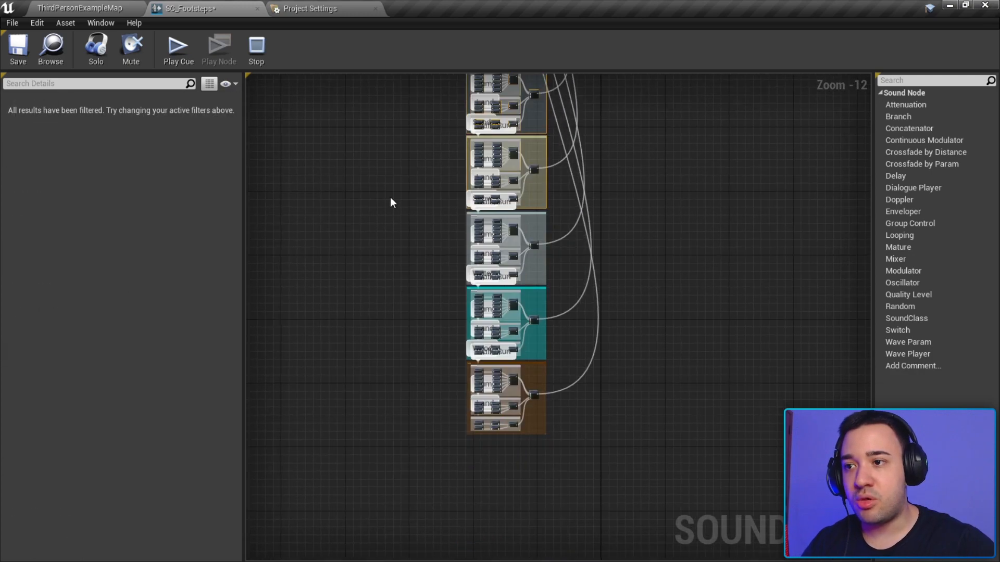
drag(669, 431, 671, 433)
right_drag(553, 267, 615, 442)
scroll(541, 99, up, 3)
right_drag(557, 83, 502, 461)
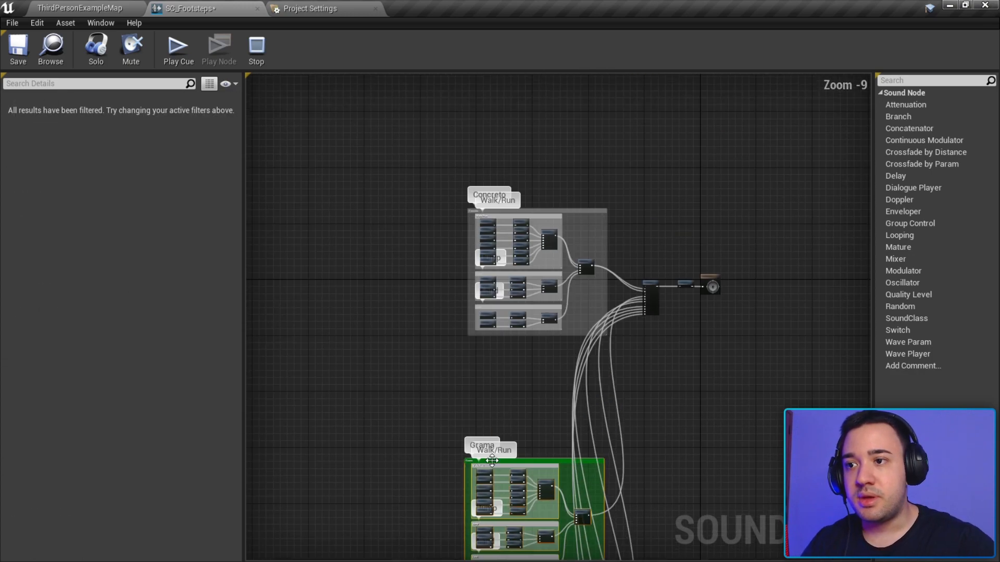
scroll(504, 459, up, 2)
drag(521, 495, 531, 349)
scroll(526, 373, up, 2)
scroll(542, 323, down, 4)
click(417, 244)
click(19, 50)
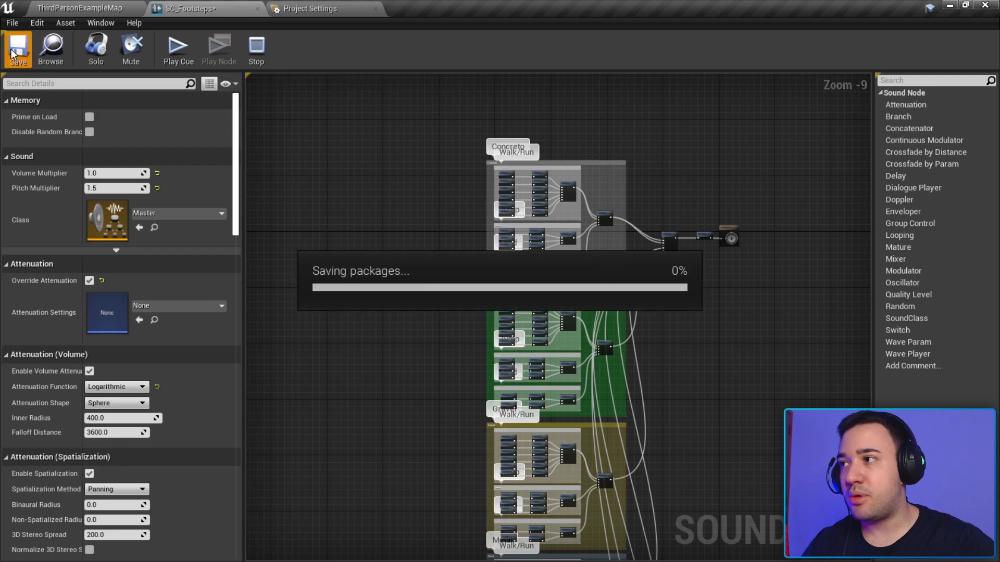
Move the Surfaces Switch, its Modulator and the Output node down to about the middle of the column of groups
scroll(408, 242, down, 3)
right_drag(407, 243, 414, 289)
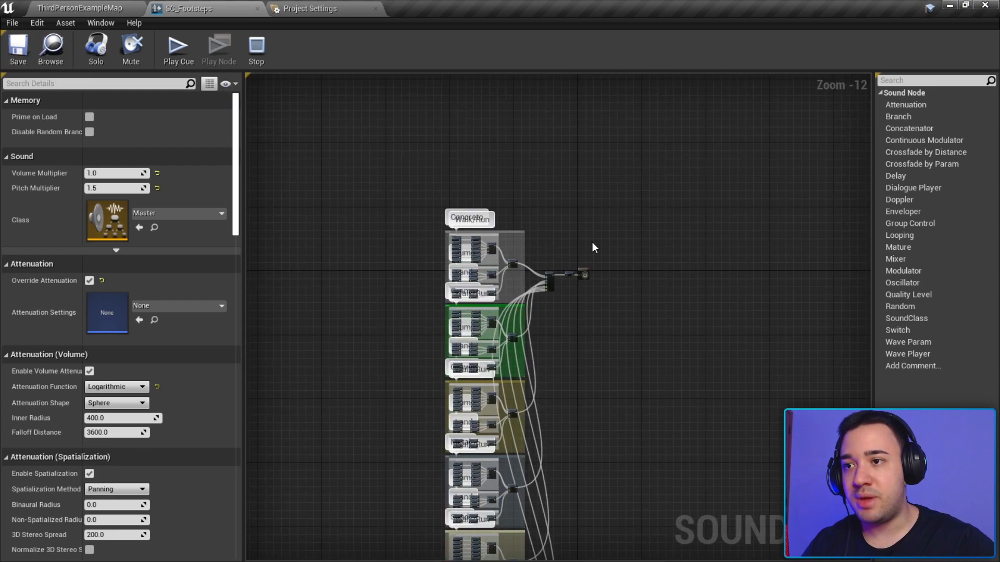
drag(547, 239, 609, 310)
right_drag(609, 311, 606, 258)
drag(588, 235, 691, 411)
scroll(692, 410, up, 3)
right_drag(691, 410, 714, 174)
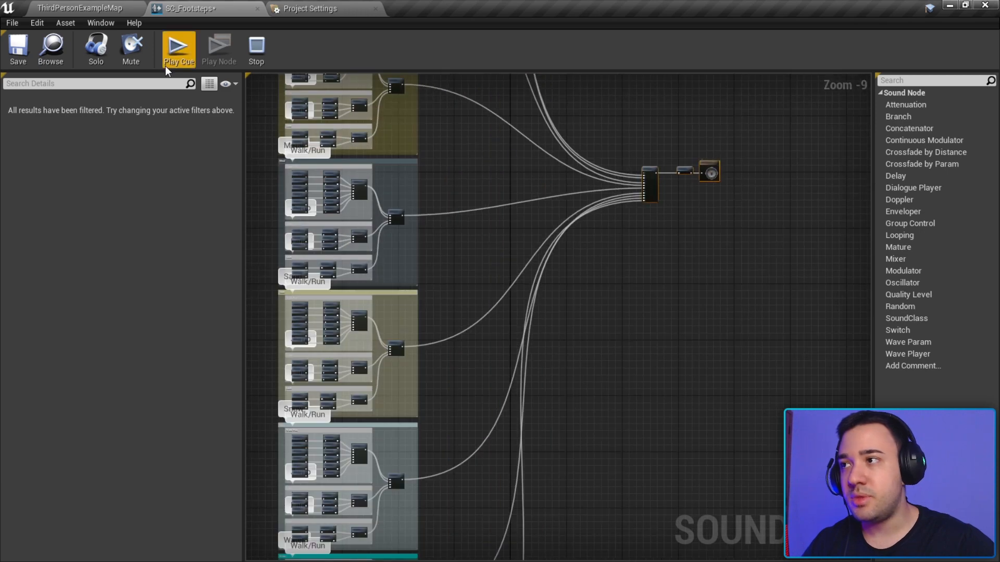
right_drag(580, 166, 513, 224)
scroll(469, 175, up, 3)
click(478, 193)
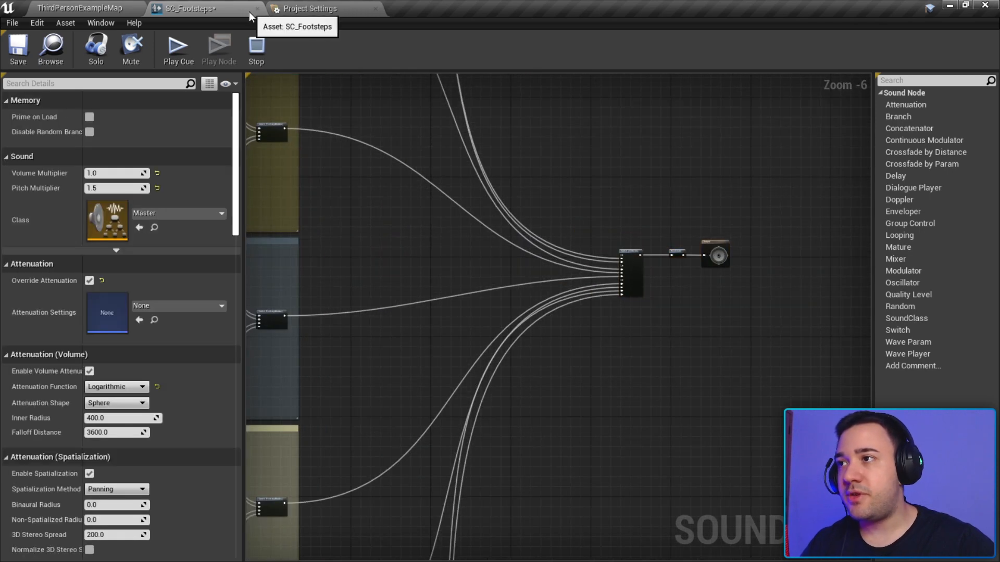
Close the SC_Footsteps sound cue and the Project Settings
click(256, 9)
click(186, 7)
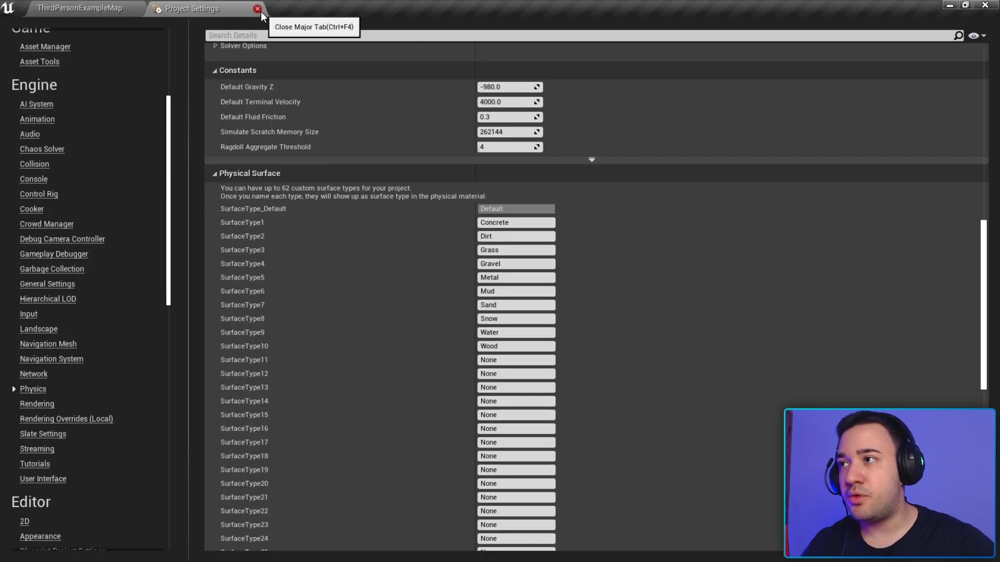
click(257, 9)
Collapse the Footsteps subfolders and open the Sounds/Footsteps folder in the Content Browser
click(453, 481)
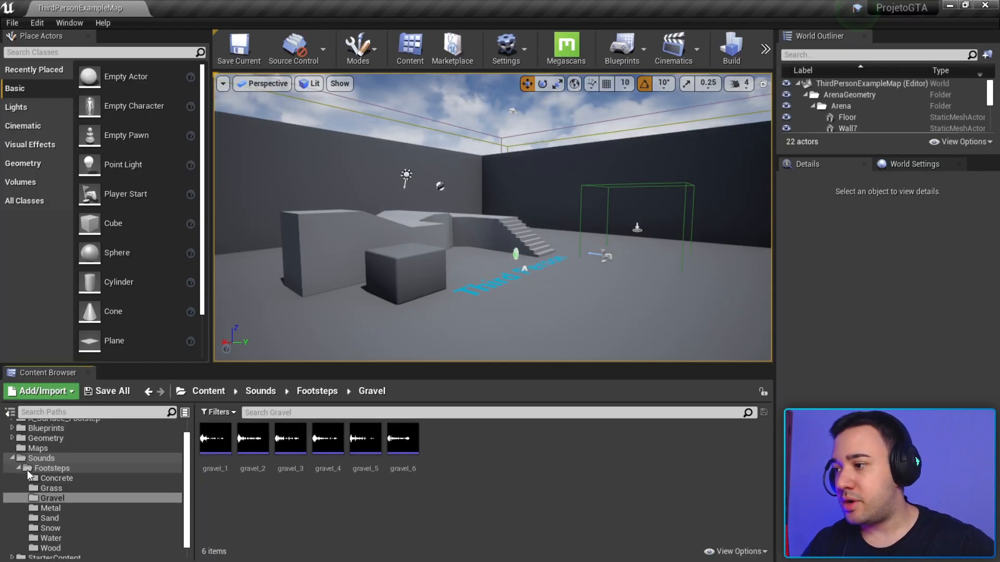
click(18, 467)
click(78, 479)
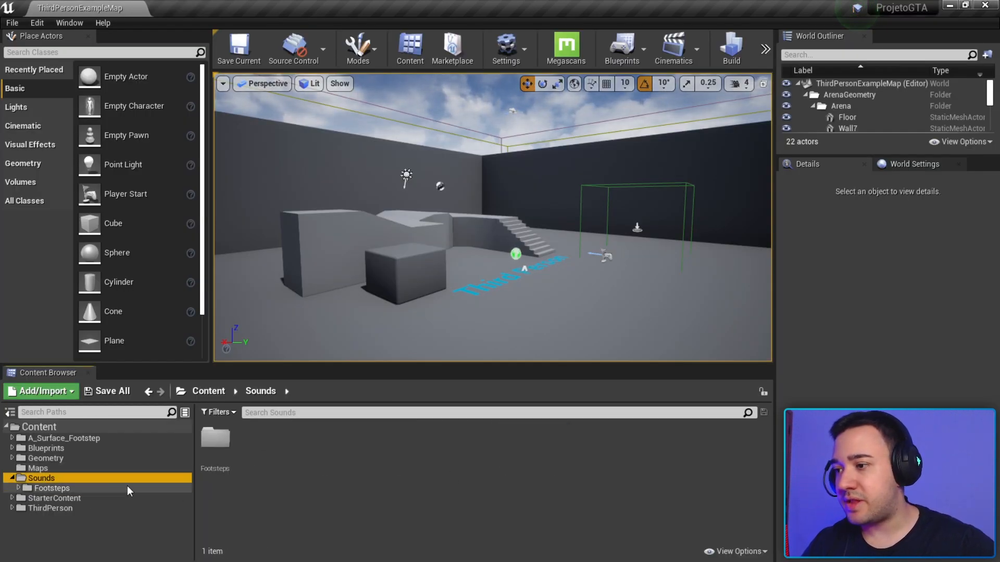
click(89, 487)
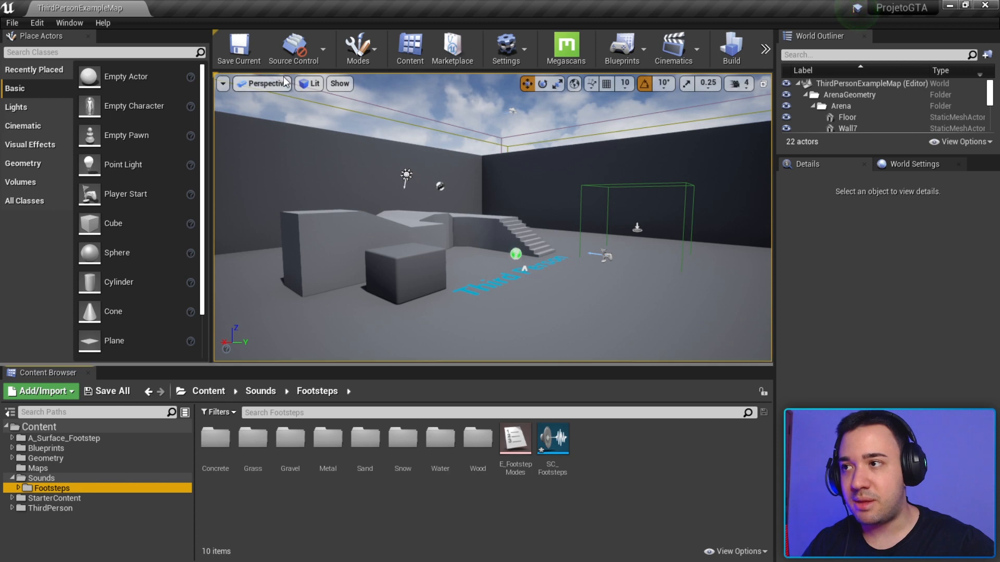
Save the current level and all modified content, including the SC_Footsteps asset
click(239, 49)
click(107, 392)
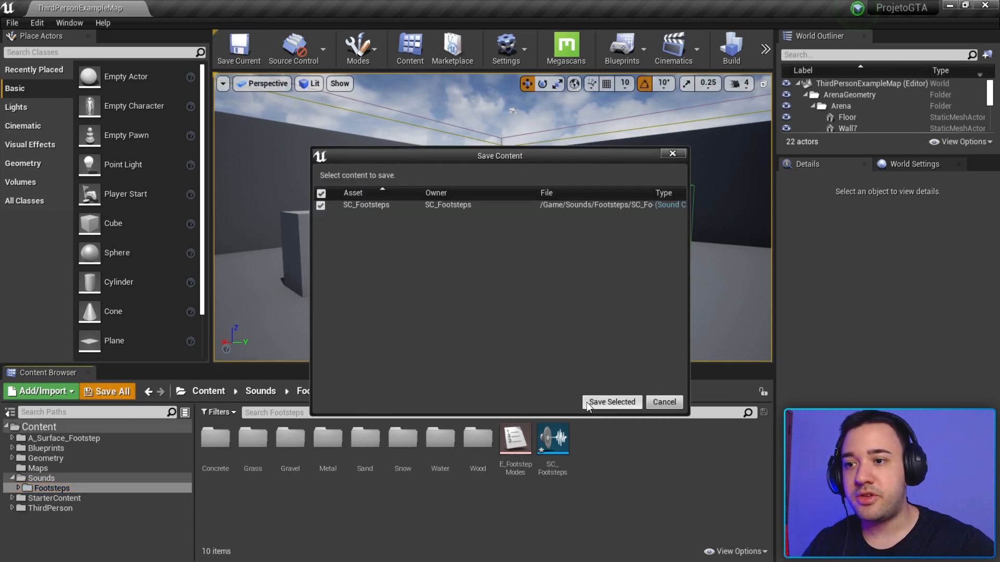
click(610, 402)
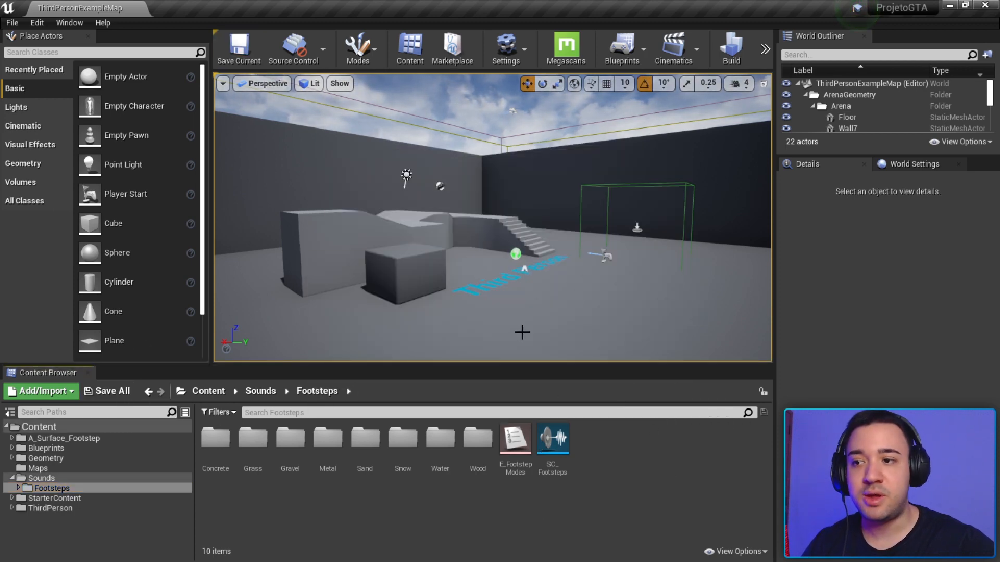